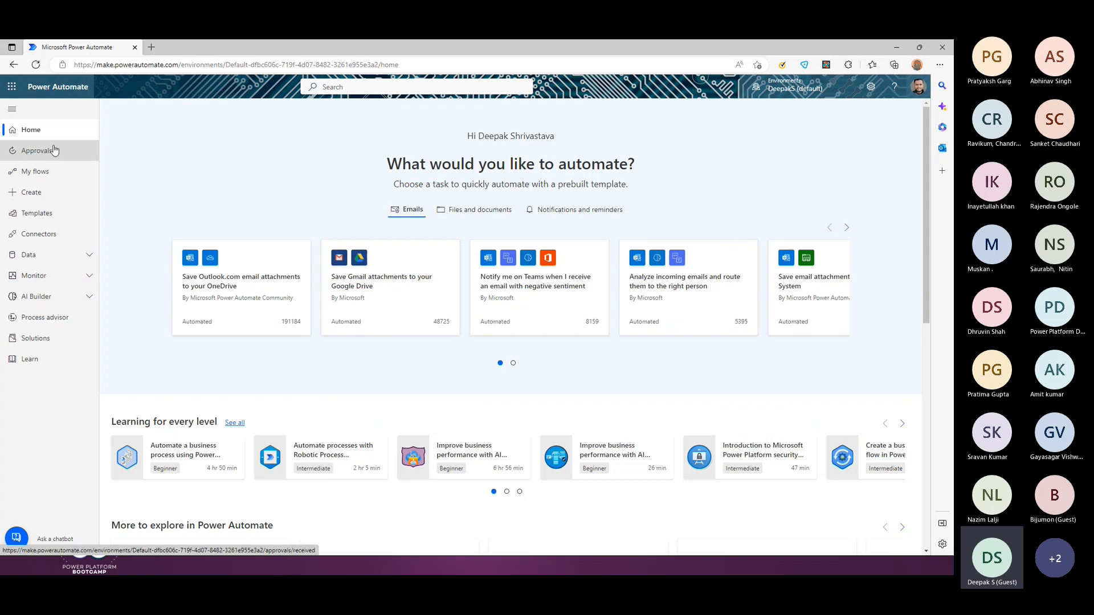
Step: Scroll through the Received, Sent and History approval lists, ending back on Received
{"action": "left_click", "coordinate": [38, 155]}
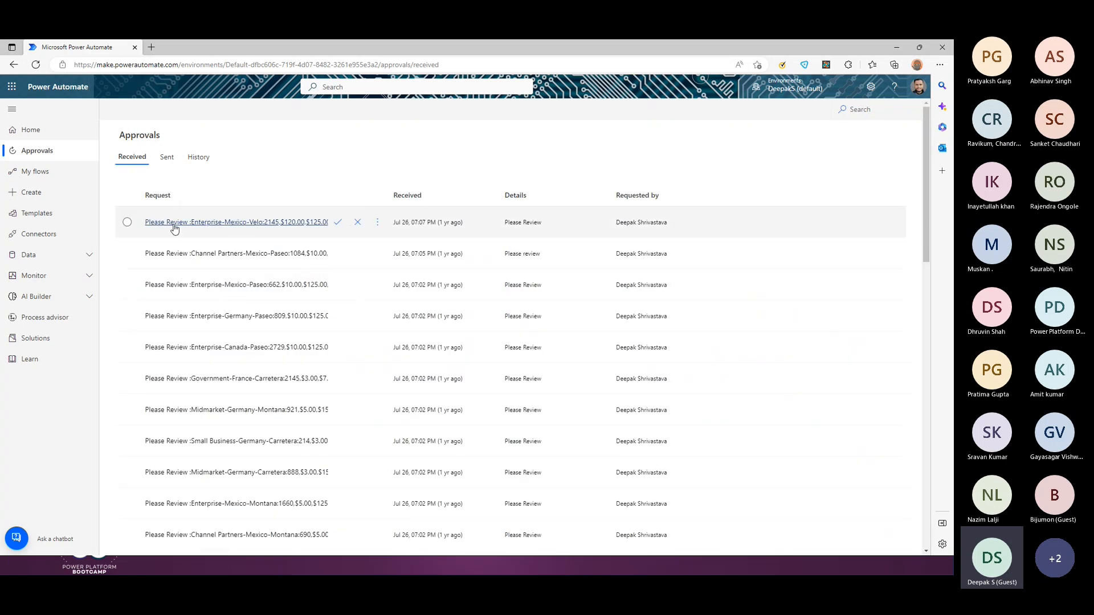
{"action": "scroll", "coordinate": [290, 378], "scroll_direction": "down", "scroll_amount": 10}
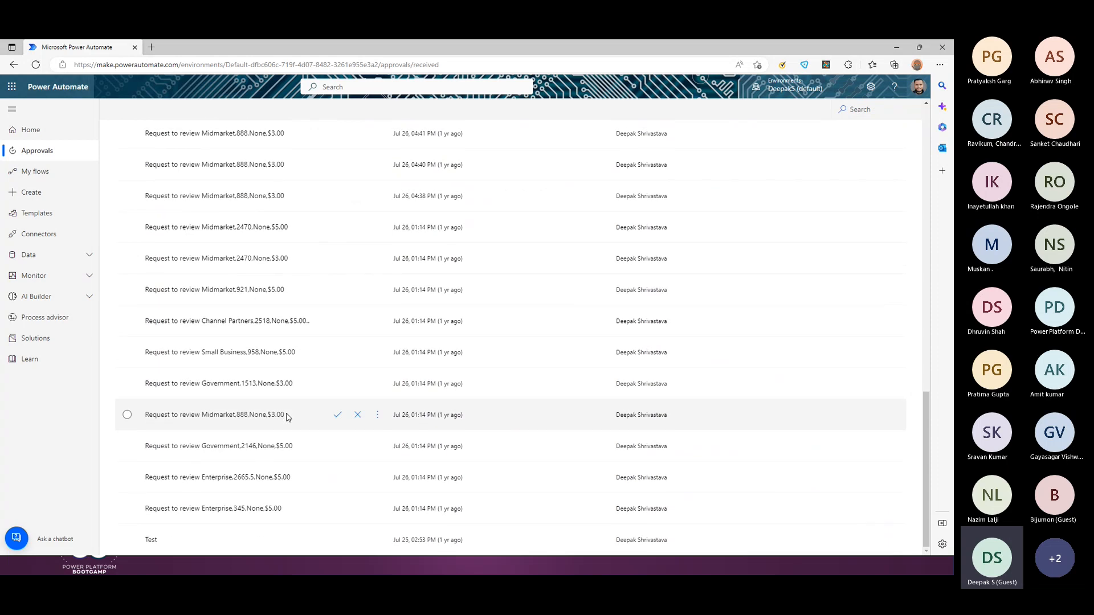
{"action": "scroll", "coordinate": [288, 417], "scroll_direction": "up", "scroll_amount": 15}
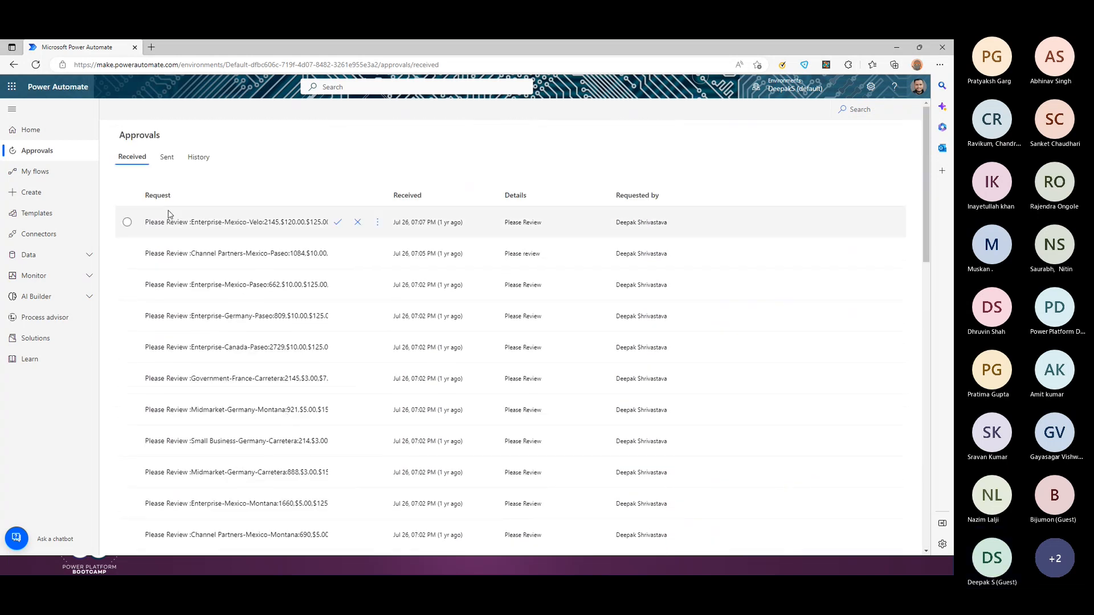
{"action": "left_click", "coordinate": [165, 158]}
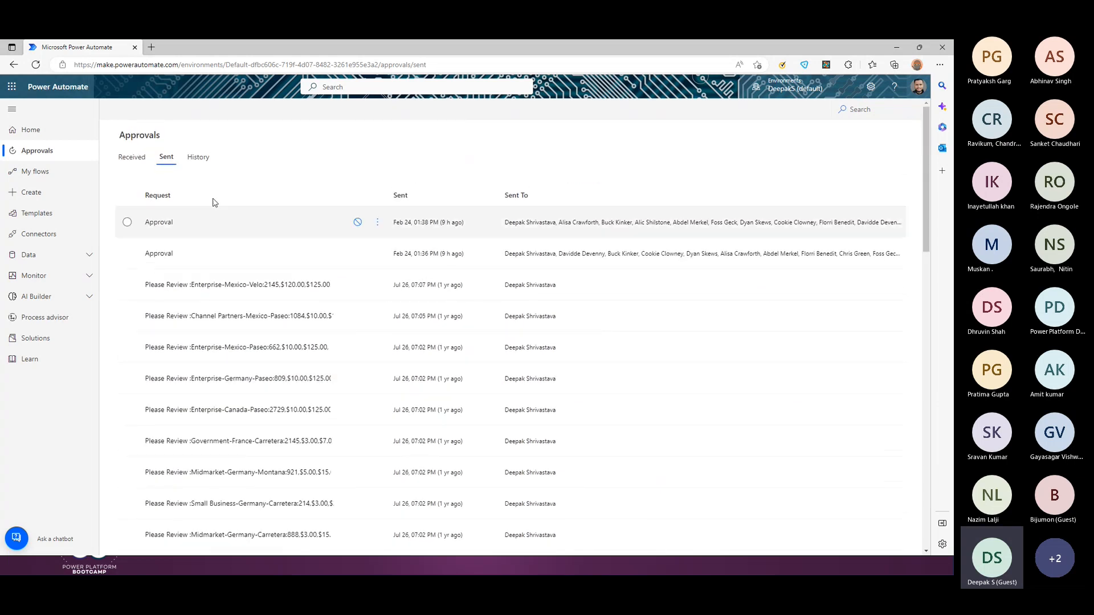
{"action": "left_click", "coordinate": [197, 157]}
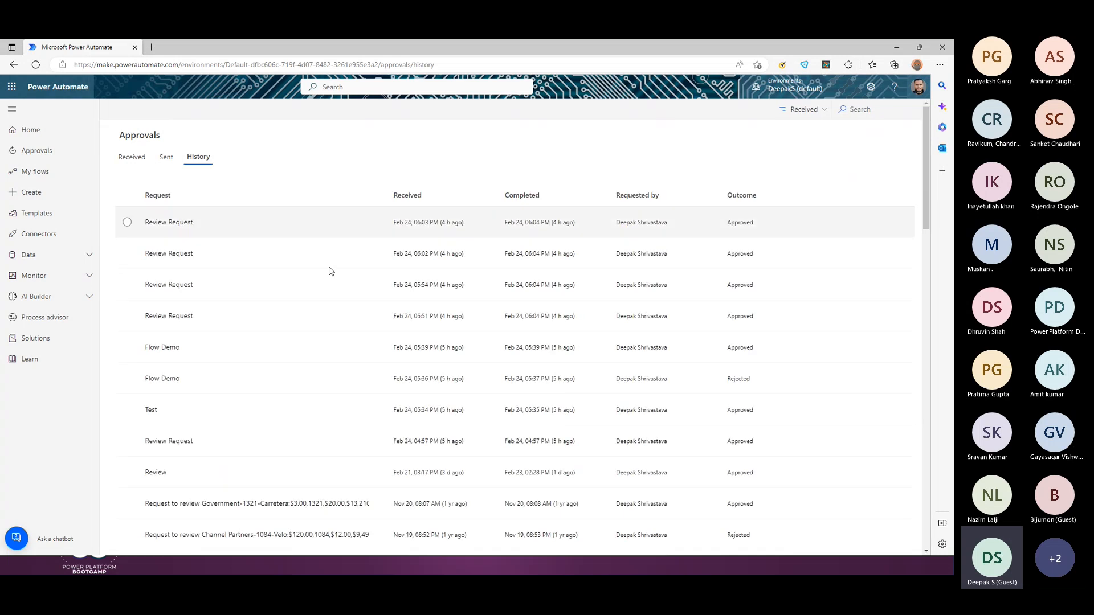
{"action": "scroll", "coordinate": [383, 386], "scroll_direction": "down", "scroll_amount": 4}
{"action": "scroll", "coordinate": [382, 390], "scroll_direction": "down", "scroll_amount": 15}
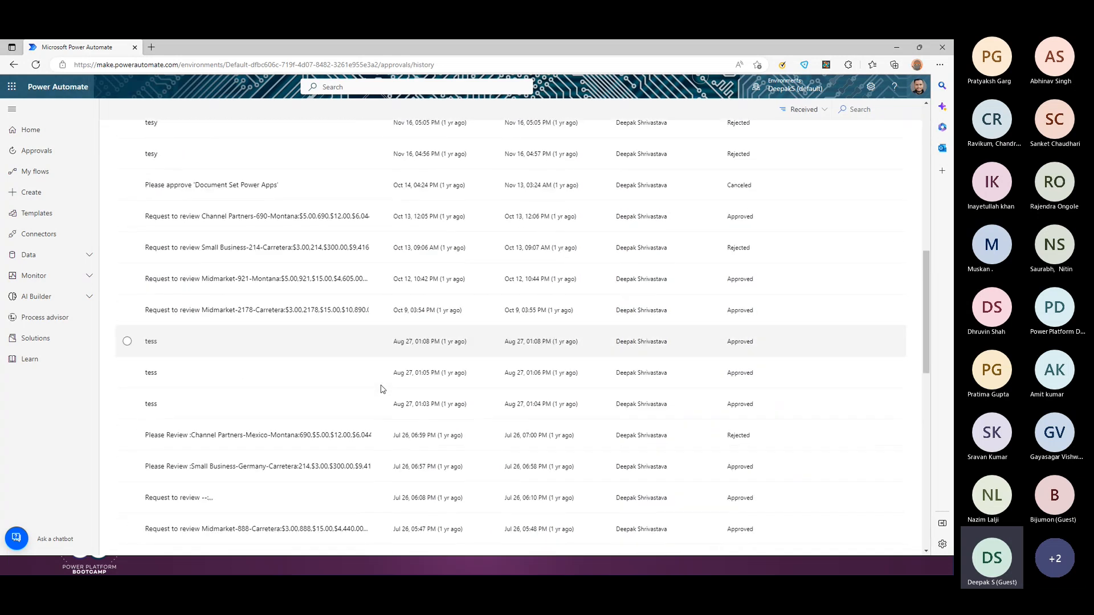
{"action": "scroll", "coordinate": [415, 391], "scroll_direction": "down", "scroll_amount": 4}
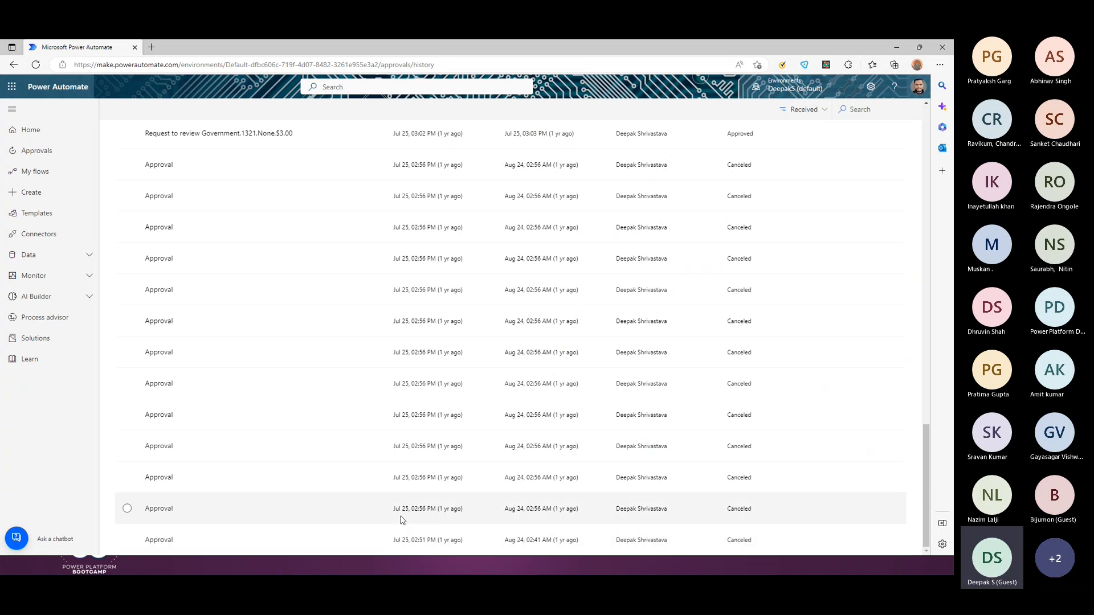
{"action": "scroll", "coordinate": [402, 521], "scroll_direction": "up", "scroll_amount": 10}
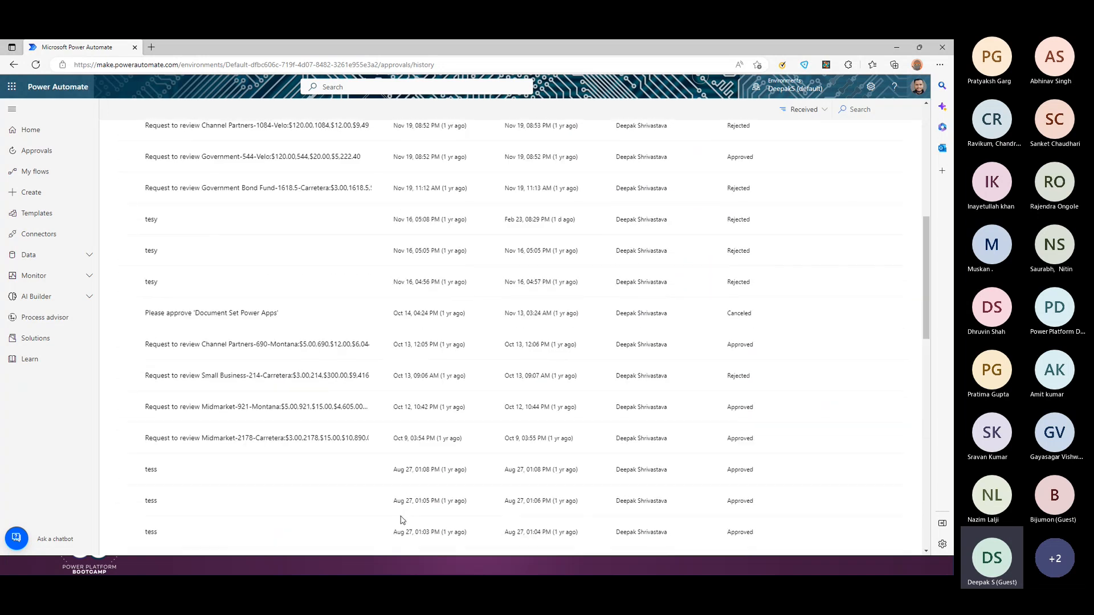
{"action": "scroll", "coordinate": [403, 520], "scroll_direction": "up", "scroll_amount": 10}
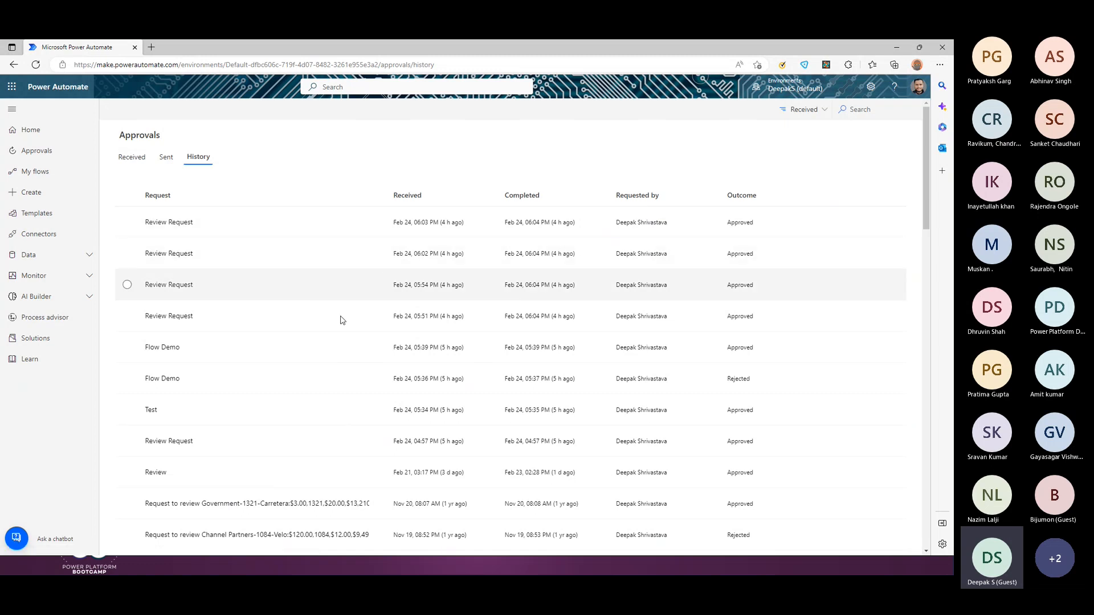
{"action": "left_click", "coordinate": [134, 158]}
Step: Show the Templates gallery filtered to Approval templates
{"action": "left_click", "coordinate": [41, 215]}
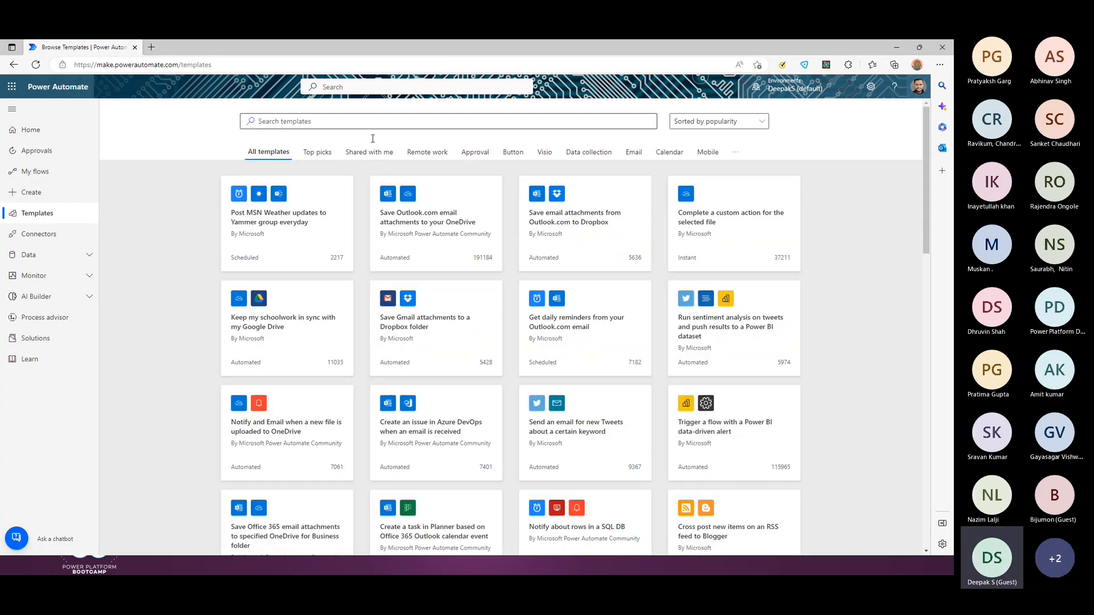
{"action": "left_click", "coordinate": [483, 158]}
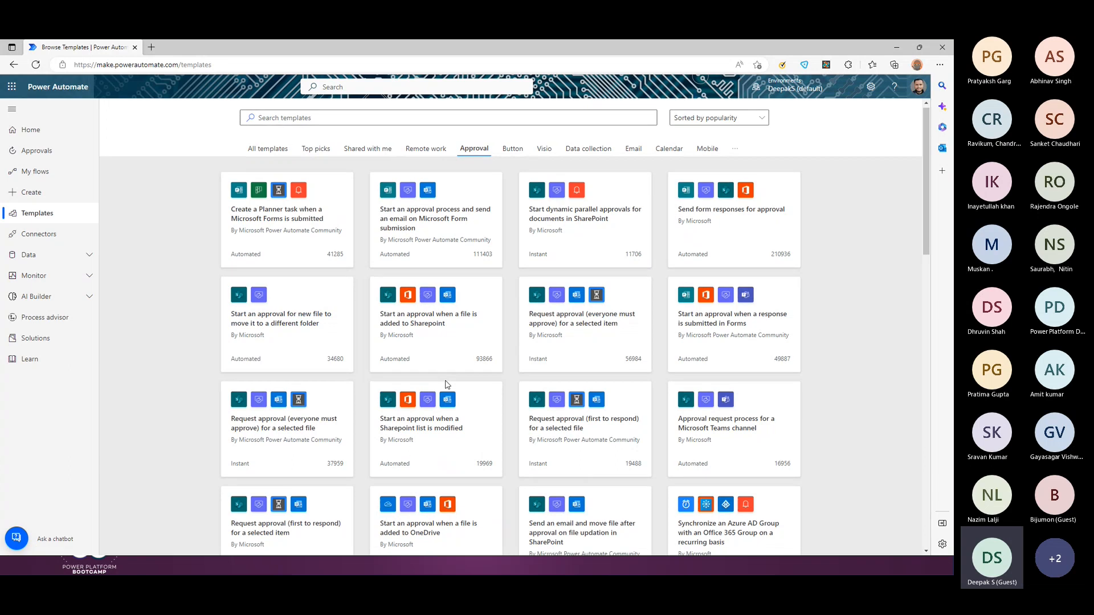
{"action": "scroll", "coordinate": [447, 386], "scroll_direction": "down", "scroll_amount": 10}
{"action": "scroll", "coordinate": [446, 385], "scroll_direction": "down", "scroll_amount": 6}
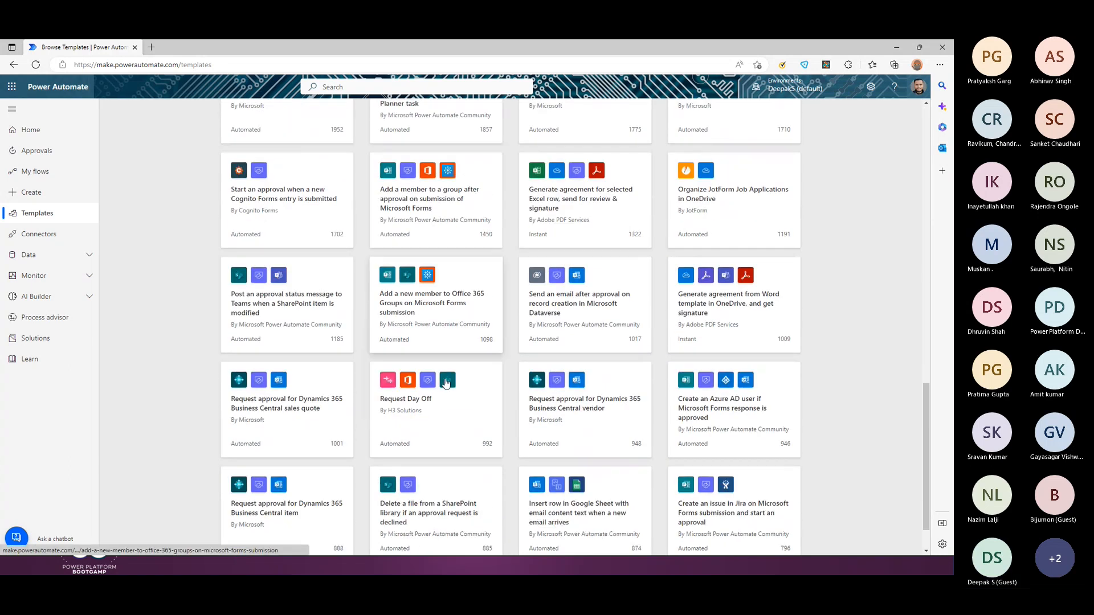
Step: Load more approval templates and scroll through the additional cards
{"action": "left_click", "coordinate": [501, 533]}
{"action": "scroll", "coordinate": [450, 496], "scroll_direction": "down", "scroll_amount": 10}
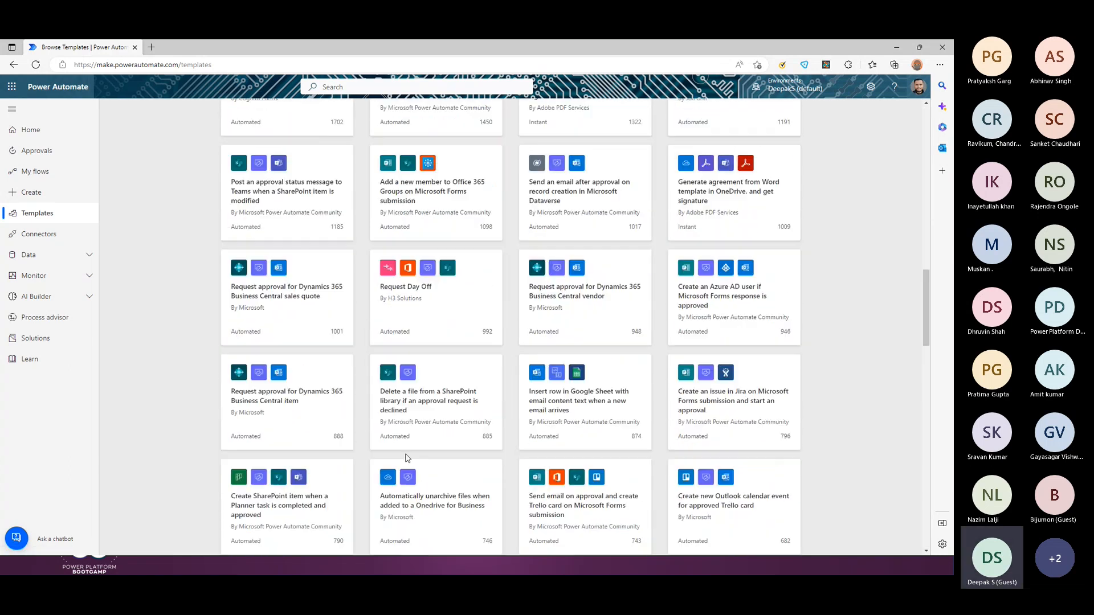
{"action": "scroll", "coordinate": [406, 458], "scroll_direction": "down", "scroll_amount": 4}
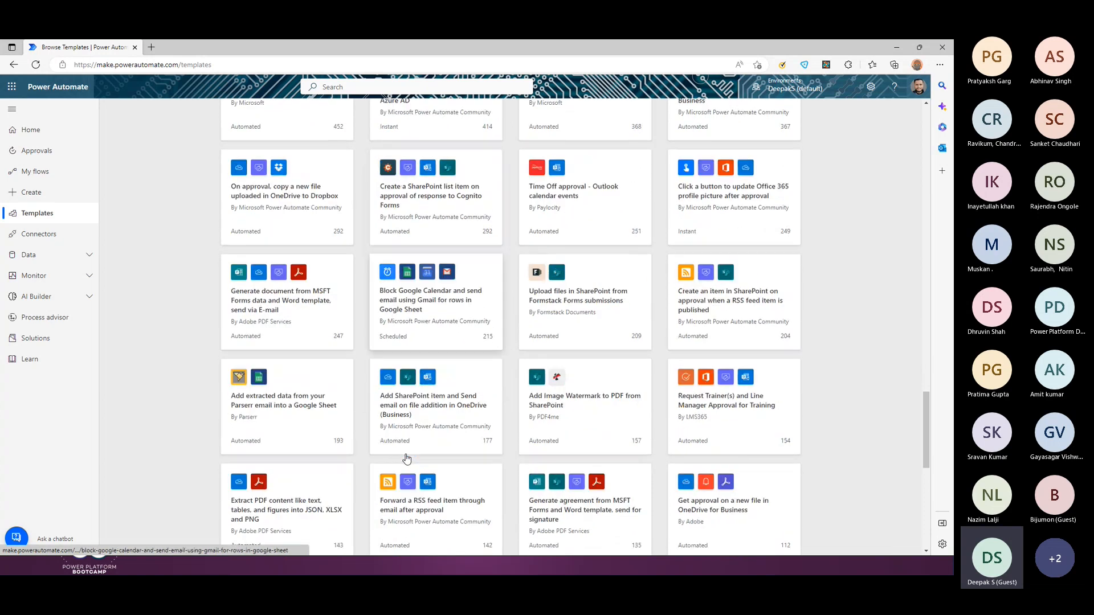
{"action": "scroll", "coordinate": [407, 458], "scroll_direction": "down", "scroll_amount": 4}
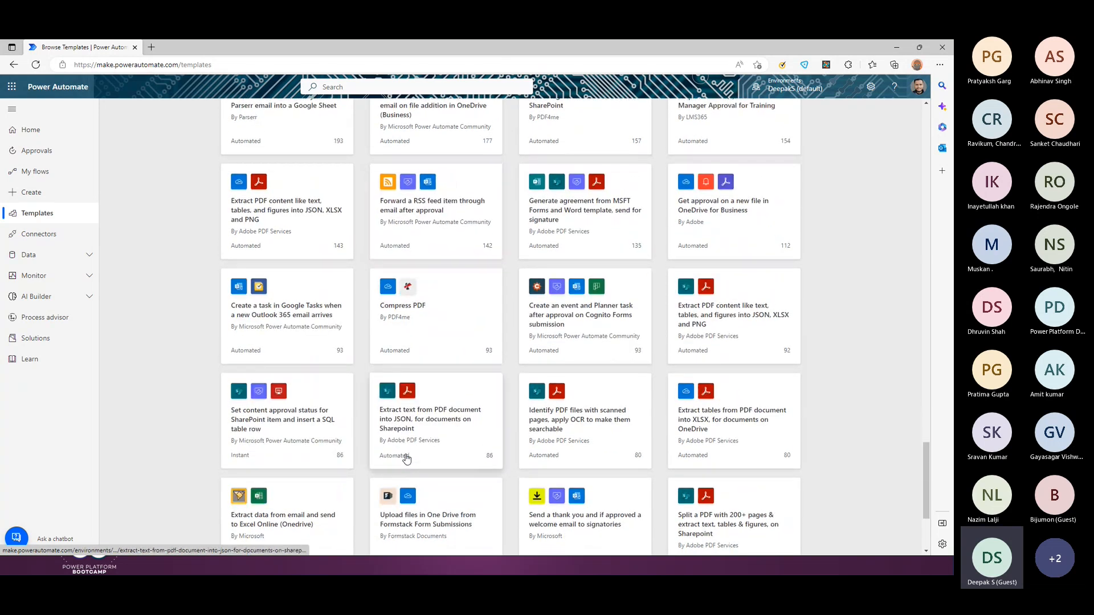
{"action": "scroll", "coordinate": [406, 458], "scroll_direction": "down", "scroll_amount": 3}
{"action": "scroll", "coordinate": [407, 458], "scroll_direction": "up", "scroll_amount": 15}
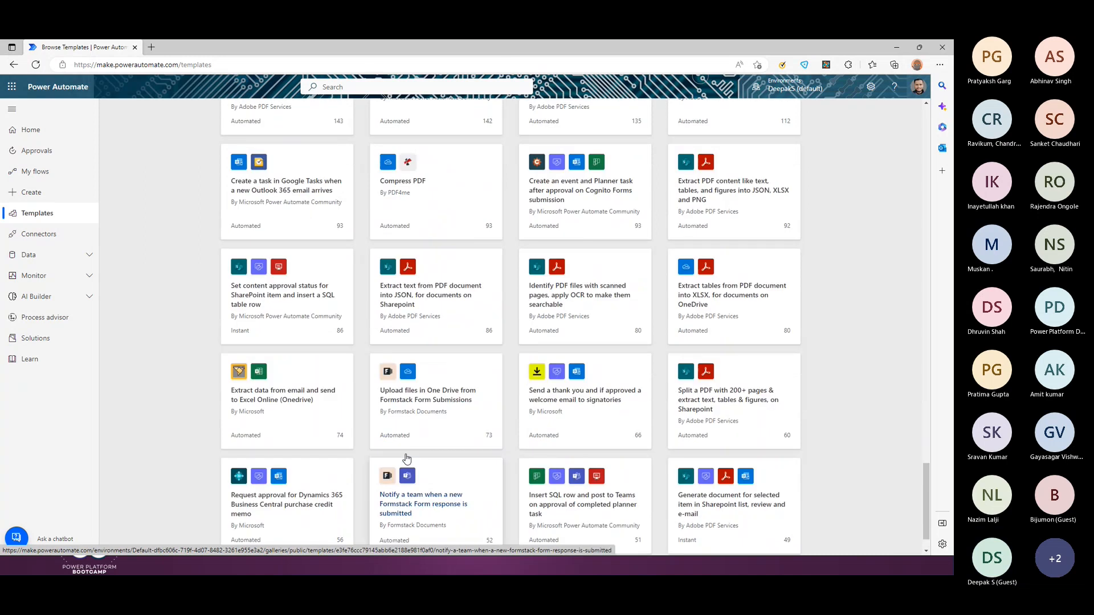
{"action": "scroll", "coordinate": [407, 458], "scroll_direction": "up", "scroll_amount": 10}
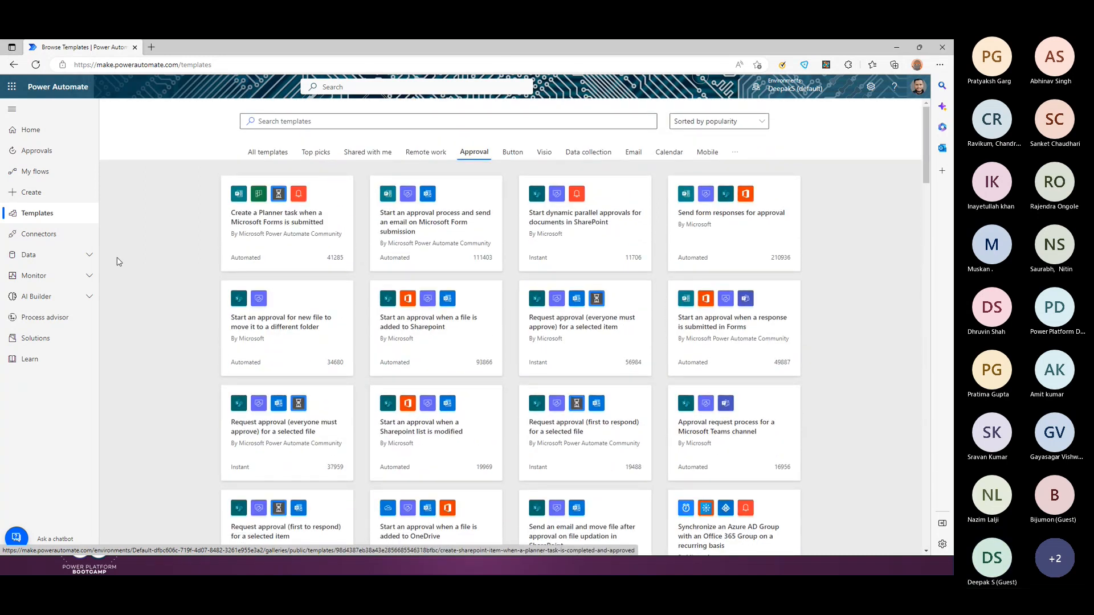
{"action": "left_click", "coordinate": [32, 193]}
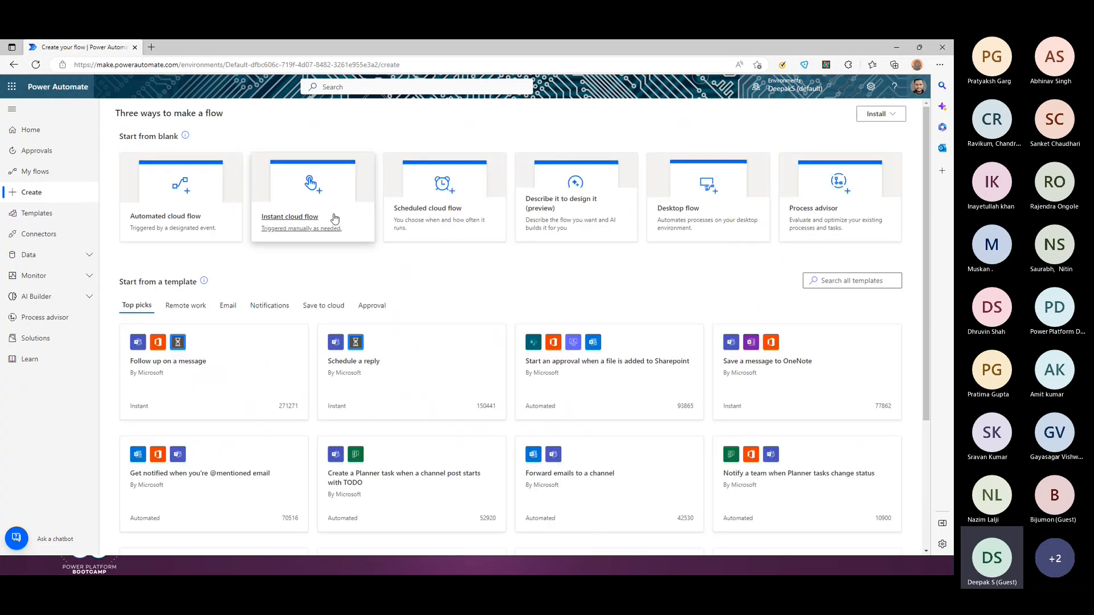
Step: Create an instant cloud flow using the 'Manually trigger a flow' trigger
{"action": "left_click", "coordinate": [296, 206]}
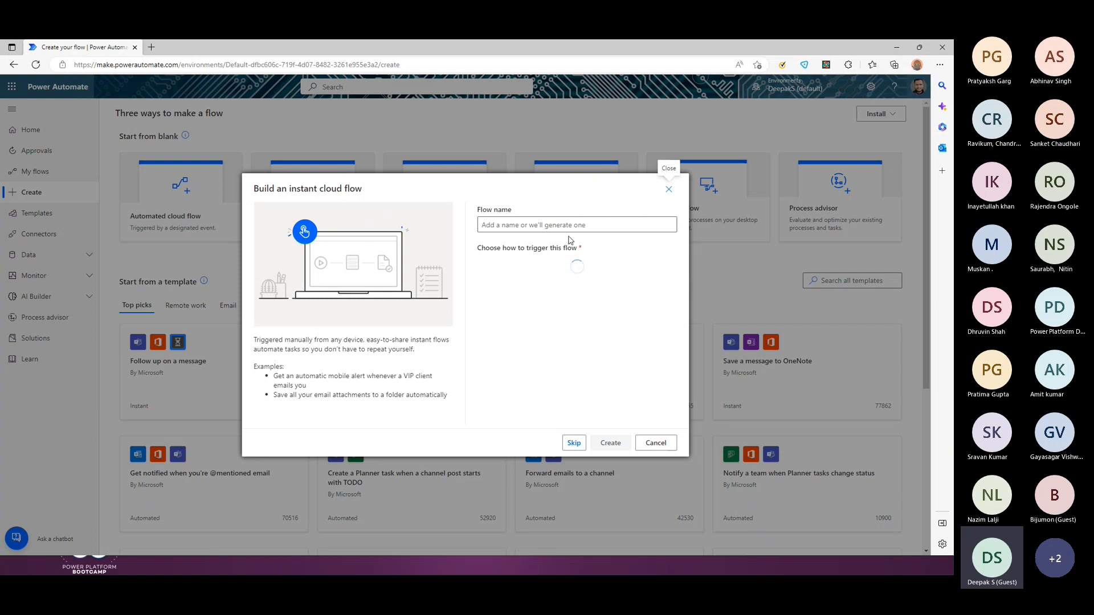
{"action": "left_click", "coordinate": [570, 267]}
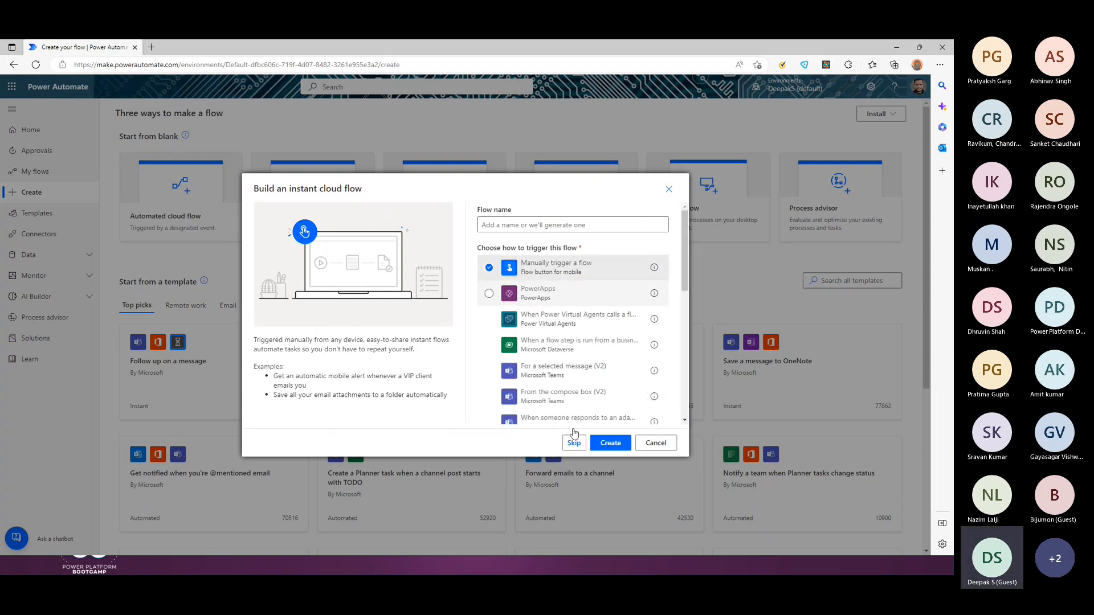
{"action": "left_click", "coordinate": [611, 443]}
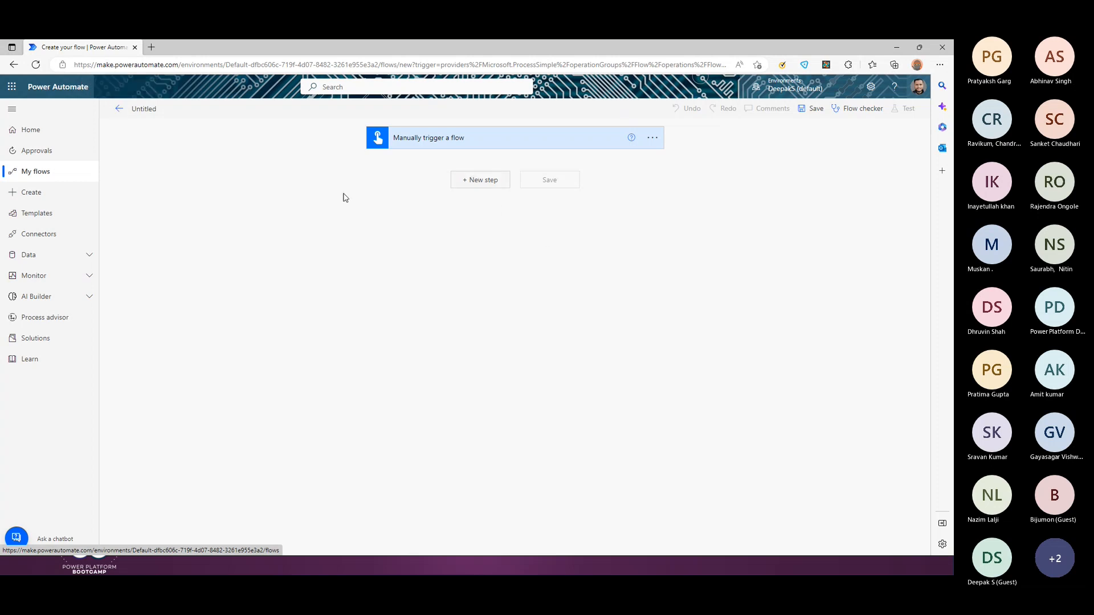
Step: Search 'appr' and add the Approvals 'Start and wait for an approval' action after the trigger
{"action": "left_click", "coordinate": [480, 180]}
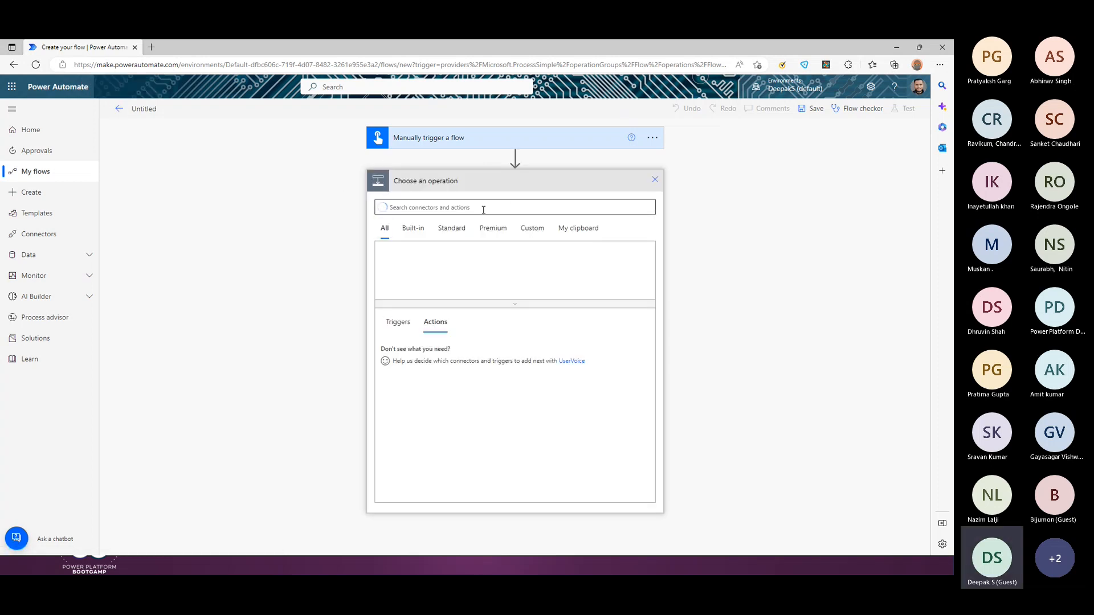
{"action": "type", "text": "ap"}
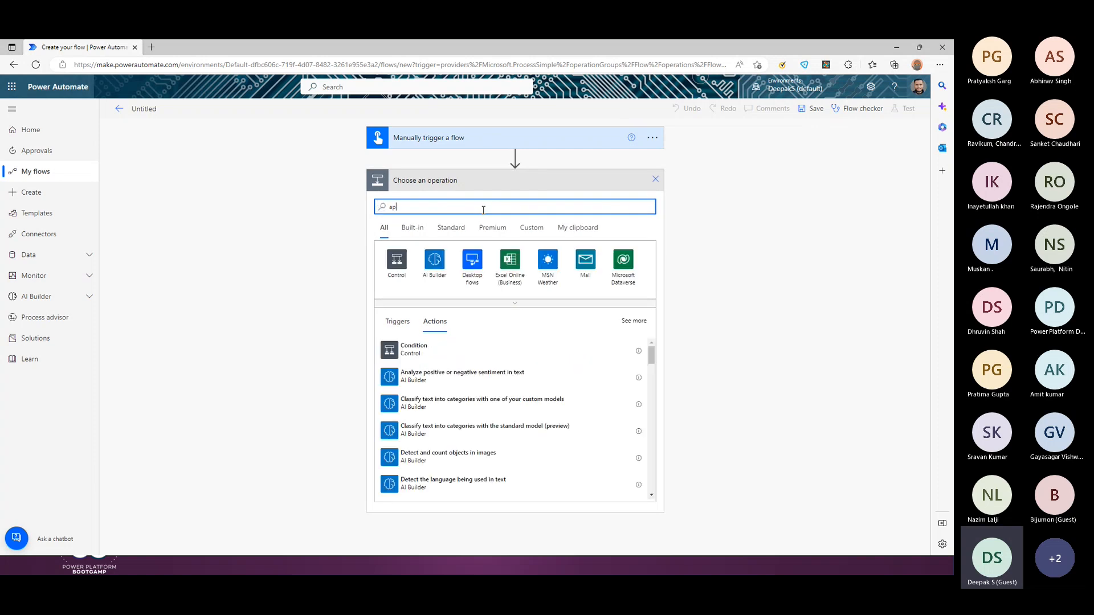
{"action": "type", "text": "pro"}
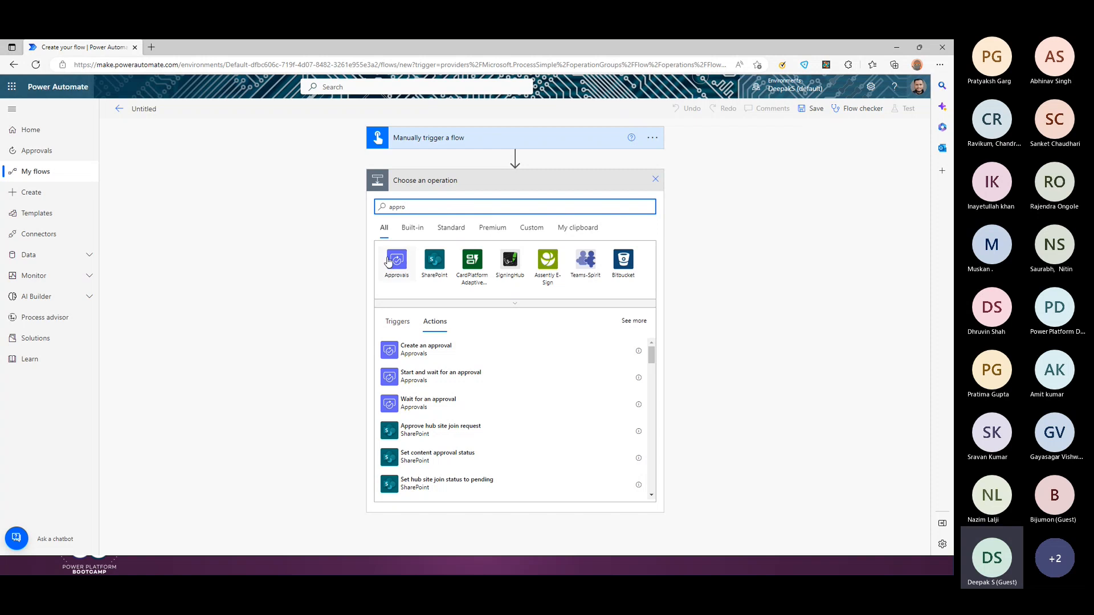
{"action": "left_click", "coordinate": [388, 261]}
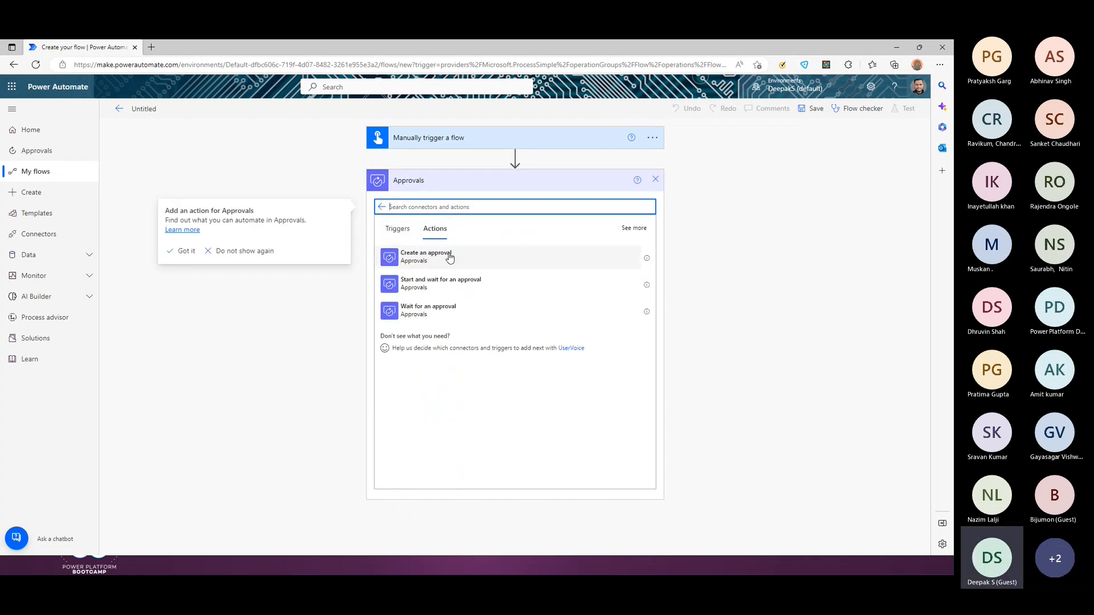
{"action": "left_click", "coordinate": [634, 228]}
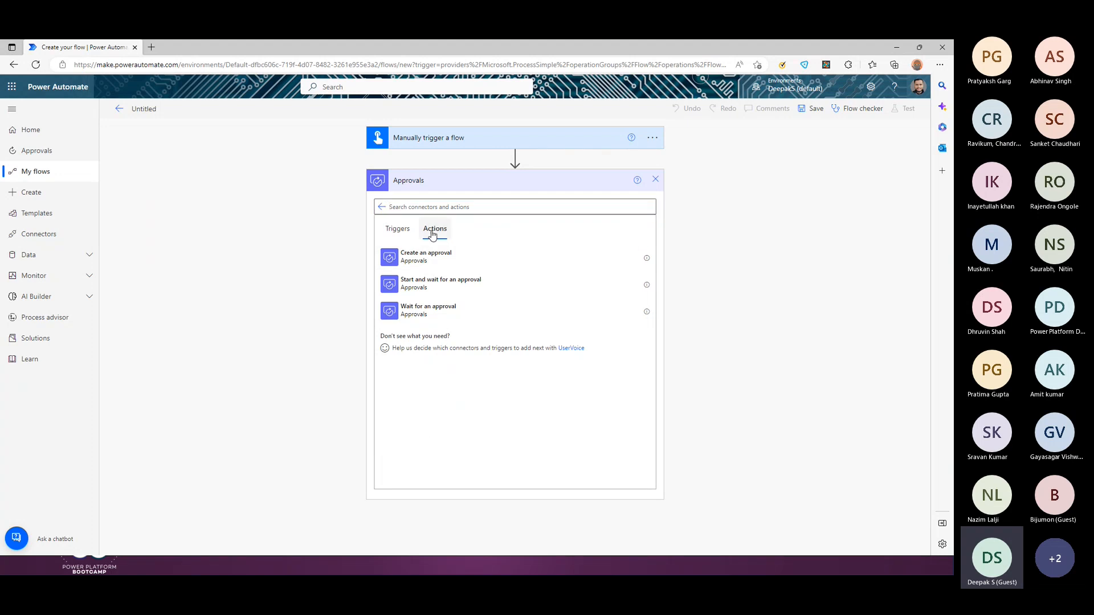
{"action": "left_click", "coordinate": [399, 231]}
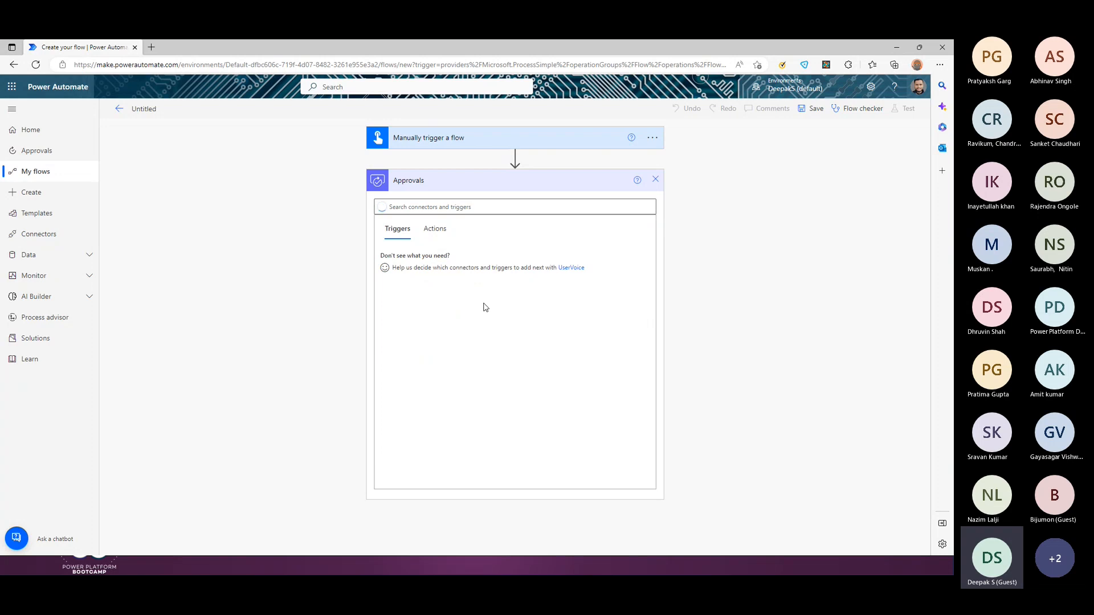
{"action": "left_click", "coordinate": [431, 229]}
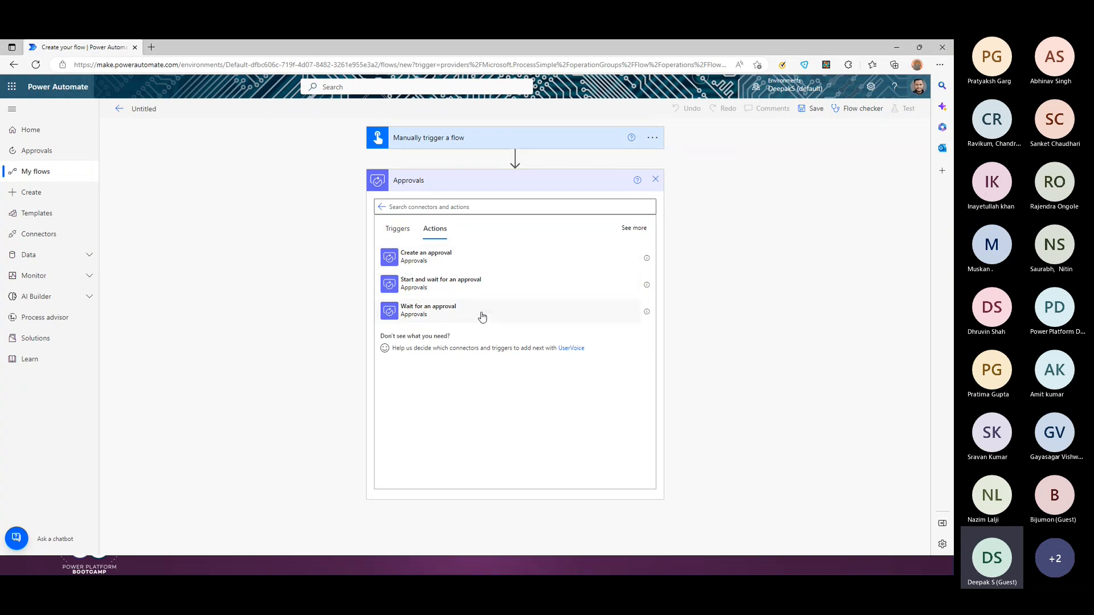
{"action": "left_click", "coordinate": [424, 289]}
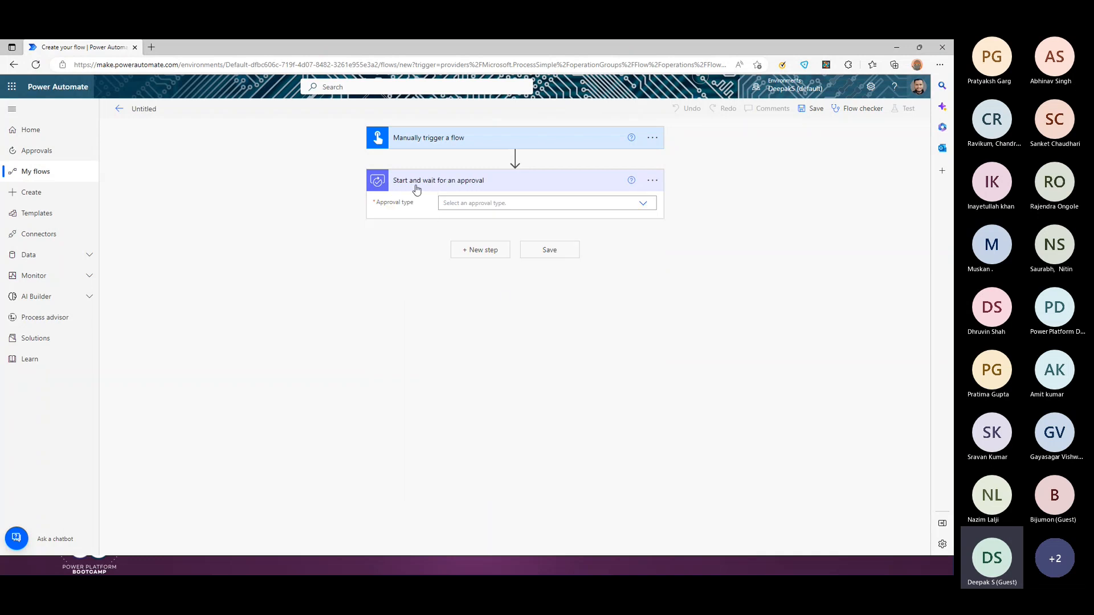
Step: Show the Approval type options on the 'Start and wait for an approval' card
{"action": "left_click", "coordinate": [645, 205]}
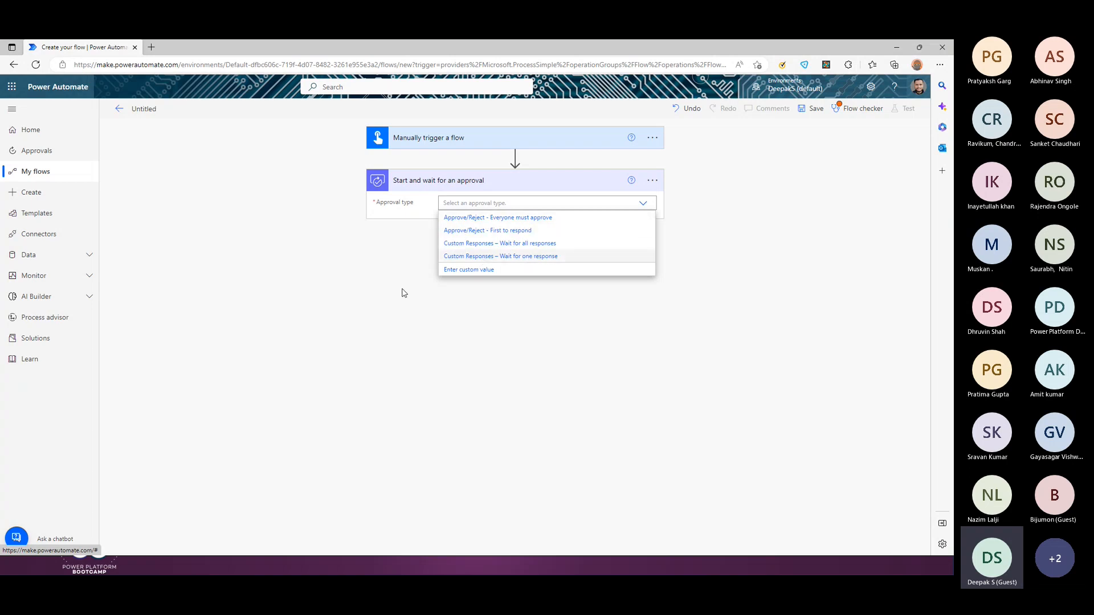
{"action": "left_click", "coordinate": [509, 318]}
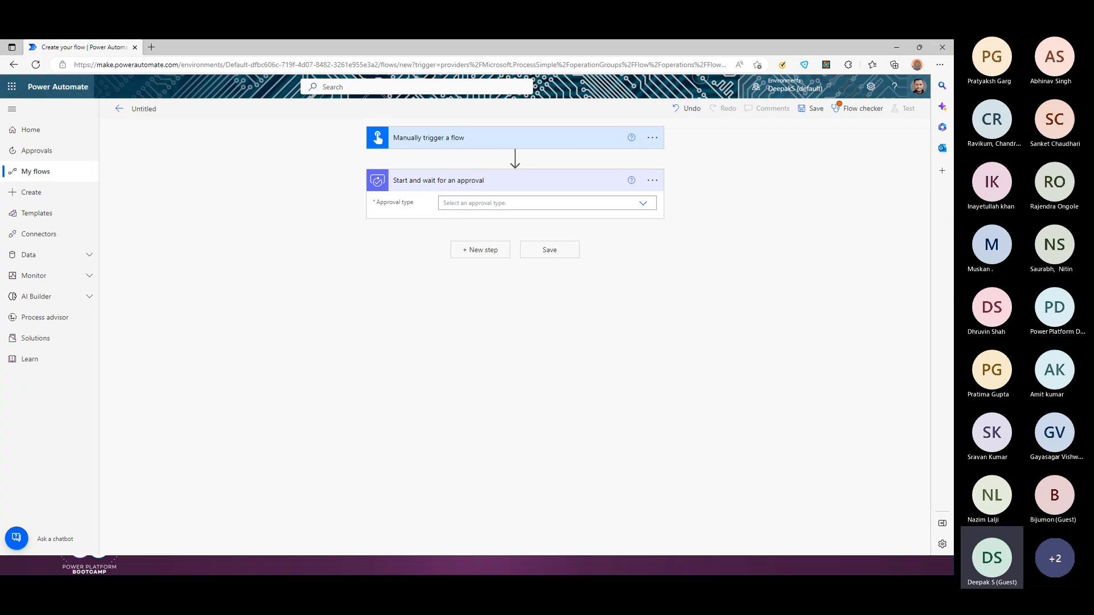
{"action": "left_click", "coordinate": [525, 204]}
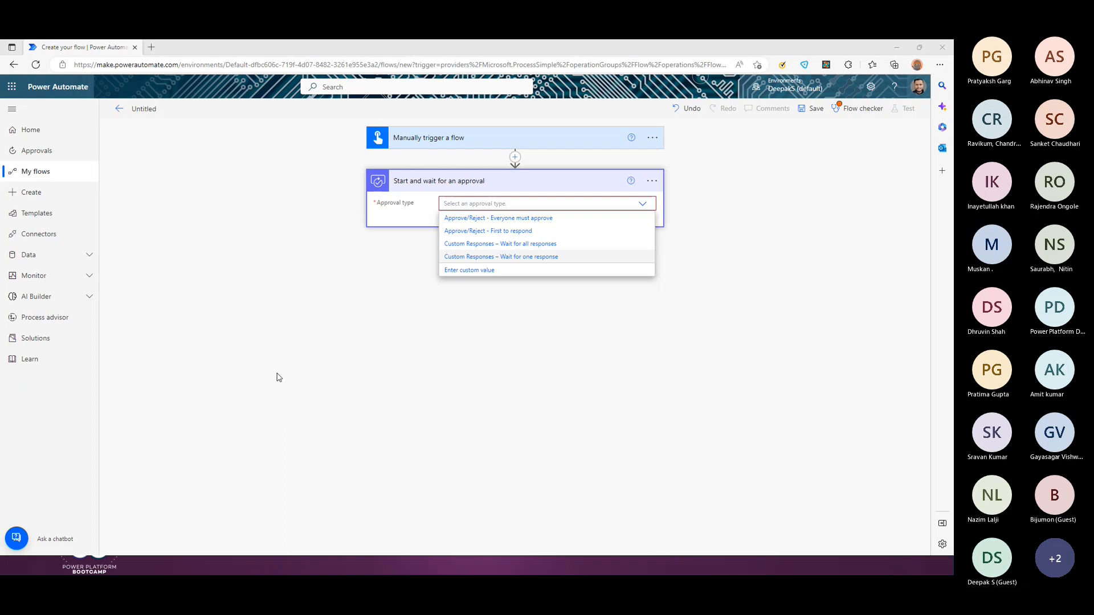
Step: Return to the PowerPoint slideshow and advance to the 'Single Approval' slide
{"action": "key", "text": "alt+Tab"}
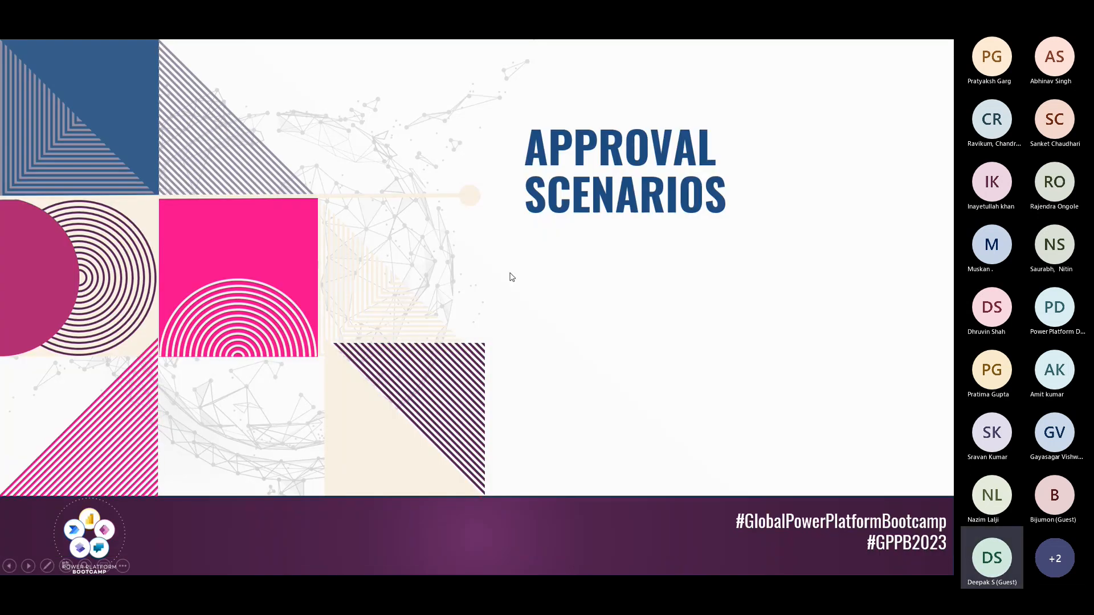
{"action": "key", "text": "Right"}
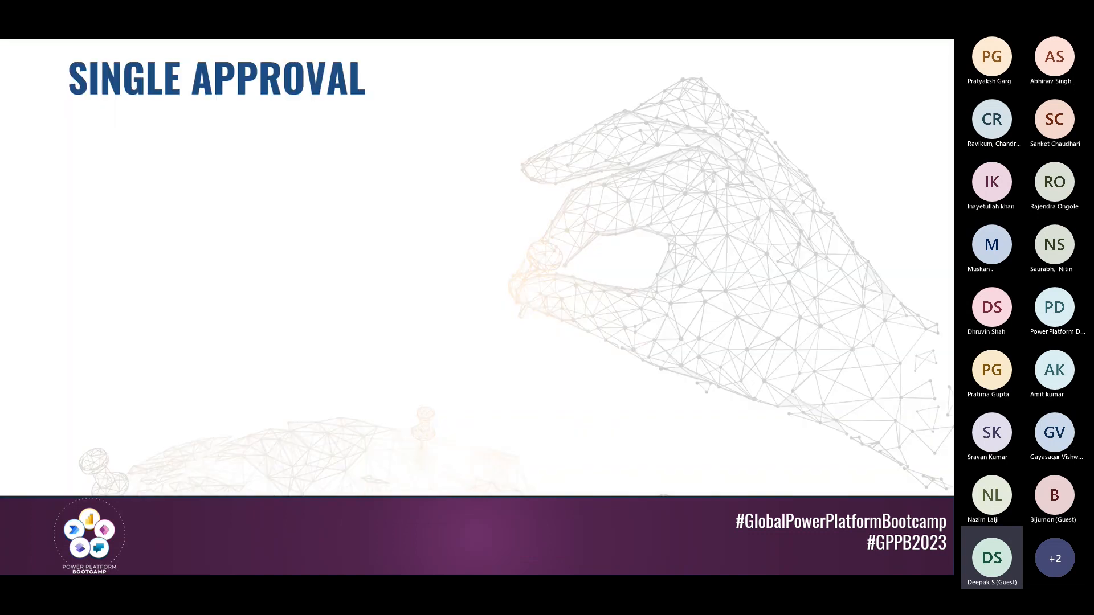
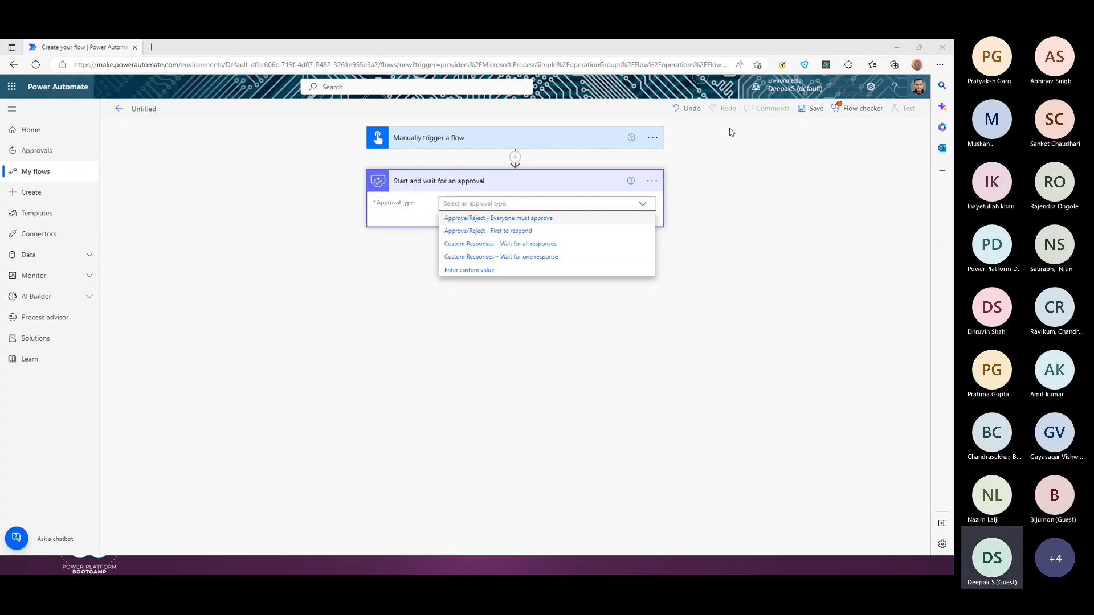
Step: Delete the 'Start and wait for an approval' step from the flow
{"action": "left_click", "coordinate": [652, 180]}
{"action": "left_click", "coordinate": [698, 339]}
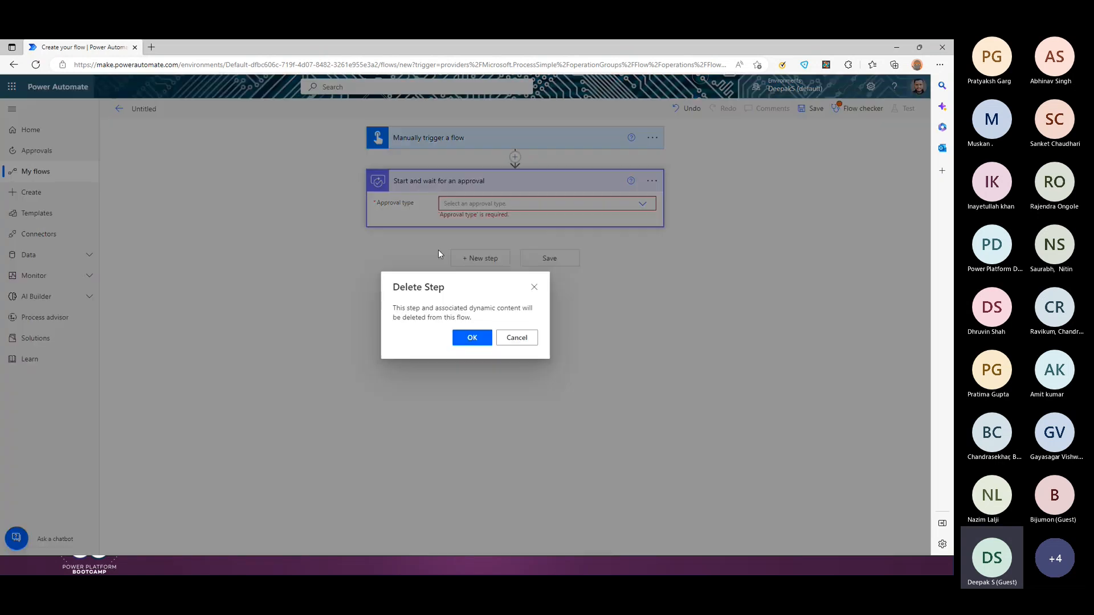
{"action": "left_click", "coordinate": [472, 338]}
Step: Delete the 'Manually trigger a flow' trigger, leaving the empty trigger picker
{"action": "left_click", "coordinate": [652, 138]}
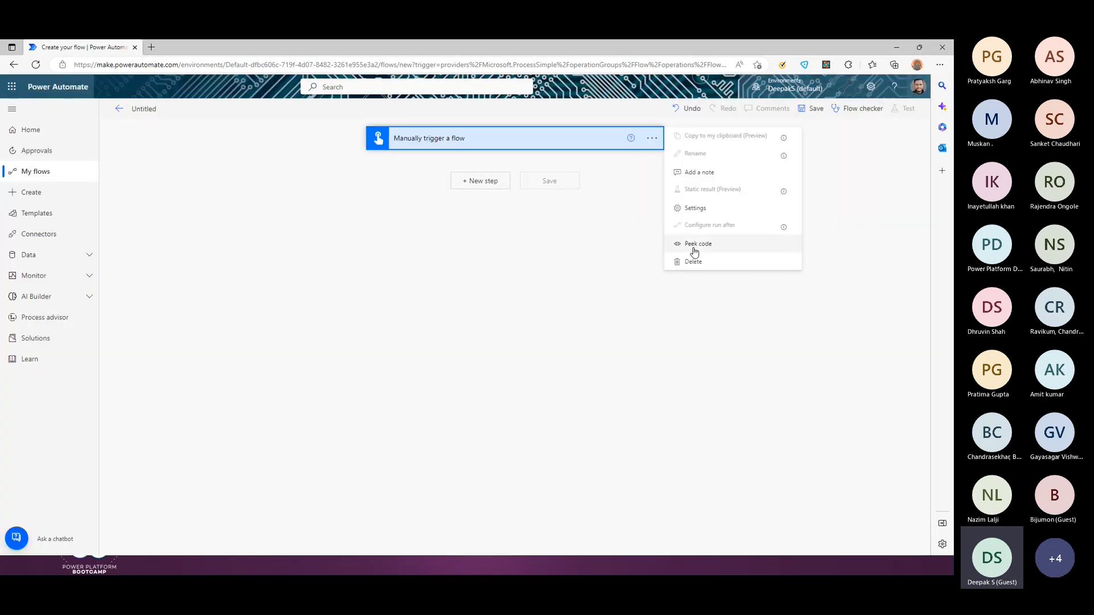
{"action": "left_click", "coordinate": [693, 261]}
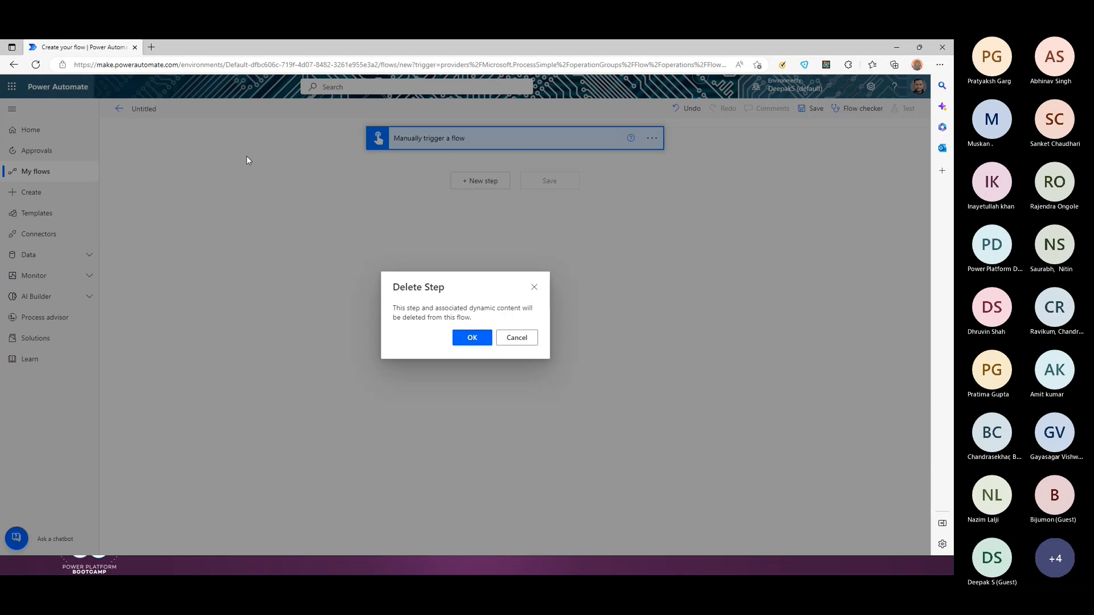
{"action": "key", "text": "Return"}
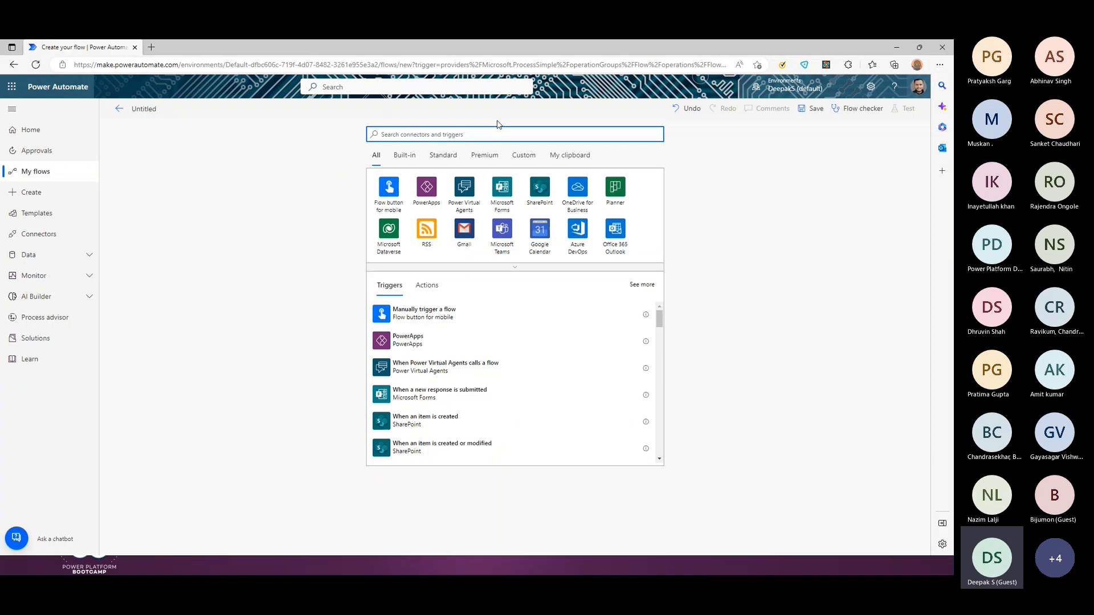
Step: Start the flow with SharePoint's 'When a file is created (properties only)' trigger
{"action": "left_click", "coordinate": [545, 194]}
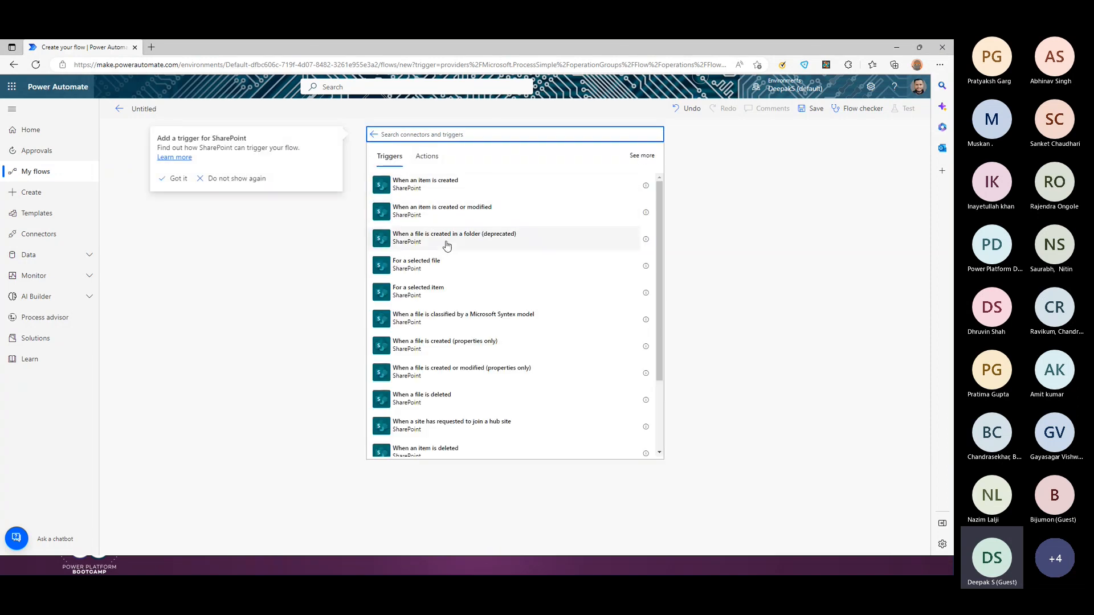
{"action": "left_click", "coordinate": [461, 348]}
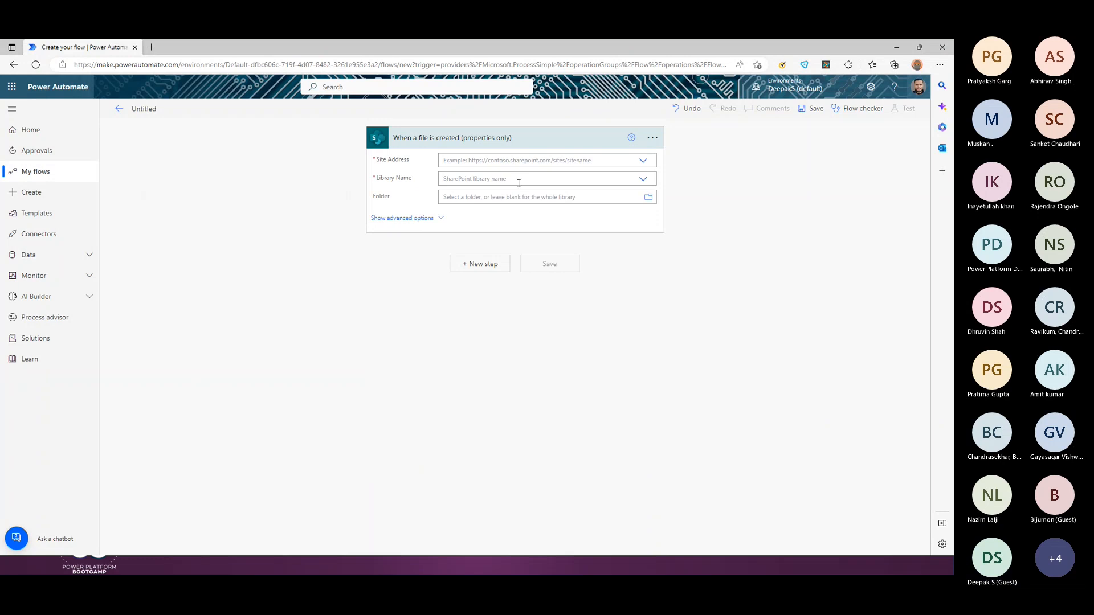
{"action": "left_click", "coordinate": [652, 138]}
{"action": "left_click", "coordinate": [714, 430]}
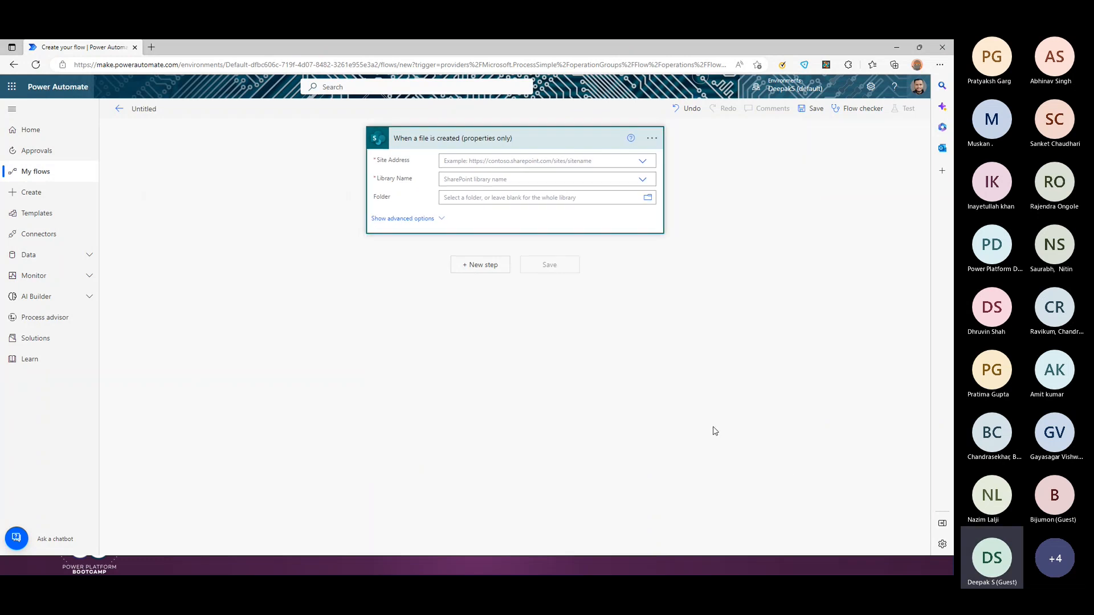
Step: Set the trigger's Site Address to Communication site and Library Name to DocLib
{"action": "left_click", "coordinate": [637, 165]}
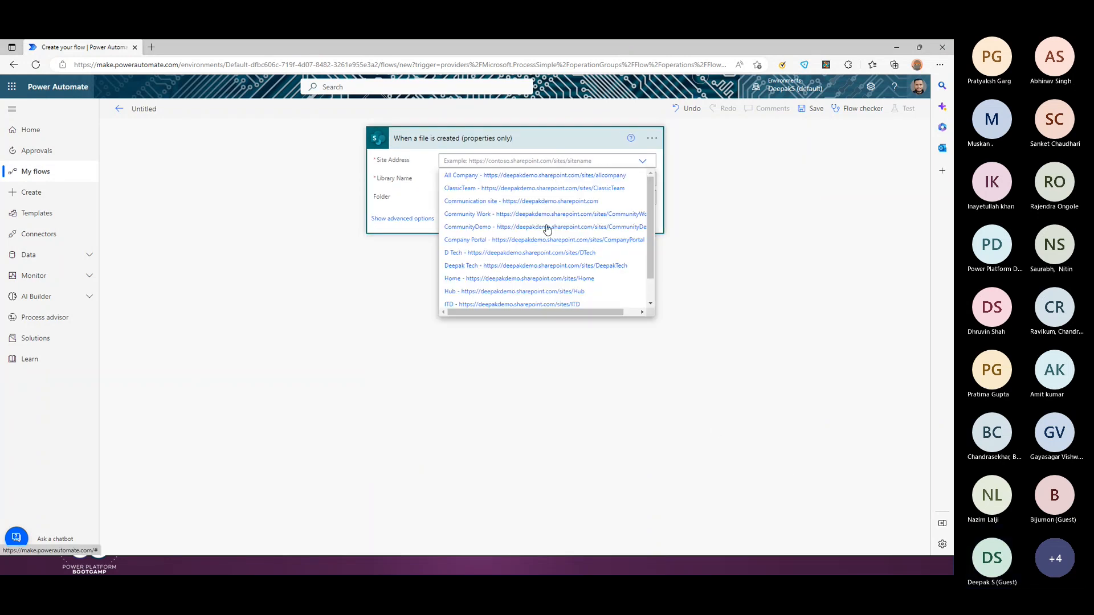
{"action": "left_click", "coordinate": [573, 204]}
{"action": "left_click", "coordinate": [642, 184]}
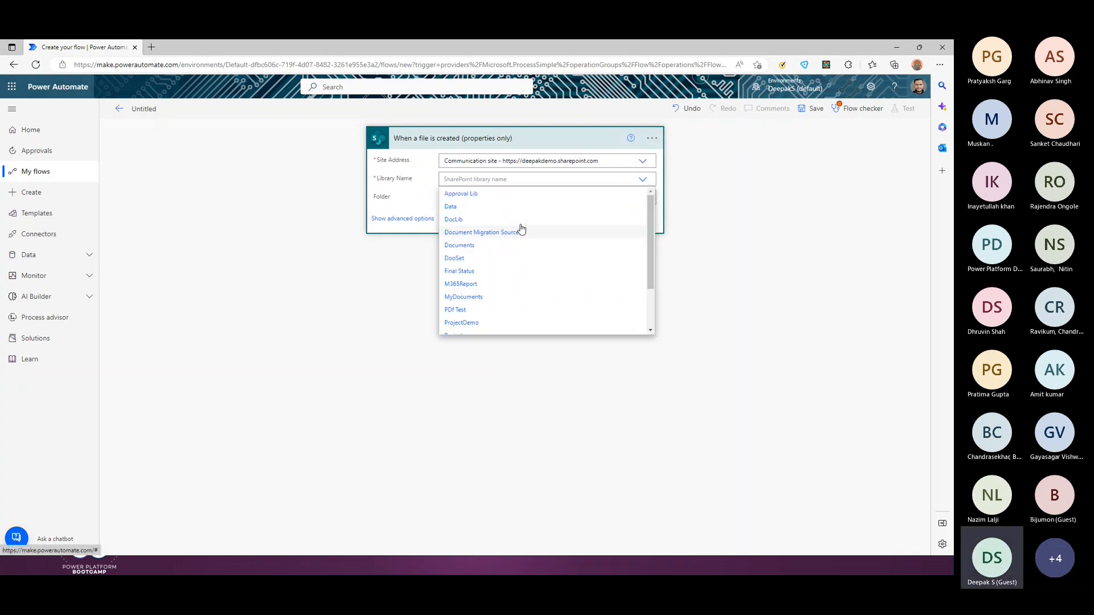
{"action": "left_click", "coordinate": [481, 220]}
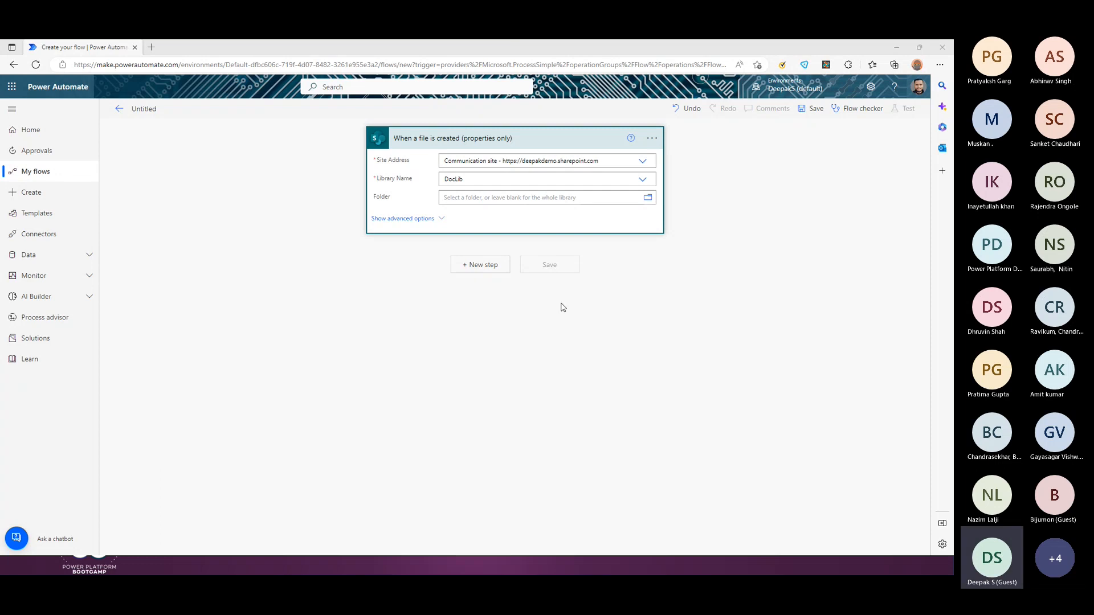
Step: Add Approvals 'Start and wait for an approval' after the trigger, type Approve/Reject – Everyone must approve
{"action": "left_click", "coordinate": [480, 267]}
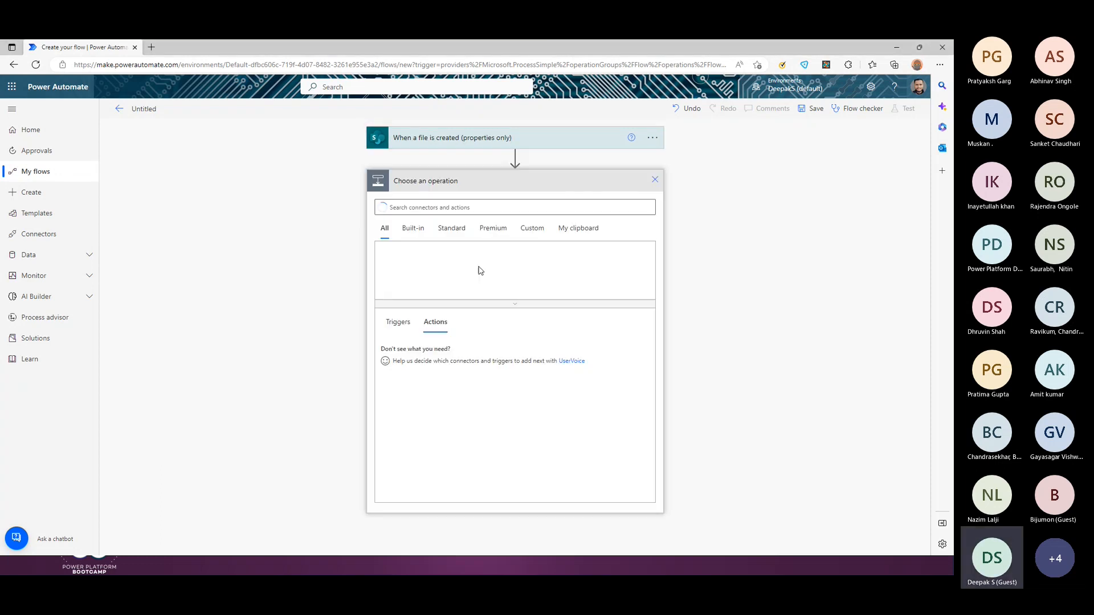
{"action": "left_click", "coordinate": [429, 207]}
{"action": "type", "text": "approval"}
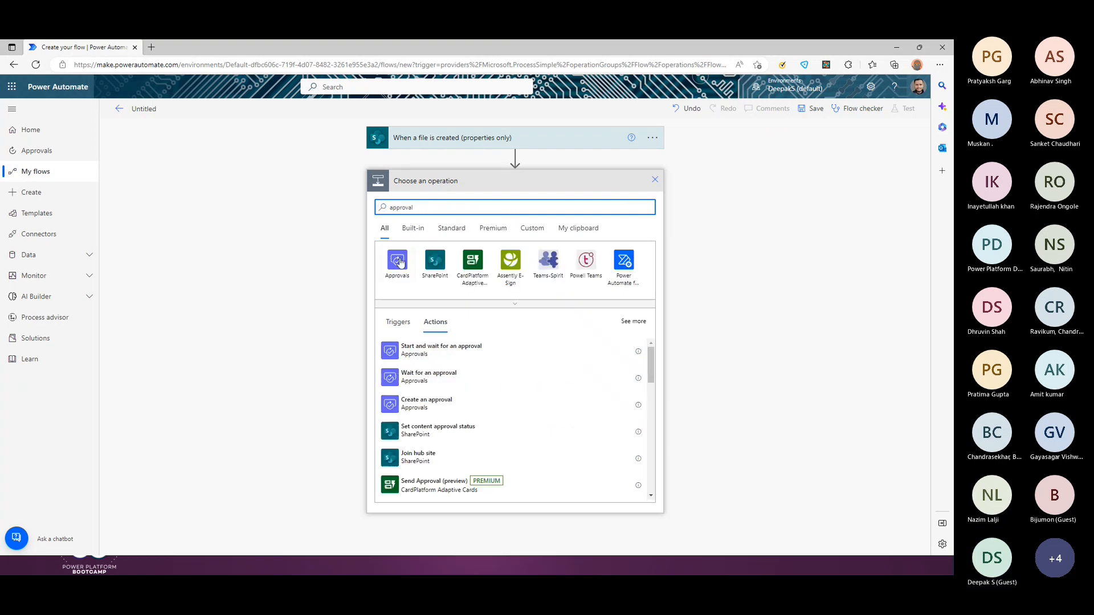
{"action": "left_click", "coordinate": [402, 263]}
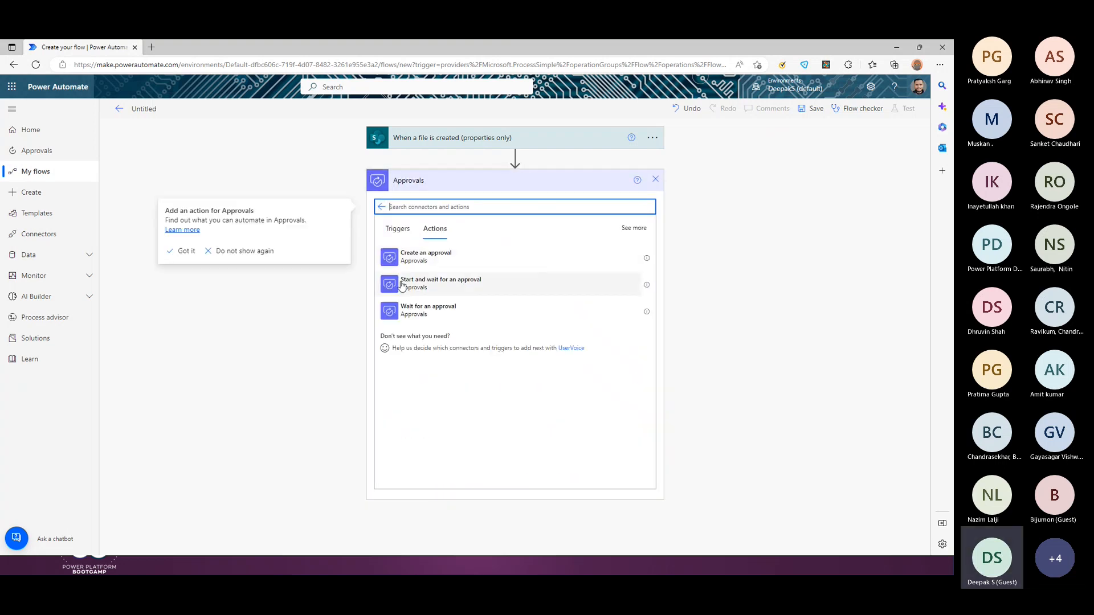
{"action": "left_click", "coordinate": [436, 285]}
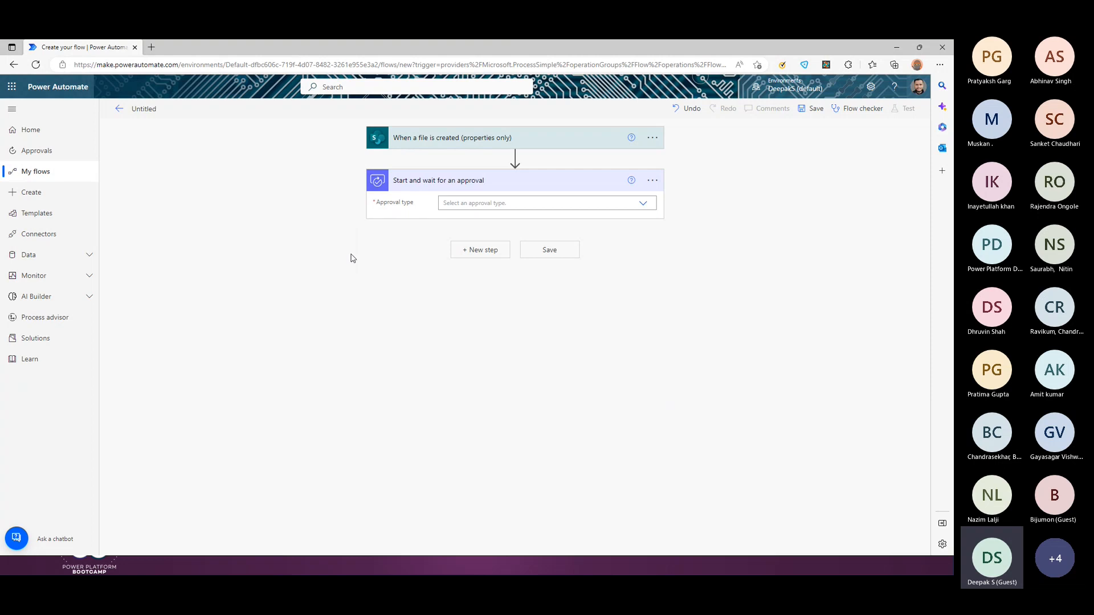
{"action": "left_click", "coordinate": [642, 205]}
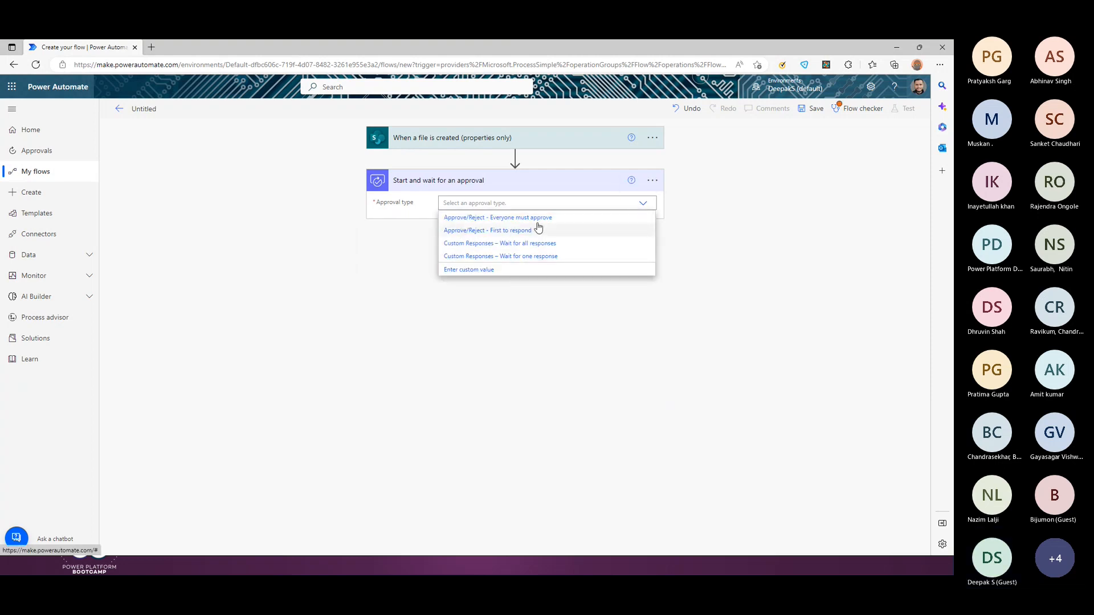
{"action": "left_click", "coordinate": [531, 221]}
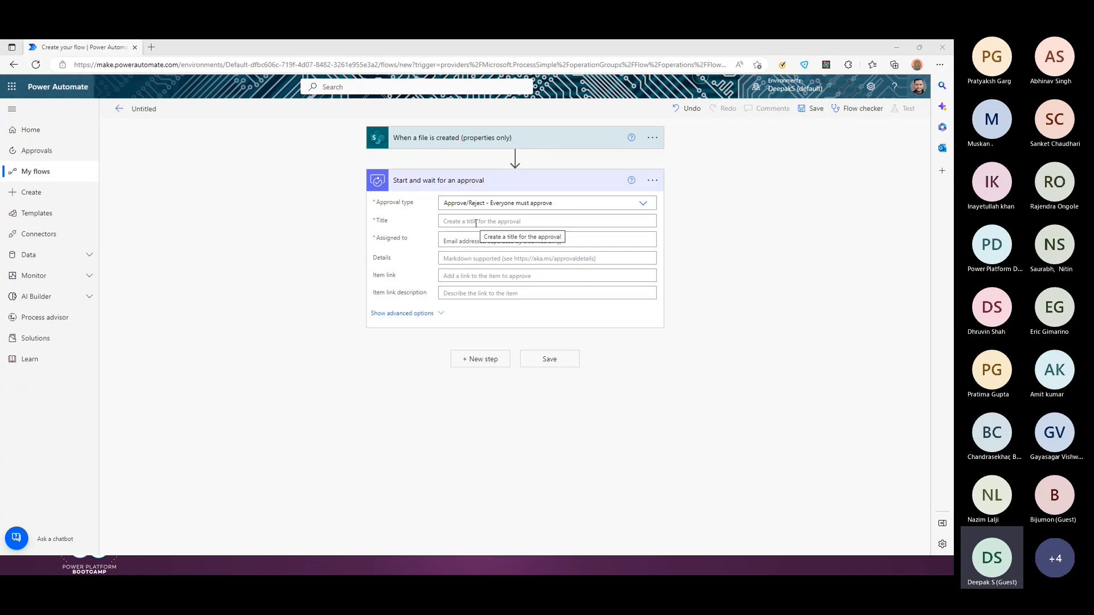
Step: Title the approval 'Please Review-' plus the file Name, and bring the DocLib library tab in
{"action": "left_click", "coordinate": [468, 246]}
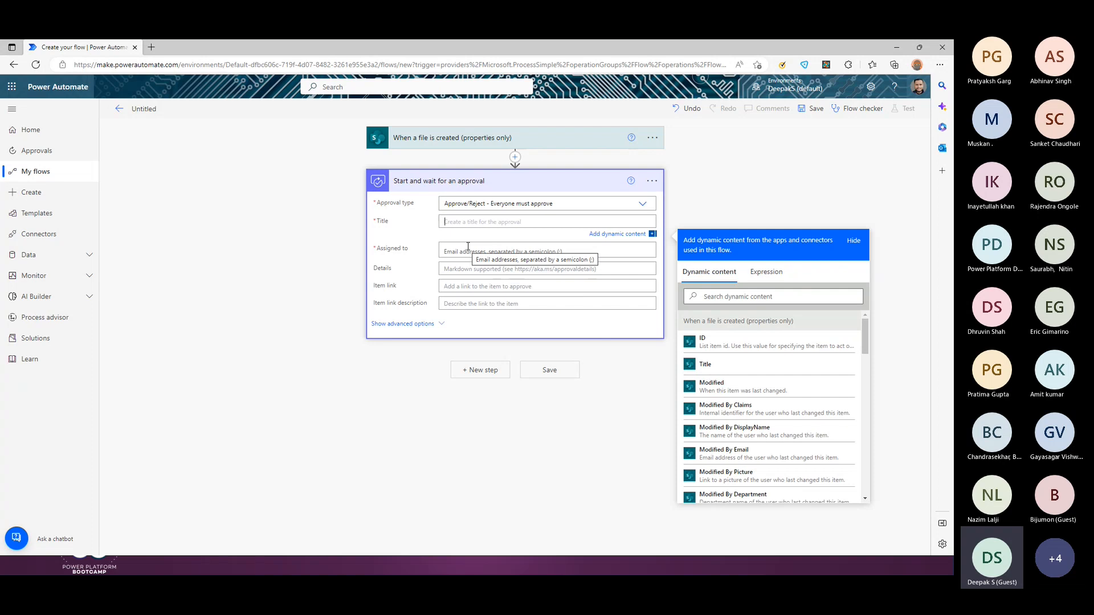
{"action": "type", "text": "Please"}
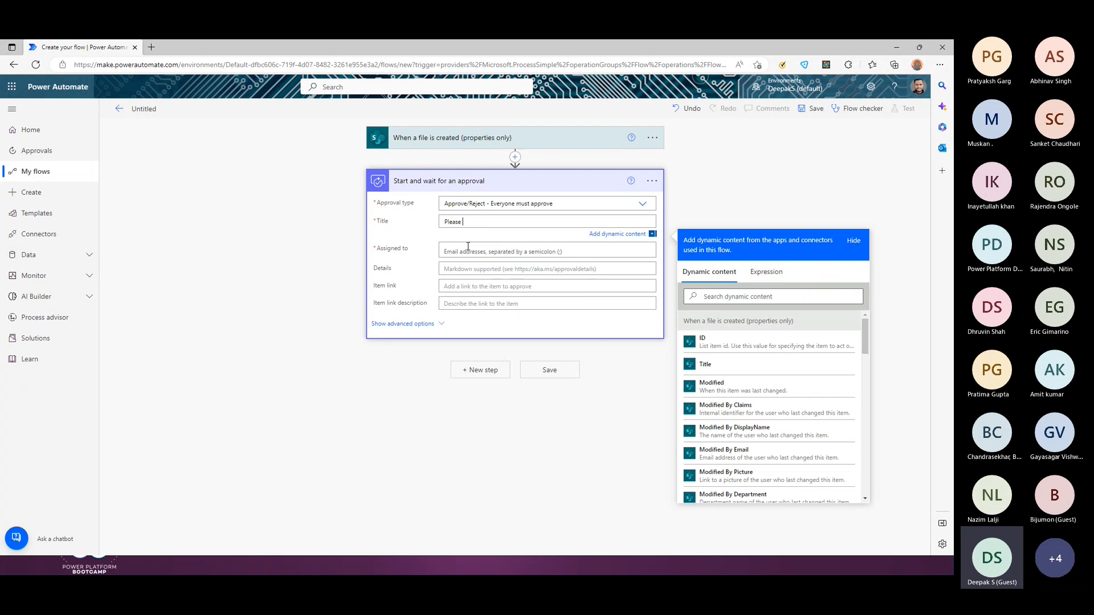
{"action": "type", "text": " Review"}
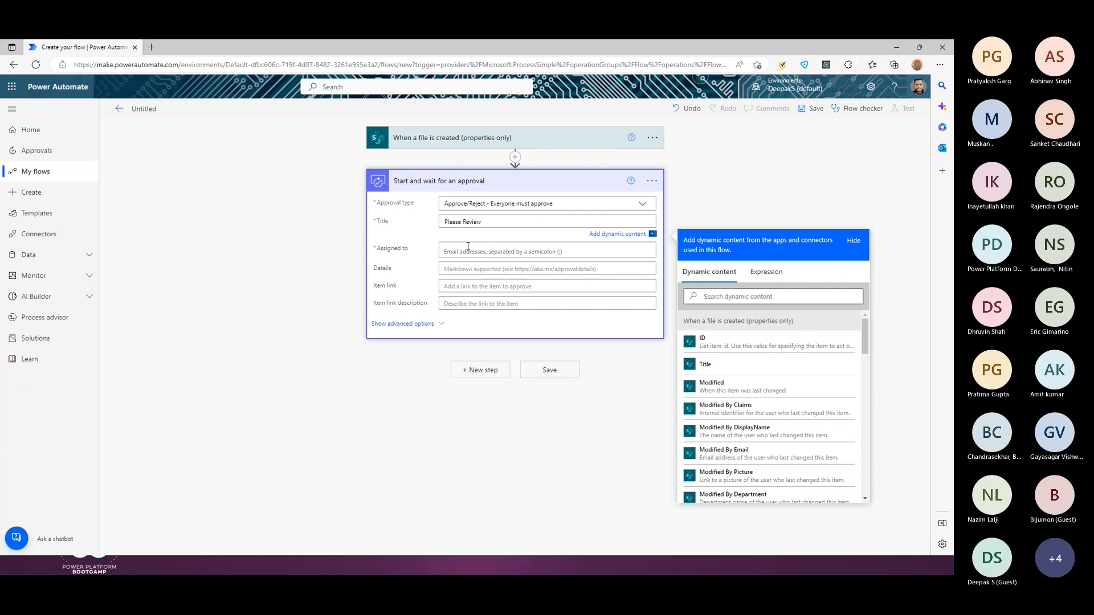
{"action": "type", "text": "-"}
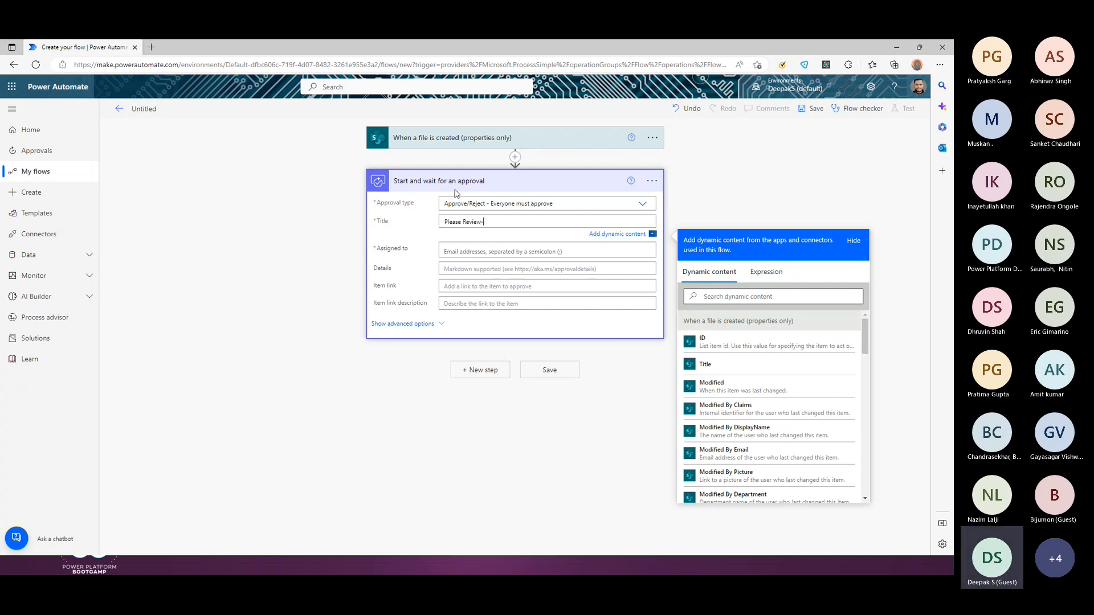
{"action": "scroll", "coordinate": [781, 373], "scroll_direction": "down", "scroll_amount": 5}
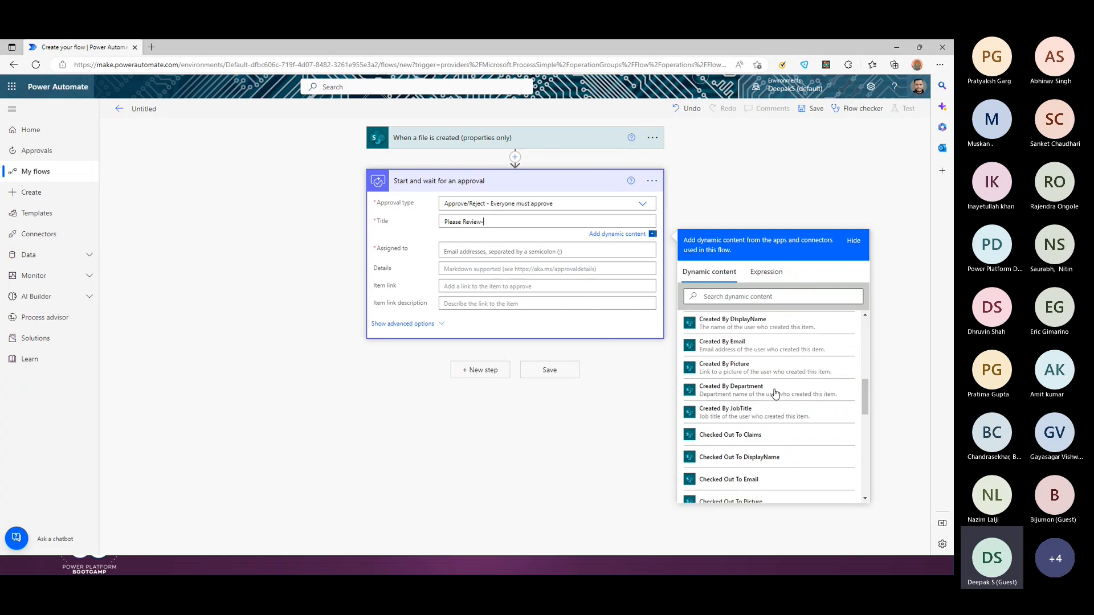
{"action": "scroll", "coordinate": [775, 392], "scroll_direction": "up", "scroll_amount": 5}
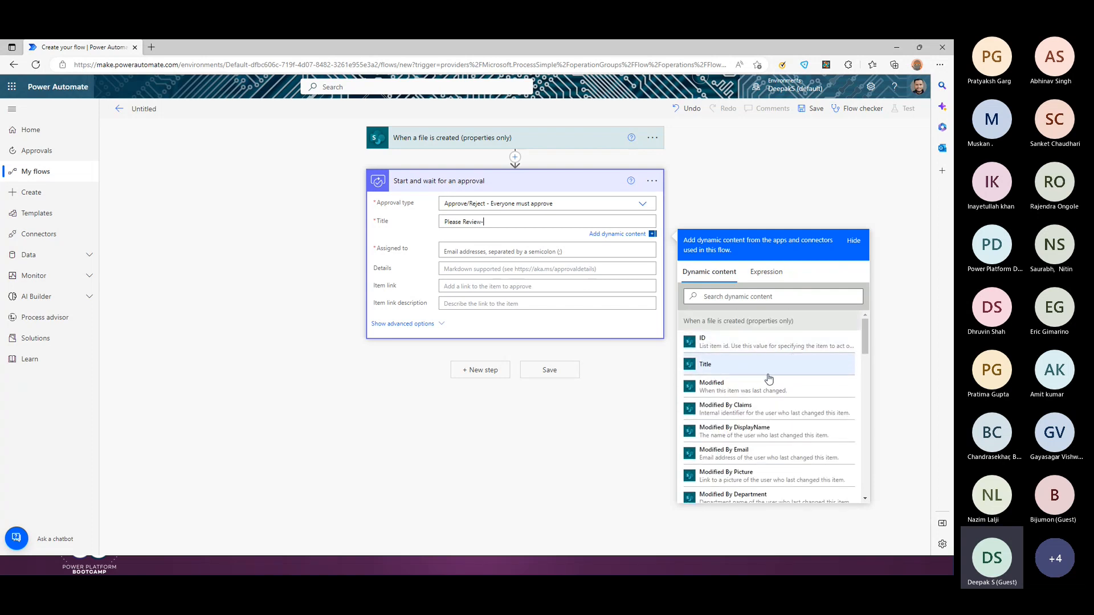
{"action": "scroll", "coordinate": [769, 381], "scroll_direction": "down", "scroll_amount": 5}
{"action": "scroll", "coordinate": [740, 416], "scroll_direction": "down", "scroll_amount": 5}
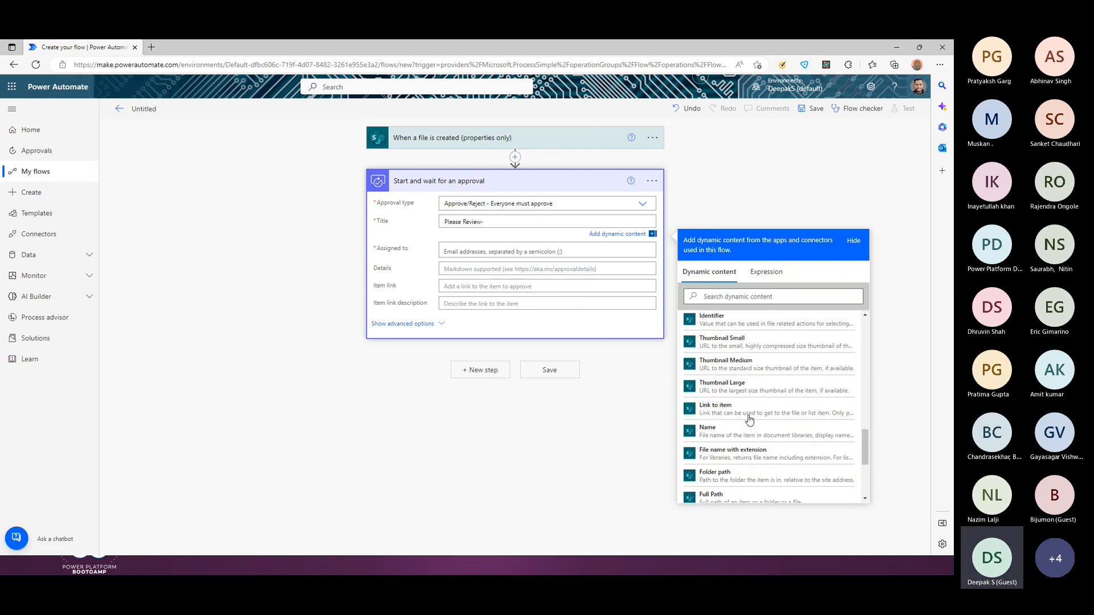
{"action": "left_click", "coordinate": [725, 403]}
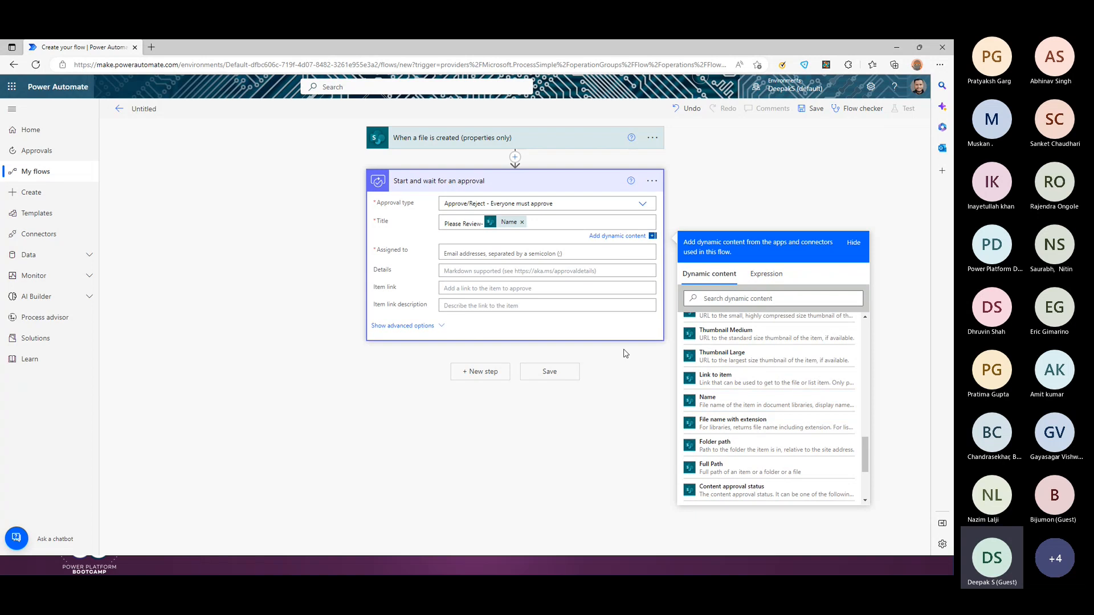
{"action": "left_click", "coordinate": [477, 251]}
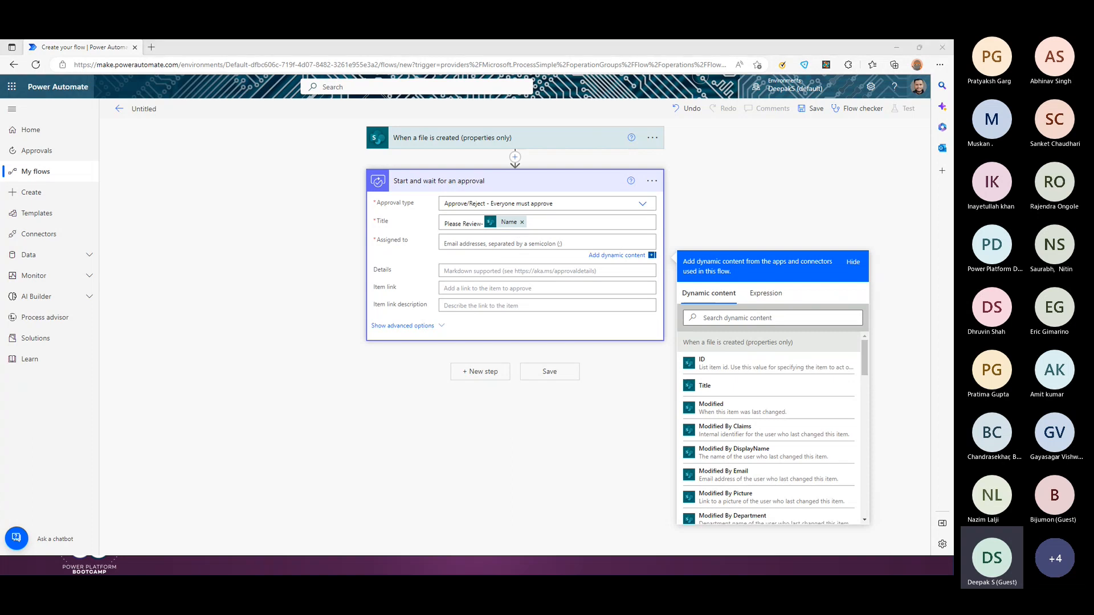
{"action": "left_click_drag", "start_coordinate": [2, 118], "coordinate": [215, 48]}
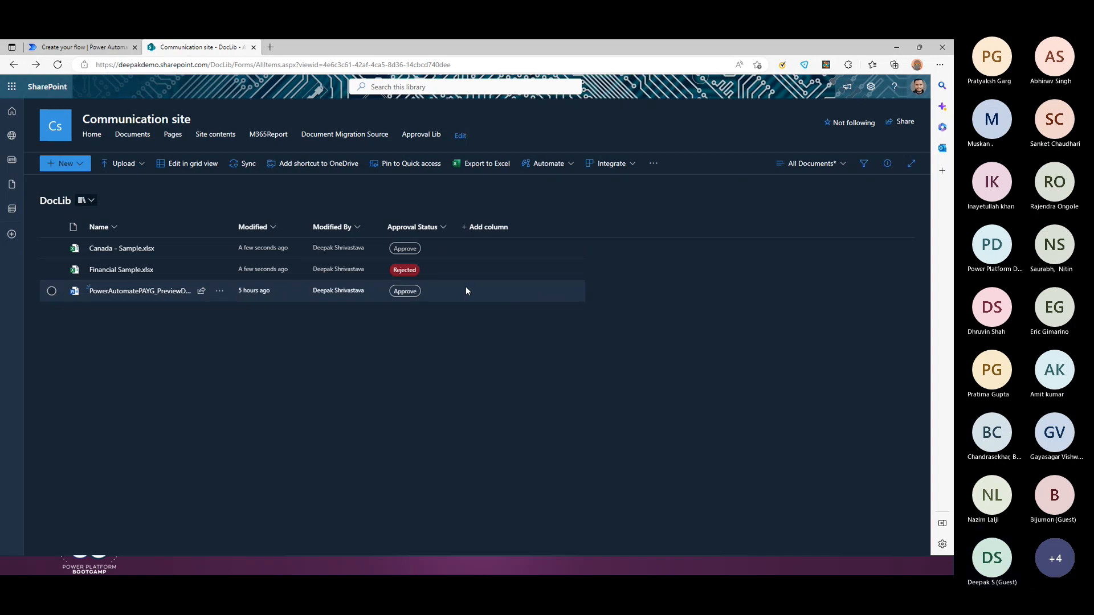
Step: Return to the Power Automate flow editor after checking DocLib's Approval Status column
{"action": "left_click", "coordinate": [84, 47]}
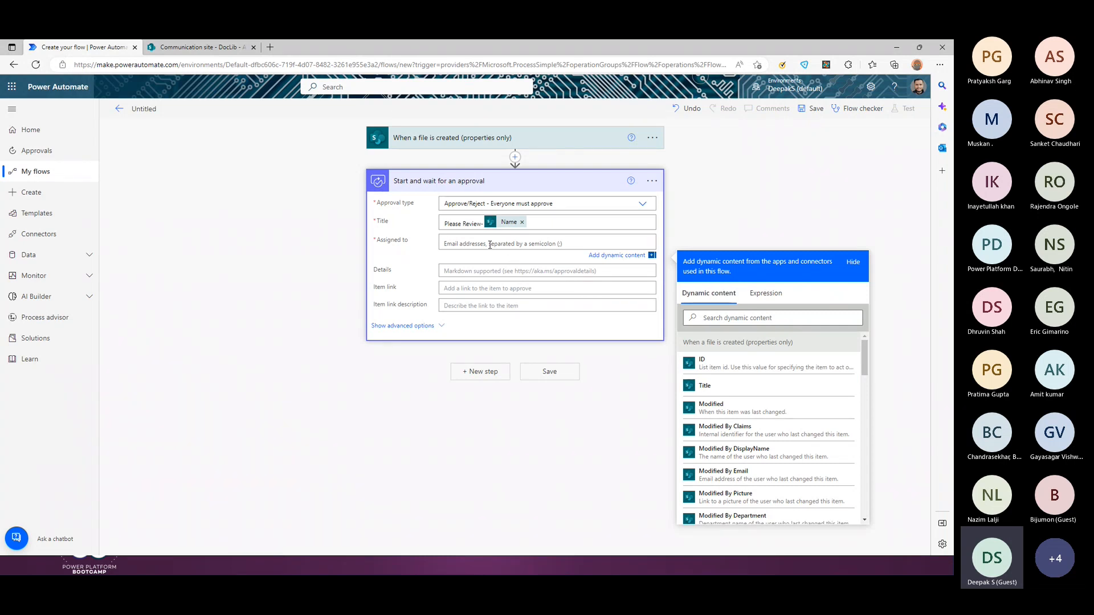
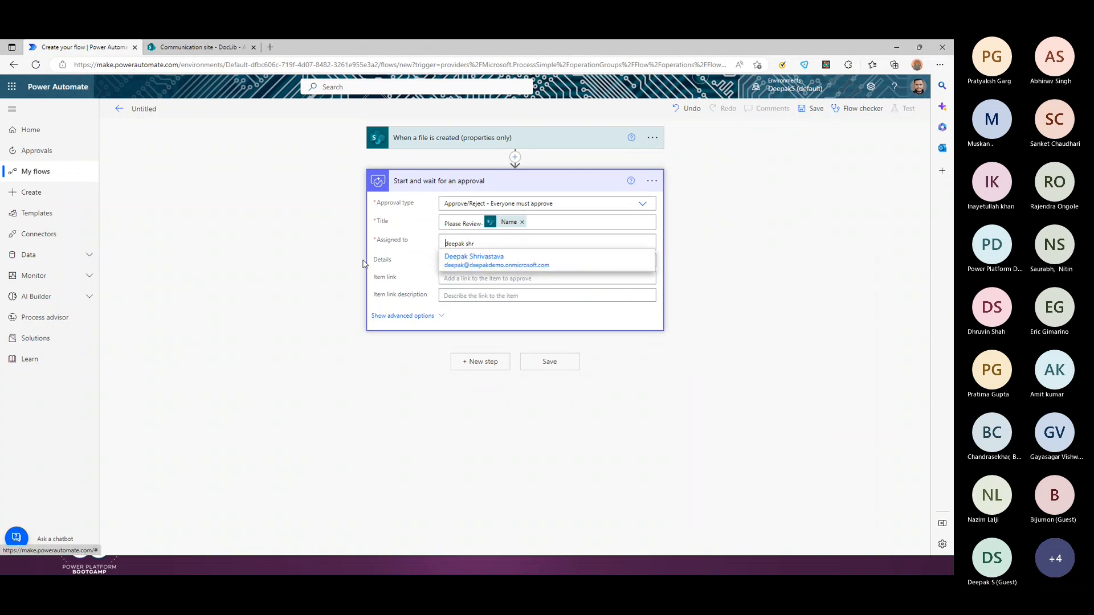
Step: Assign the approval to the reviewer by name, leaving the Details field empty for now
{"action": "key", "text": "Return"}
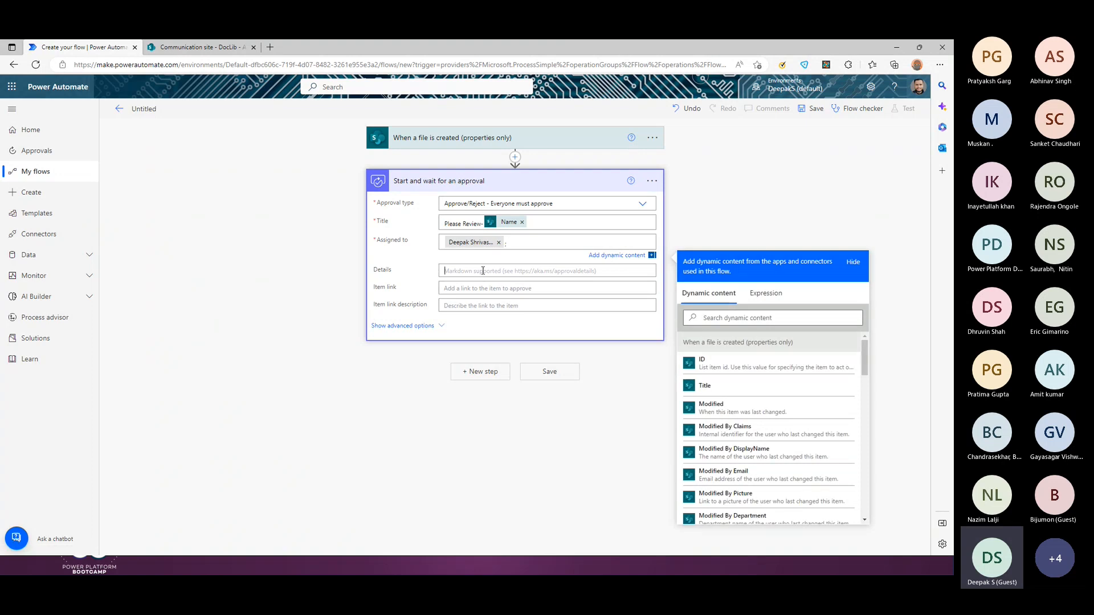
{"action": "left_click", "coordinate": [532, 272]}
{"action": "left_click", "coordinate": [415, 274]}
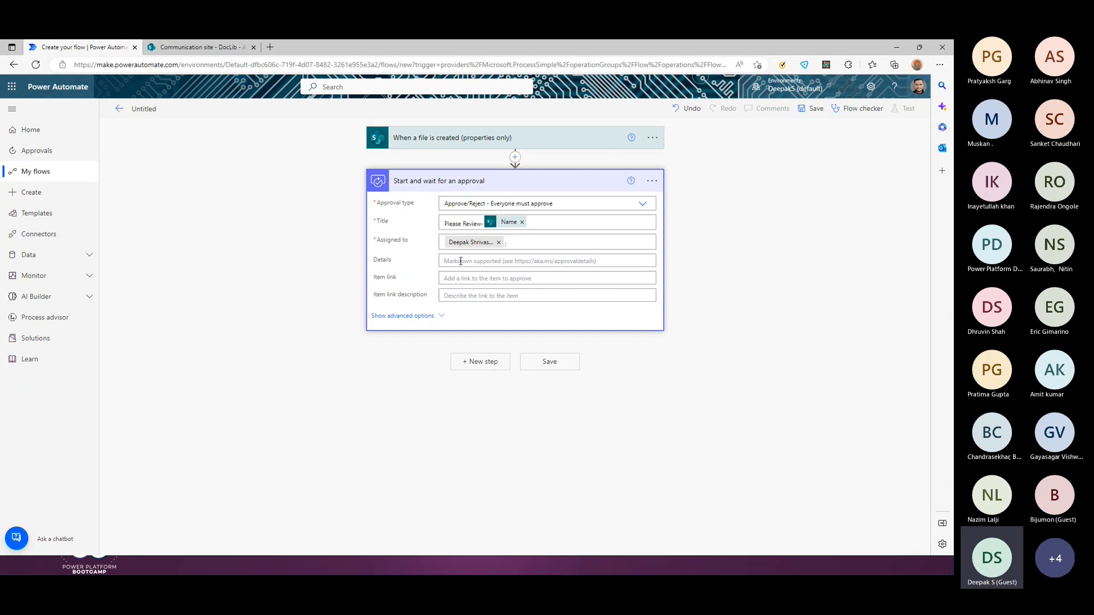
Step: Insert the file Name dynamic content into the approval's Details field
{"action": "left_click", "coordinate": [485, 261]}
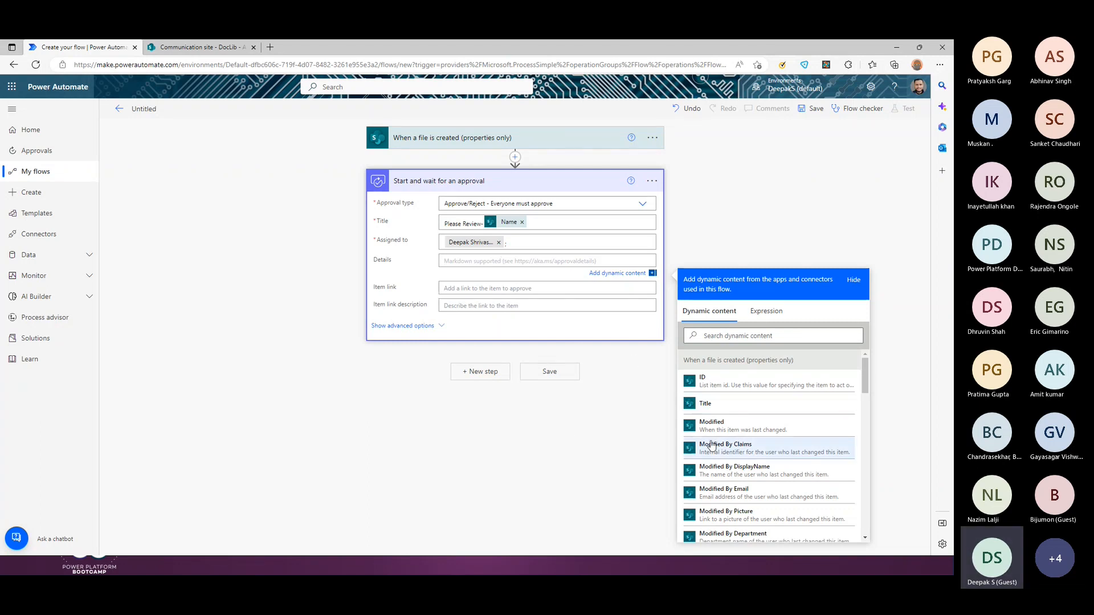
{"action": "scroll", "coordinate": [774, 437], "scroll_direction": "down", "scroll_amount": 5}
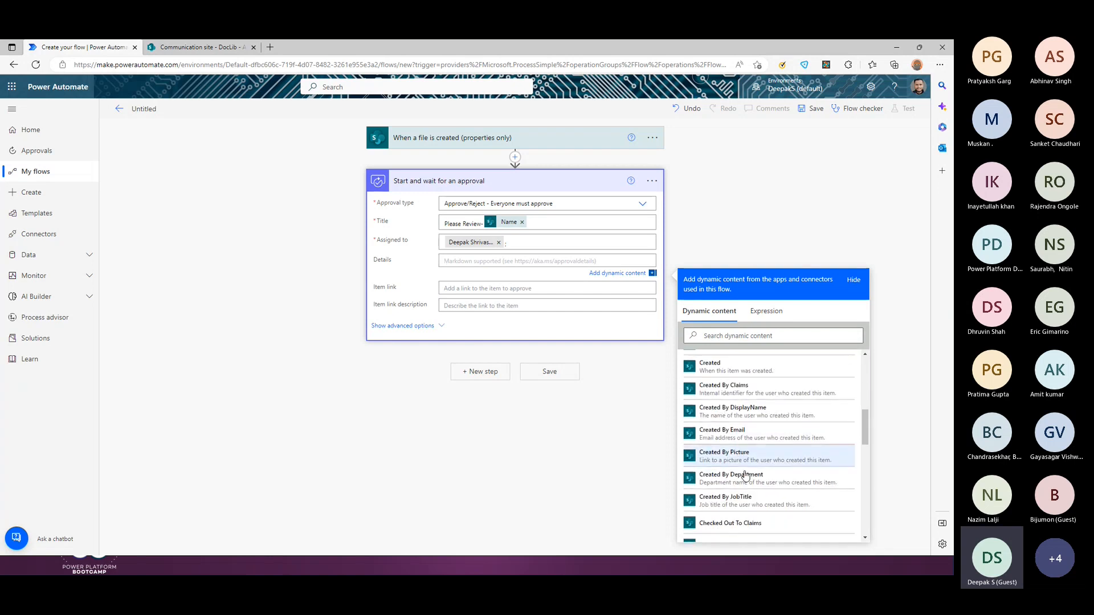
{"action": "scroll", "coordinate": [745, 475], "scroll_direction": "down", "scroll_amount": 5}
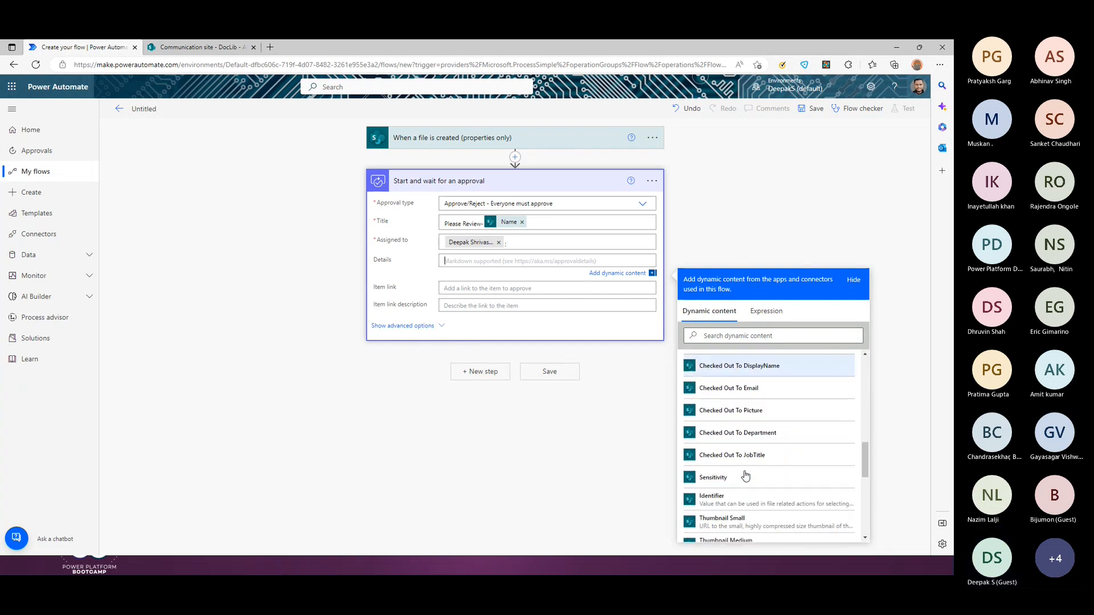
{"action": "scroll", "coordinate": [697, 466], "scroll_direction": "down", "scroll_amount": 3}
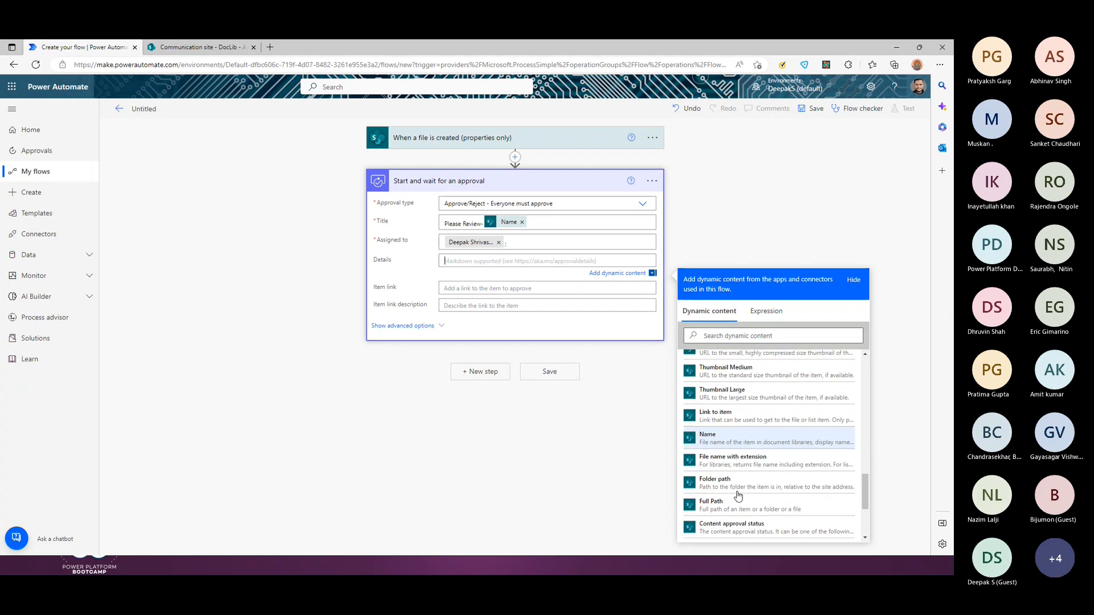
{"action": "scroll", "coordinate": [738, 496], "scroll_direction": "up", "scroll_amount": 1}
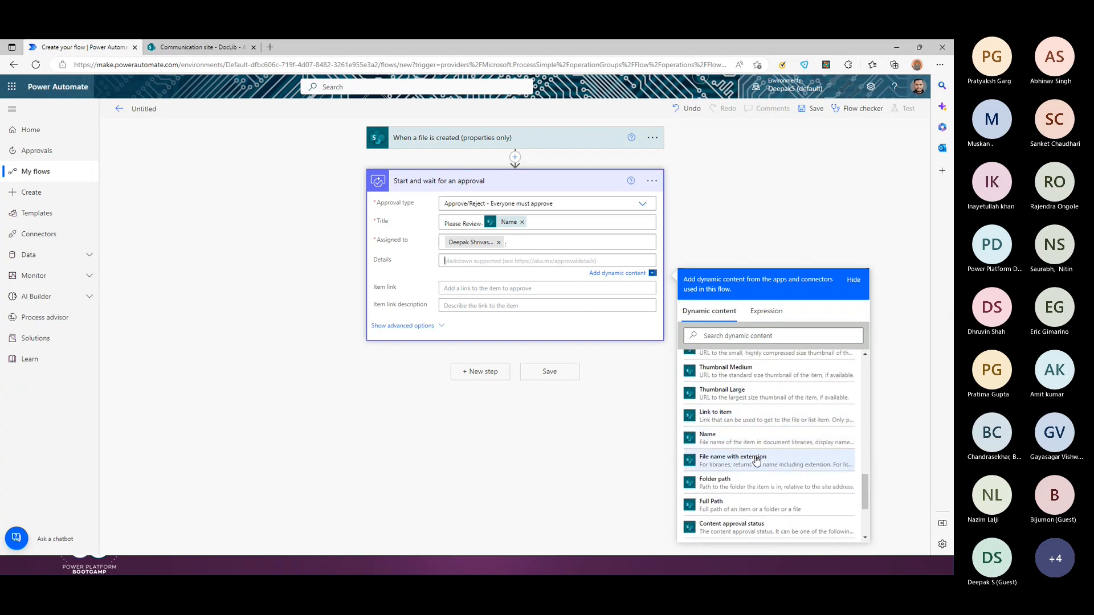
{"action": "scroll", "coordinate": [755, 455], "scroll_direction": "down", "scroll_amount": 2}
{"action": "scroll", "coordinate": [757, 460], "scroll_direction": "down", "scroll_amount": 1}
{"action": "scroll", "coordinate": [735, 460], "scroll_direction": "up", "scroll_amount": 4}
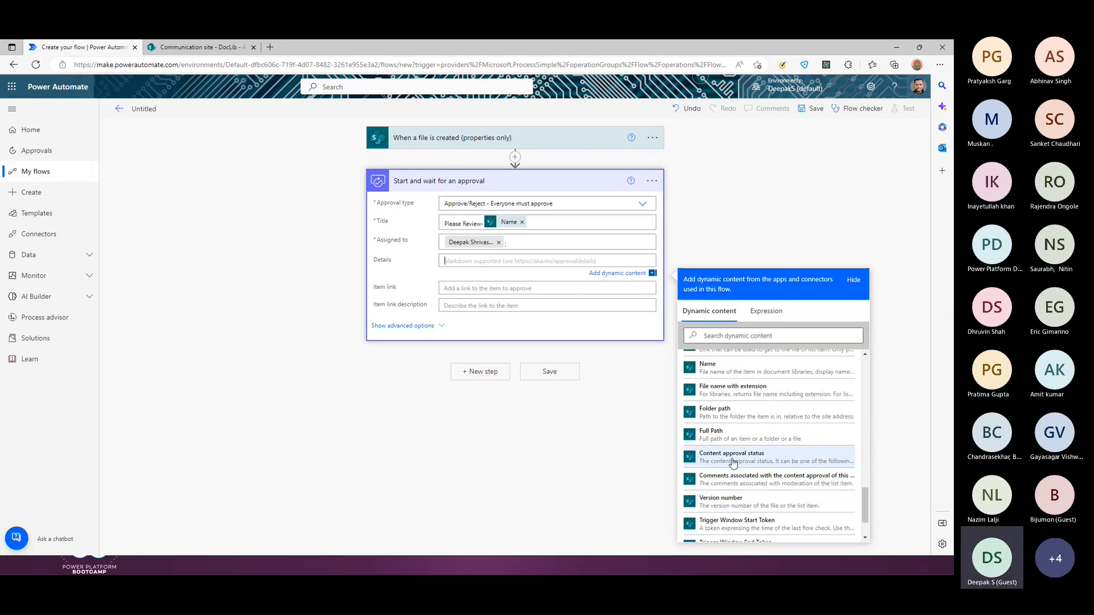
{"action": "left_click", "coordinate": [722, 423]}
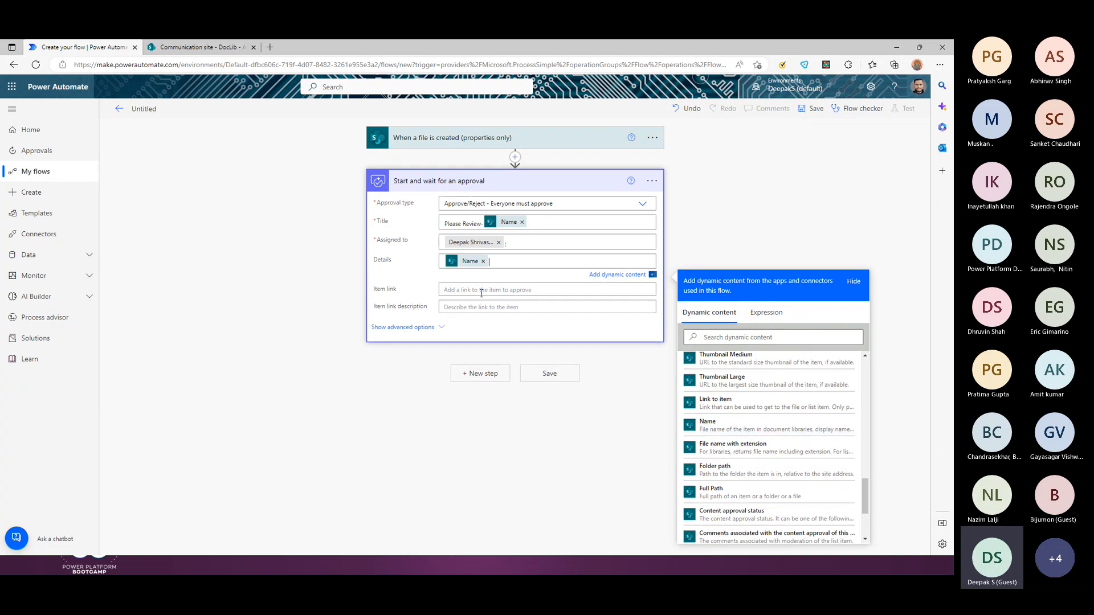
Step: Set the approval's Item link to the Link to item dynamic content
{"action": "left_click", "coordinate": [381, 291]}
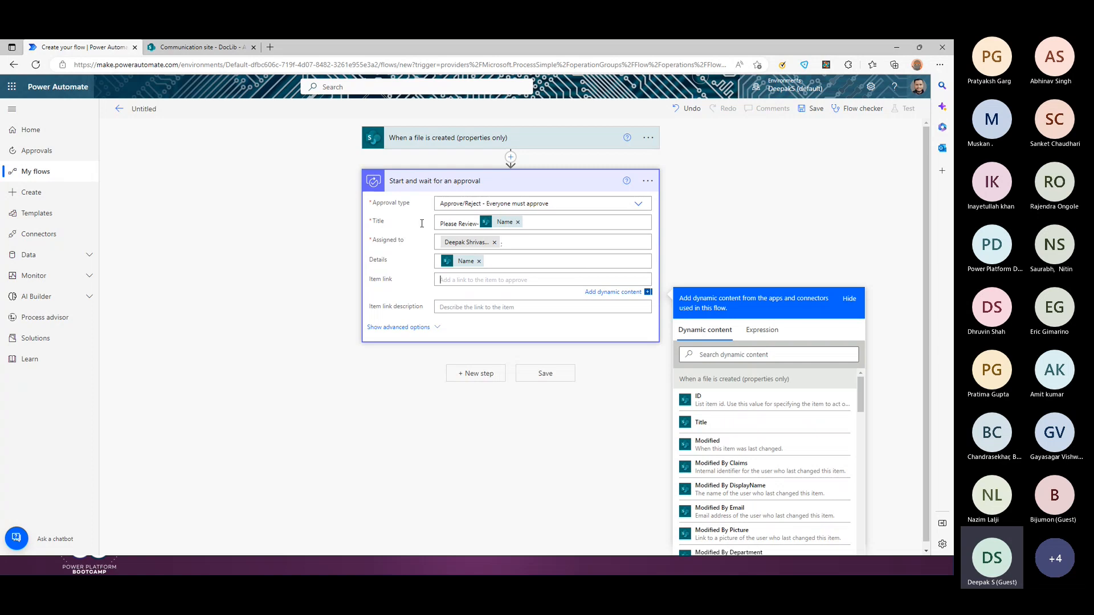
{"action": "scroll", "coordinate": [757, 465], "scroll_direction": "down", "scroll_amount": 5}
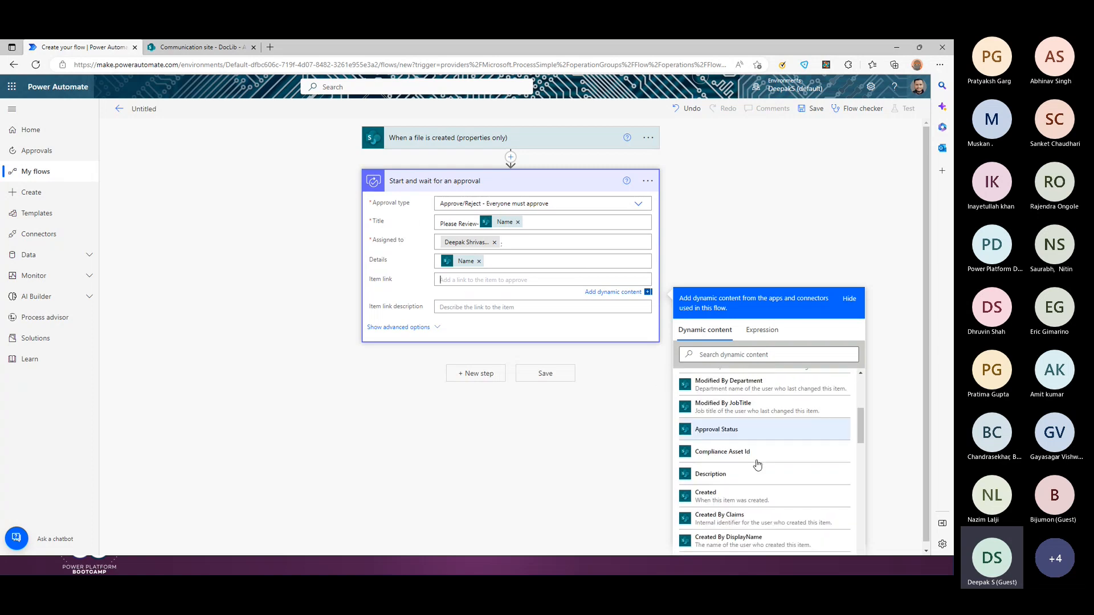
{"action": "scroll", "coordinate": [774, 472], "scroll_direction": "down", "scroll_amount": 2}
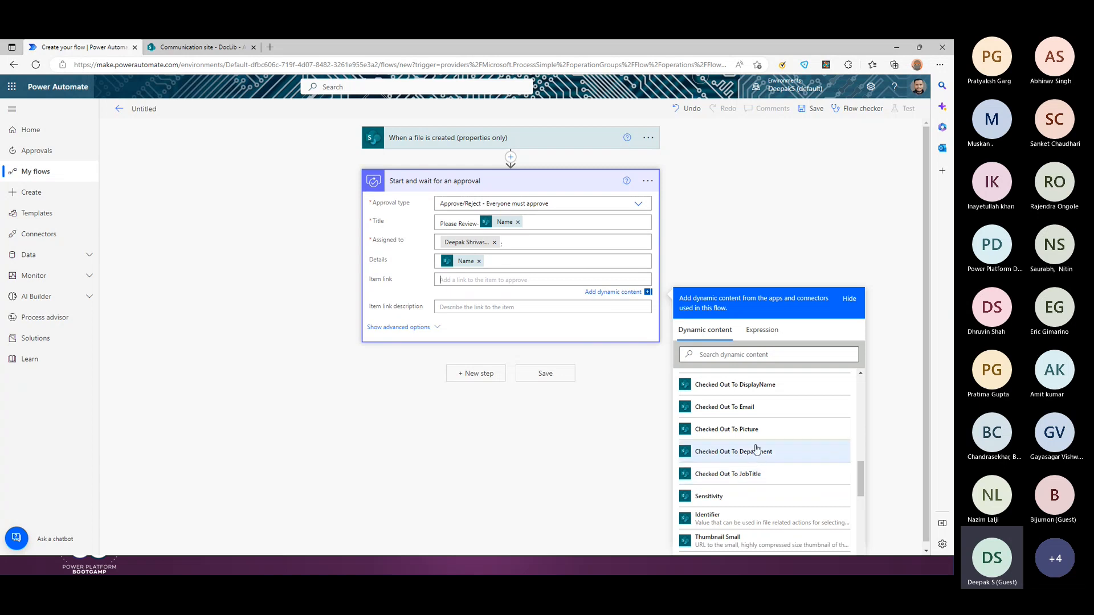
{"action": "scroll", "coordinate": [762, 454], "scroll_direction": "down", "scroll_amount": 2}
{"action": "scroll", "coordinate": [762, 454], "scroll_direction": "down", "scroll_amount": 3}
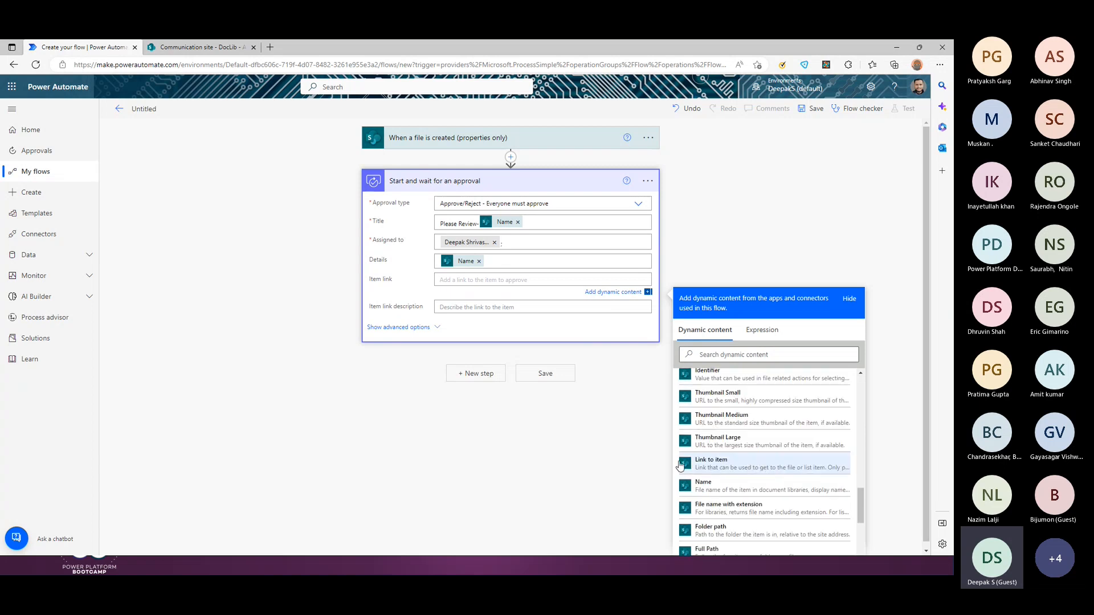
{"action": "left_click", "coordinate": [724, 467]}
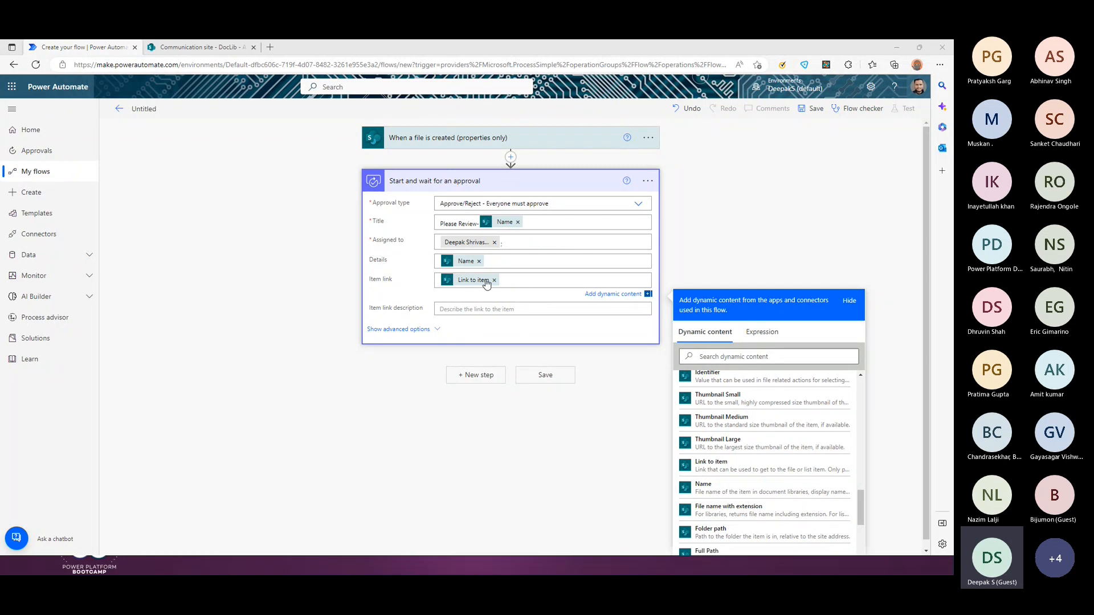
Step: Show the approval's advanced options and keep Enable notifications and Enable reassignment at Yes
{"action": "left_click", "coordinate": [406, 330]}
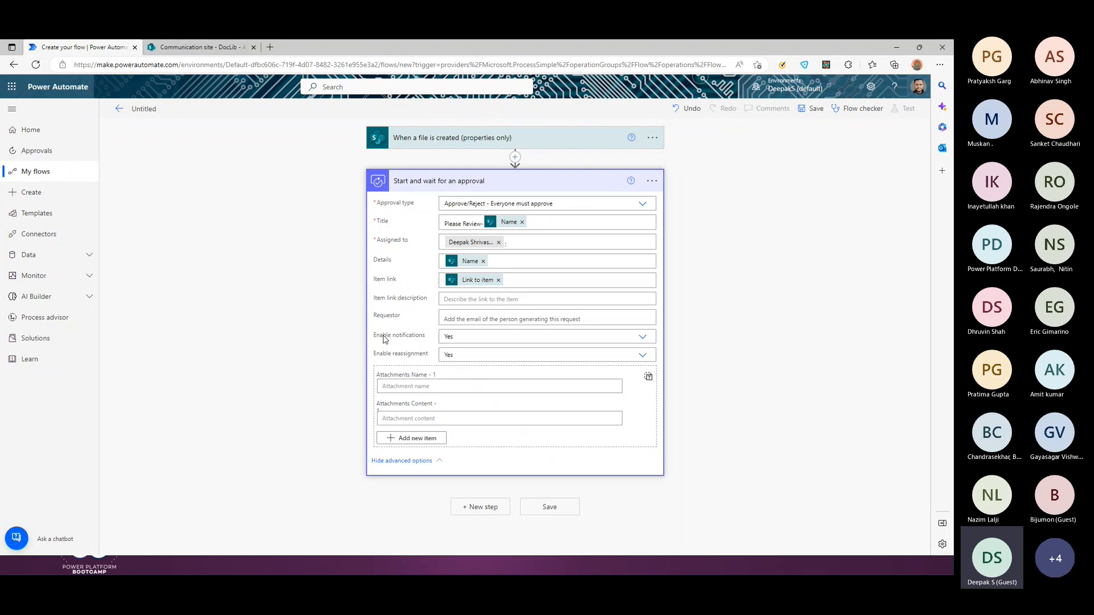
{"action": "left_click", "coordinate": [474, 320]}
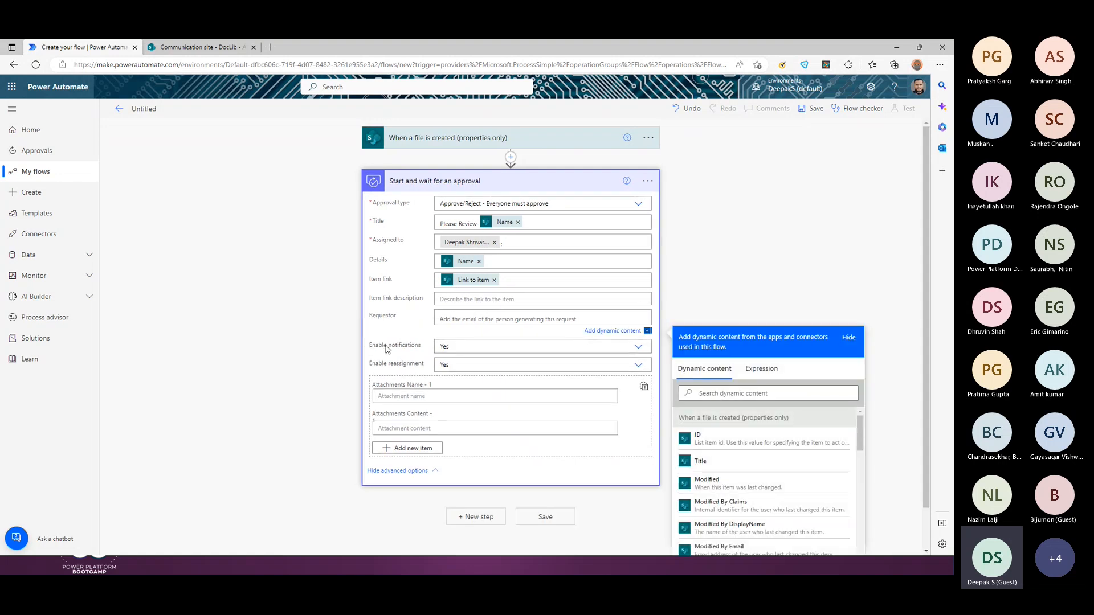
{"action": "left_click", "coordinate": [638, 347]}
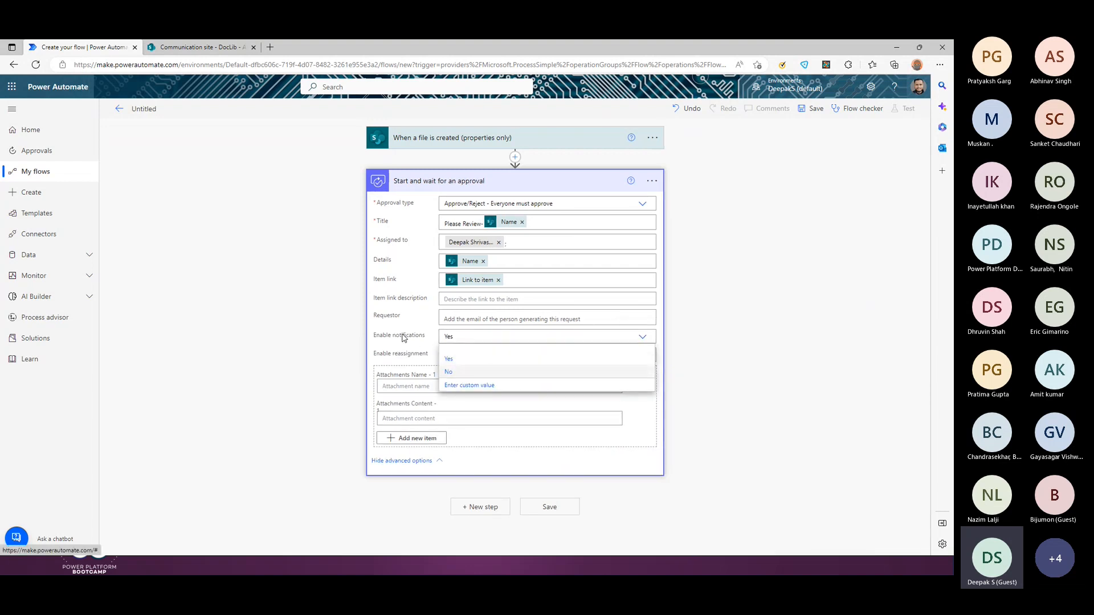
{"action": "left_click", "coordinate": [393, 351]}
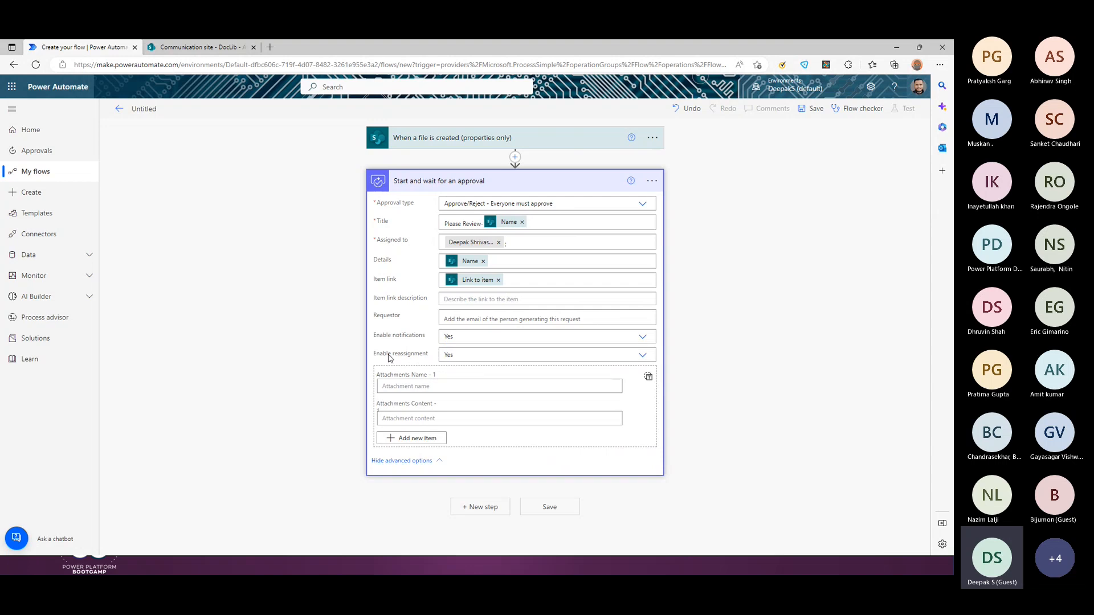
{"action": "left_click", "coordinate": [643, 355]}
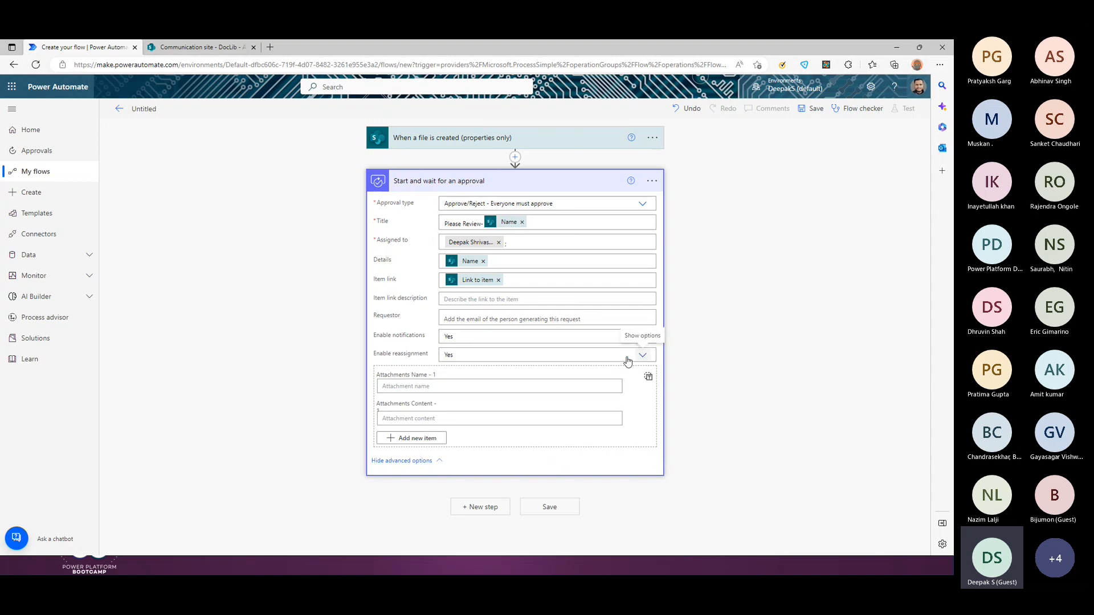
{"action": "left_click", "coordinate": [405, 358]}
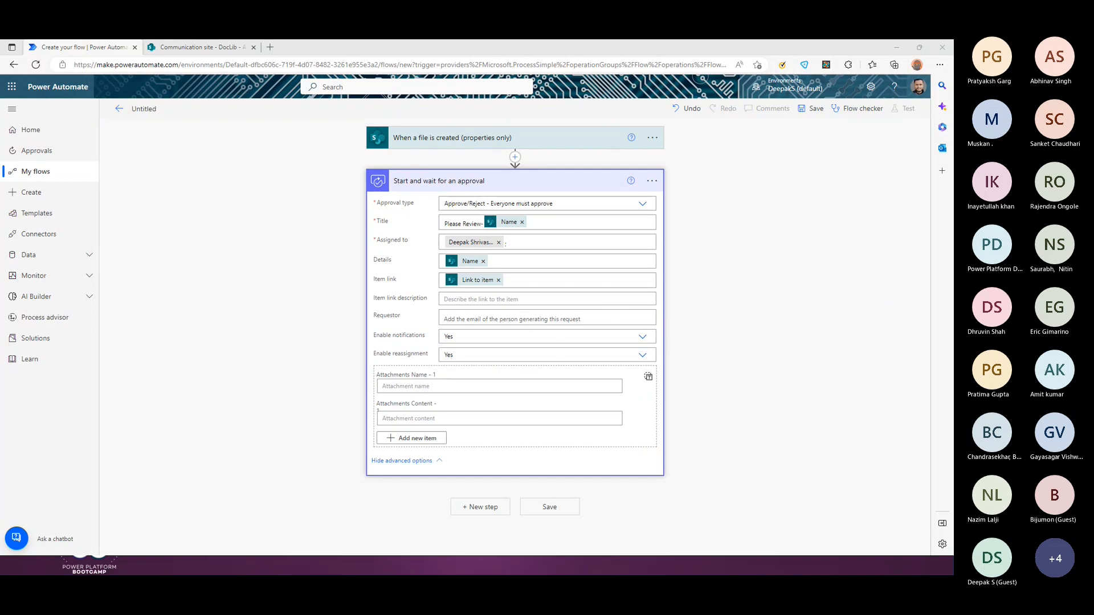
{"action": "left_click", "coordinate": [718, 413]}
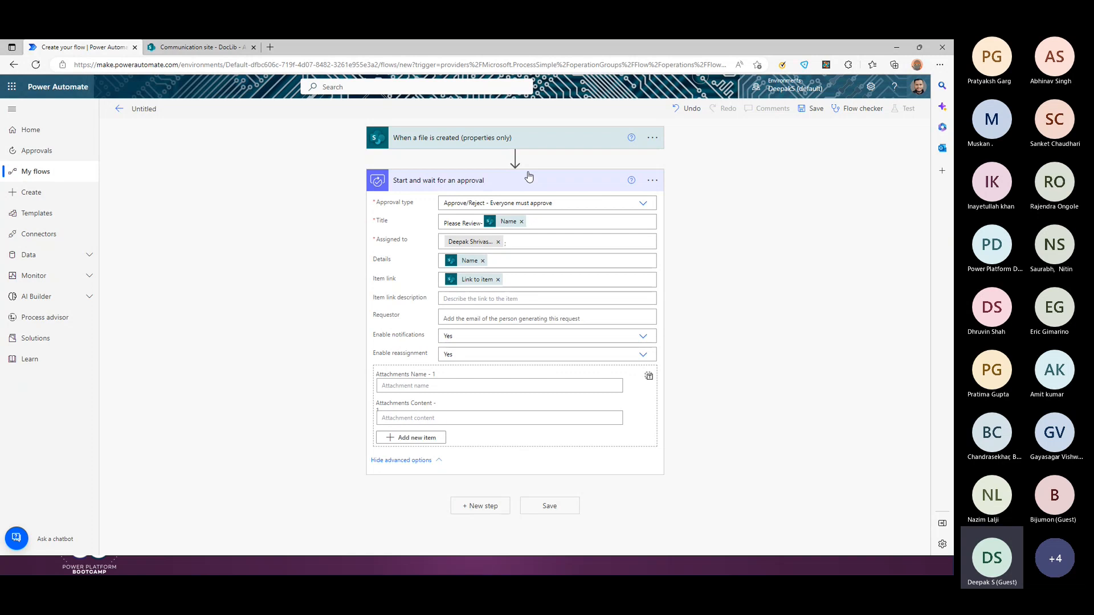
Step: Add a SharePoint 'Update file properties' action after the approval step
{"action": "left_click", "coordinate": [480, 506]}
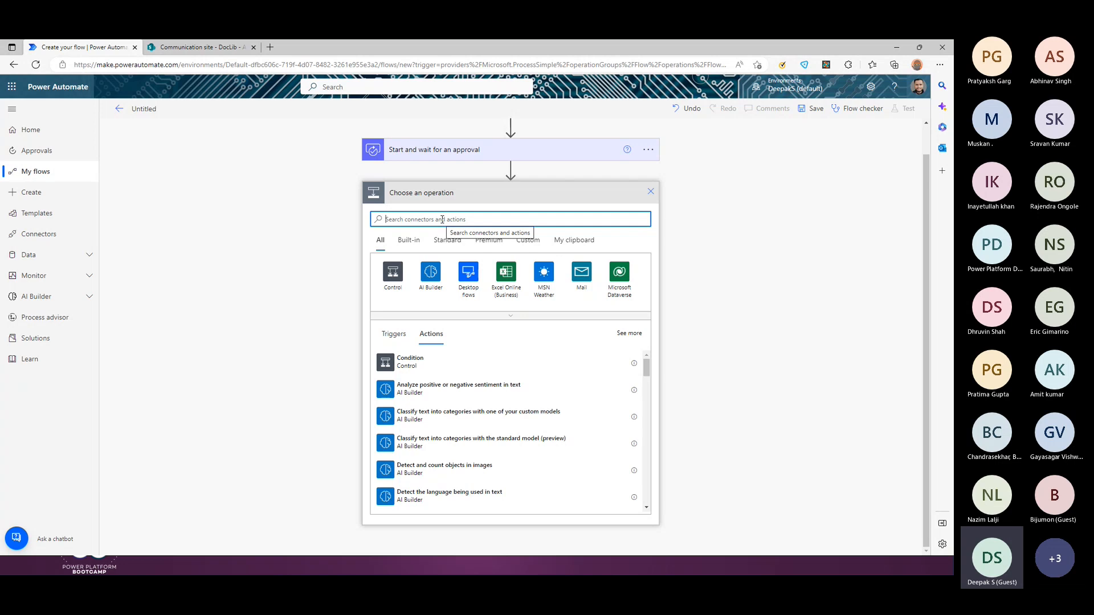
{"action": "type", "text": "share"}
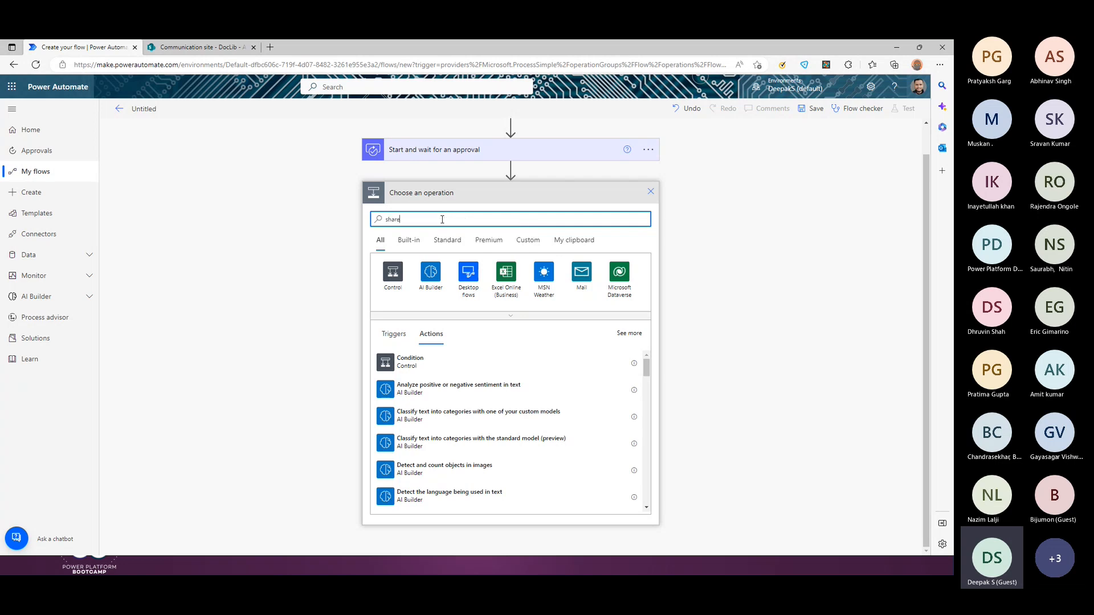
{"action": "left_click", "coordinate": [393, 272]}
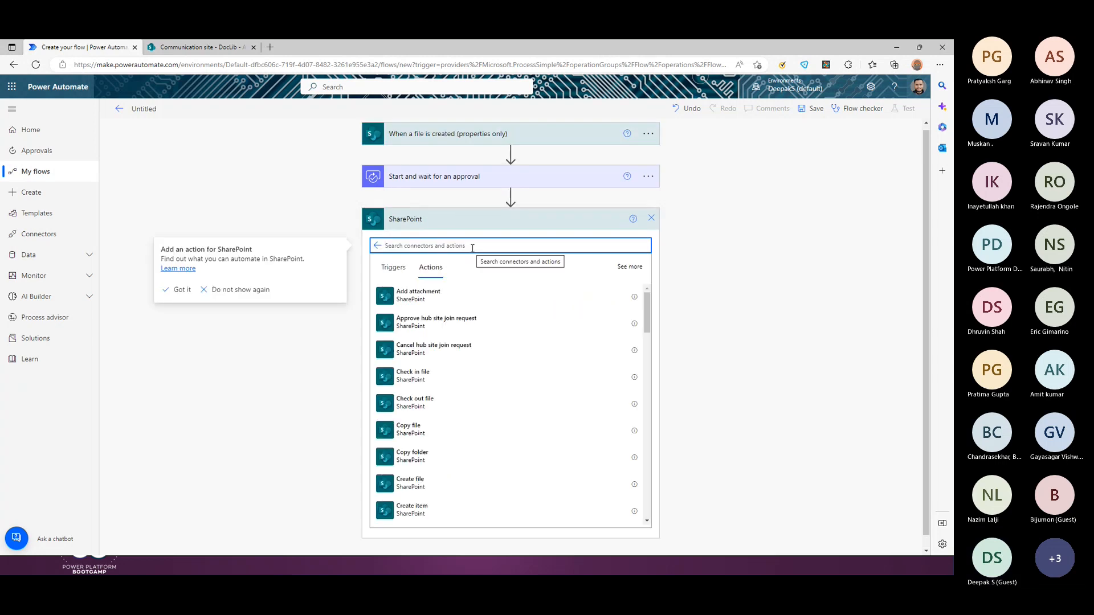
{"action": "type", "text": "update"}
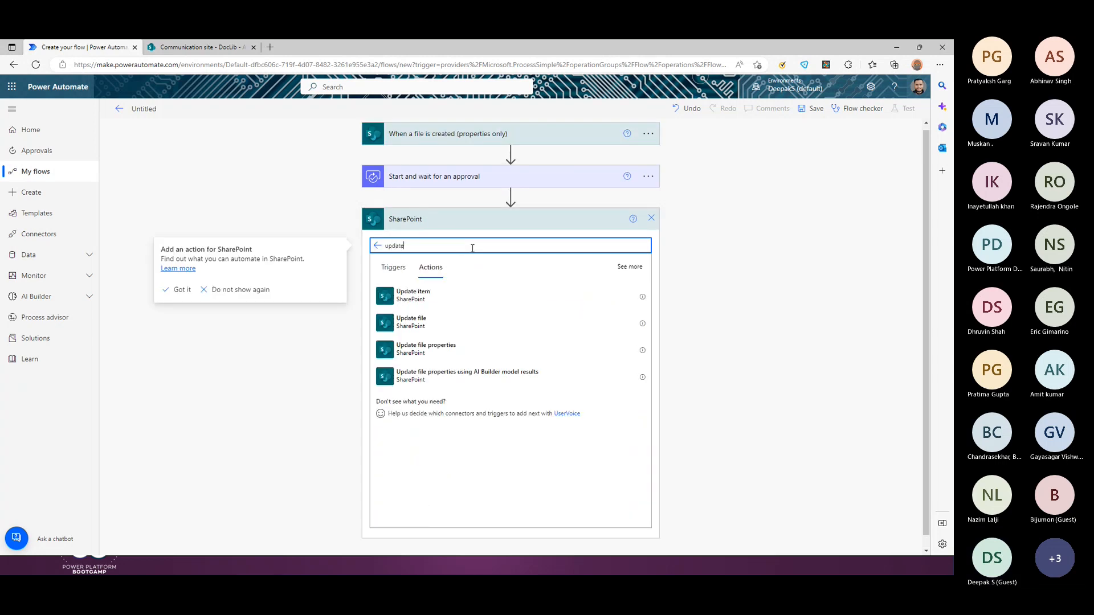
{"action": "left_click", "coordinate": [435, 354]}
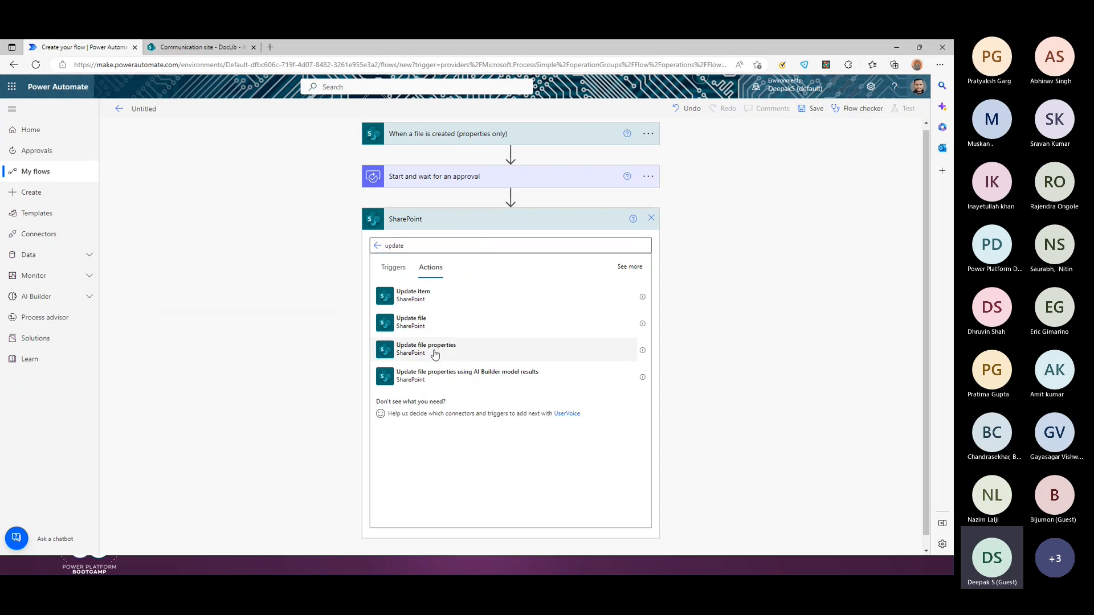
{"action": "left_click", "coordinate": [436, 350]}
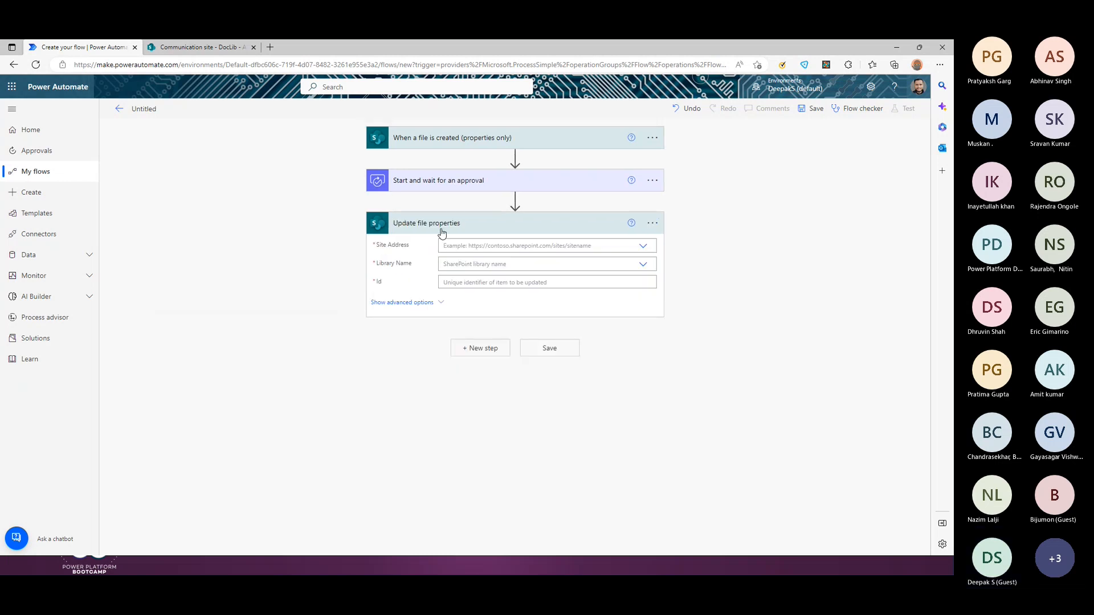
Step: Point Update file properties at the Communication site and the DocLib library
{"action": "left_click", "coordinate": [643, 245]}
{"action": "left_click", "coordinate": [652, 227]}
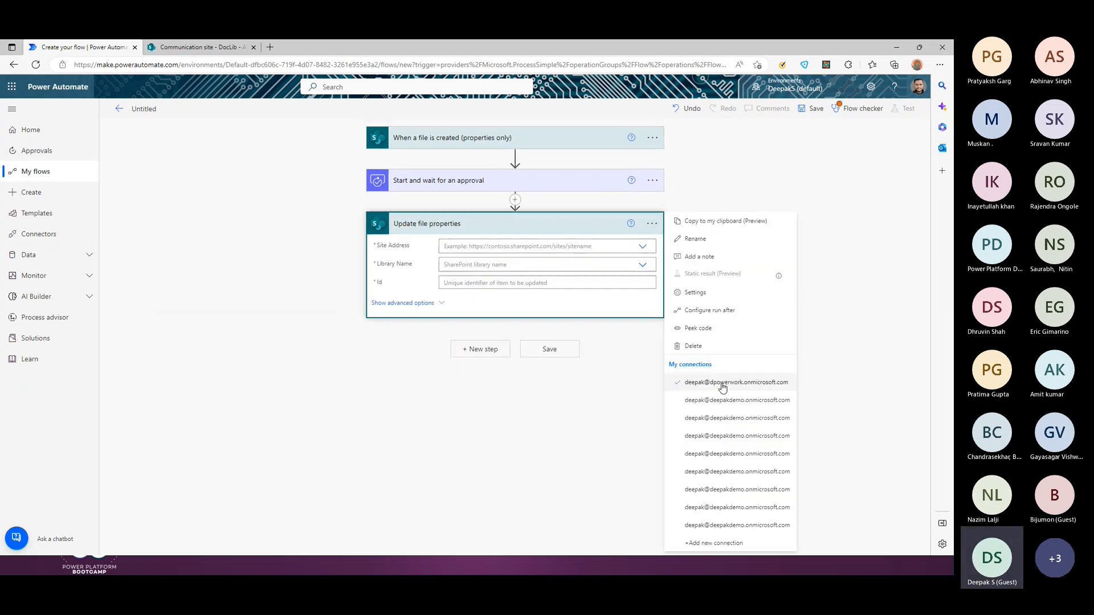
{"action": "left_click", "coordinate": [732, 522]}
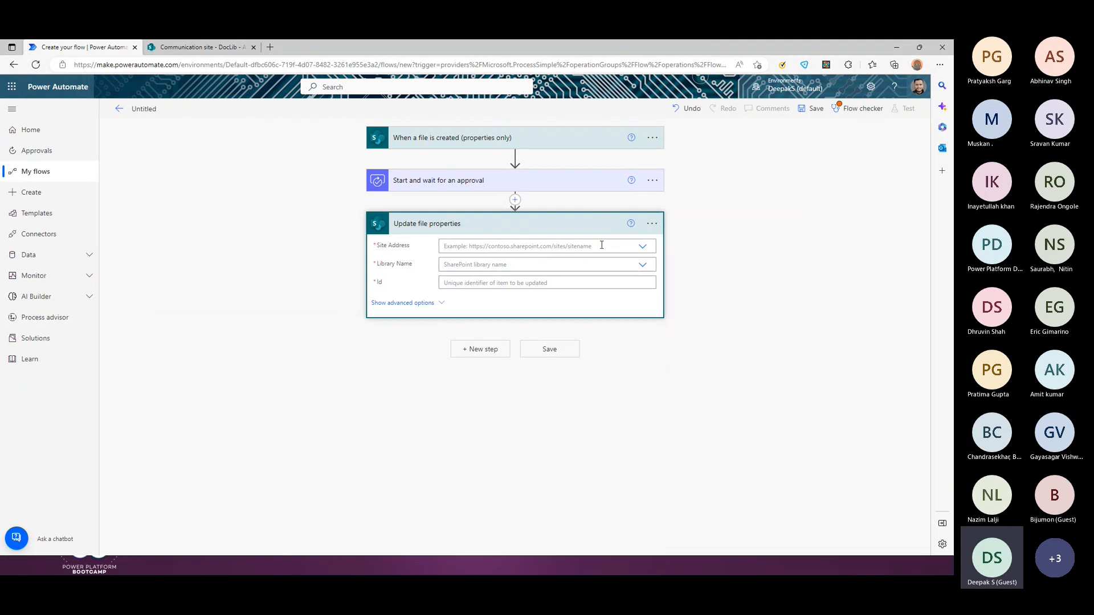
{"action": "left_click", "coordinate": [641, 248]}
{"action": "left_click", "coordinate": [521, 261]}
{"action": "left_click", "coordinate": [643, 265]}
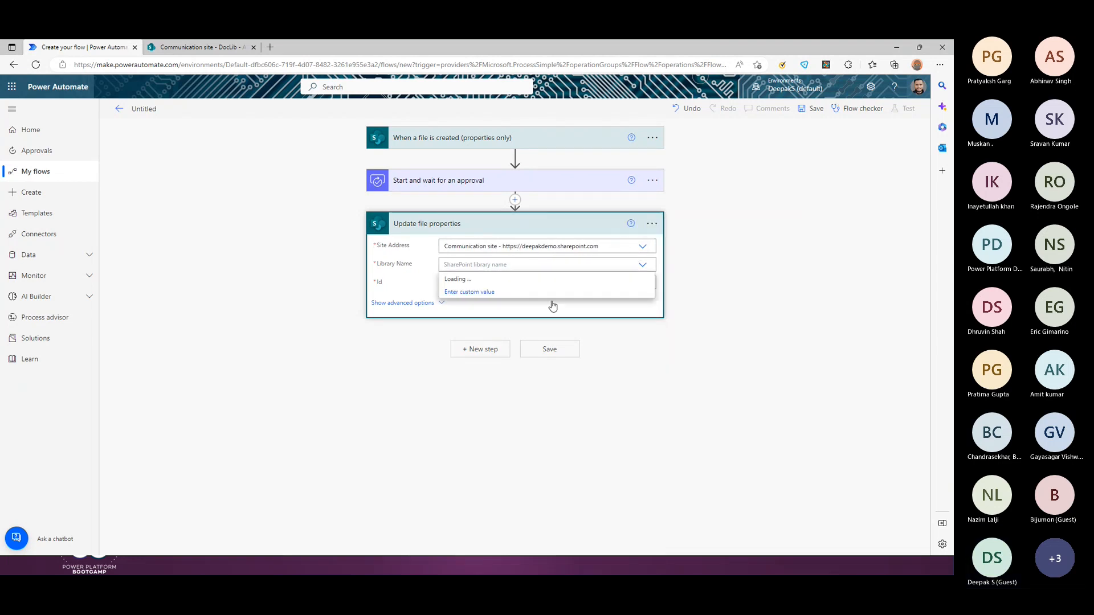
{"action": "left_click", "coordinate": [466, 310]}
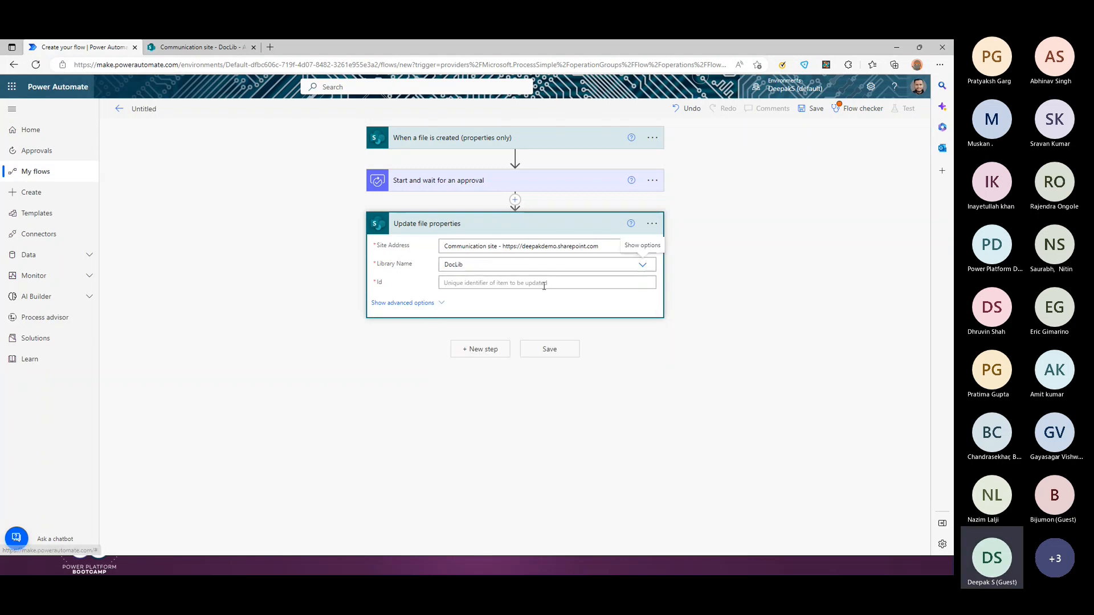
Step: Fill Id with the triggering file's ID and begin choosing an Approval Status value
{"action": "left_click", "coordinate": [456, 283]}
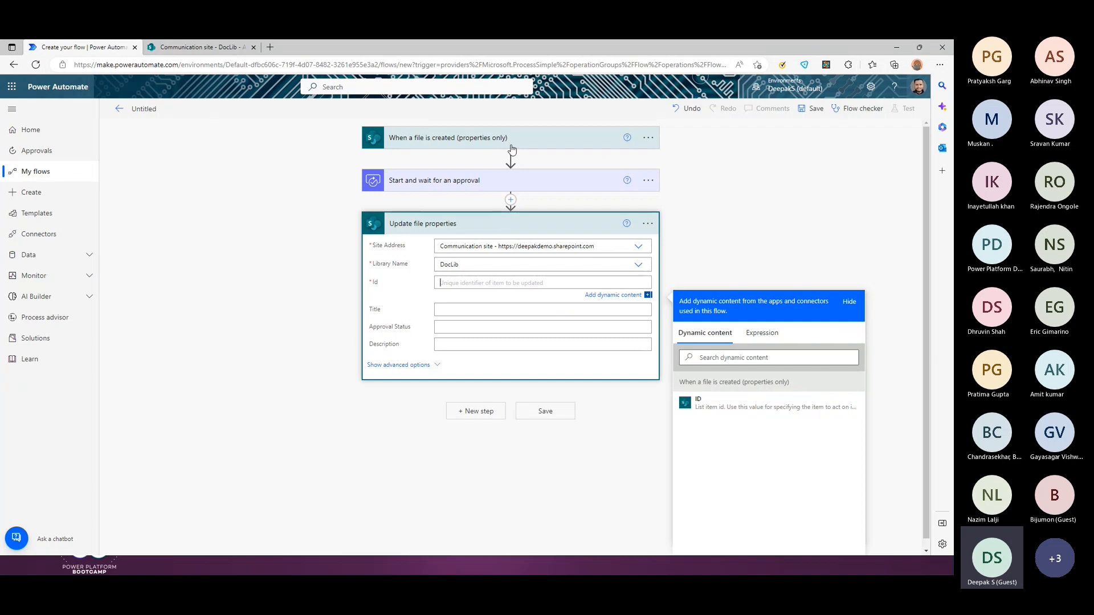
{"action": "left_click", "coordinate": [764, 404]}
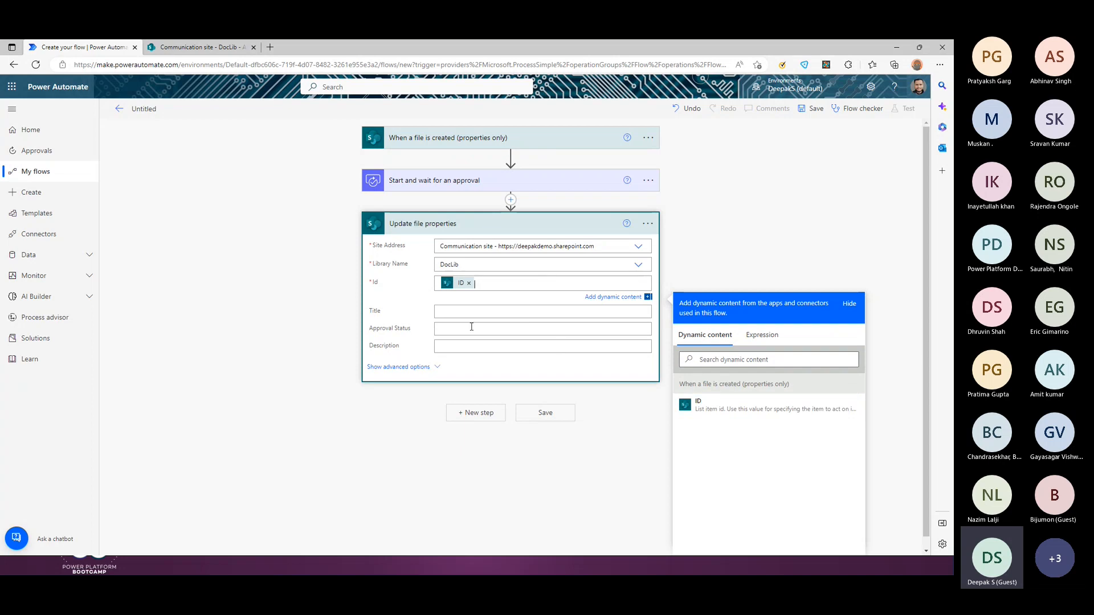
{"action": "left_click", "coordinate": [523, 329]}
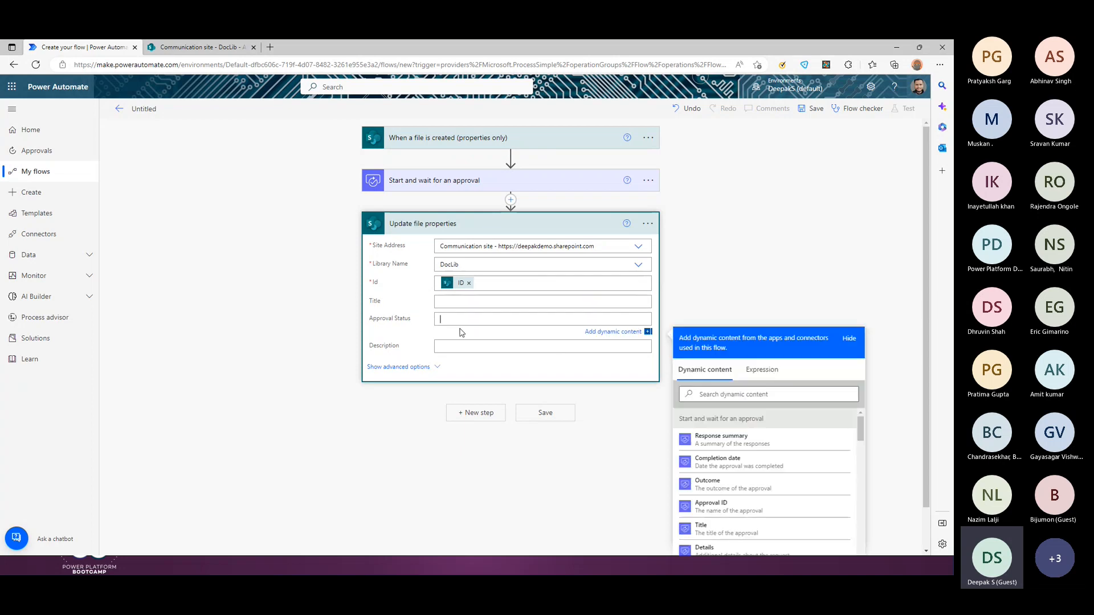
Step: Glance at the DocLib library, then return to the flow's Update file properties step
{"action": "left_click", "coordinate": [202, 47]}
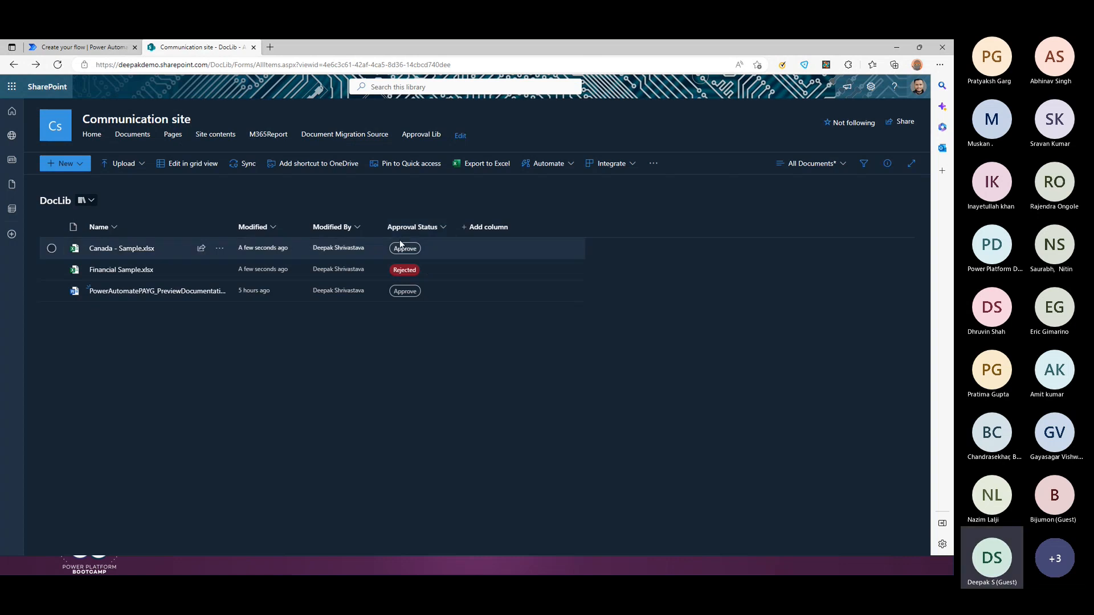
{"action": "left_click", "coordinate": [94, 48]}
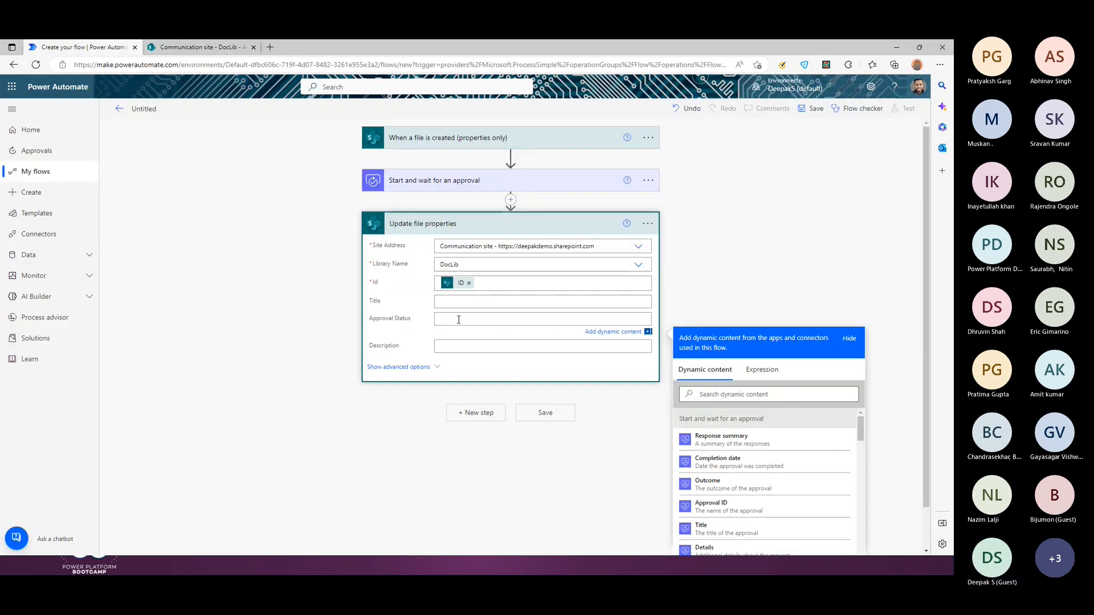
{"action": "scroll", "coordinate": [471, 256], "scroll_direction": "down", "scroll_amount": 1}
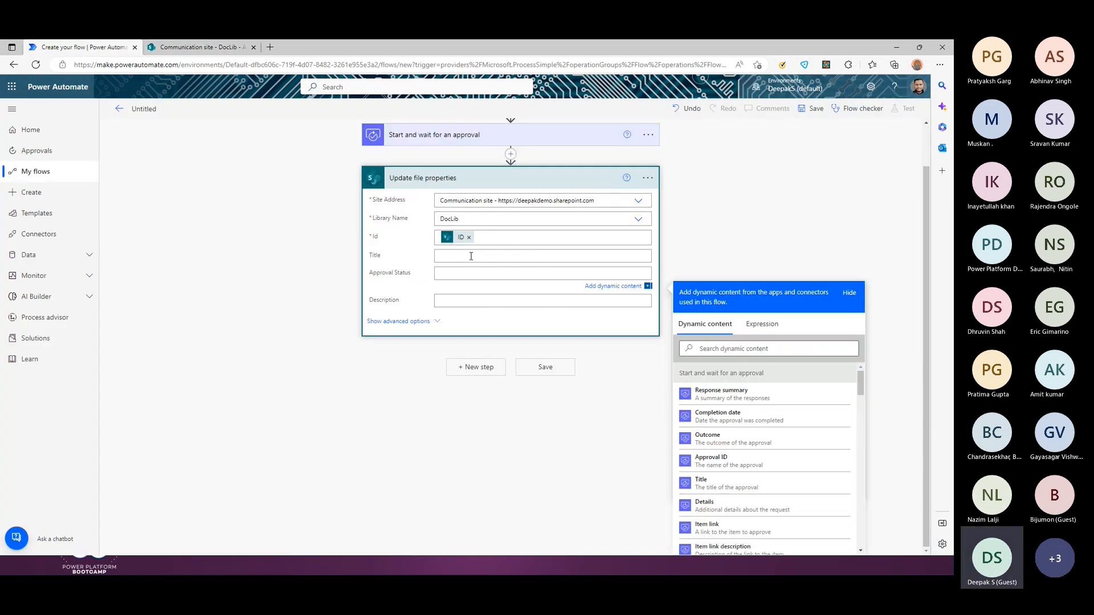
{"action": "scroll", "coordinate": [433, 188], "scroll_direction": "up", "scroll_amount": 1}
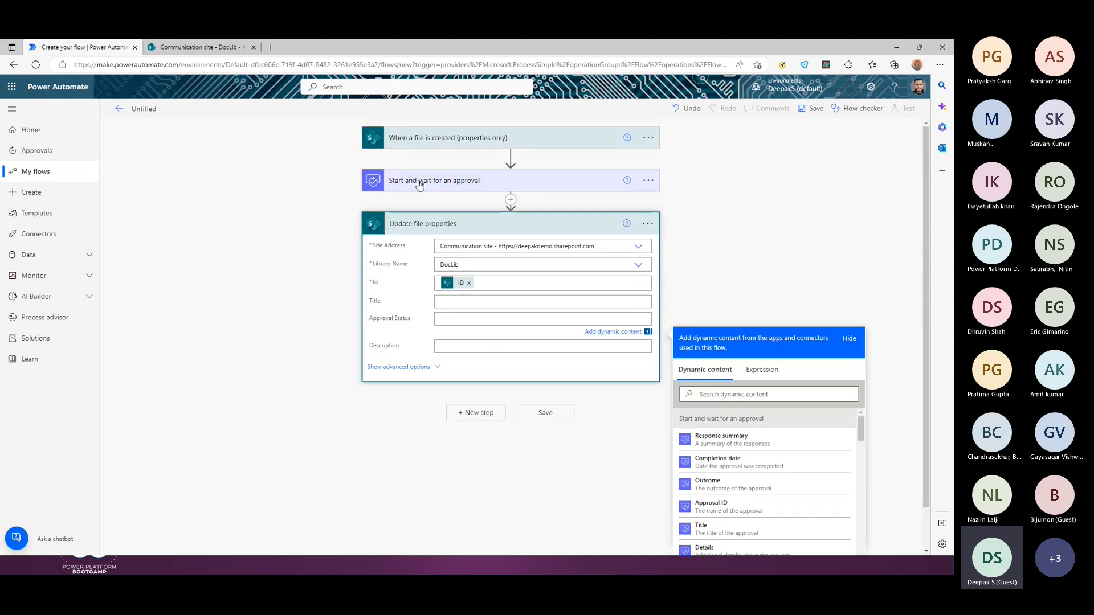
{"action": "scroll", "coordinate": [909, 425], "scroll_direction": "down", "scroll_amount": 1}
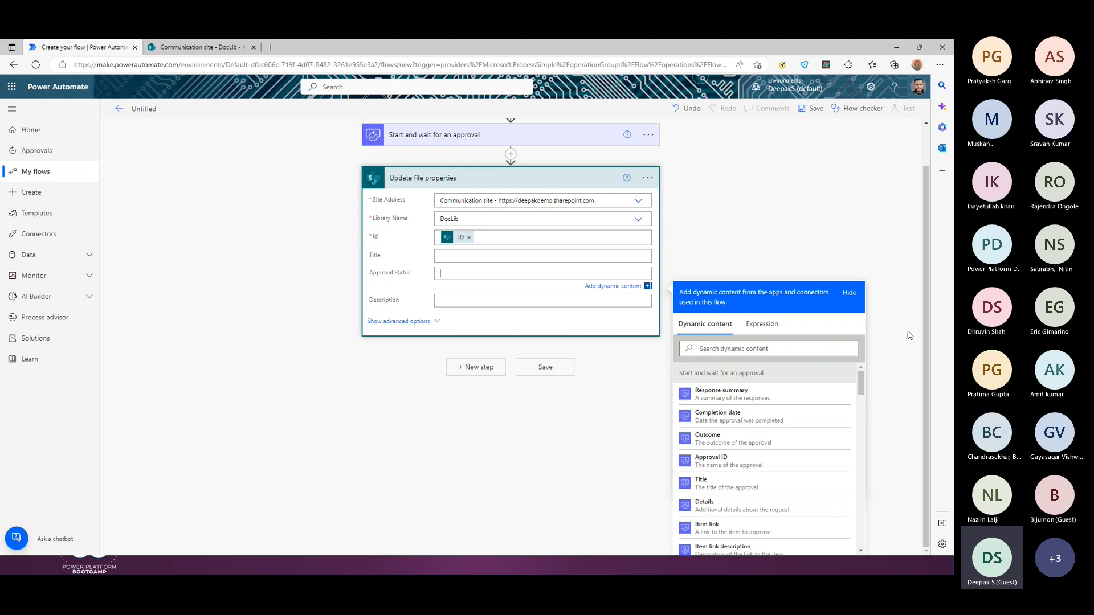
Step: Insert the approval's Outcome dynamic content into the Approval Status field
{"action": "left_click_drag", "start_coordinate": [801, 299], "coordinate": [804, 257]}
{"action": "left_click", "coordinate": [861, 377]}
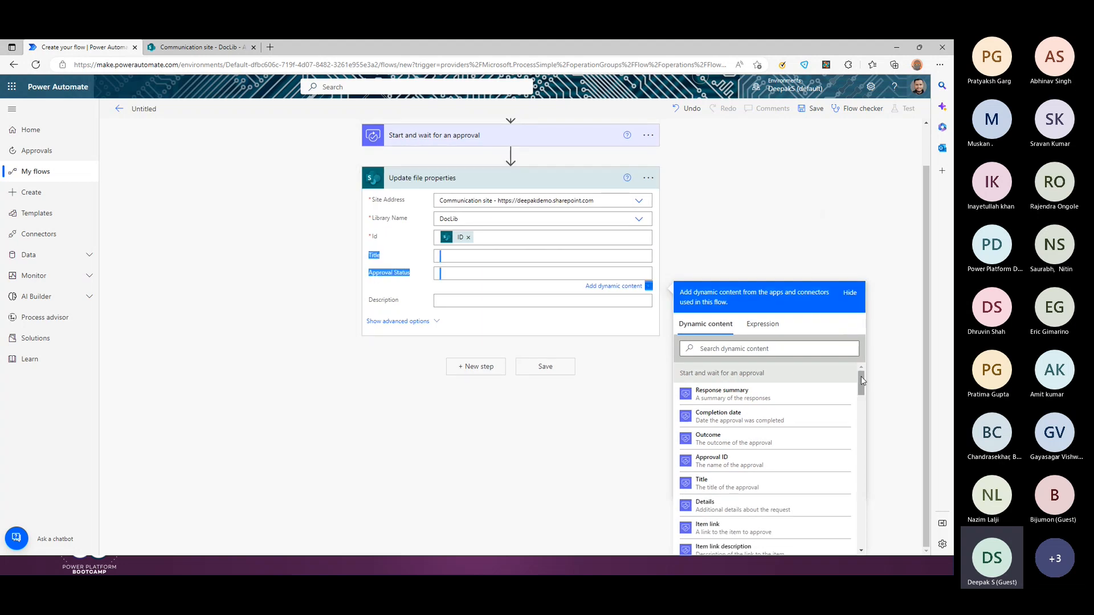
{"action": "left_click_drag", "start_coordinate": [861, 377], "coordinate": [861, 377]}
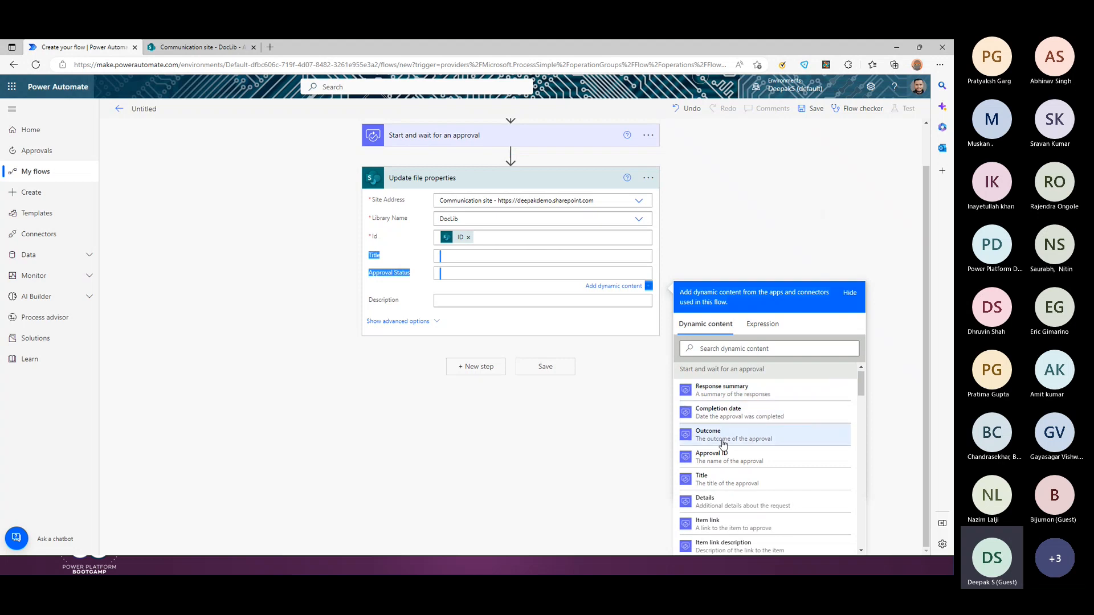
{"action": "scroll", "coordinate": [744, 482], "scroll_direction": "down", "scroll_amount": 3}
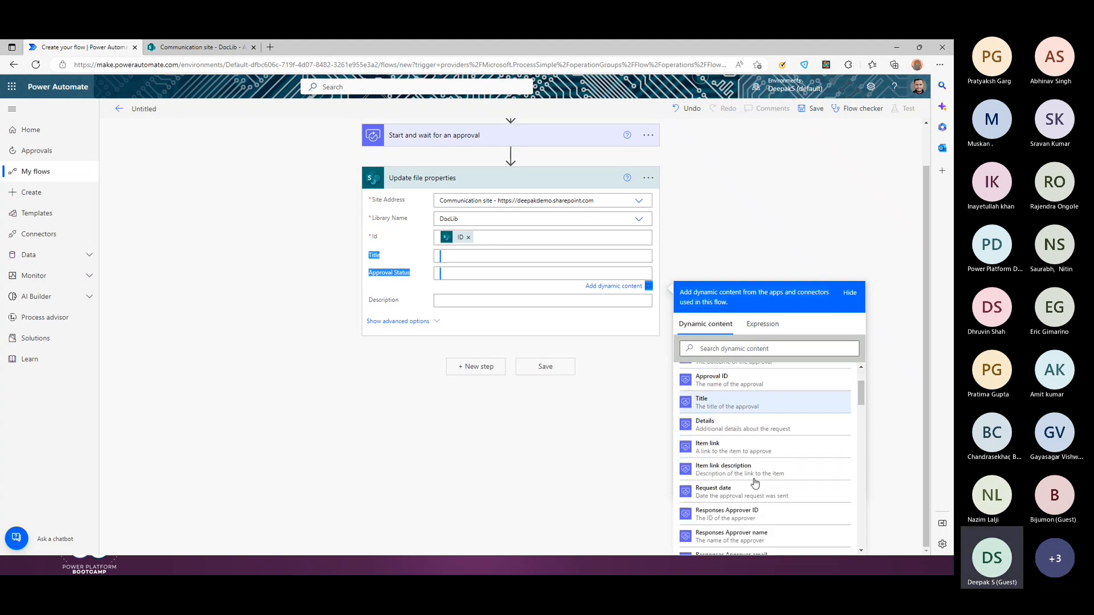
{"action": "scroll", "coordinate": [743, 485], "scroll_direction": "down", "scroll_amount": 5}
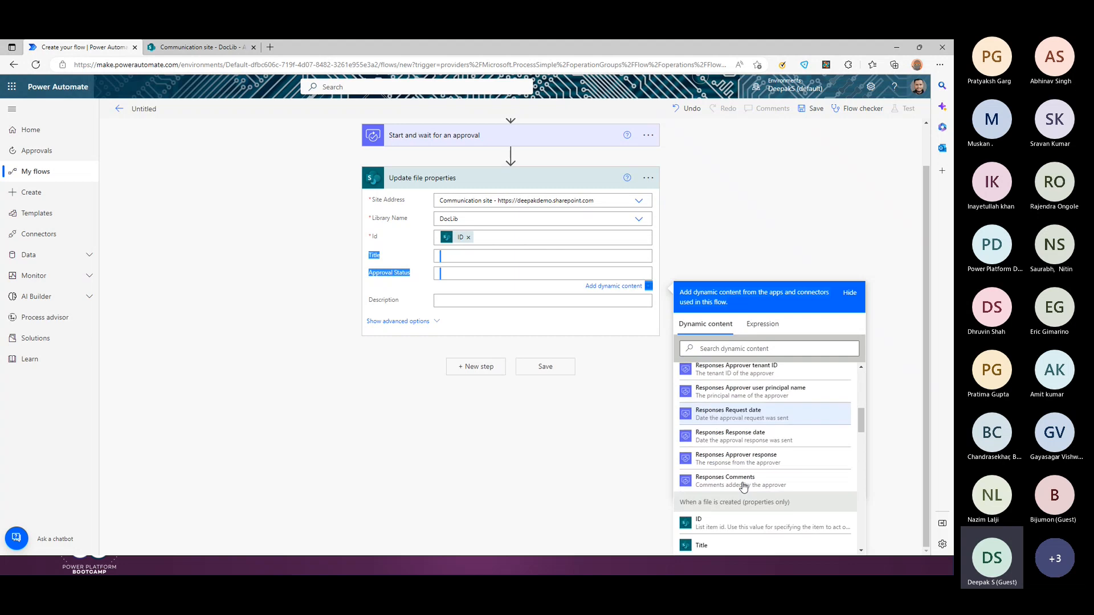
{"action": "scroll", "coordinate": [744, 485], "scroll_direction": "up", "scroll_amount": 3}
{"action": "scroll", "coordinate": [744, 486], "scroll_direction": "up", "scroll_amount": 3}
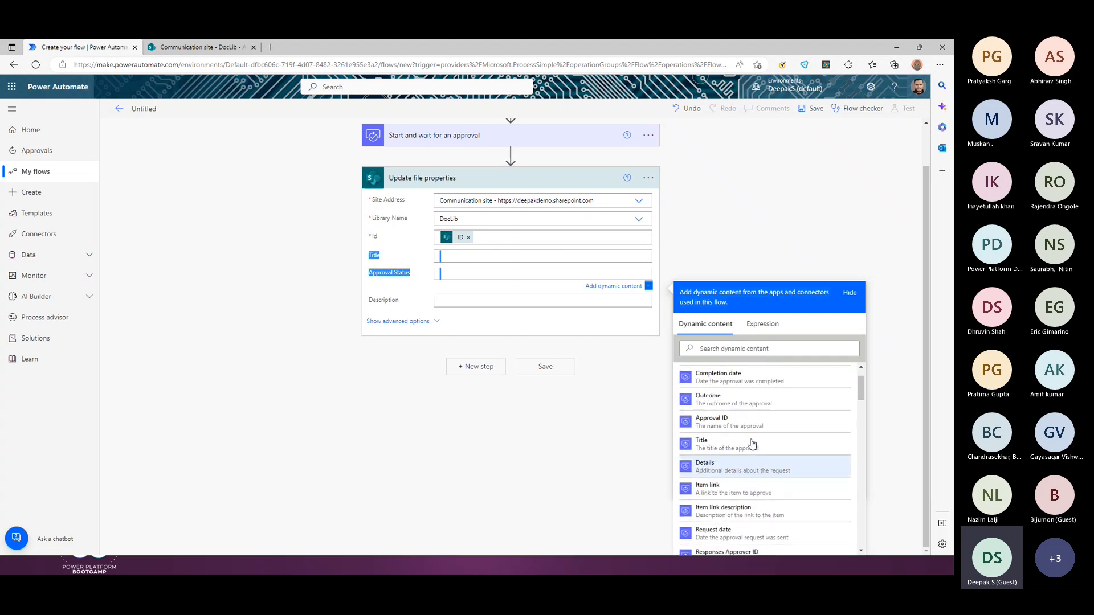
{"action": "left_click", "coordinate": [744, 410]}
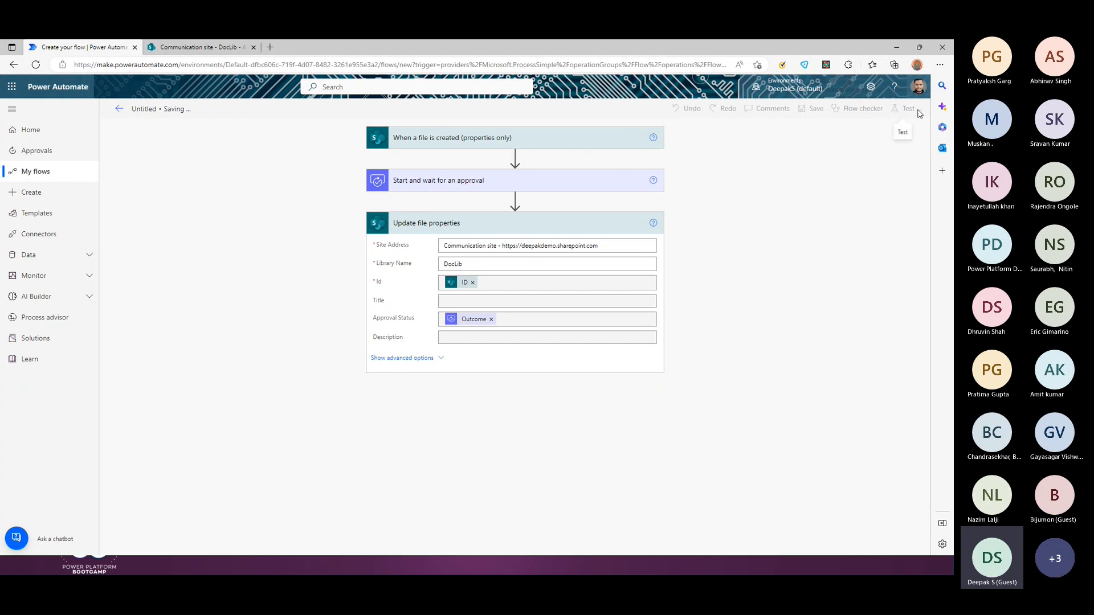
Step: Delete the PowerAutomatePAYG preview document from DocLib, sending it to the recycle bin
{"action": "left_click", "coordinate": [200, 48]}
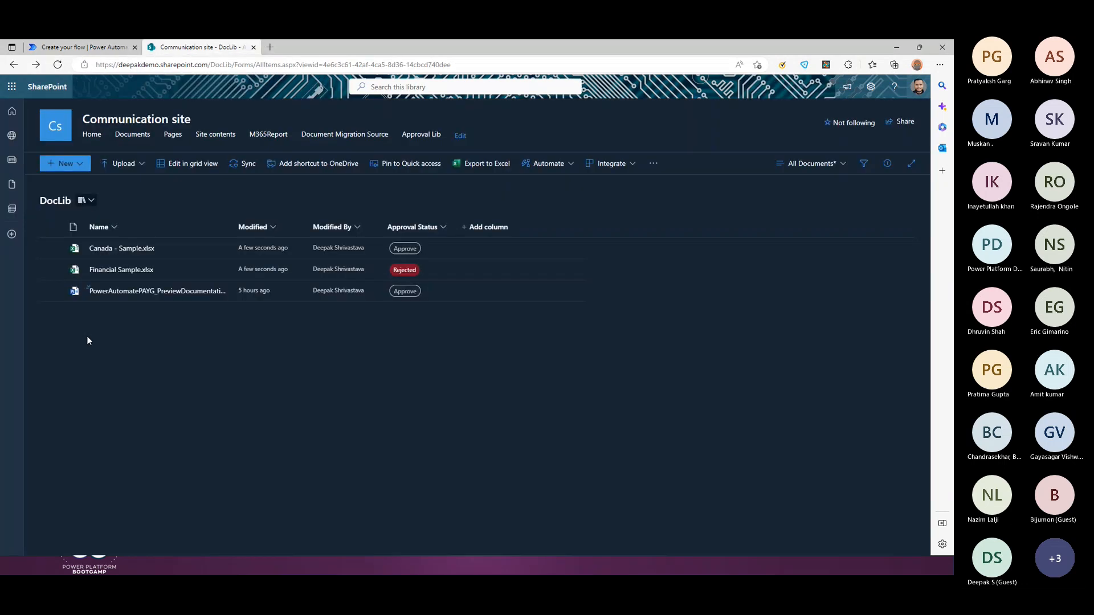
{"action": "left_click", "coordinate": [51, 291]}
{"action": "key", "text": "Delete"}
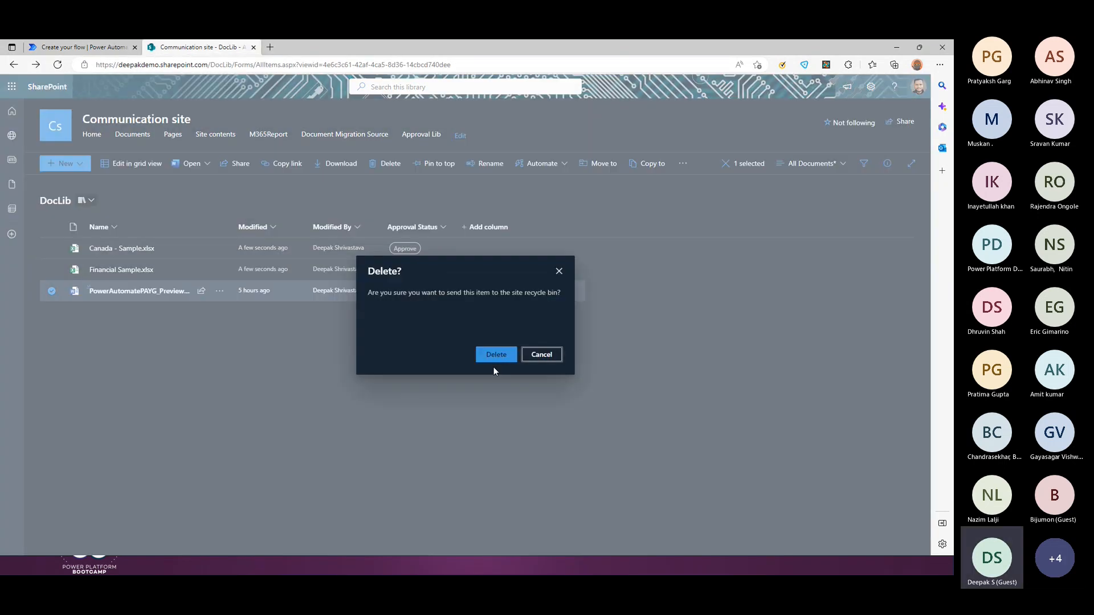
{"action": "left_click", "coordinate": [499, 355]}
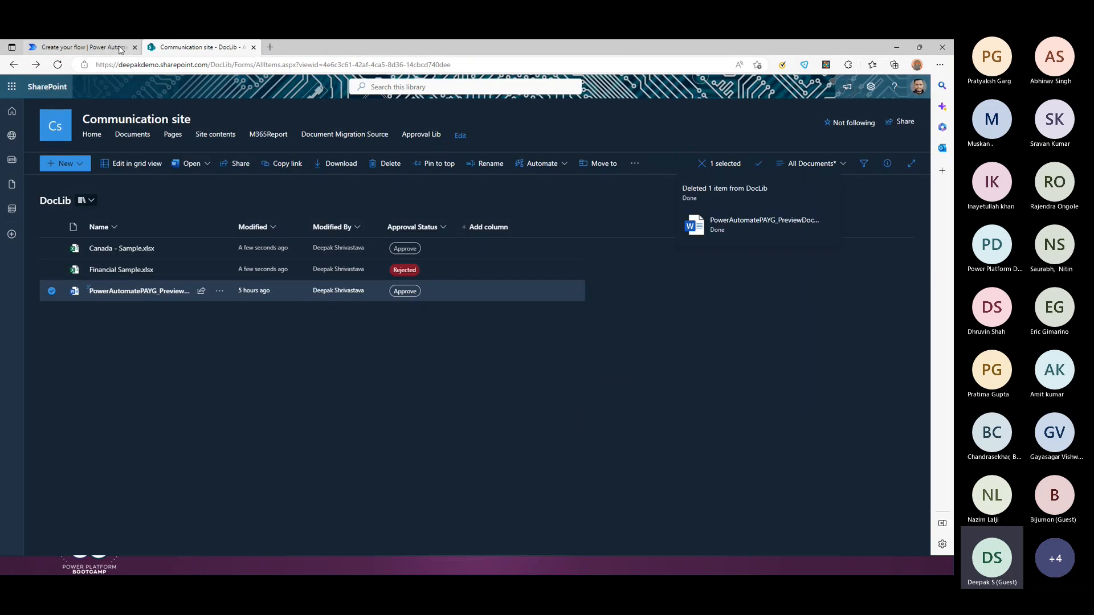
Step: Check DocLib after the deletion and end on the saved flow in the editor
{"action": "left_click", "coordinate": [80, 47]}
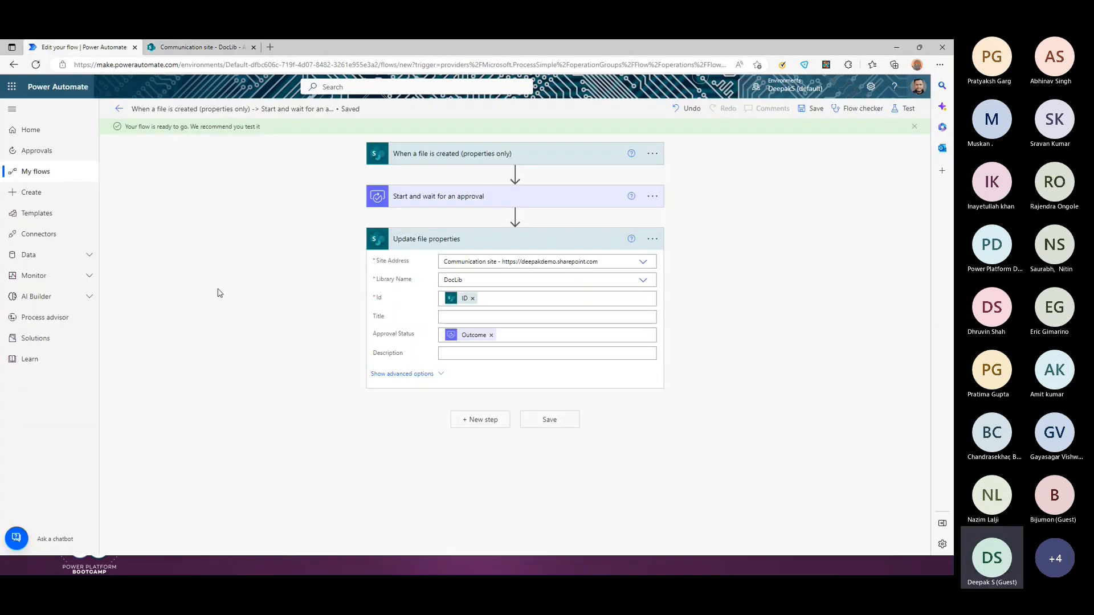
{"action": "left_click", "coordinate": [196, 47]}
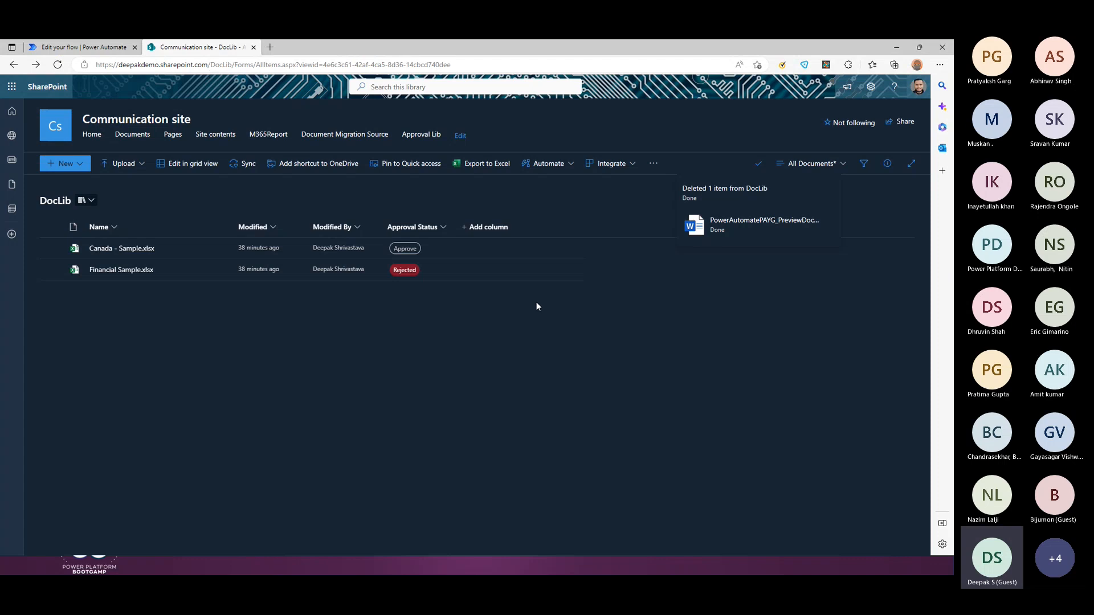
{"action": "left_click", "coordinate": [103, 46]}
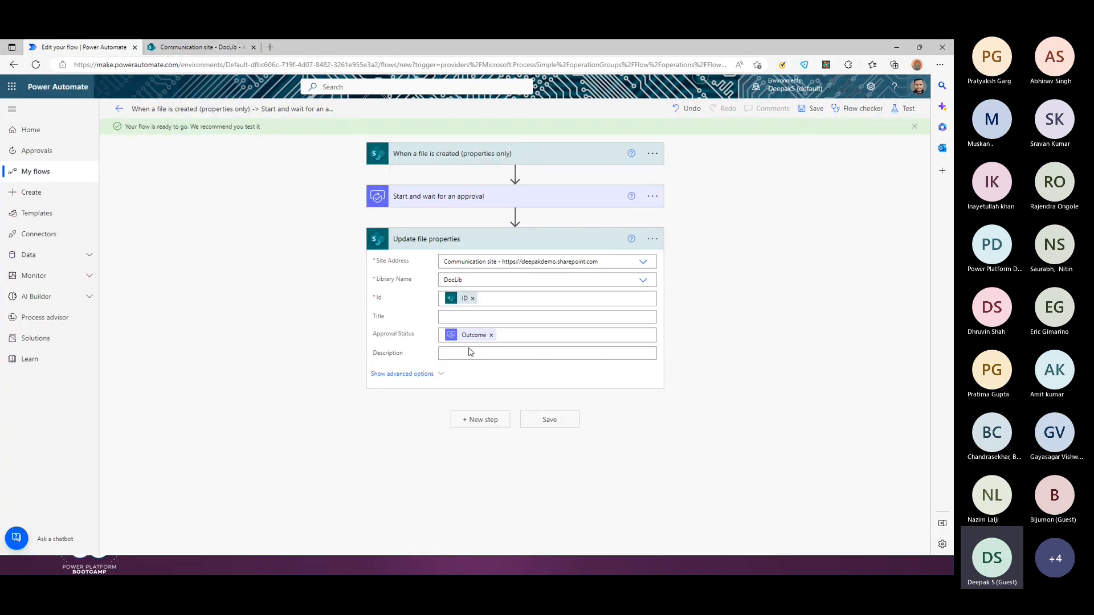
{"action": "left_click", "coordinate": [178, 47]}
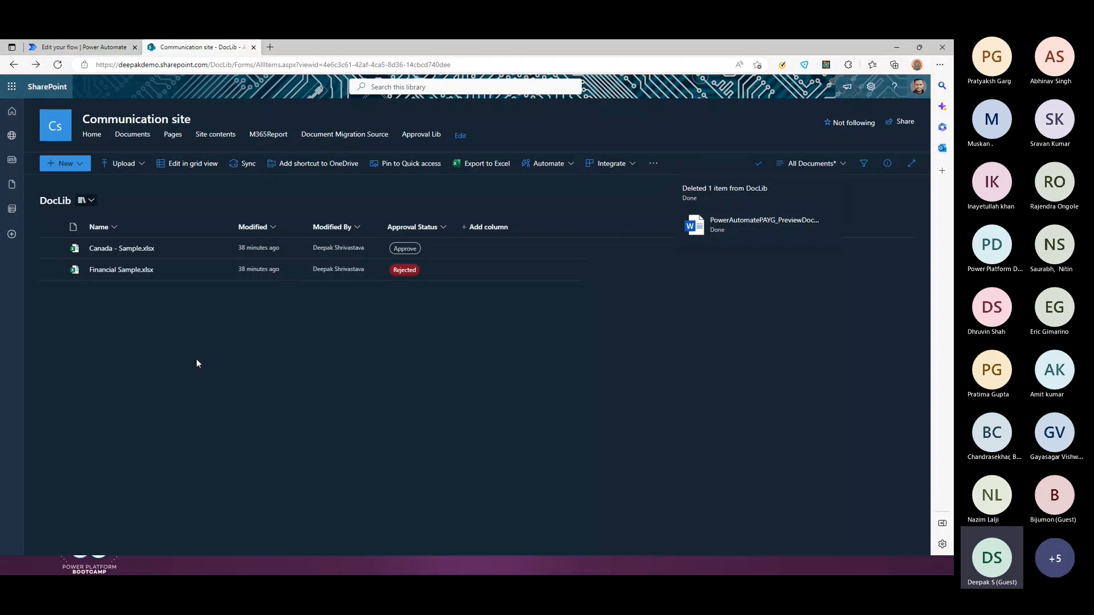
{"action": "left_click", "coordinate": [80, 46]}
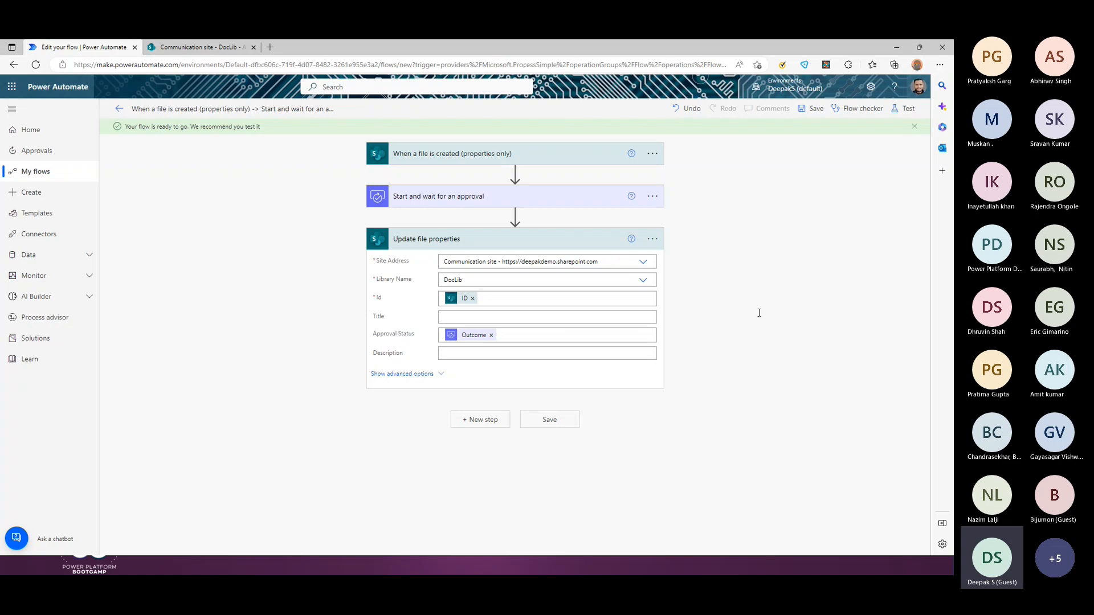
Step: Run a manual test of the flow so it waits for a new file in the library
{"action": "left_click", "coordinate": [905, 109]}
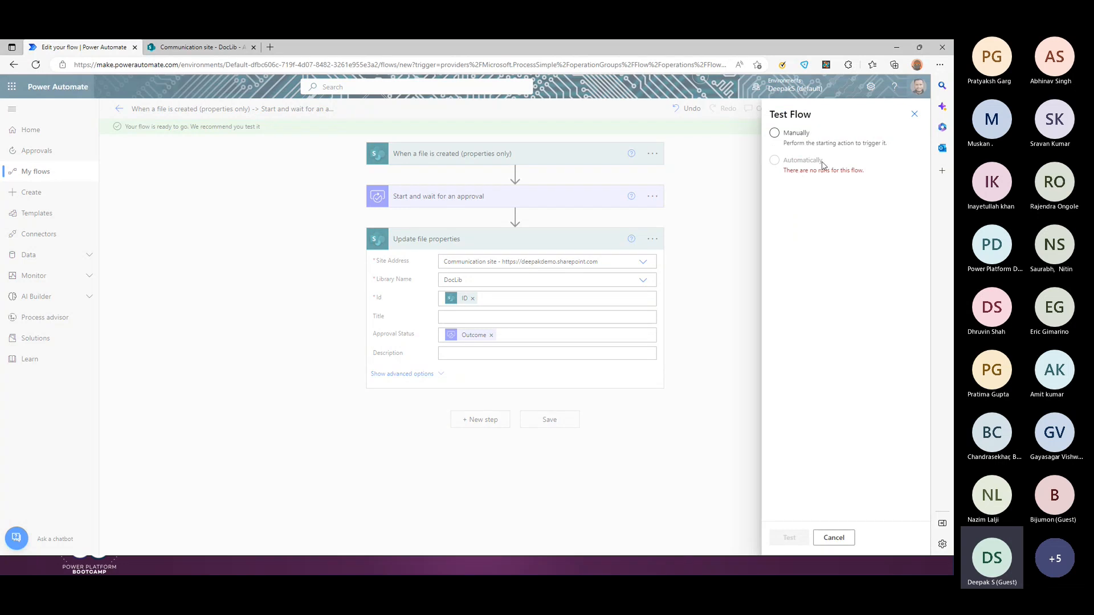
{"action": "left_click", "coordinate": [789, 138]}
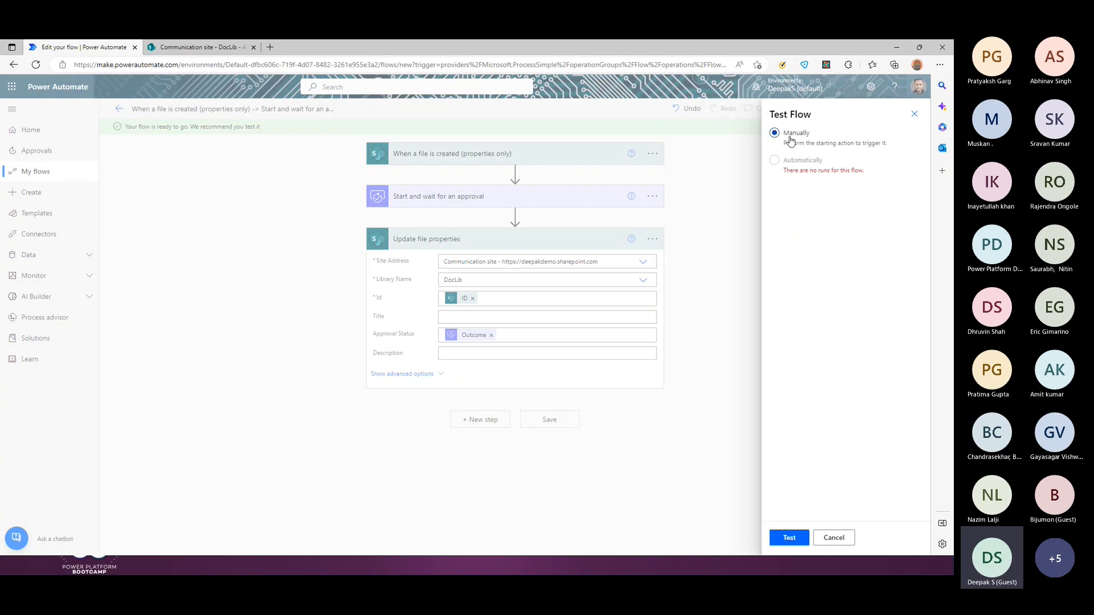
{"action": "left_click", "coordinate": [786, 539]}
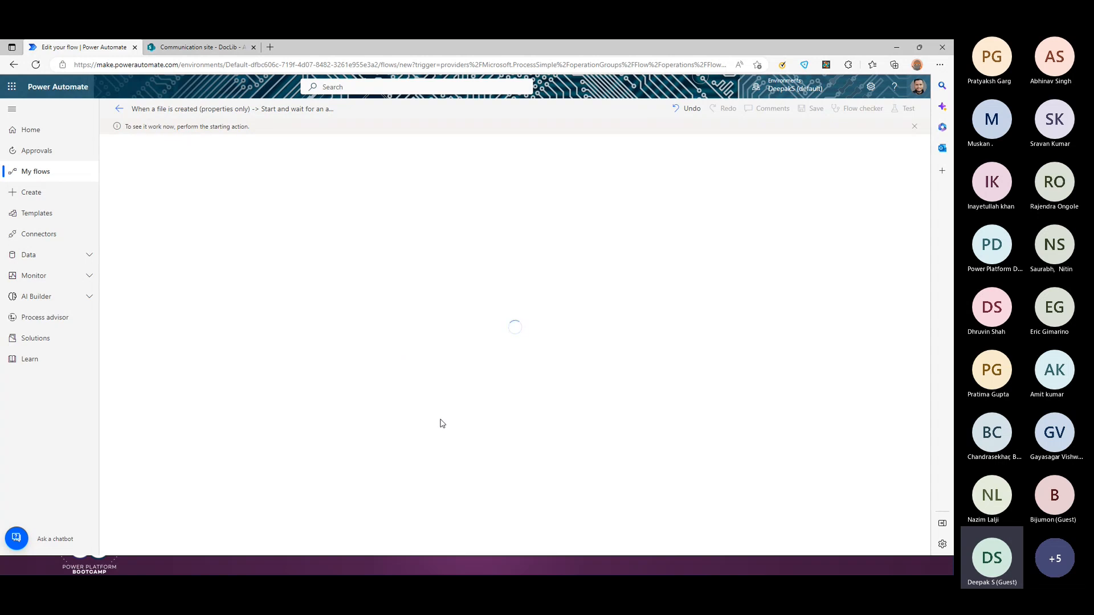
Step: Upload the PowerAutomatePAYG preview documentation file back into DocLib
{"action": "left_click", "coordinate": [166, 45]}
{"action": "left_click", "coordinate": [123, 164]}
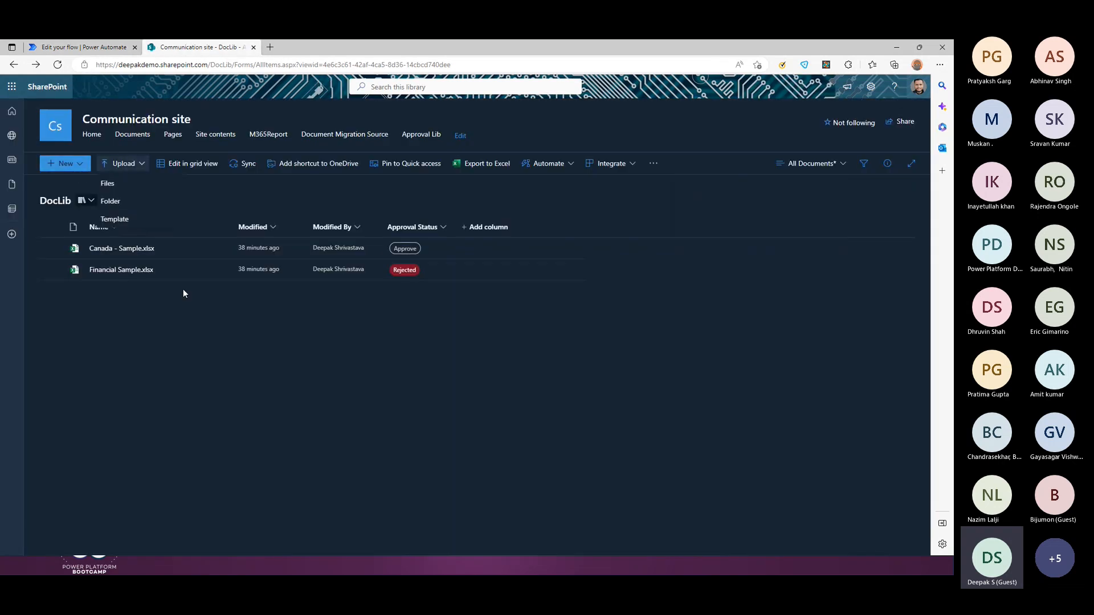
{"action": "left_click", "coordinate": [108, 183]}
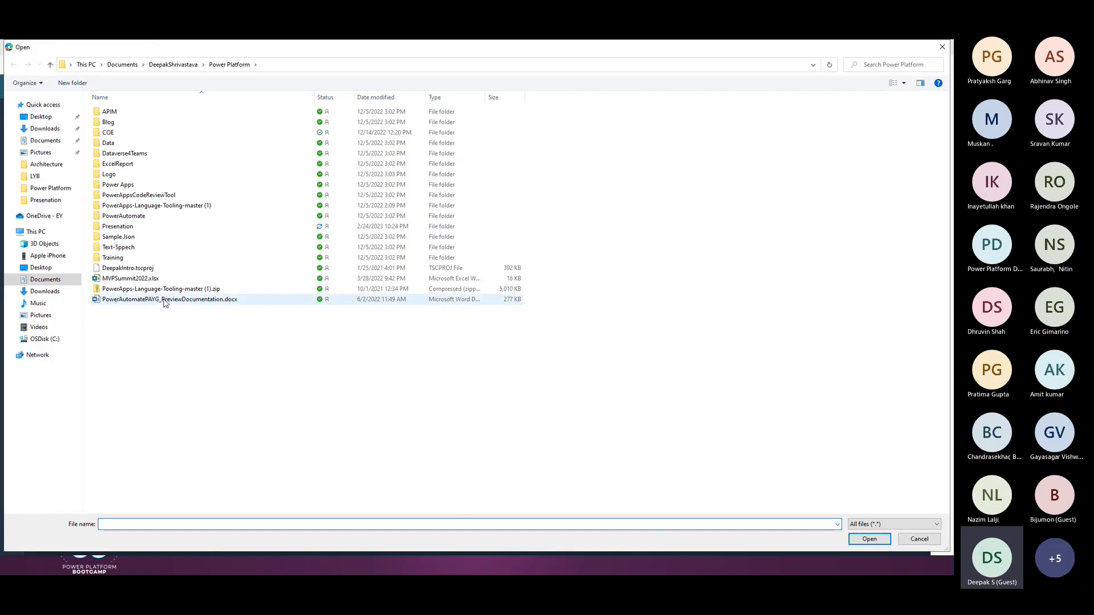
{"action": "double_click", "coordinate": [163, 299]}
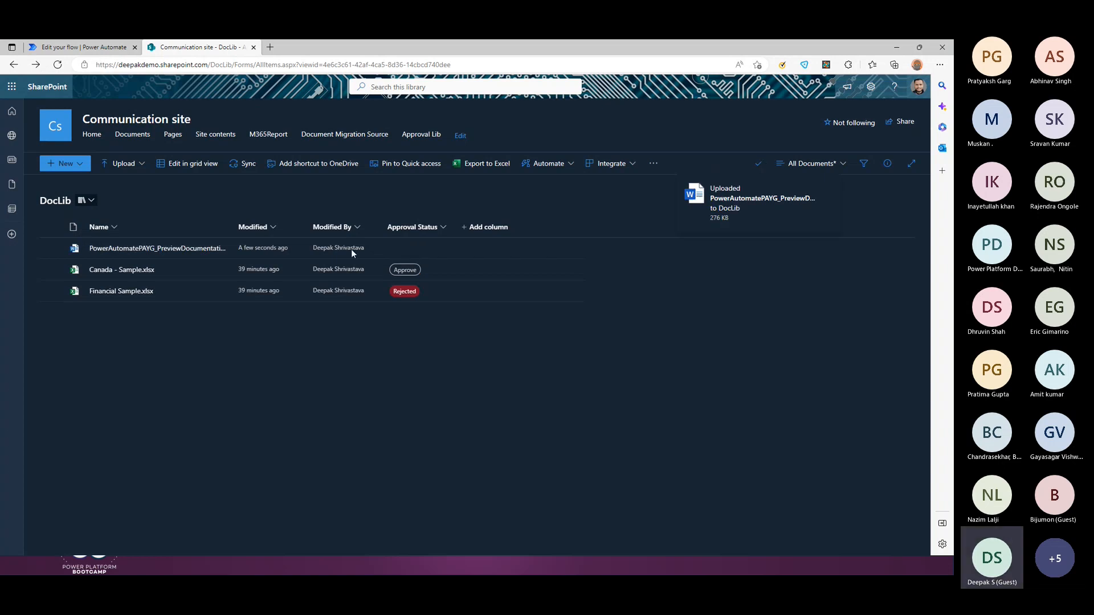
Step: Watch the triggered run in Power Automate, then maximize the SharePoint Event itinerary window
{"action": "left_click", "coordinate": [86, 46]}
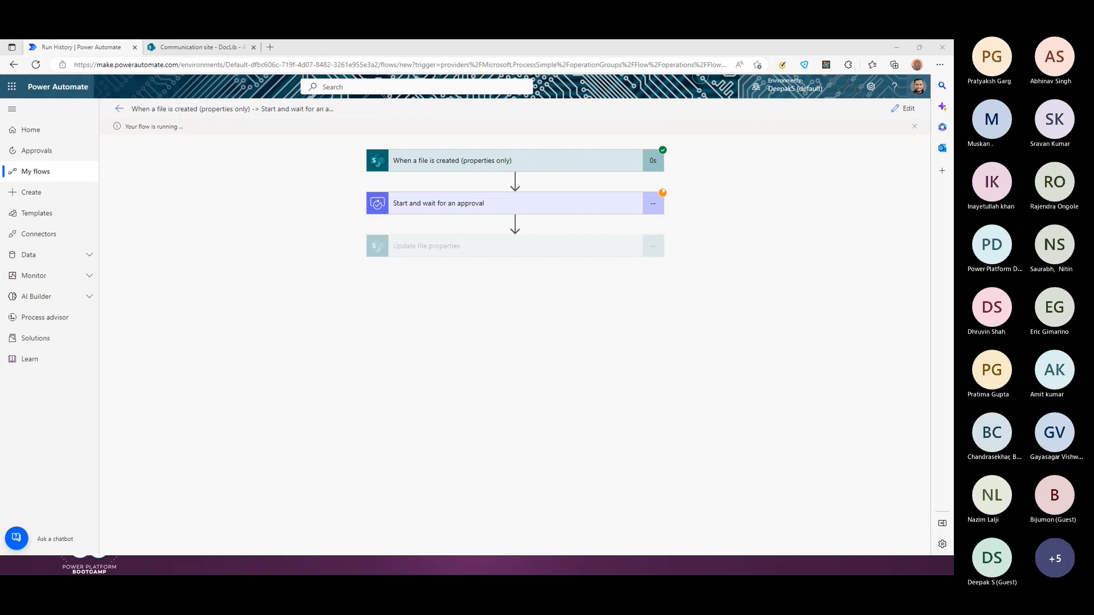
{"action": "left_click_drag", "start_coordinate": [1, 321], "coordinate": [564, 168]}
{"action": "double_click", "coordinate": [678, 160]}
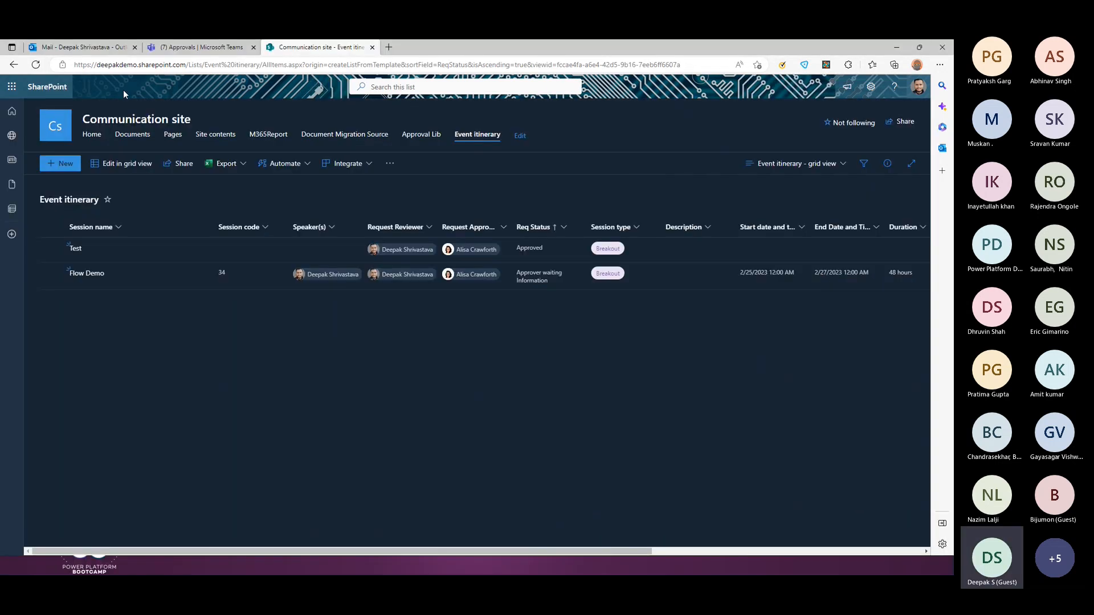
Step: Open the latest Review Request email and the newest approval item in the Teams activity feed
{"action": "left_click", "coordinate": [107, 52]}
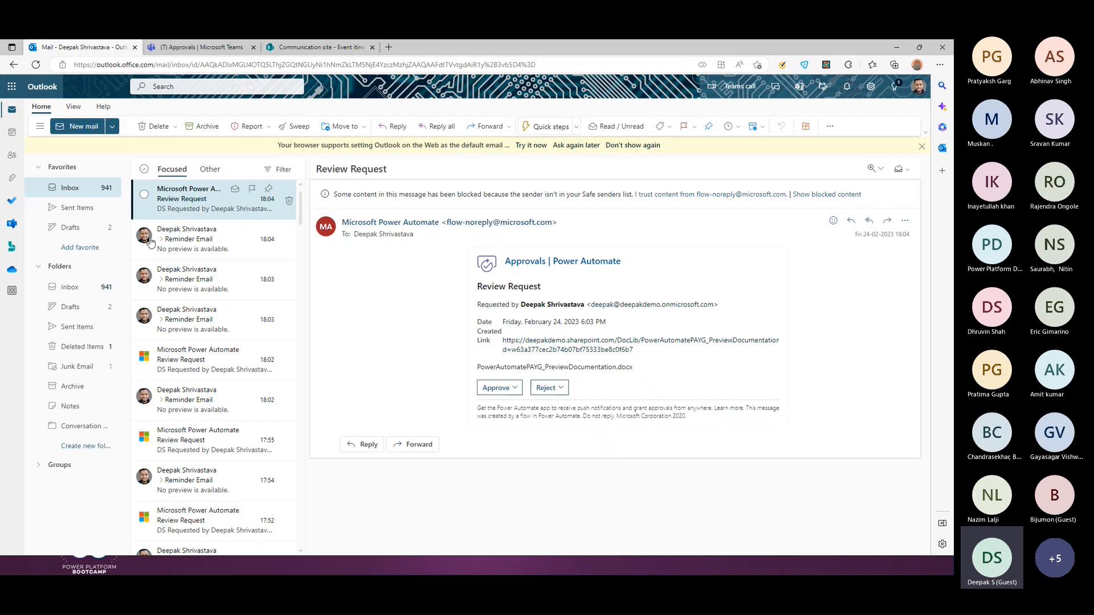
{"action": "left_click", "coordinate": [85, 188]}
{"action": "left_click", "coordinate": [196, 209]}
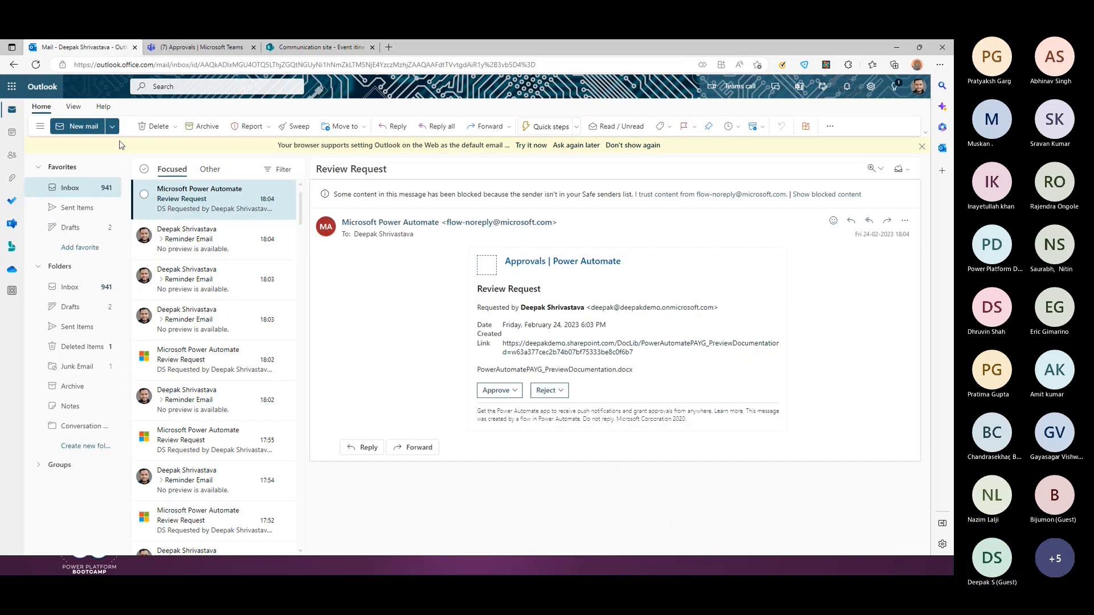
{"action": "left_click", "coordinate": [199, 47]}
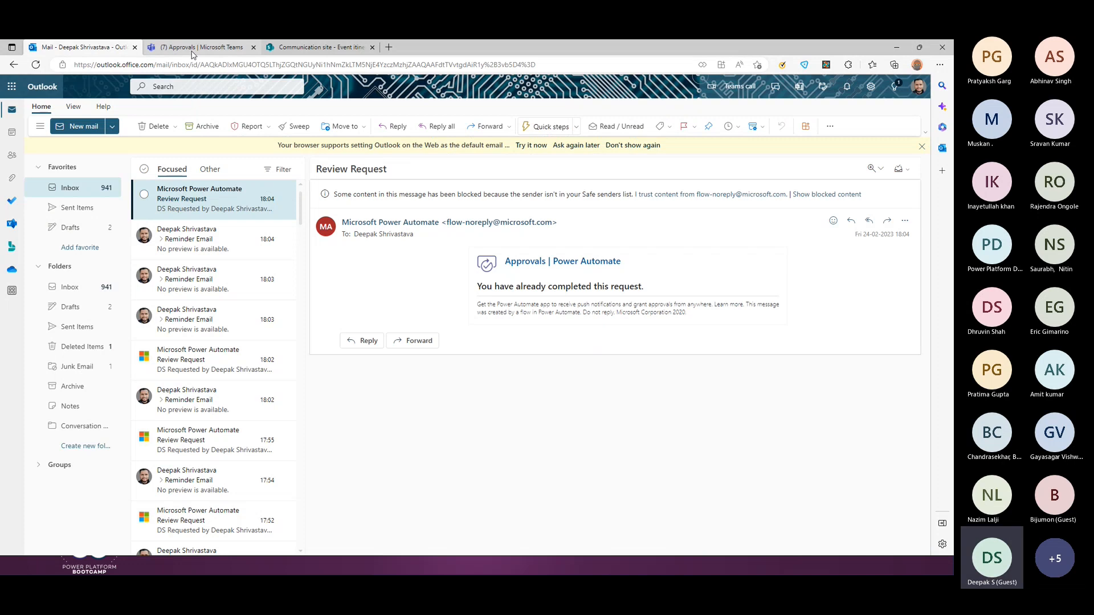
{"action": "left_click", "coordinate": [117, 175]}
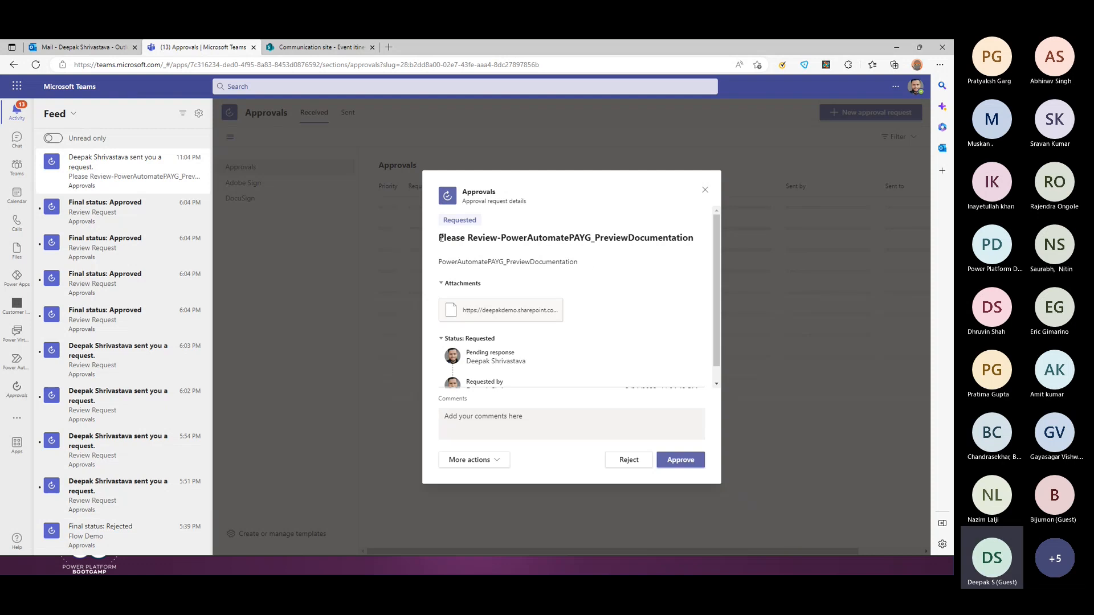
{"action": "left_click_drag", "start_coordinate": [440, 238], "coordinate": [679, 240]}
{"action": "scroll", "coordinate": [580, 336], "scroll_direction": "down", "scroll_amount": 1}
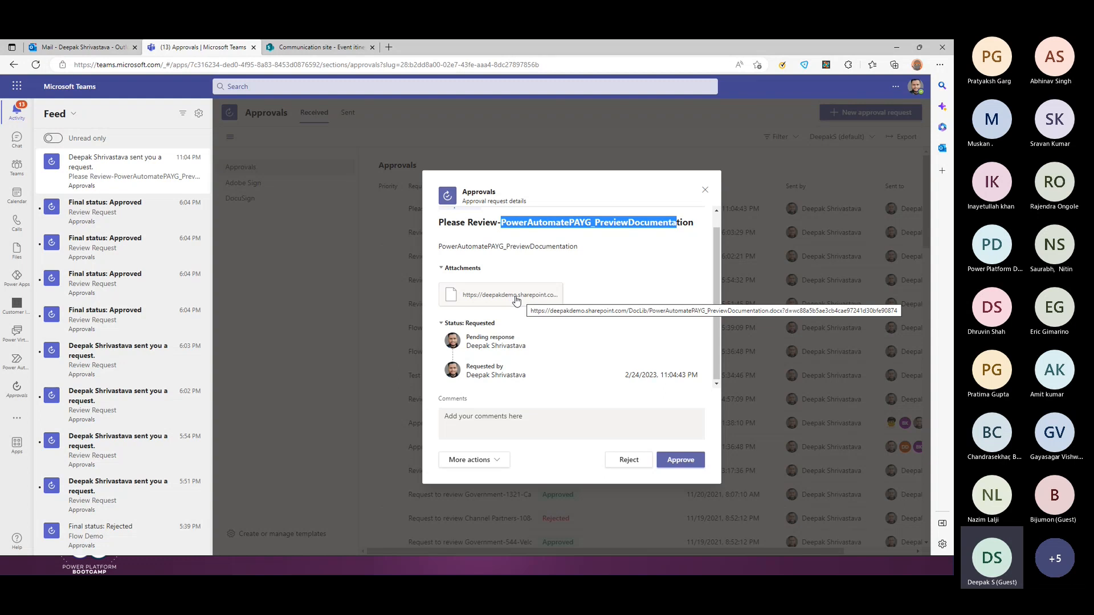
Step: Open the newest approval email, start an Approve response then switch to Reject, and minimize Outlook
{"action": "left_click", "coordinate": [95, 50]}
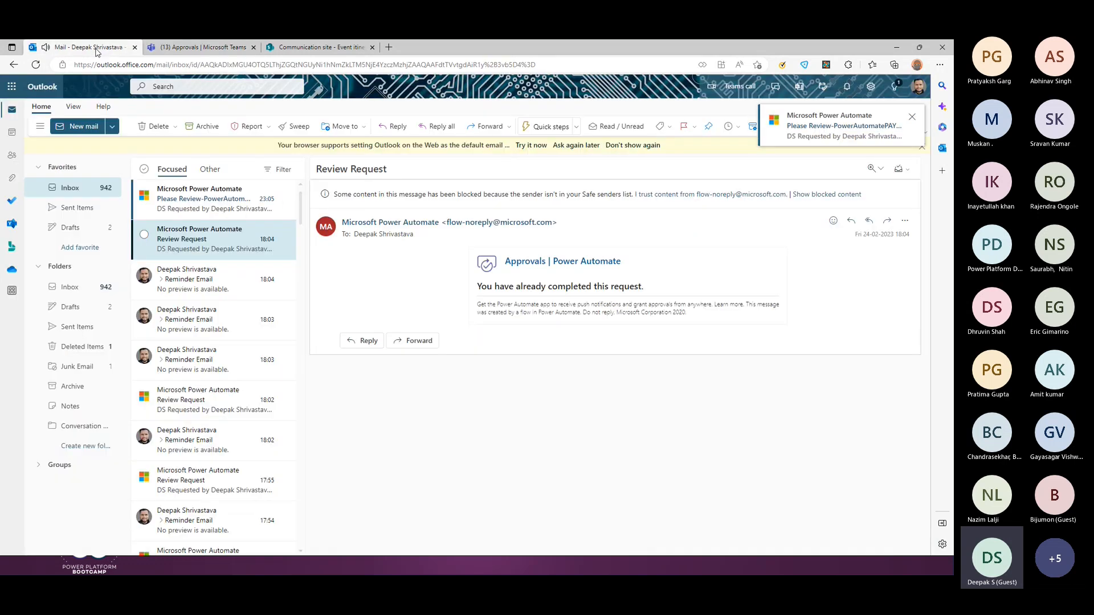
{"action": "left_click", "coordinate": [202, 202]}
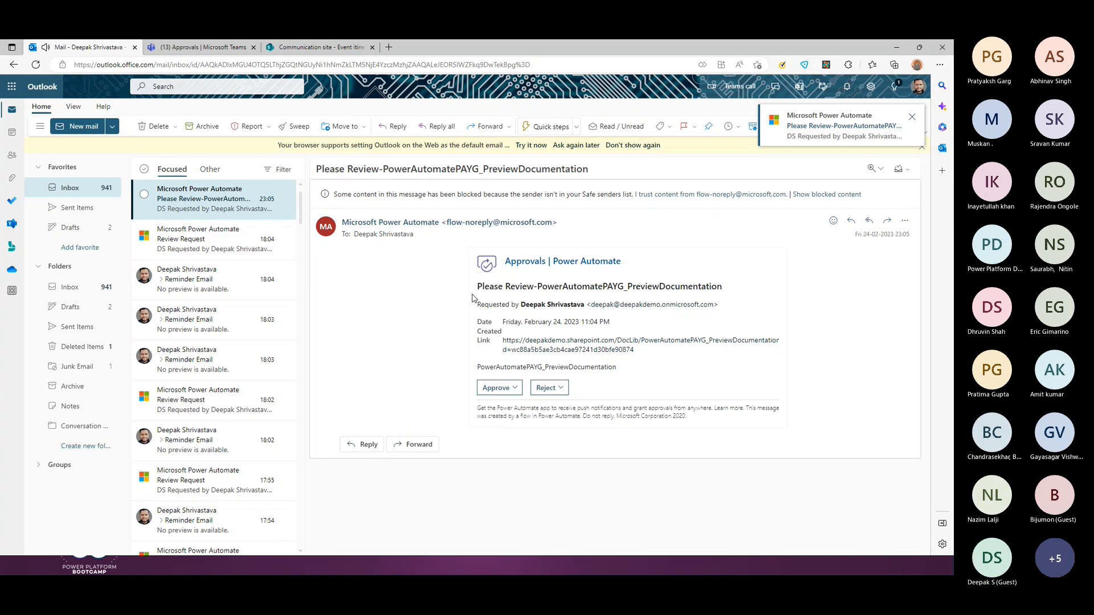
{"action": "left_click", "coordinate": [516, 394]}
{"action": "left_click", "coordinate": [549, 321]}
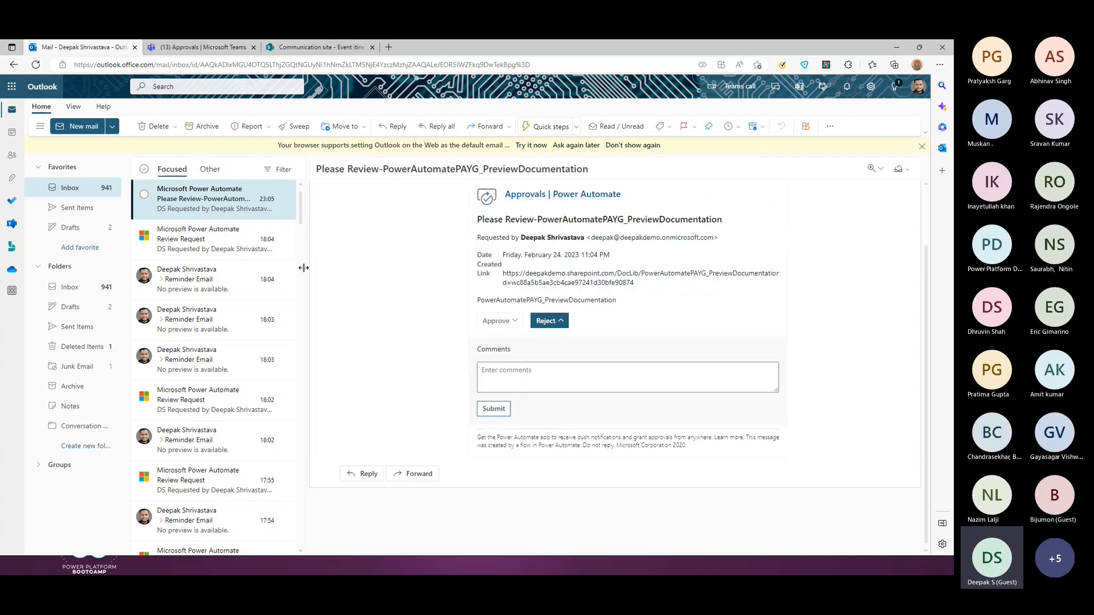
{"action": "left_click", "coordinate": [898, 49]}
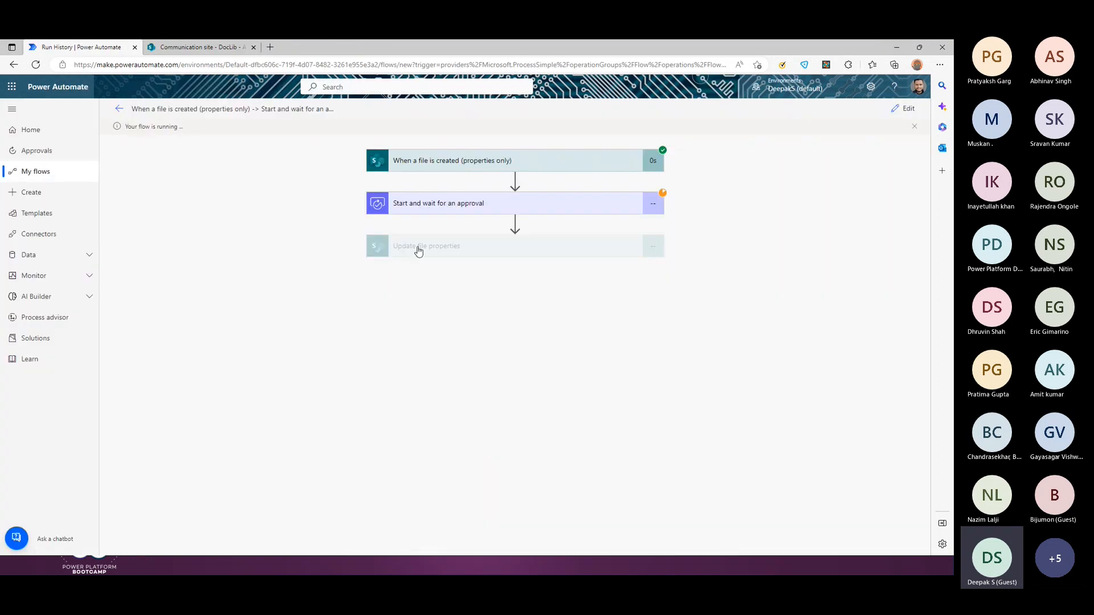
Step: View the new PreviewDocumentation request under Received approvals, then return to the Outlook window
{"action": "left_click", "coordinate": [40, 159]}
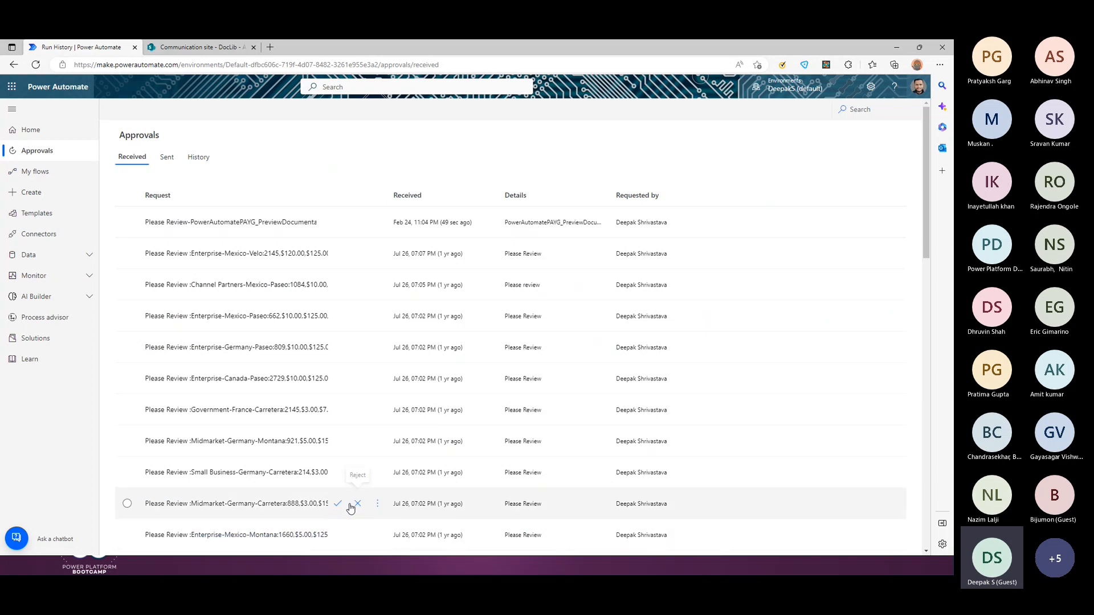
{"action": "key", "text": "alt+Tab"}
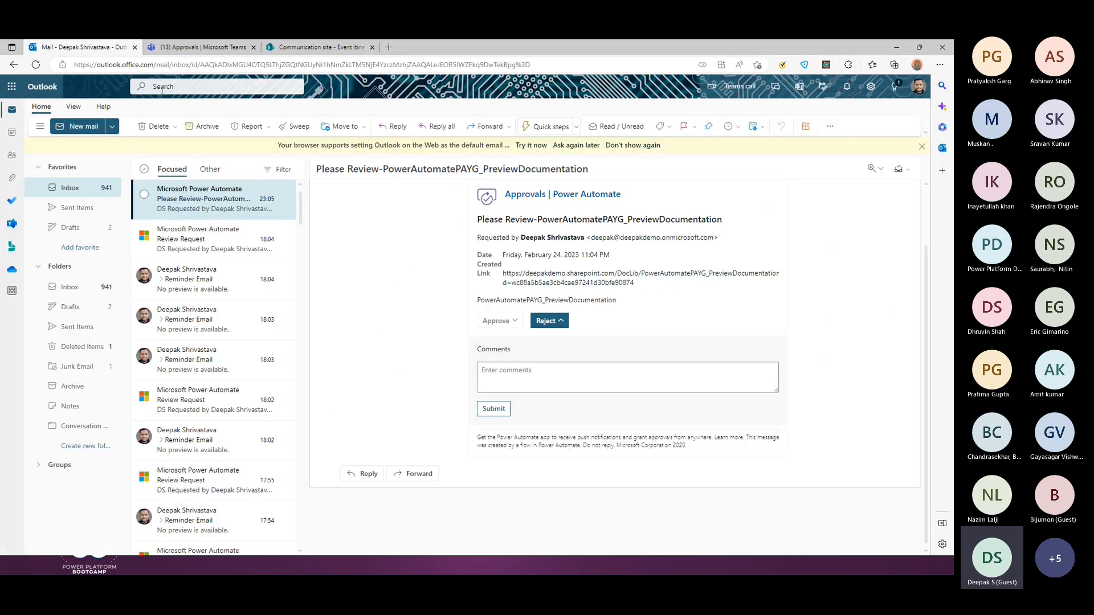
Step: Approve the PreviewDocumentation request from its email card, then minimize Outlook
{"action": "left_click", "coordinate": [497, 322]}
{"action": "left_click", "coordinate": [513, 371]}
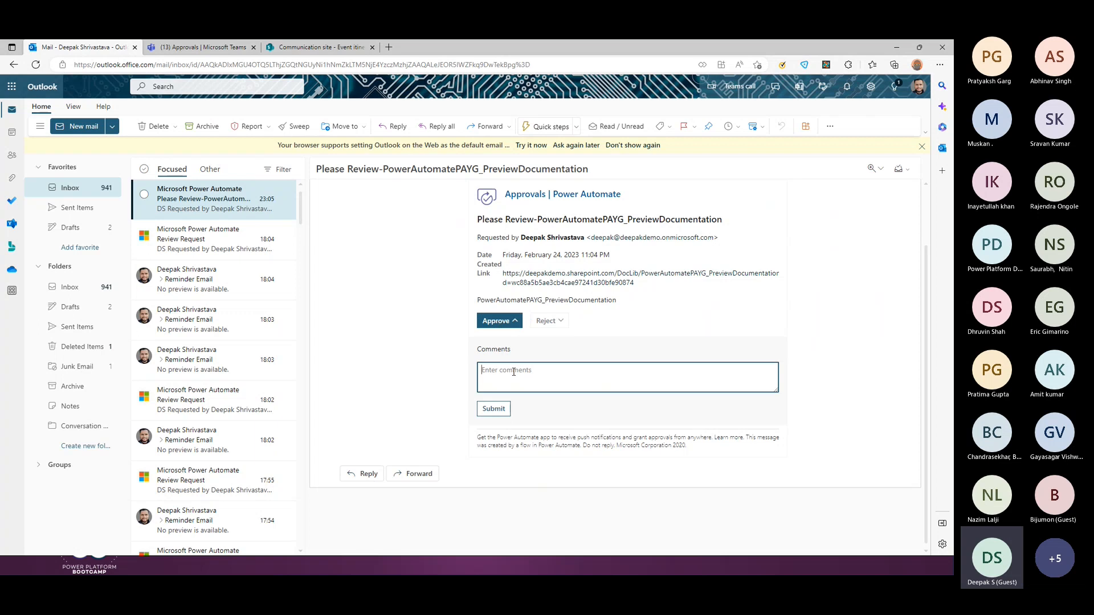
{"action": "left_click", "coordinate": [493, 408]}
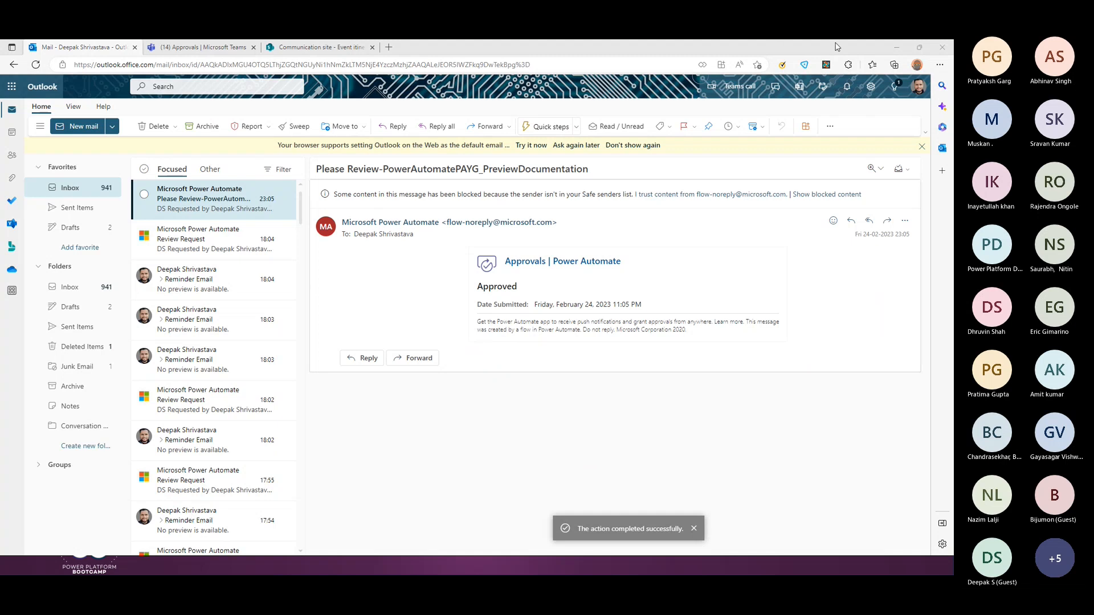
{"action": "left_click", "coordinate": [896, 47]}
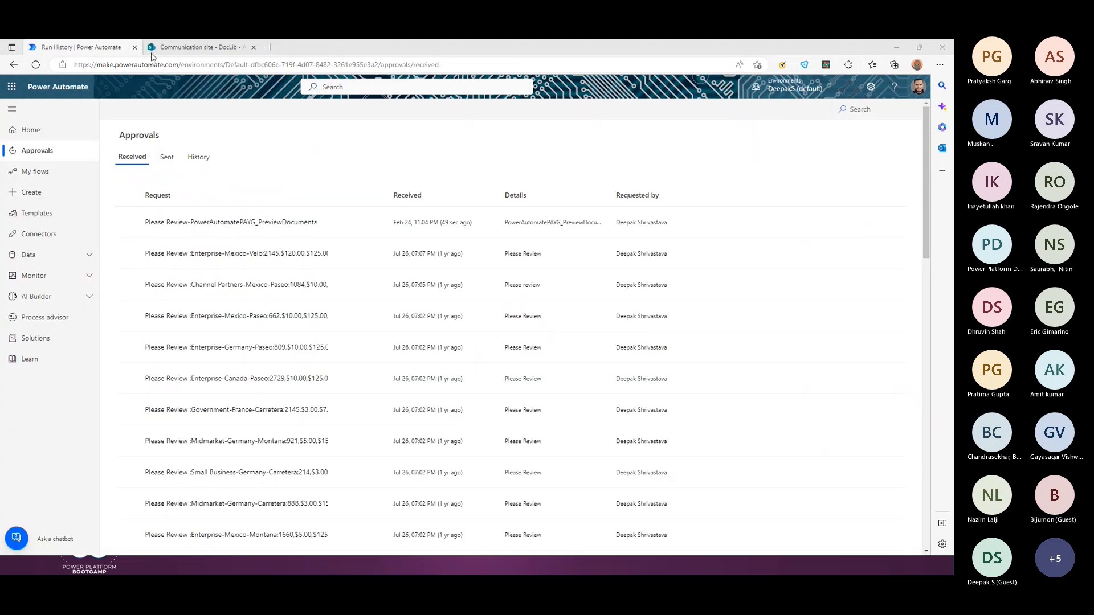
Step: Open the file-approval flow from My flows, review its latest run, then edit the flow
{"action": "left_click", "coordinate": [38, 171]}
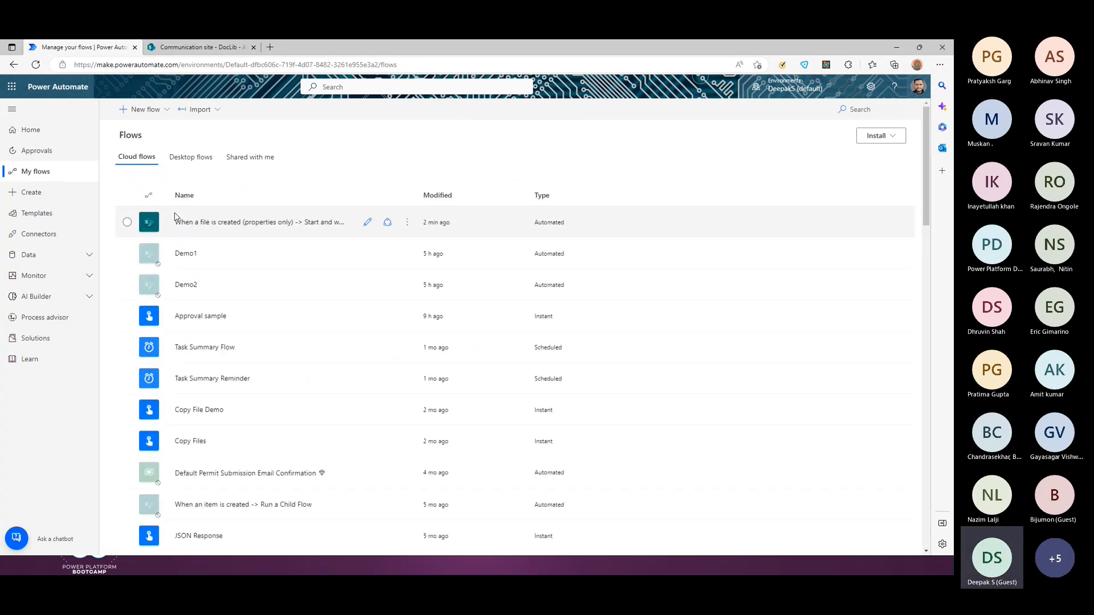
{"action": "left_click", "coordinate": [225, 226]}
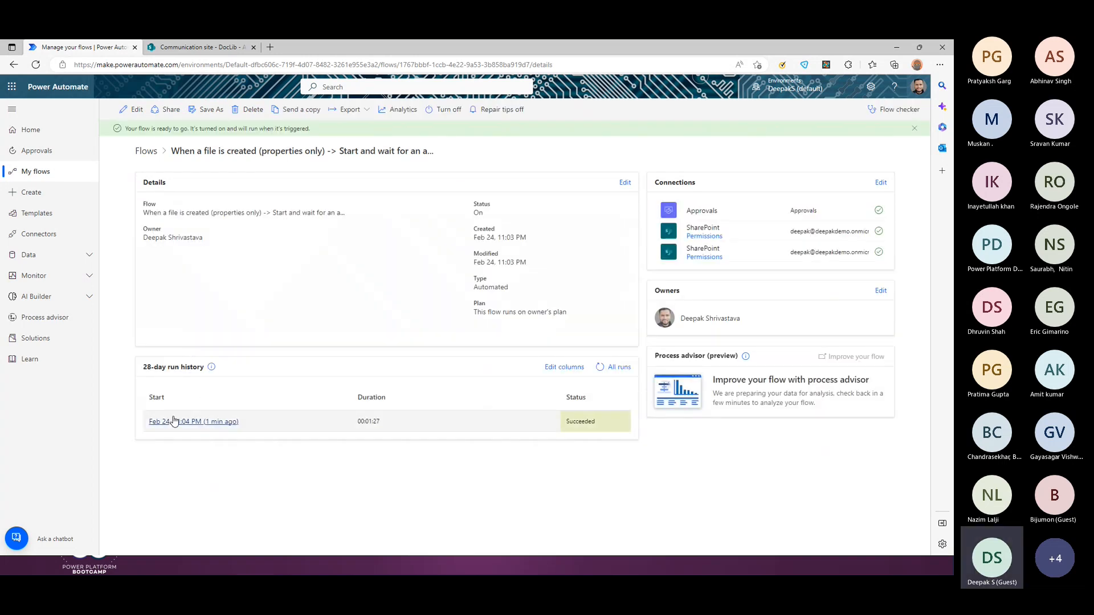
{"action": "left_click", "coordinate": [176, 422]}
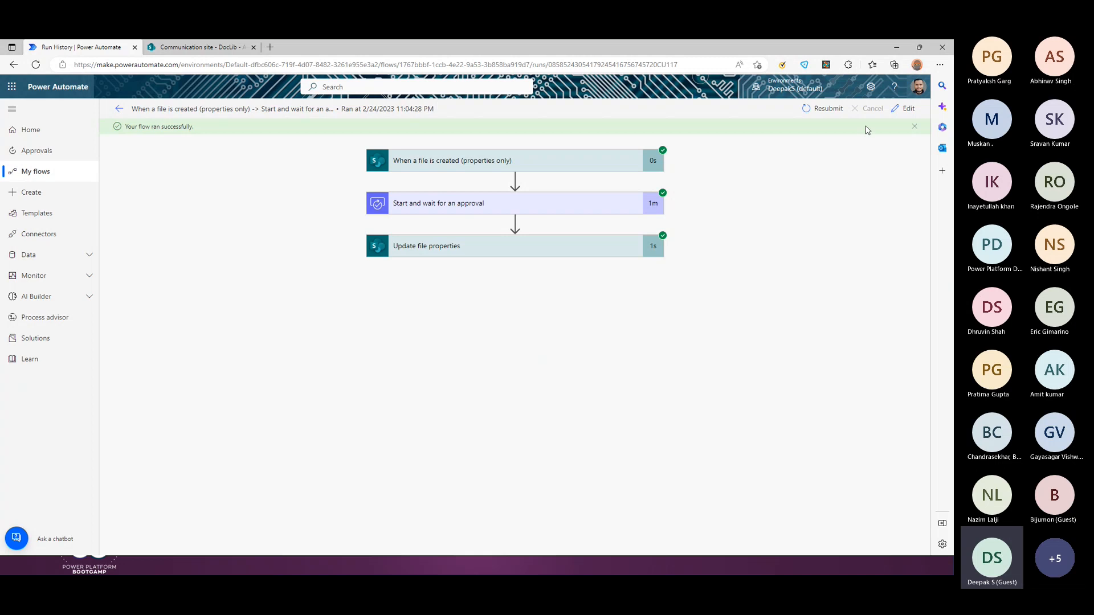
{"action": "left_click", "coordinate": [904, 108]}
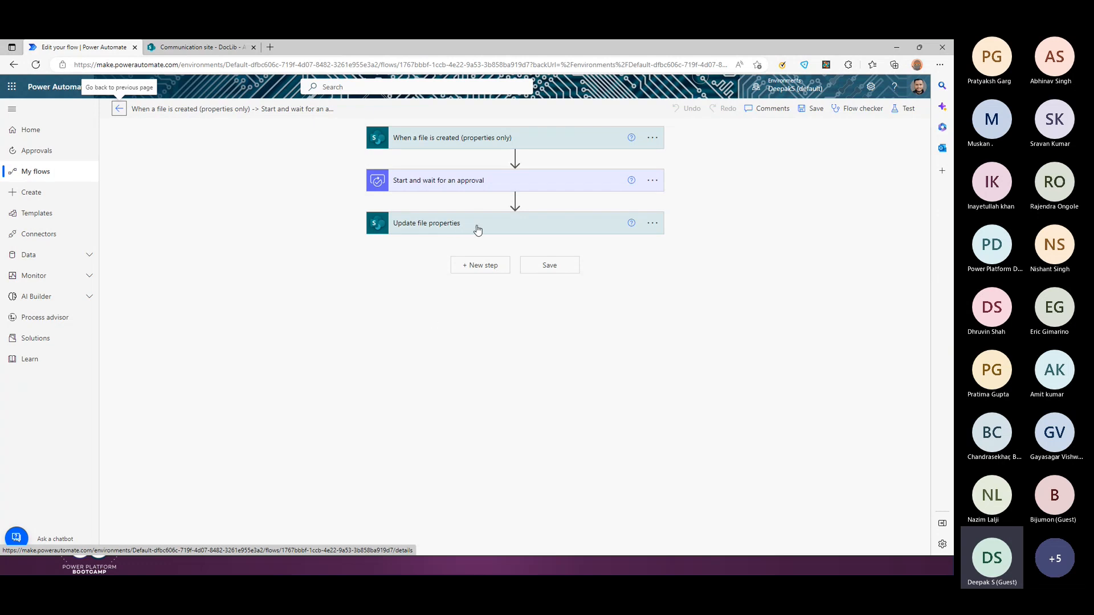
Step: Expand the Update file properties and Start and wait for an approval steps to review their settings
{"action": "left_click", "coordinate": [423, 228]}
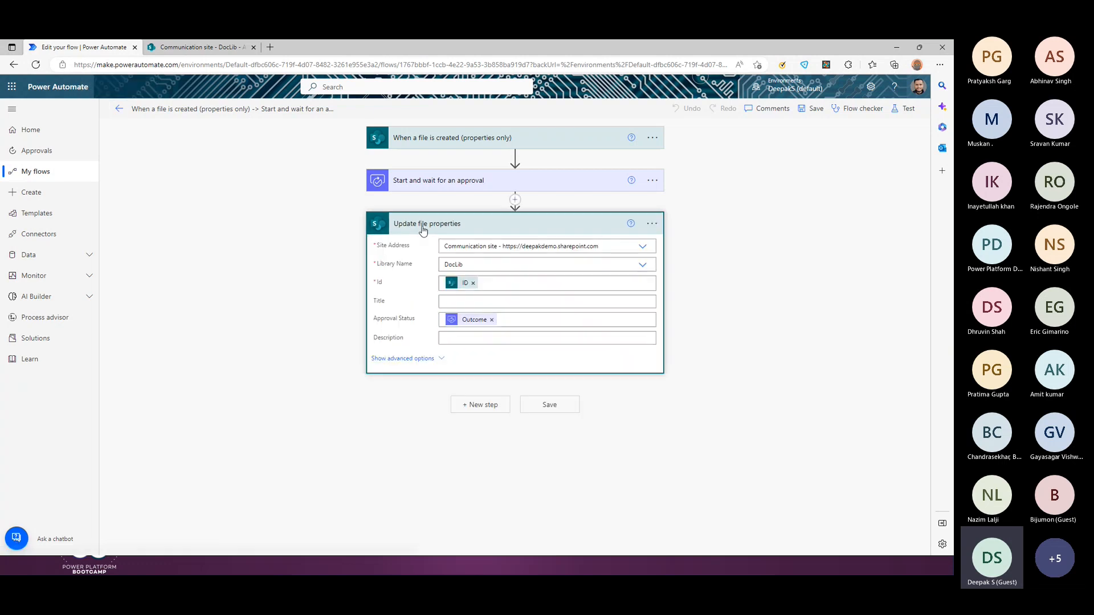
{"action": "left_click", "coordinate": [432, 180]}
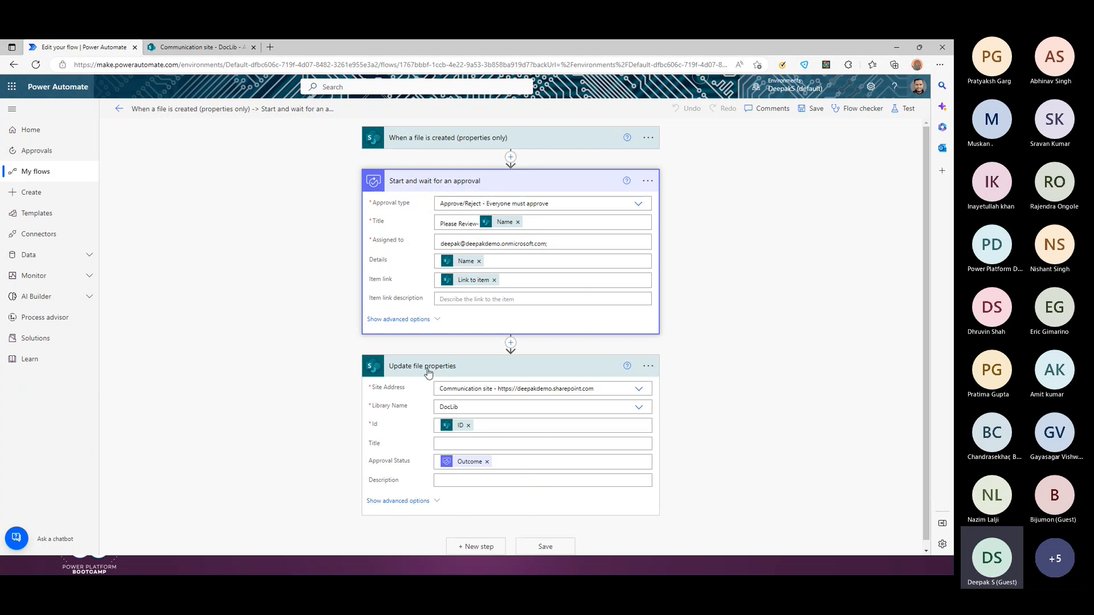
{"action": "scroll", "coordinate": [472, 478], "scroll_direction": "down", "scroll_amount": 1}
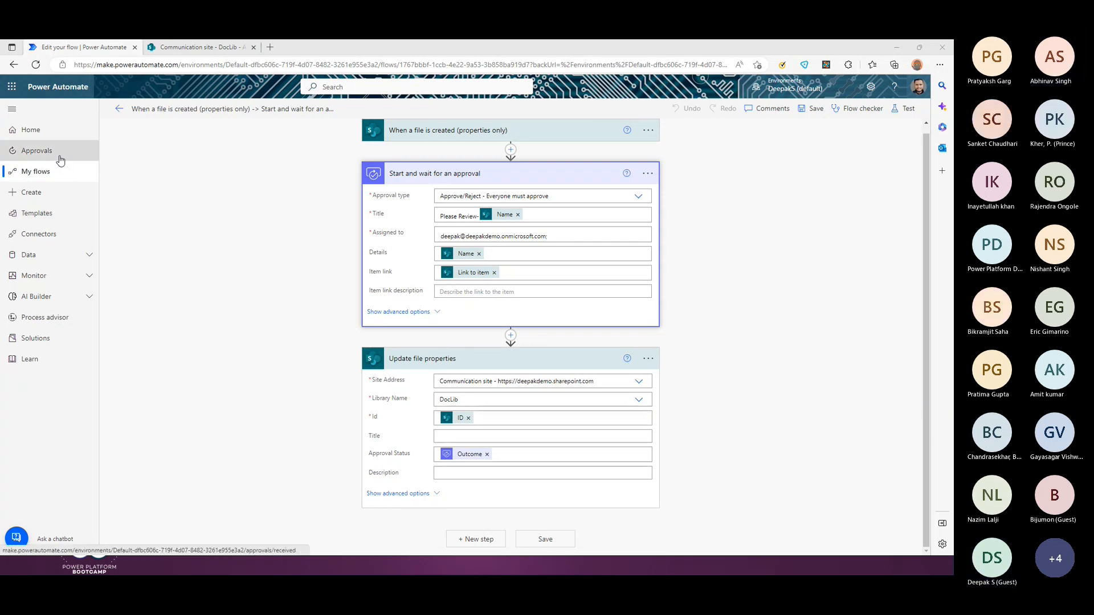
Step: Browse the Instant and Automated cloud flow options on Create, then bring the Demo2 editor window over
{"action": "left_click", "coordinate": [31, 193]}
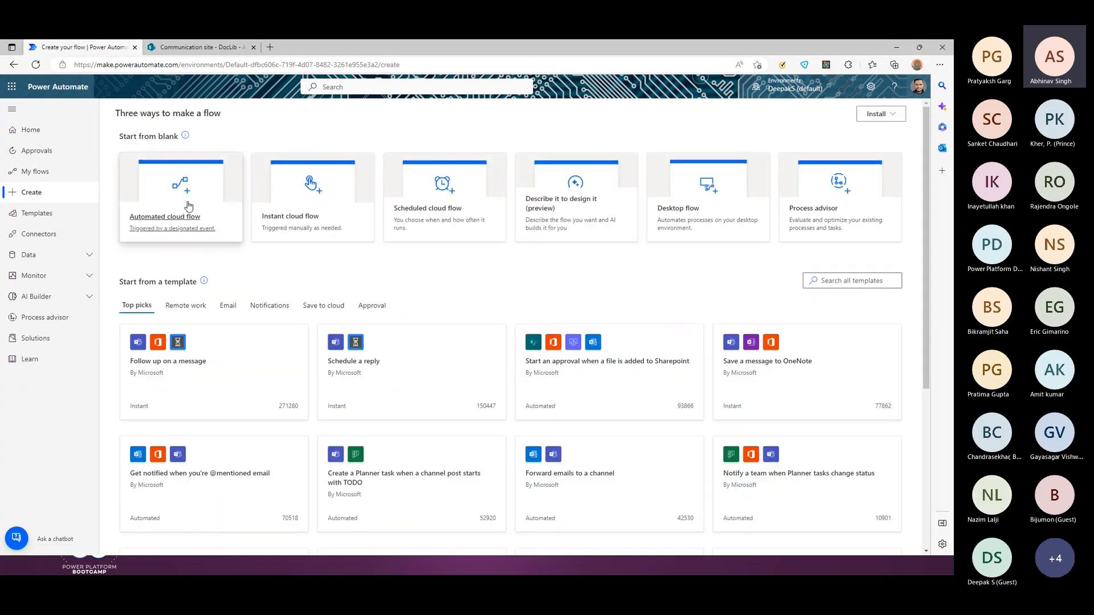
{"action": "left_click", "coordinate": [288, 214]}
{"action": "left_click", "coordinate": [669, 189]}
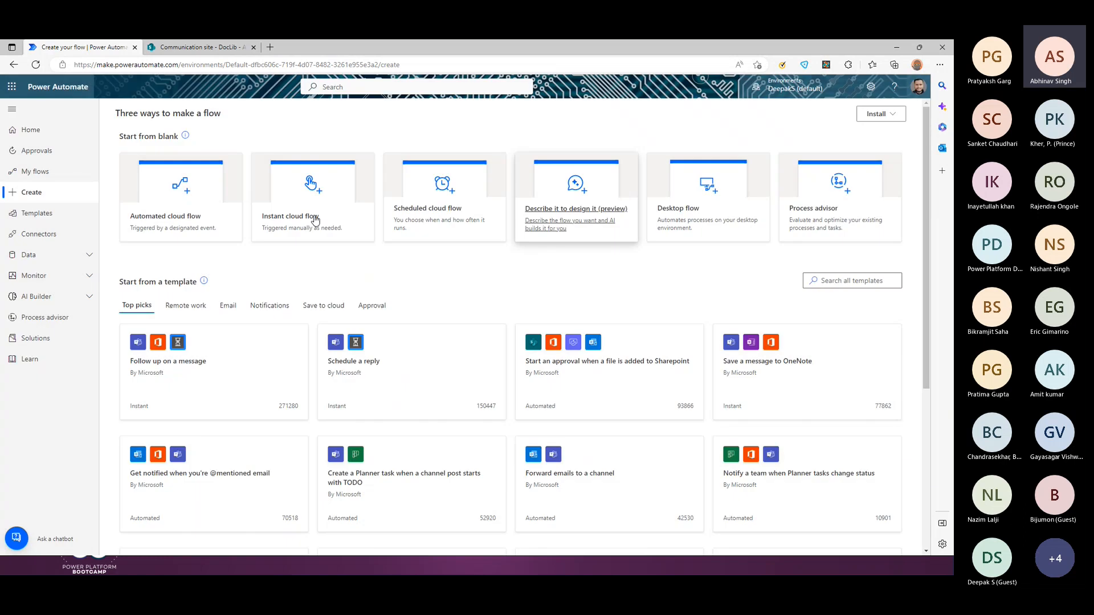
{"action": "left_click", "coordinate": [181, 212]}
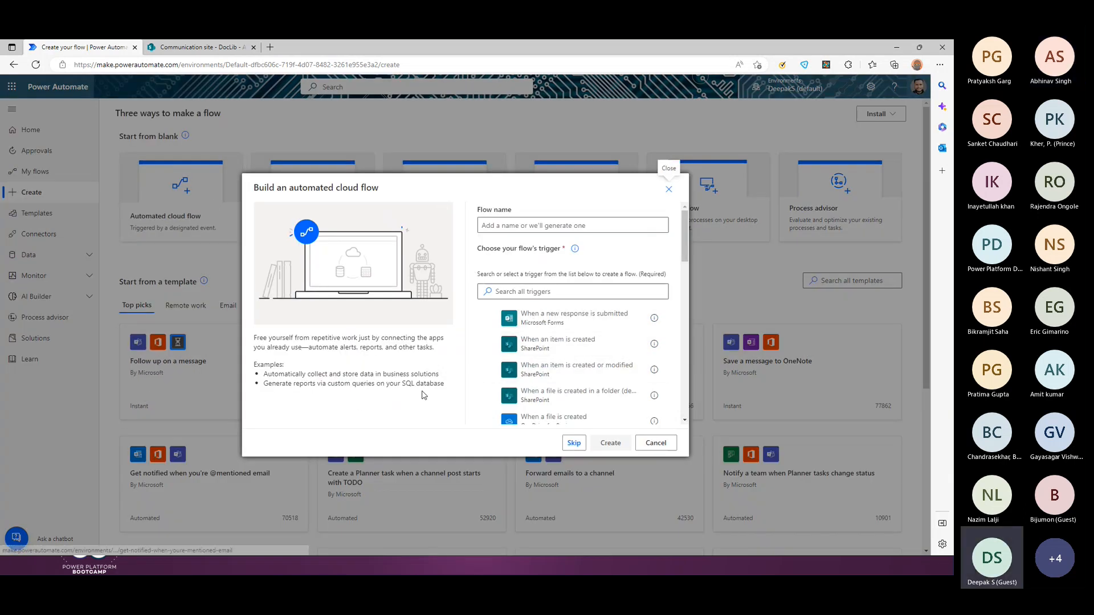
{"action": "left_click", "coordinate": [556, 349]}
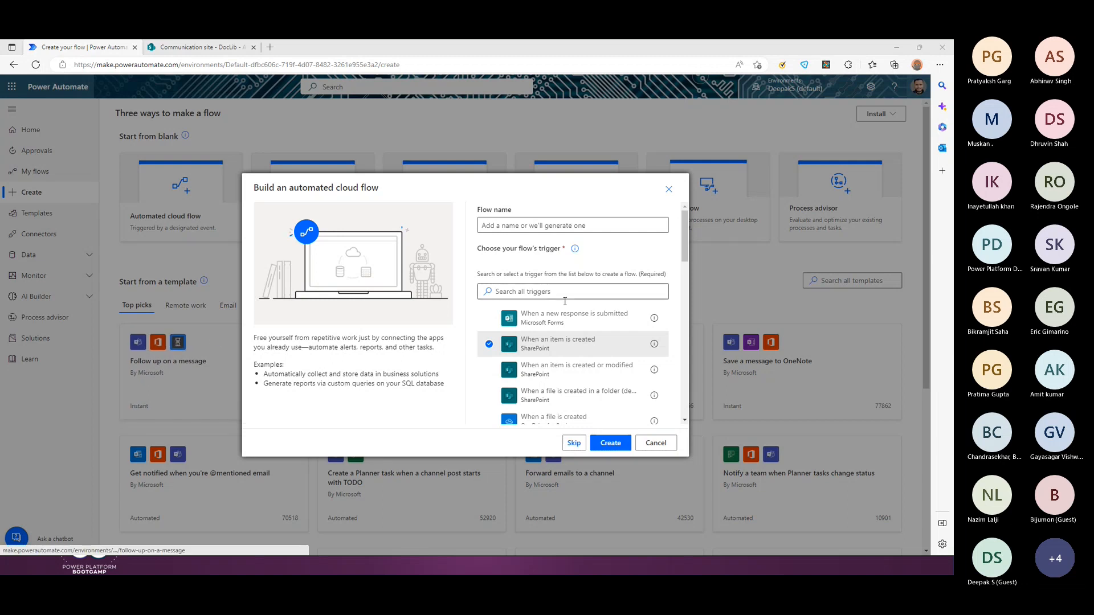
{"action": "left_click", "coordinate": [668, 189]}
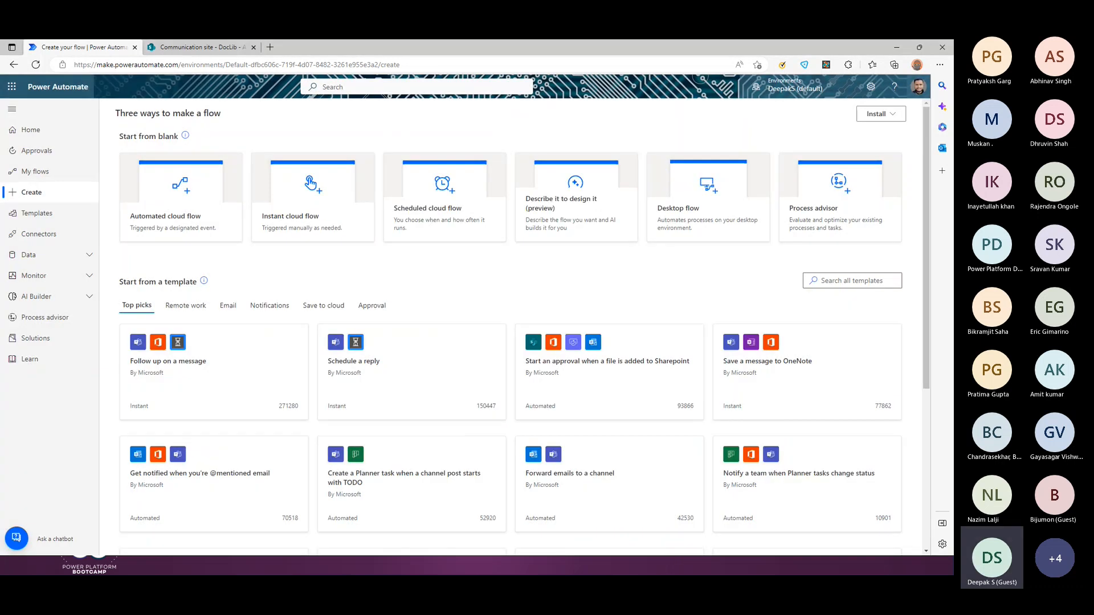
{"action": "left_click_drag", "start_coordinate": [0, 215], "coordinate": [306, 163]}
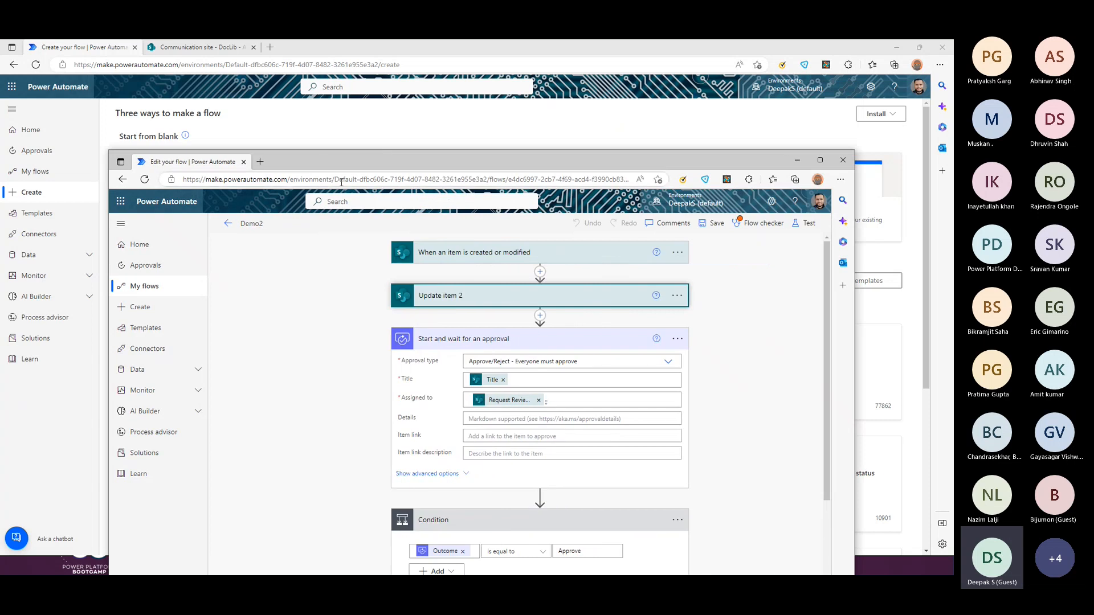
Step: Maximize the Demo2 flow editor to review the whole flow full-window
{"action": "left_click", "coordinate": [821, 161]}
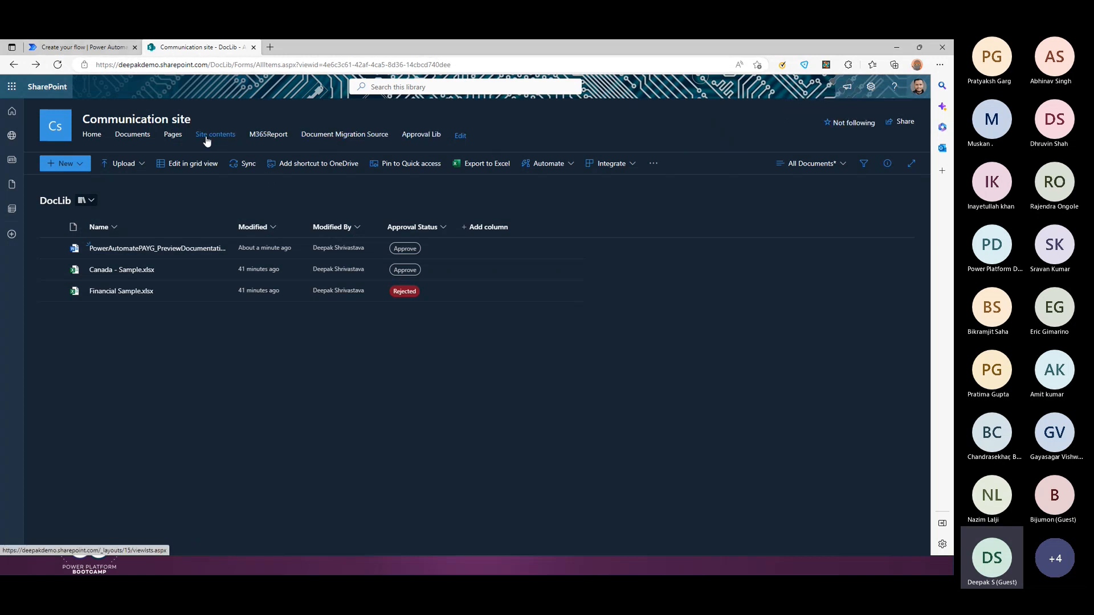
Step: Browse from Approval Lib through Site contents and Issue tracker to the Event itinerary list
{"action": "left_click", "coordinate": [404, 136]}
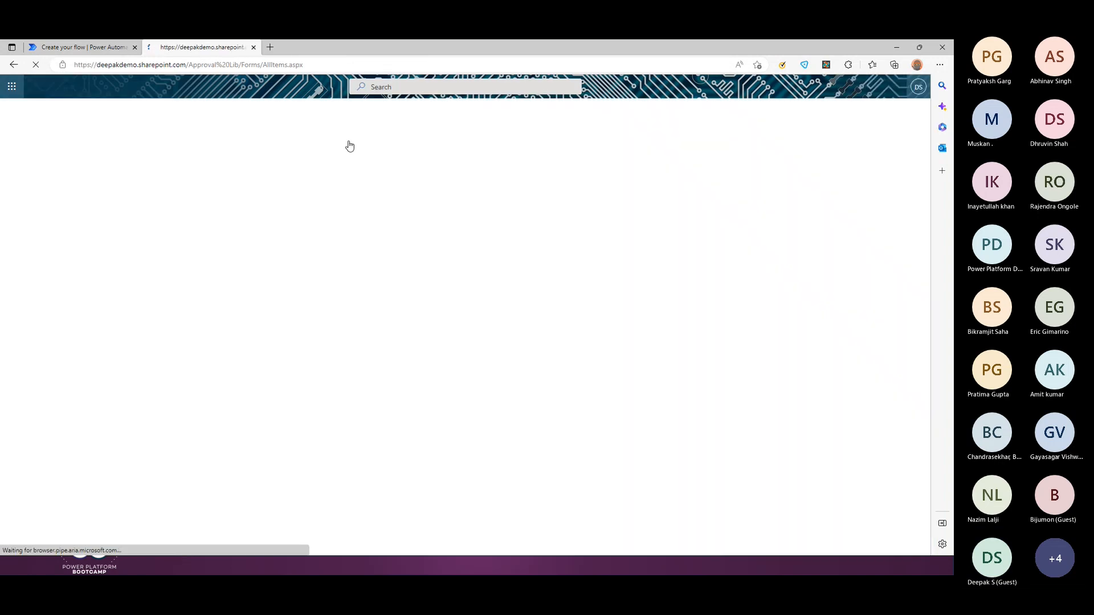
{"action": "left_click", "coordinate": [871, 87]}
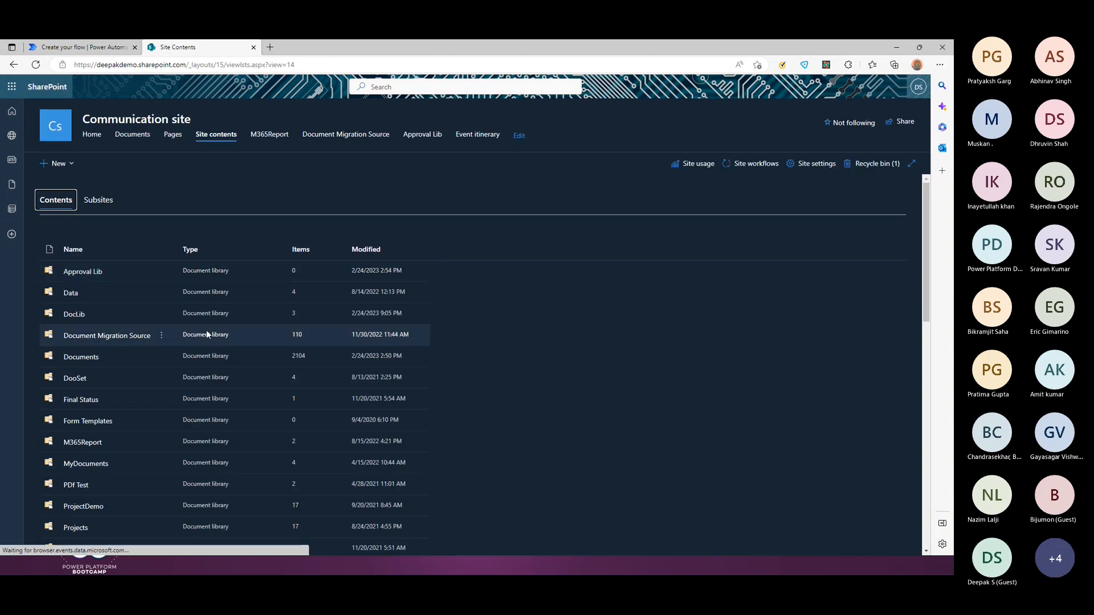
{"action": "scroll", "coordinate": [107, 300], "scroll_direction": "down", "scroll_amount": 3}
{"action": "scroll", "coordinate": [107, 301], "scroll_direction": "down", "scroll_amount": 6}
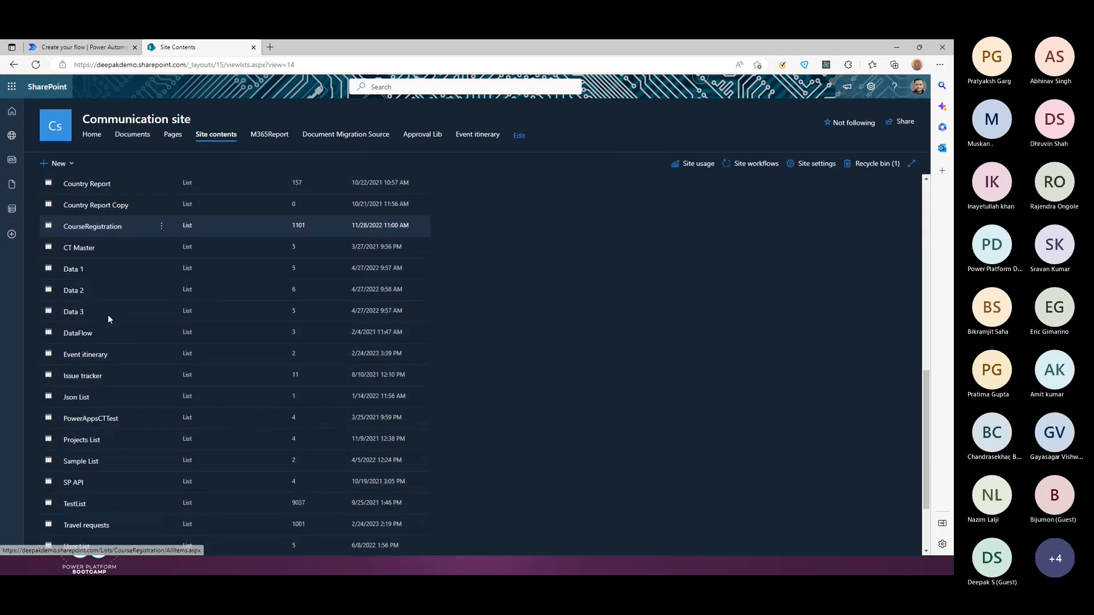
{"action": "left_click", "coordinate": [84, 377]}
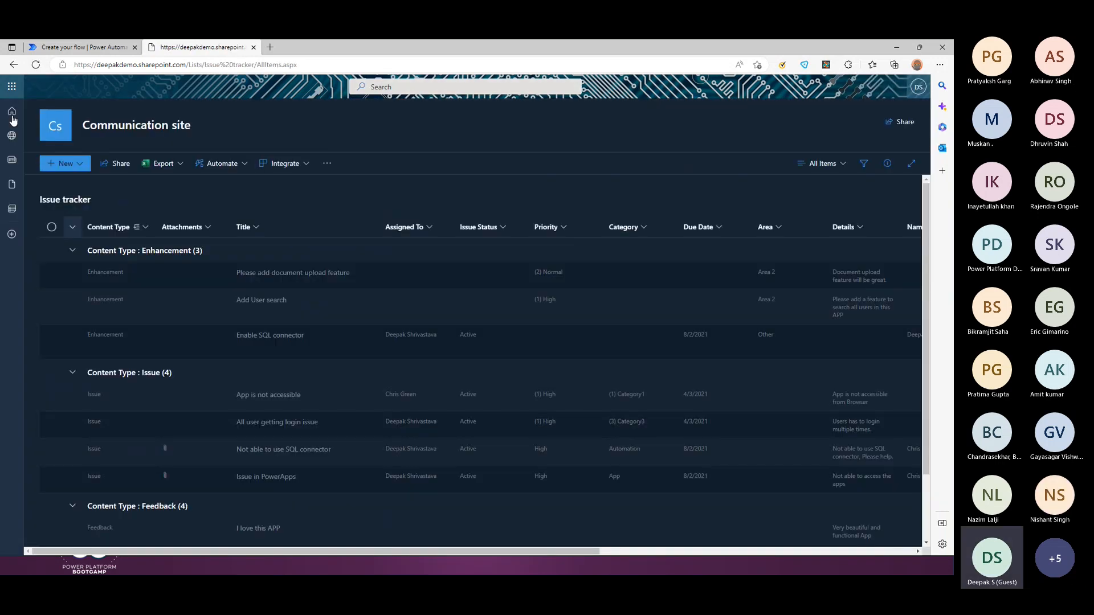
{"action": "left_click", "coordinate": [12, 66]}
{"action": "scroll", "coordinate": [105, 313], "scroll_direction": "down", "scroll_amount": 4}
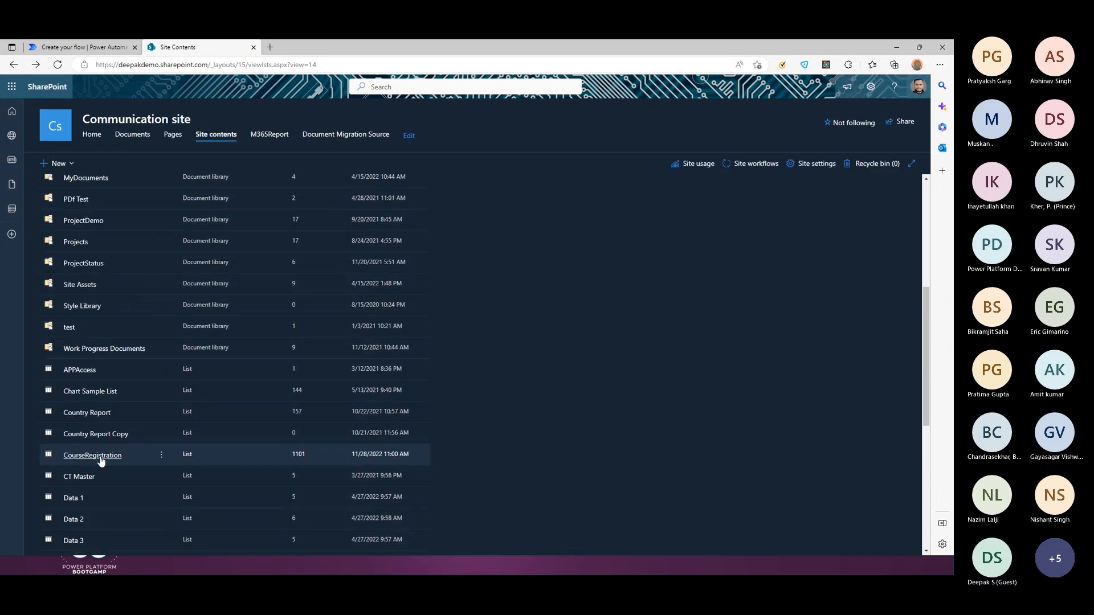
{"action": "scroll", "coordinate": [99, 391], "scroll_direction": "down", "scroll_amount": 3}
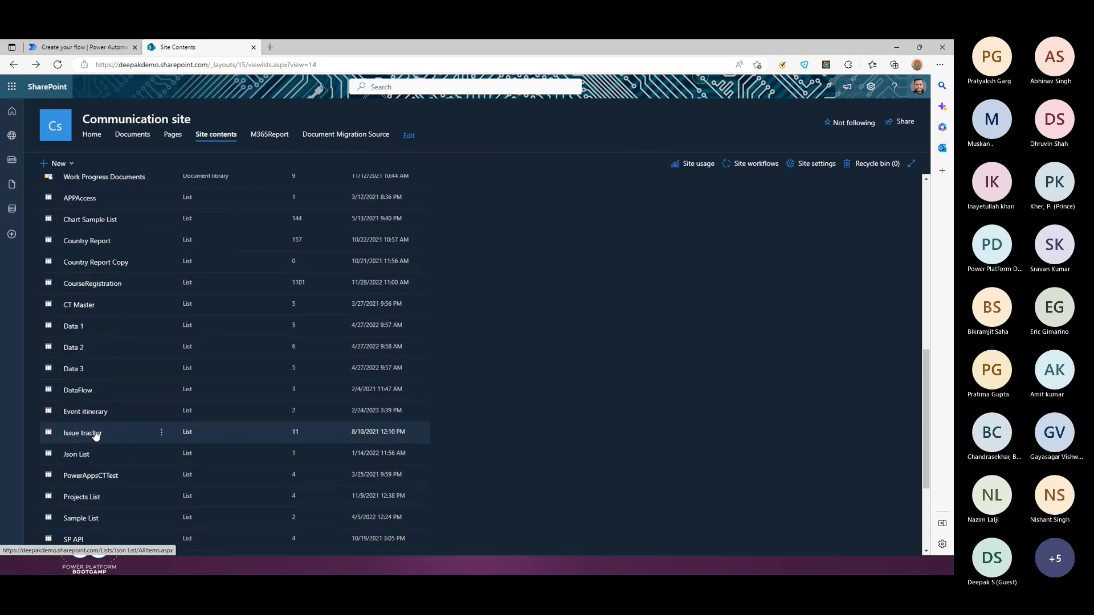
{"action": "left_click", "coordinate": [86, 412]}
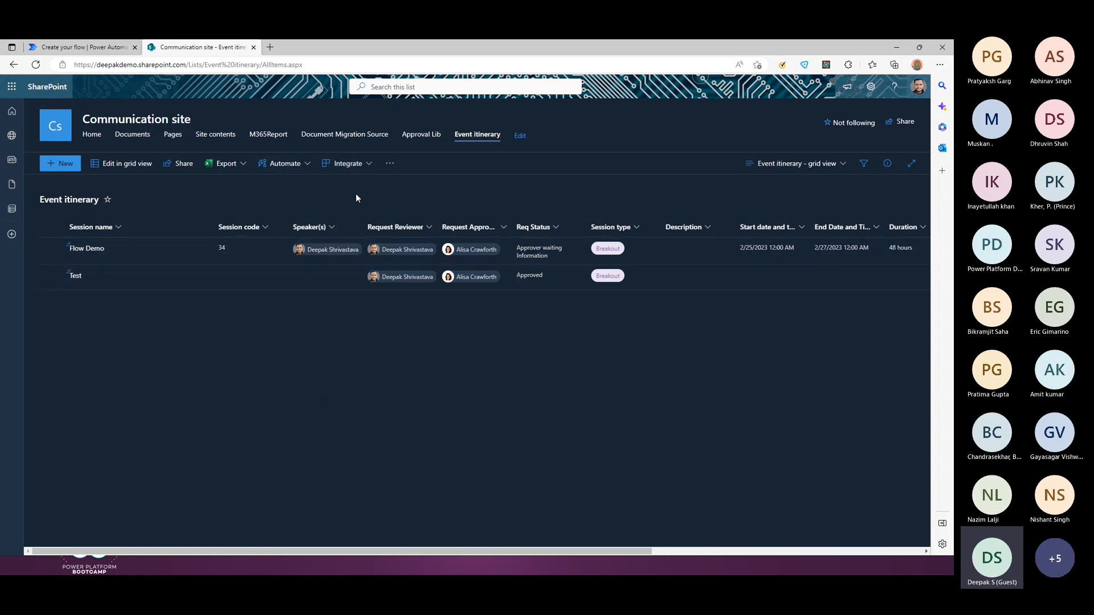
Step: Widen the Request Approver and Req Status columns in the Event itinerary list
{"action": "left_click_drag", "start_coordinate": [353, 210], "coordinate": [567, 316]}
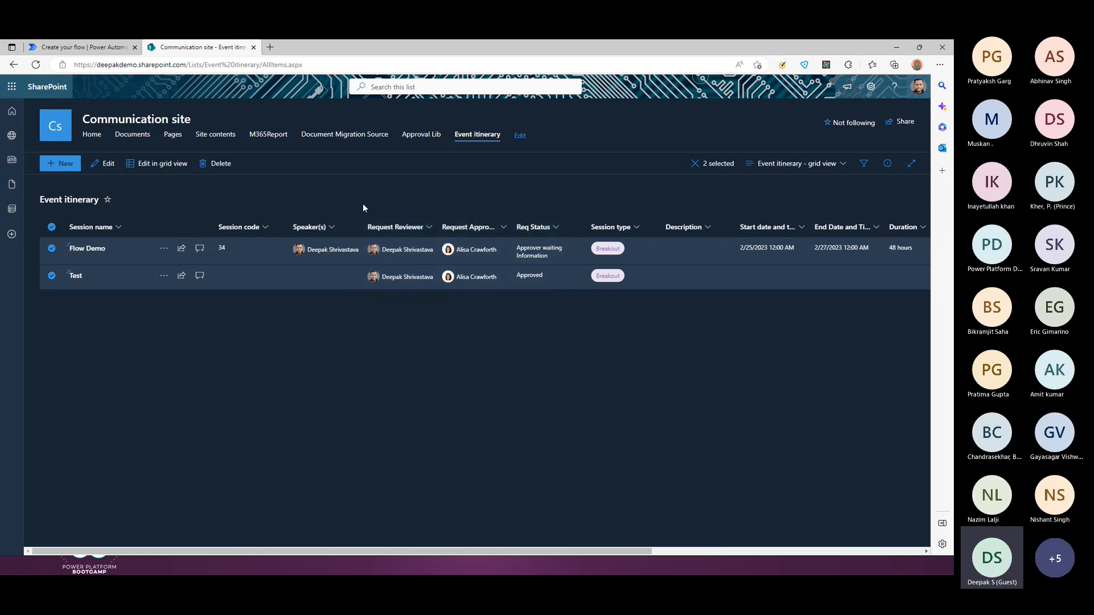
{"action": "left_click", "coordinate": [231, 398]}
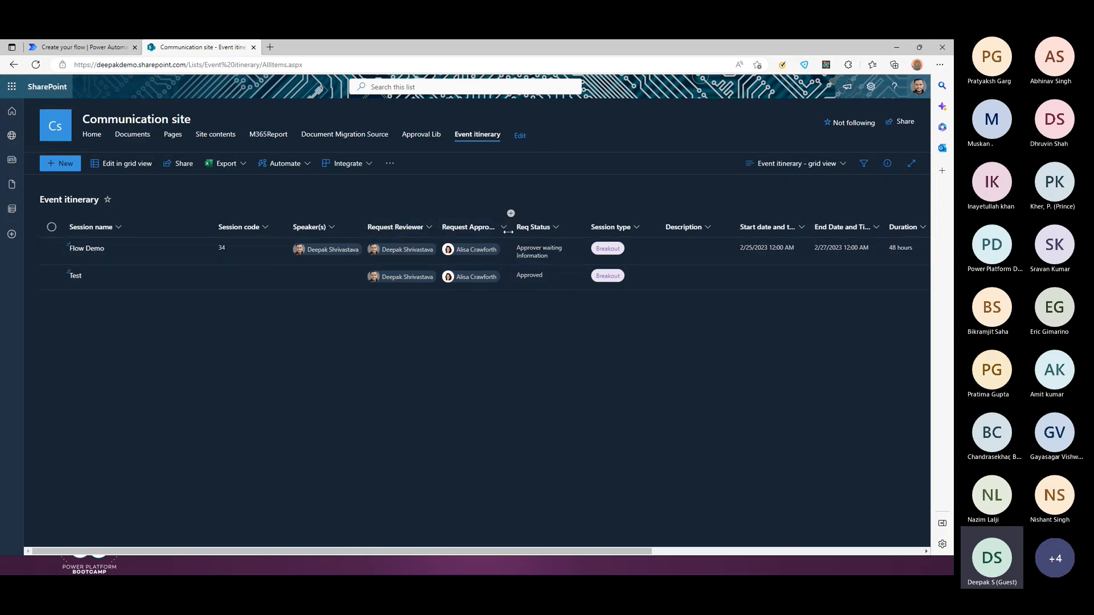
{"action": "left_click_drag", "start_coordinate": [515, 228], "coordinate": [549, 231]}
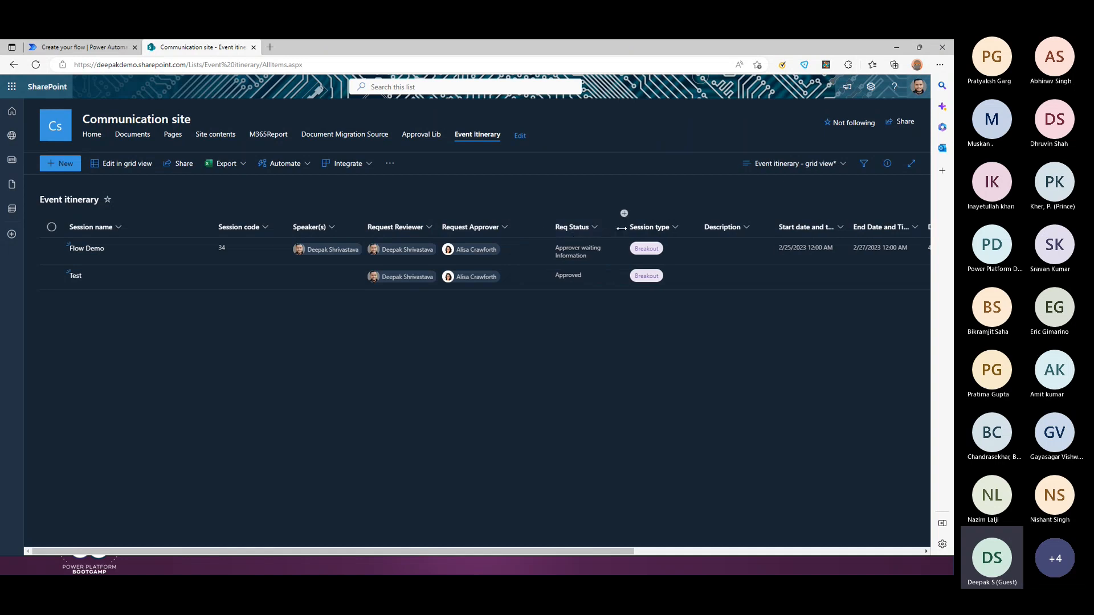
{"action": "left_click_drag", "start_coordinate": [624, 228], "coordinate": [639, 228]}
Step: Inspect the Request Reviewer and Request Approver fields on a new item form, then discard it
{"action": "left_click", "coordinate": [61, 165]}
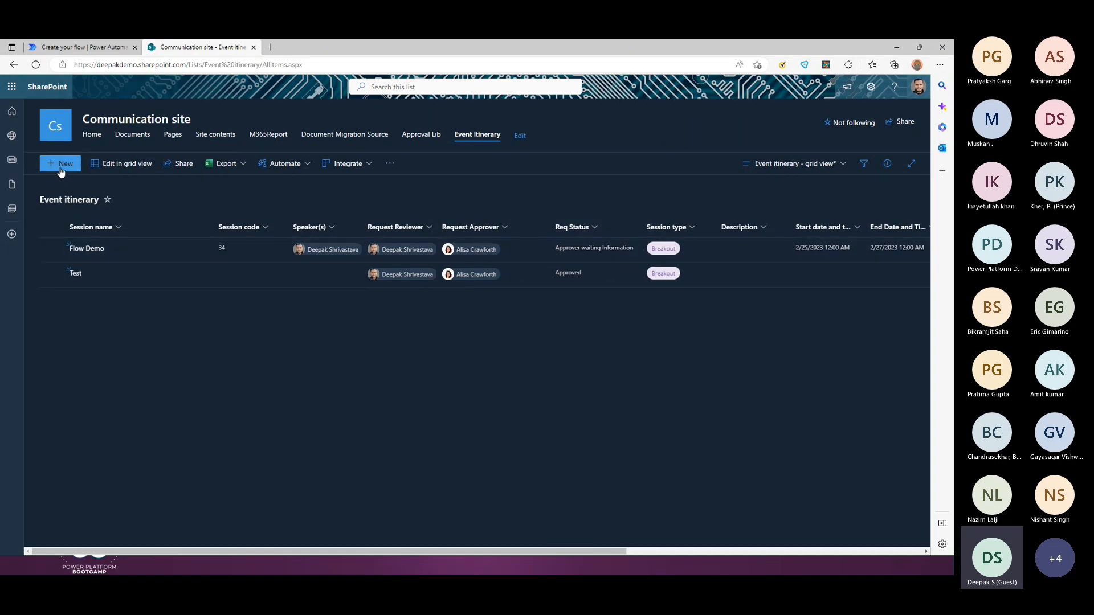
{"action": "scroll", "coordinate": [576, 356], "scroll_direction": "down", "scroll_amount": 3}
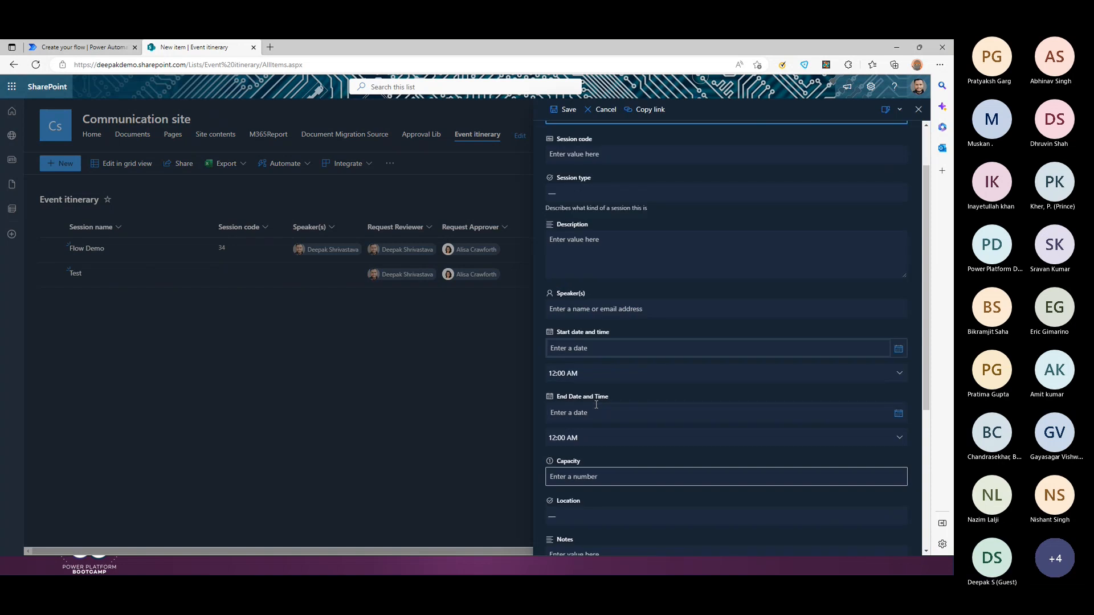
{"action": "scroll", "coordinate": [623, 372], "scroll_direction": "down", "scroll_amount": 3}
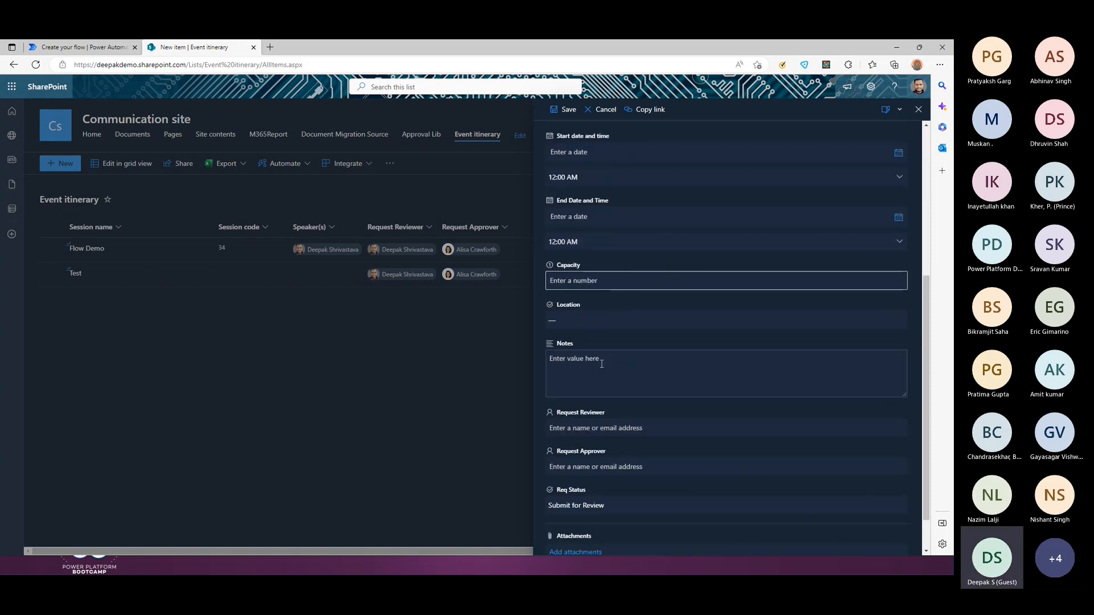
{"action": "left_click", "coordinate": [589, 381]}
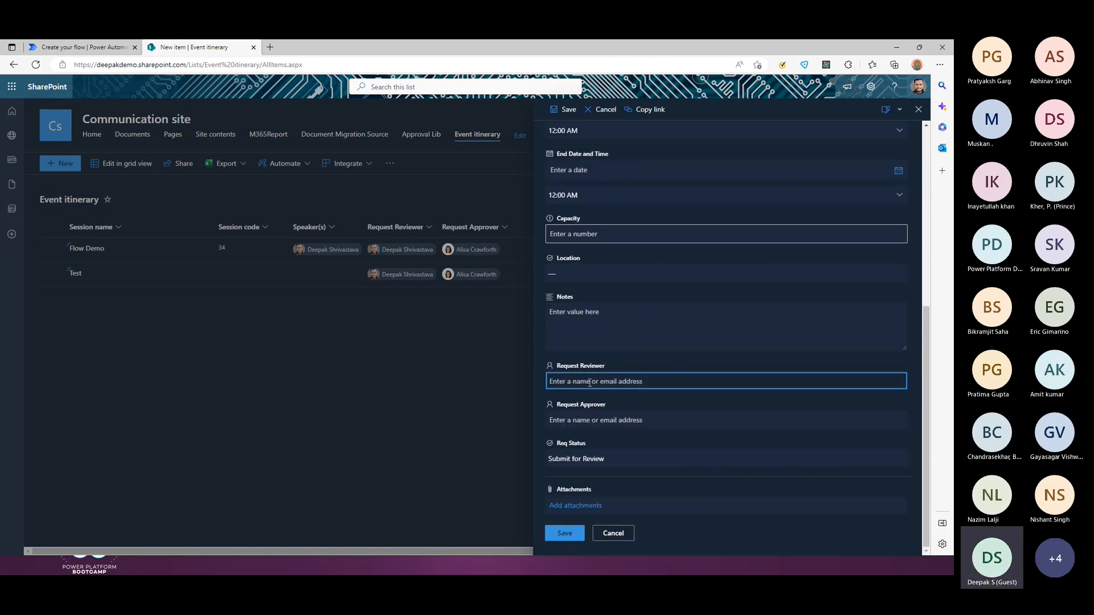
{"action": "left_click", "coordinate": [616, 421]}
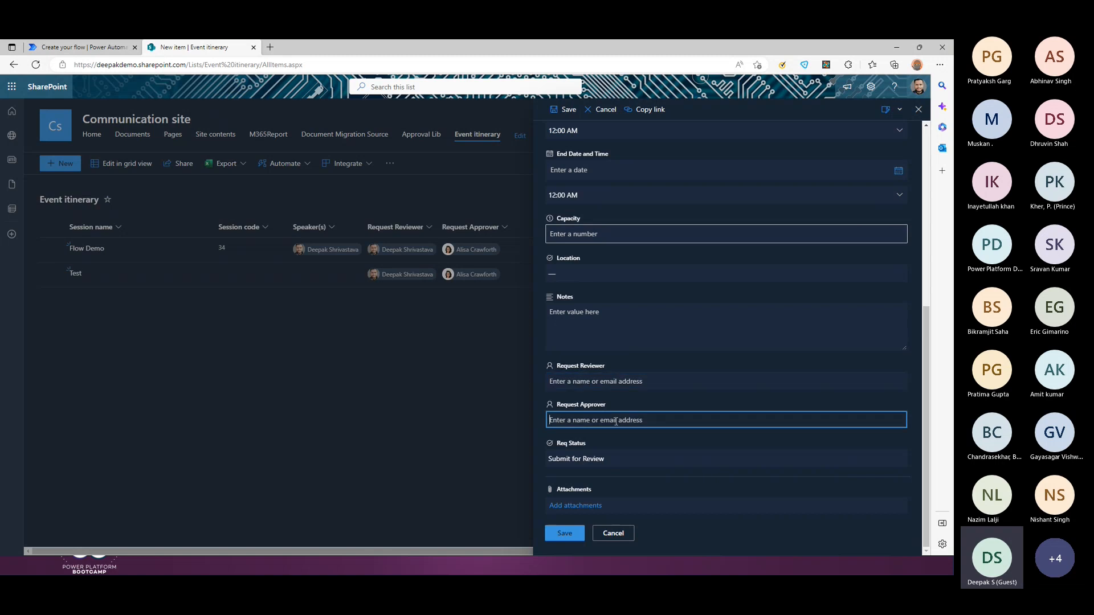
{"action": "left_click", "coordinate": [918, 110]}
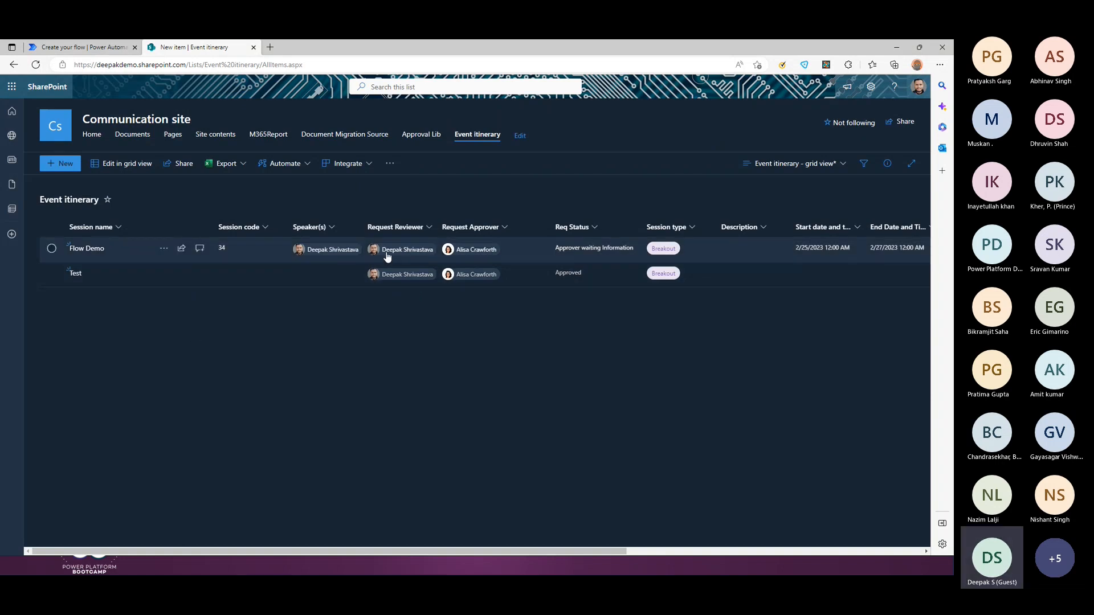
Step: Bring the Demo2 flow editor back into view
{"action": "mouse_move", "coordinate": [387, 257]}
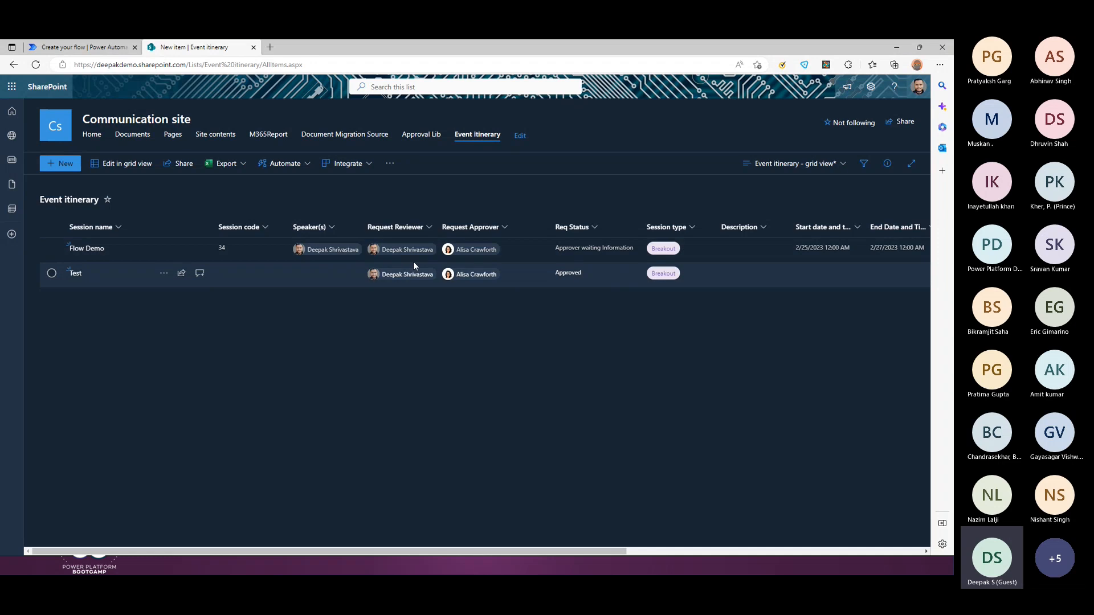
{"action": "mouse_move", "coordinate": [473, 250]}
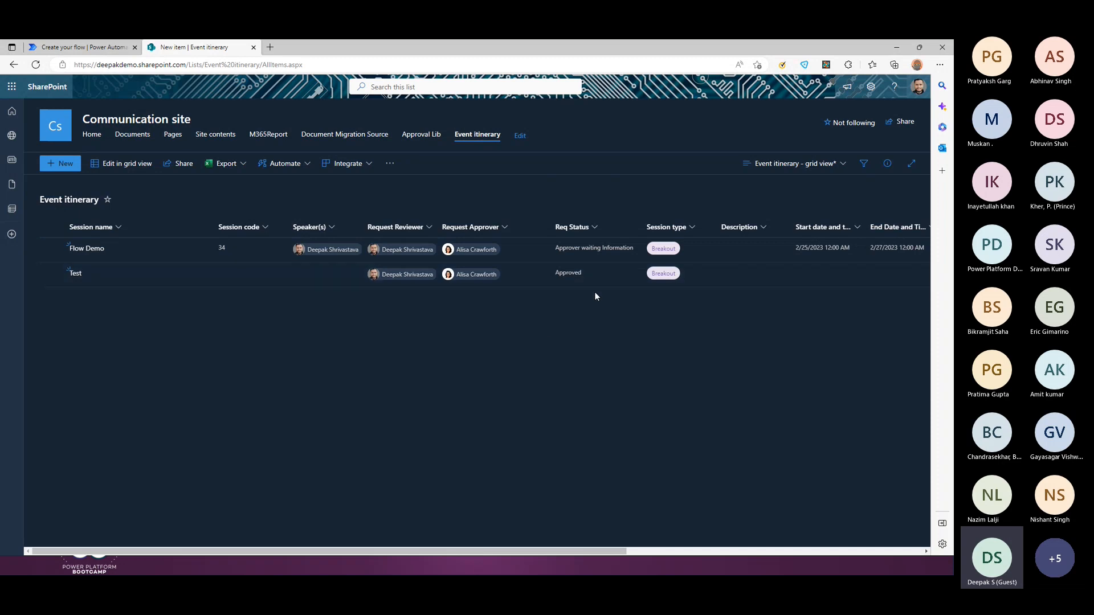
{"action": "left_click", "coordinate": [895, 48]}
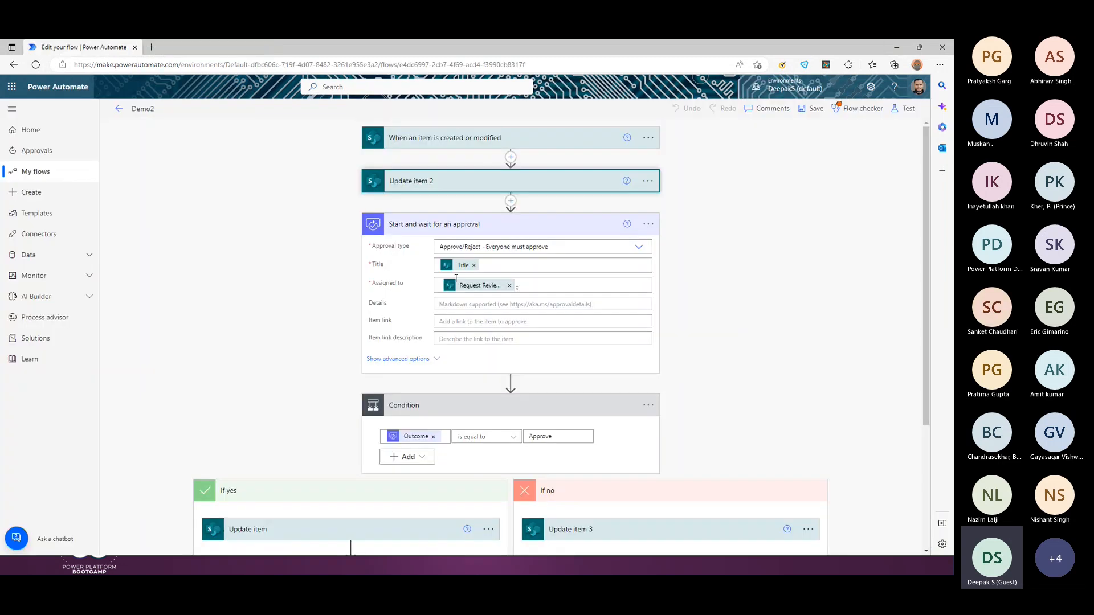
Step: Expand the trigger and Update item 2 to confirm Req Status In Review, then return to SharePoint
{"action": "left_click", "coordinate": [444, 143]}
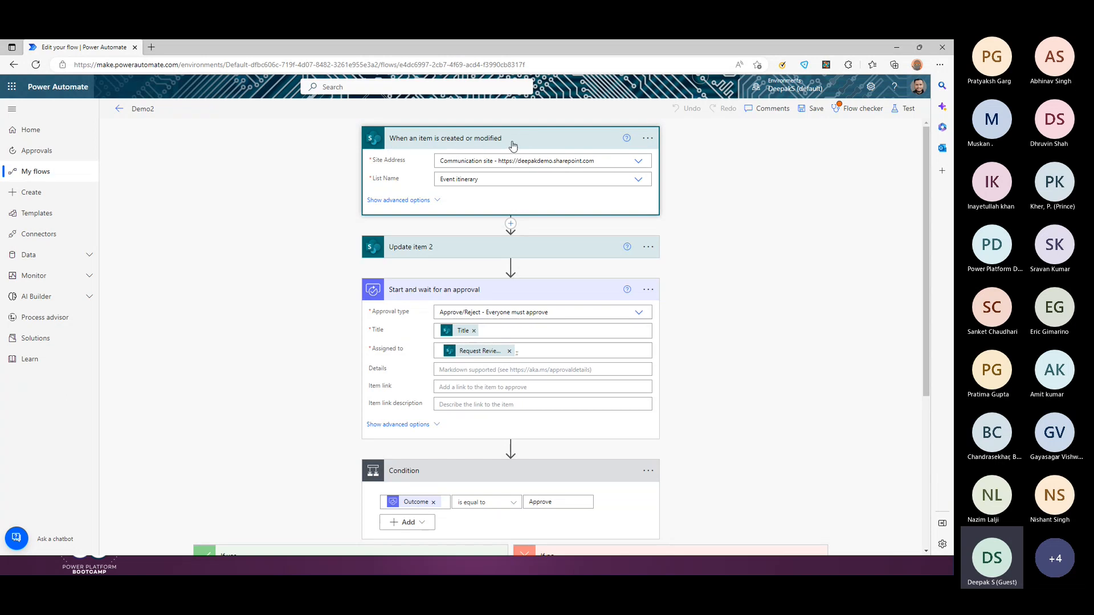
{"action": "left_click", "coordinate": [445, 253]}
{"action": "scroll", "coordinate": [501, 239], "scroll_direction": "down", "scroll_amount": 1}
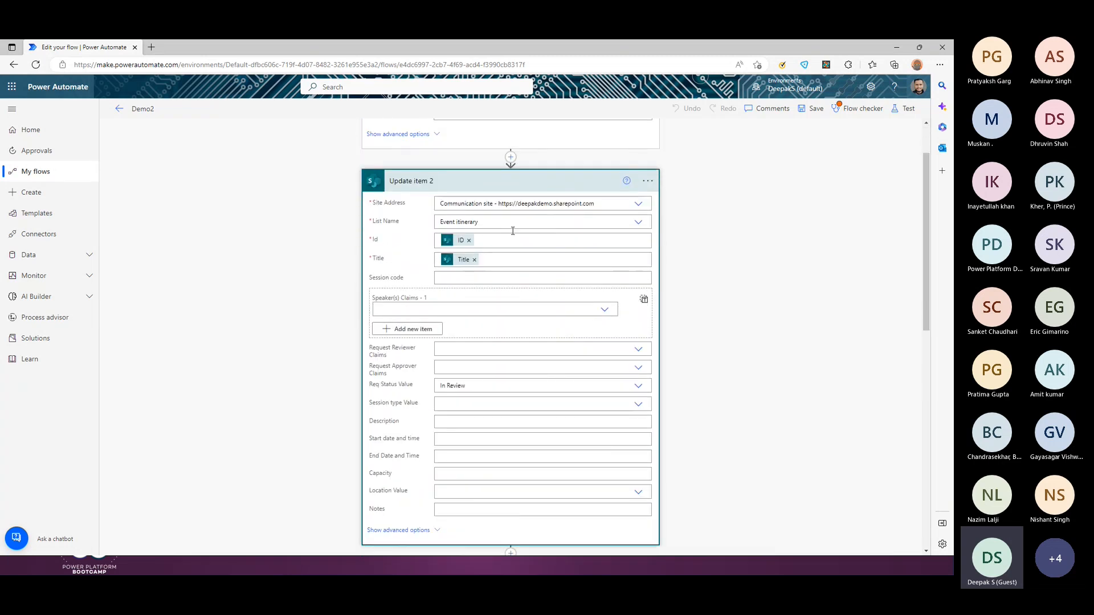
{"action": "scroll", "coordinate": [519, 251], "scroll_direction": "down", "scroll_amount": 2}
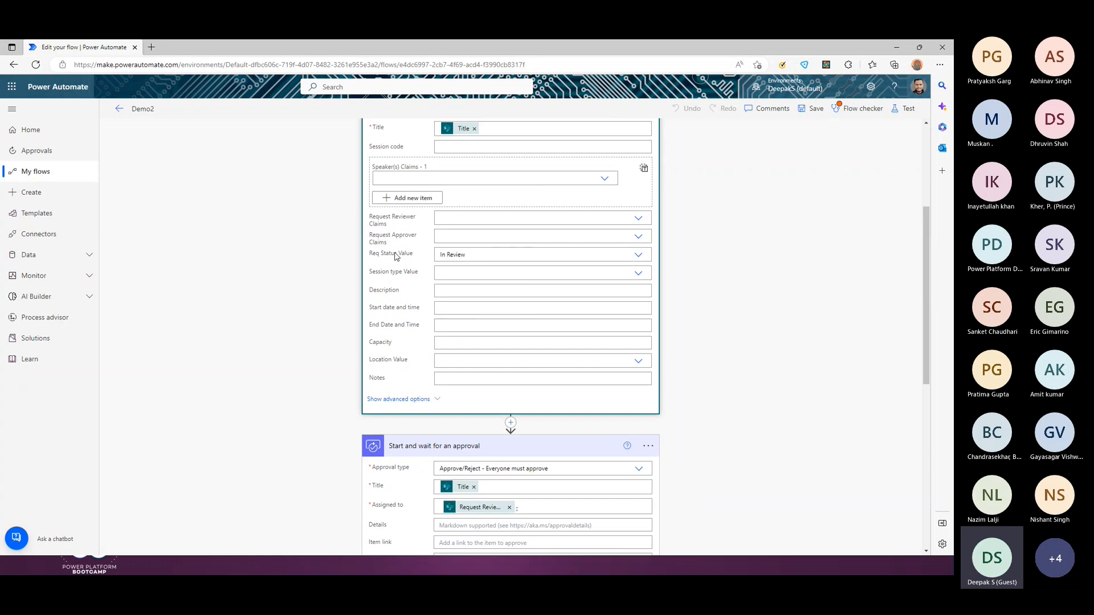
{"action": "key", "text": "alt+Tab"}
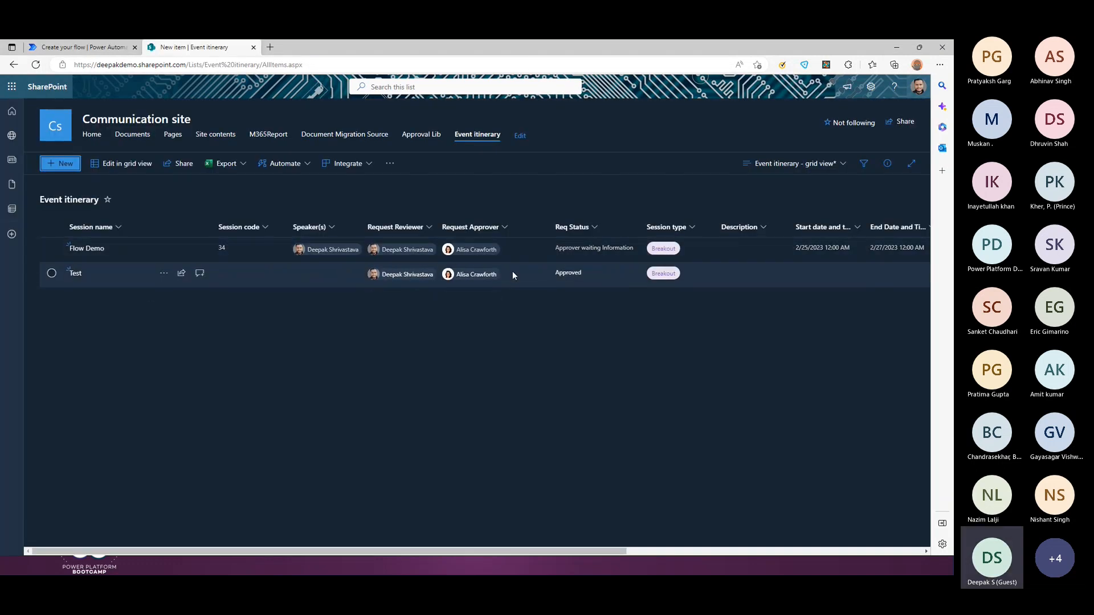
Step: Open a new Event itinerary item form to see its default Req Status, Submit for Review
{"action": "left_click", "coordinate": [65, 164]}
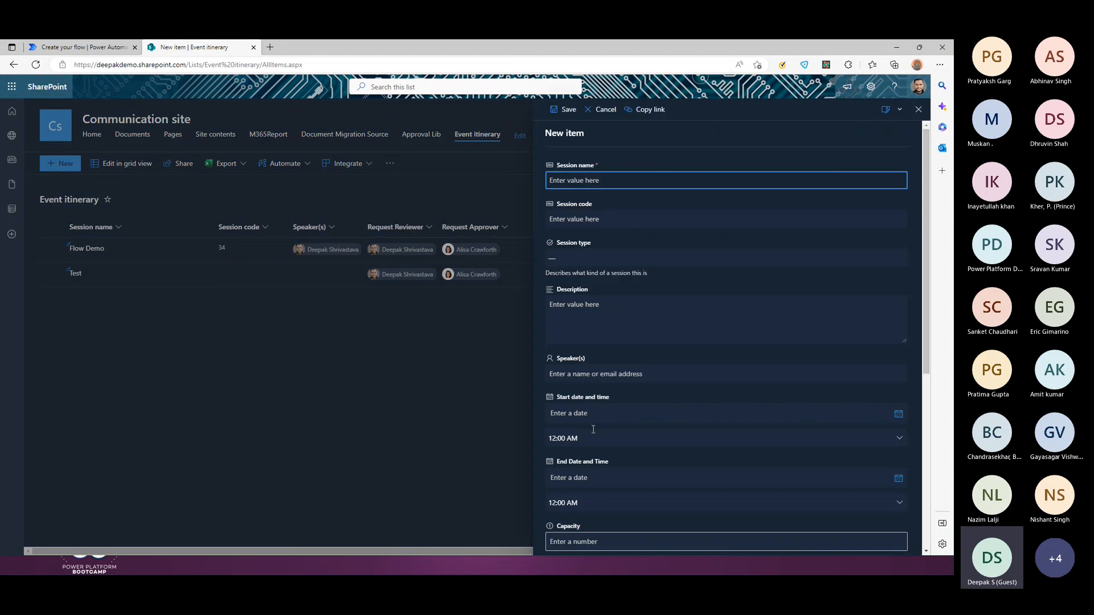
{"action": "scroll", "coordinate": [611, 461], "scroll_direction": "down", "scroll_amount": 5}
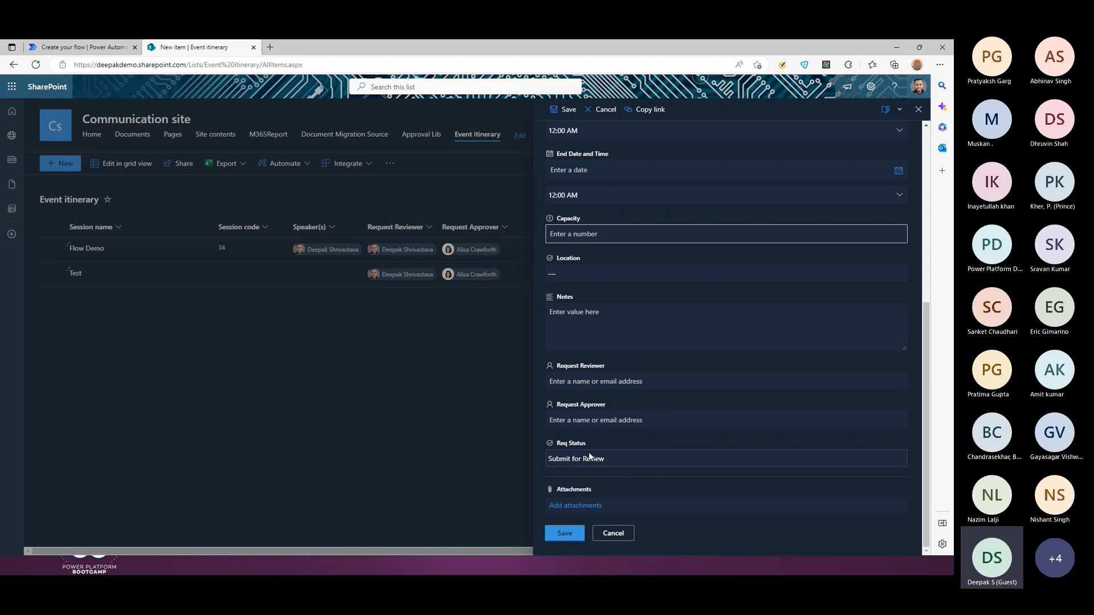
{"action": "key", "text": "alt+Tab"}
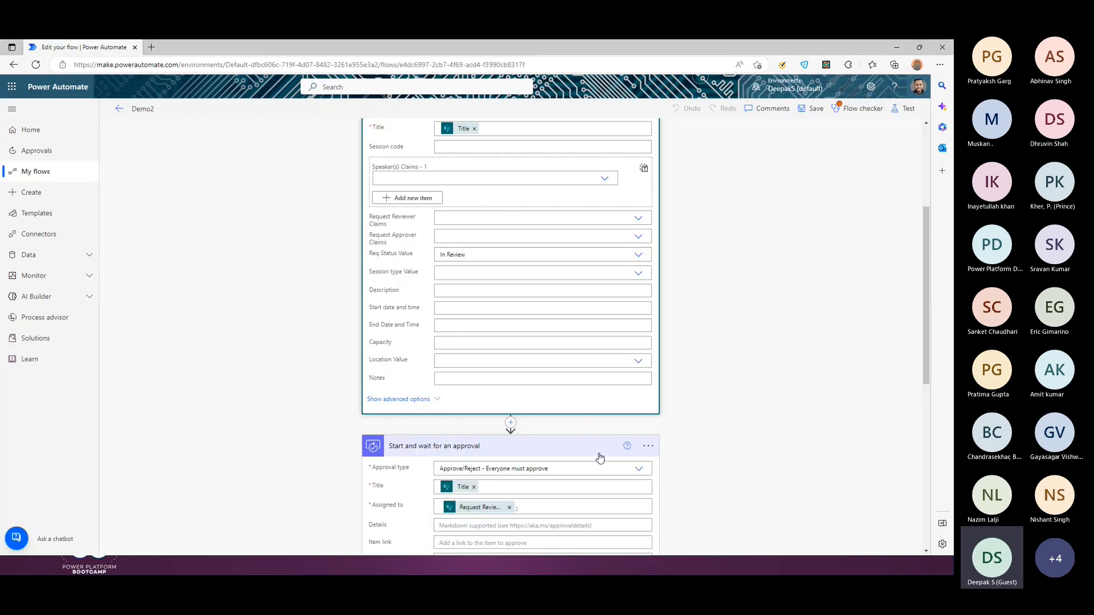
{"action": "scroll", "coordinate": [462, 356], "scroll_direction": "up", "scroll_amount": 1}
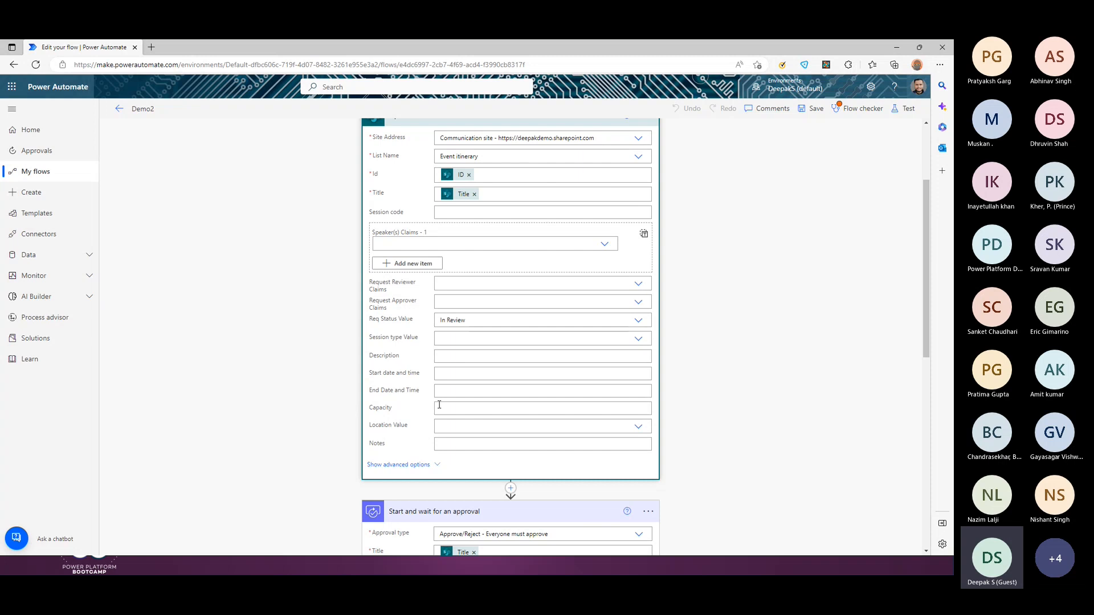
{"action": "scroll", "coordinate": [487, 325], "scroll_direction": "down", "scroll_amount": 4}
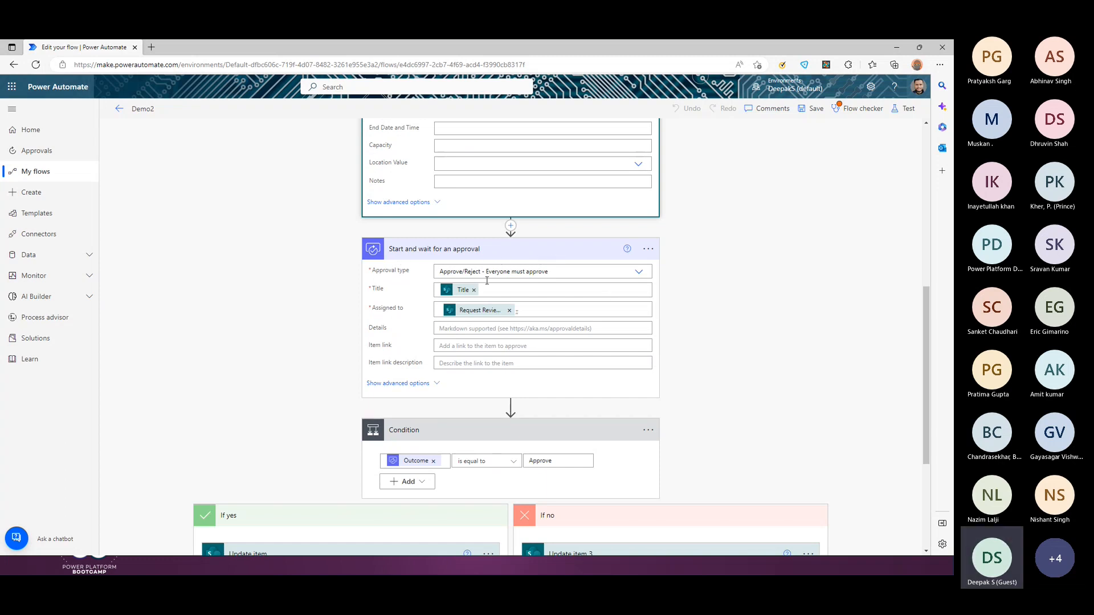
{"action": "left_click", "coordinate": [546, 312]}
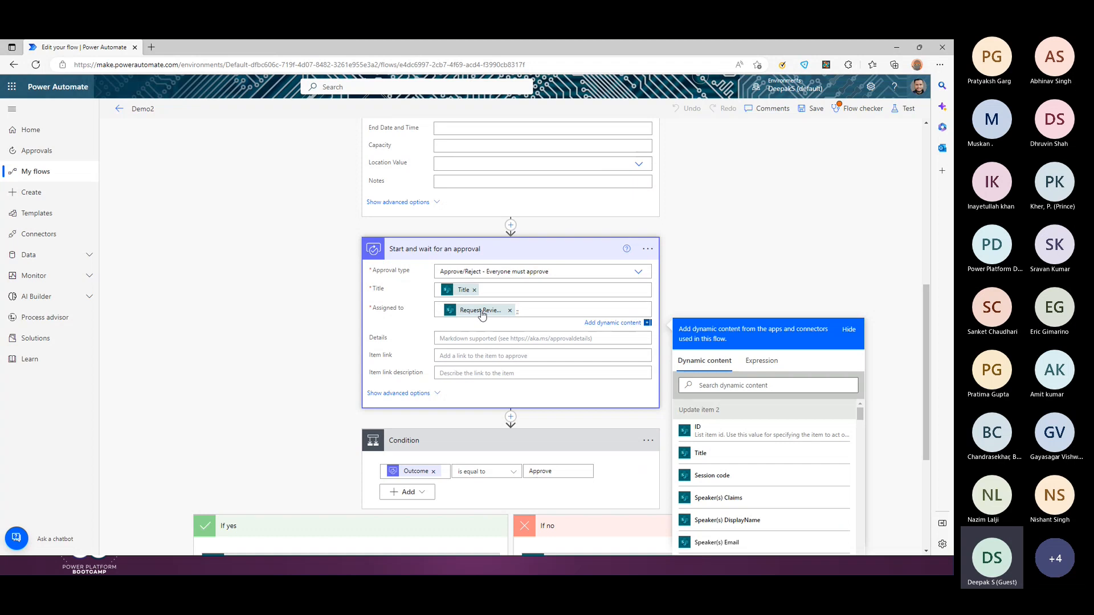
{"action": "scroll", "coordinate": [481, 315], "scroll_direction": "down", "scroll_amount": 3}
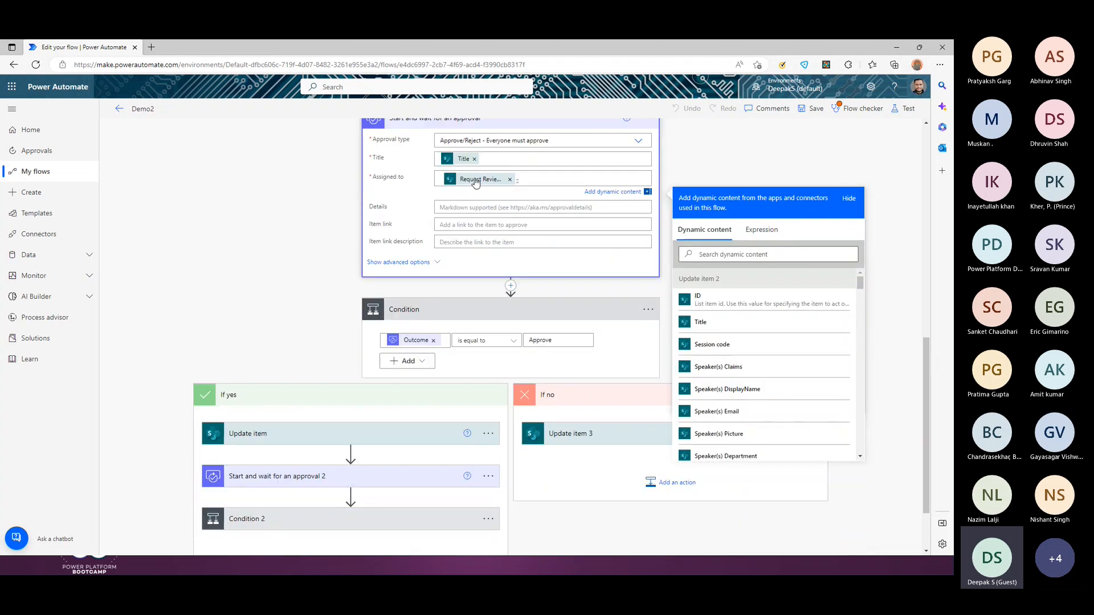
{"action": "scroll", "coordinate": [744, 382], "scroll_direction": "down", "scroll_amount": 3}
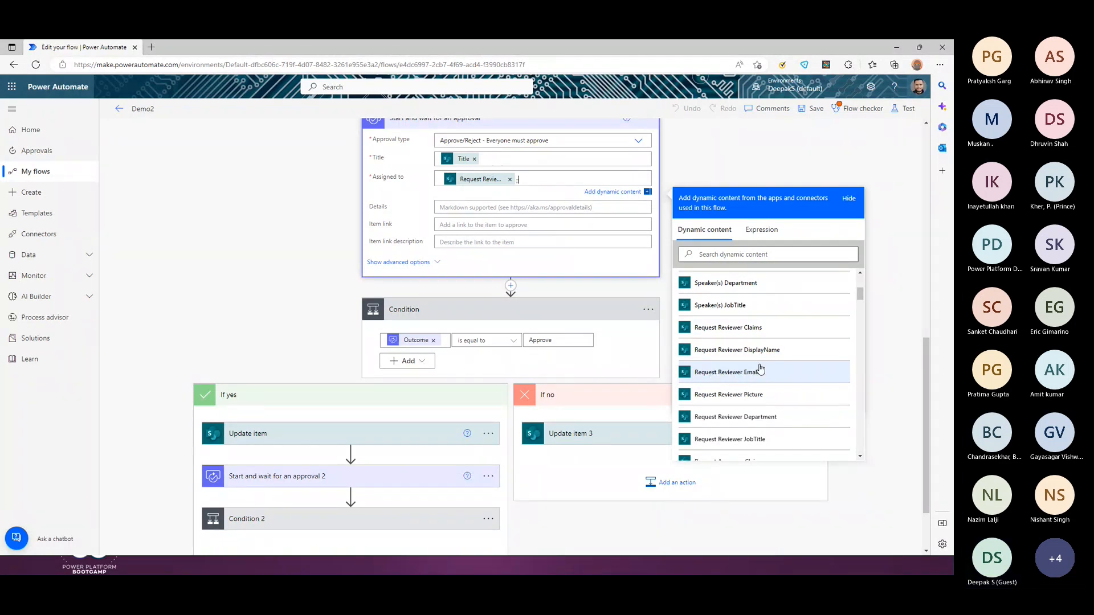
{"action": "left_click", "coordinate": [259, 292]}
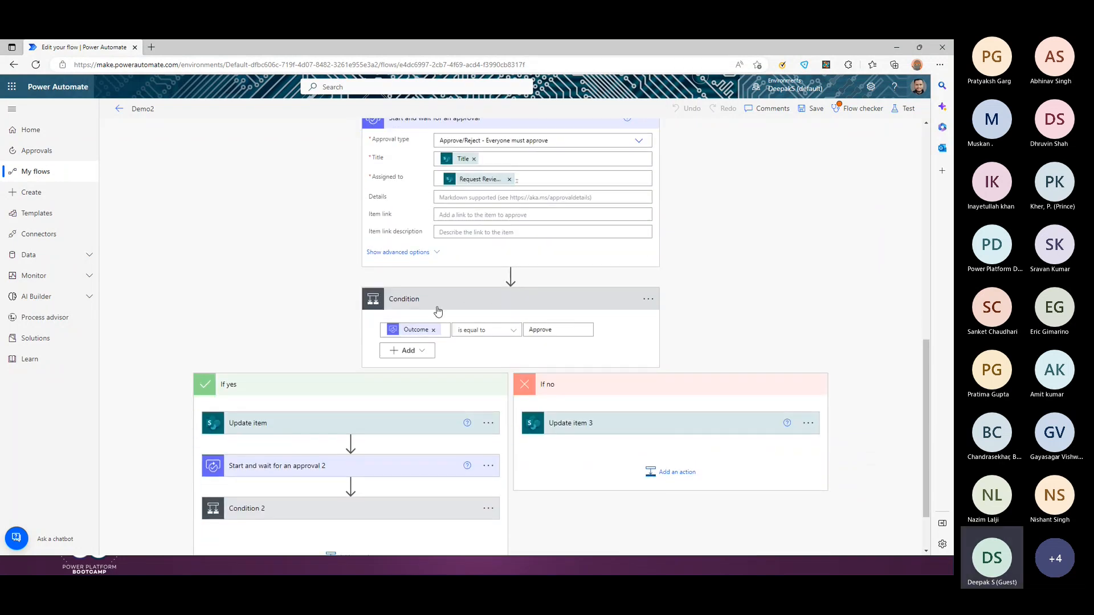
{"action": "scroll", "coordinate": [438, 311], "scroll_direction": "up", "scroll_amount": 1}
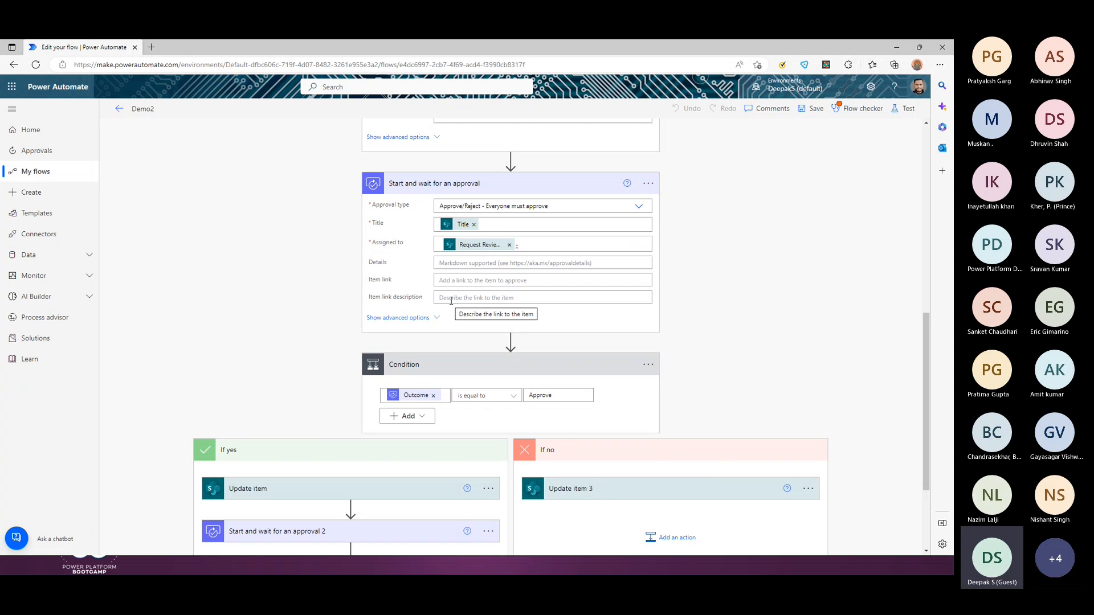
{"action": "scroll", "coordinate": [451, 301], "scroll_direction": "down", "scroll_amount": 1}
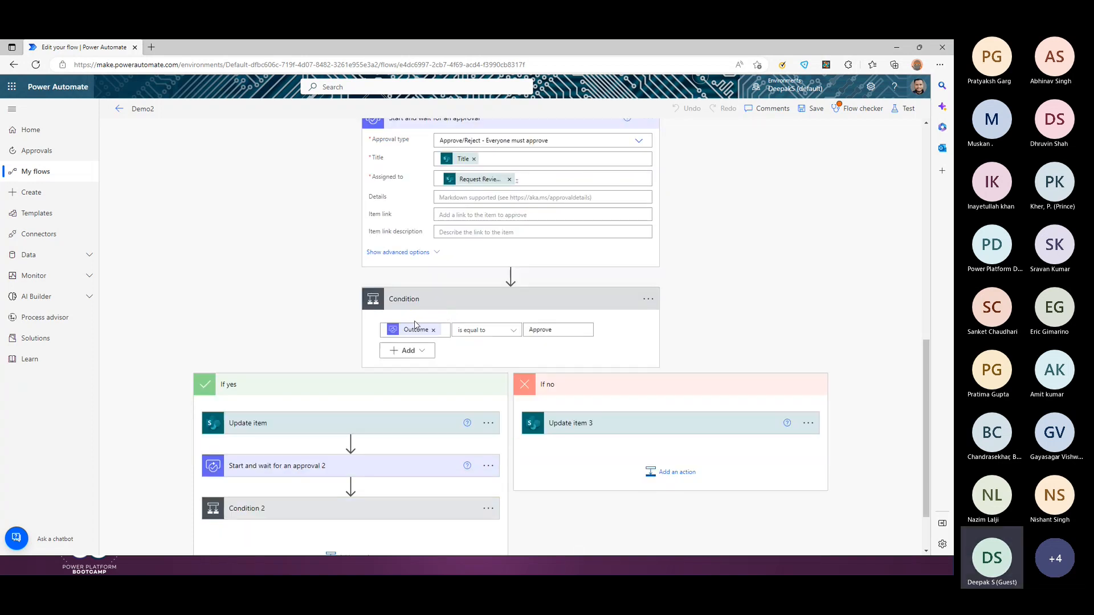
{"action": "scroll", "coordinate": [533, 351], "scroll_direction": "down", "scroll_amount": 1}
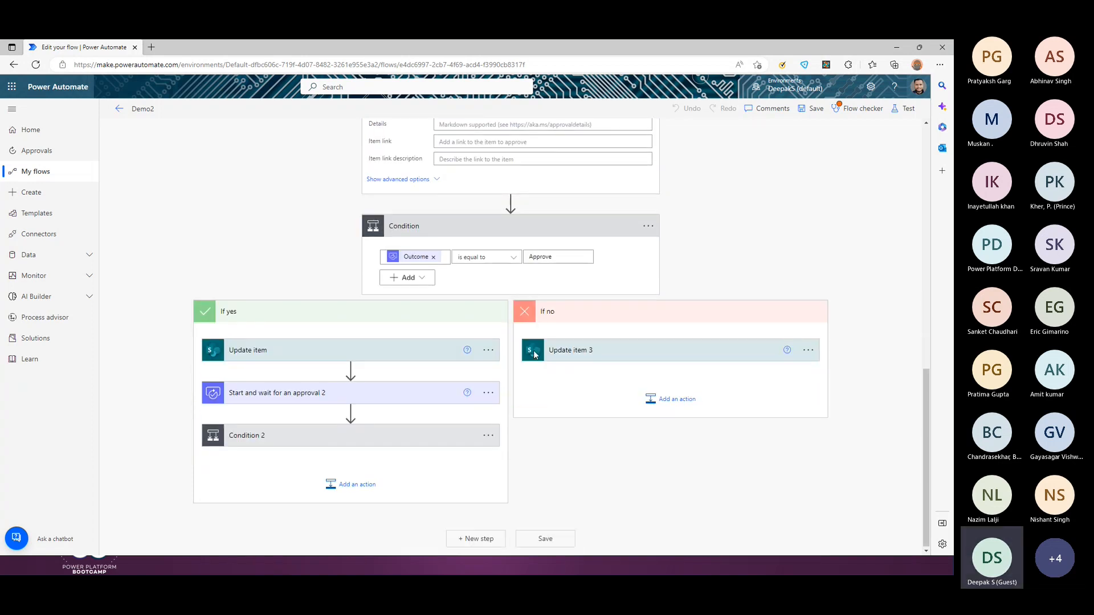
Step: Expand the If yes branch's Update item step and pan across the canvas
{"action": "left_click", "coordinate": [399, 354]}
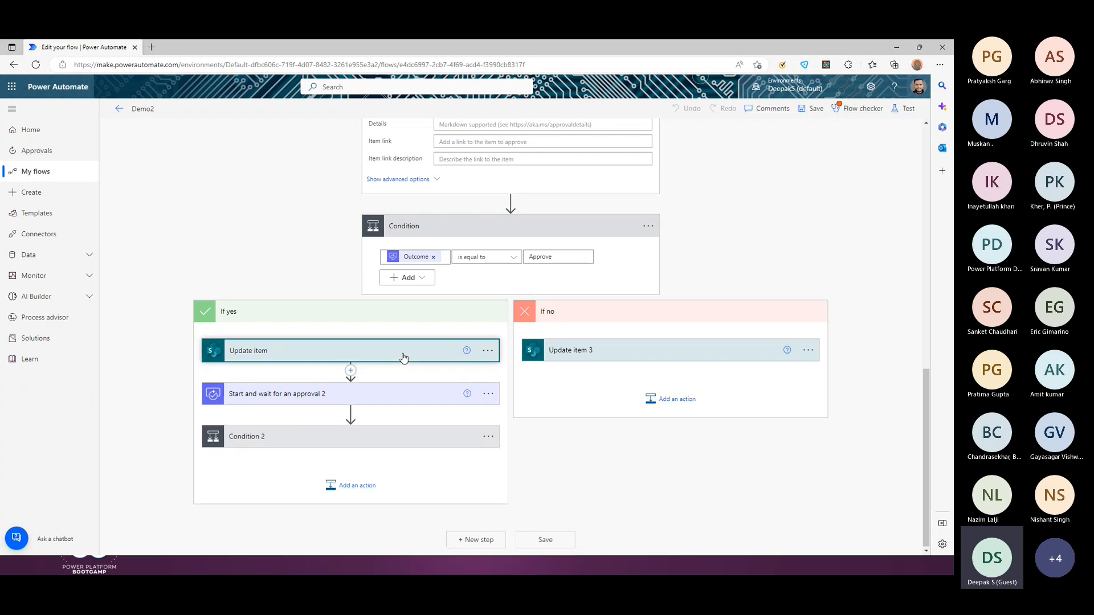
{"action": "scroll", "coordinate": [344, 393], "scroll_direction": "down", "scroll_amount": 1}
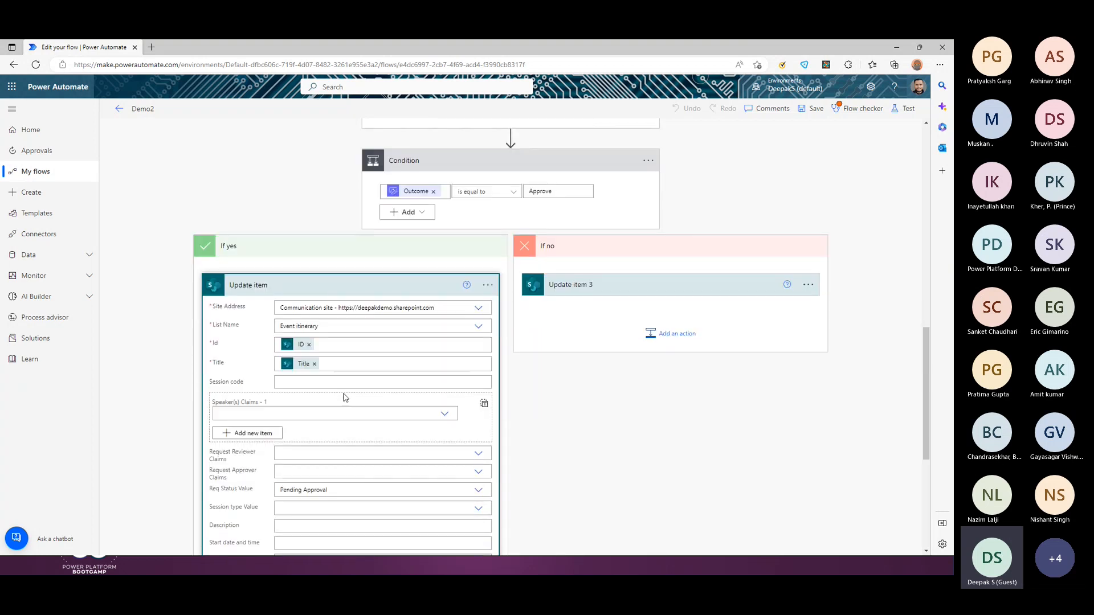
{"action": "scroll", "coordinate": [344, 397], "scroll_direction": "down", "scroll_amount": 2}
{"action": "left_click_drag", "start_coordinate": [210, 359], "coordinate": [434, 355]}
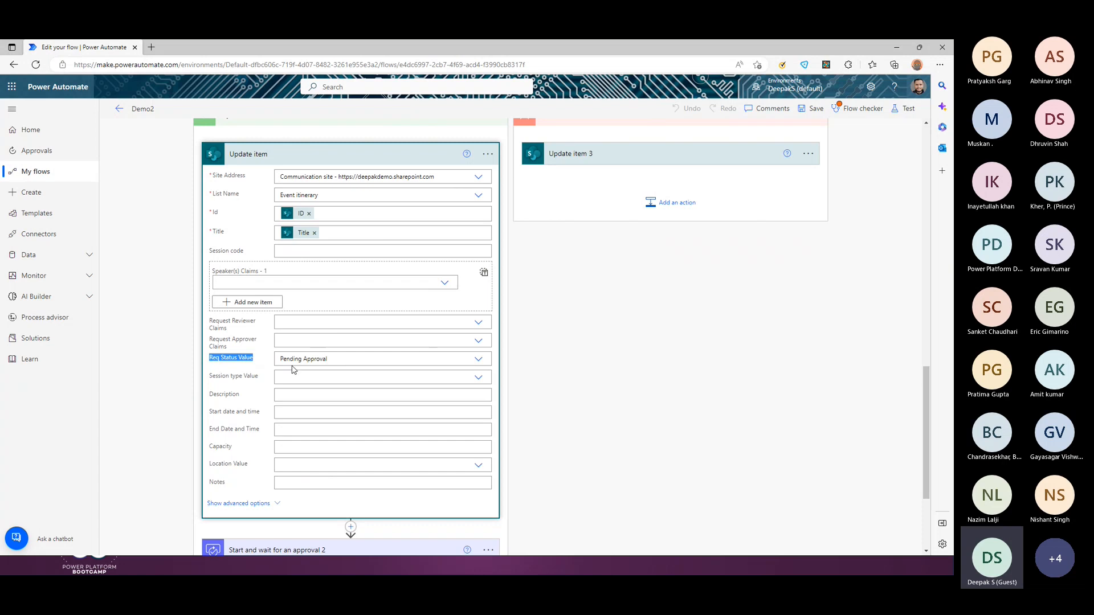
{"action": "scroll", "coordinate": [365, 363], "scroll_direction": "down", "scroll_amount": 3}
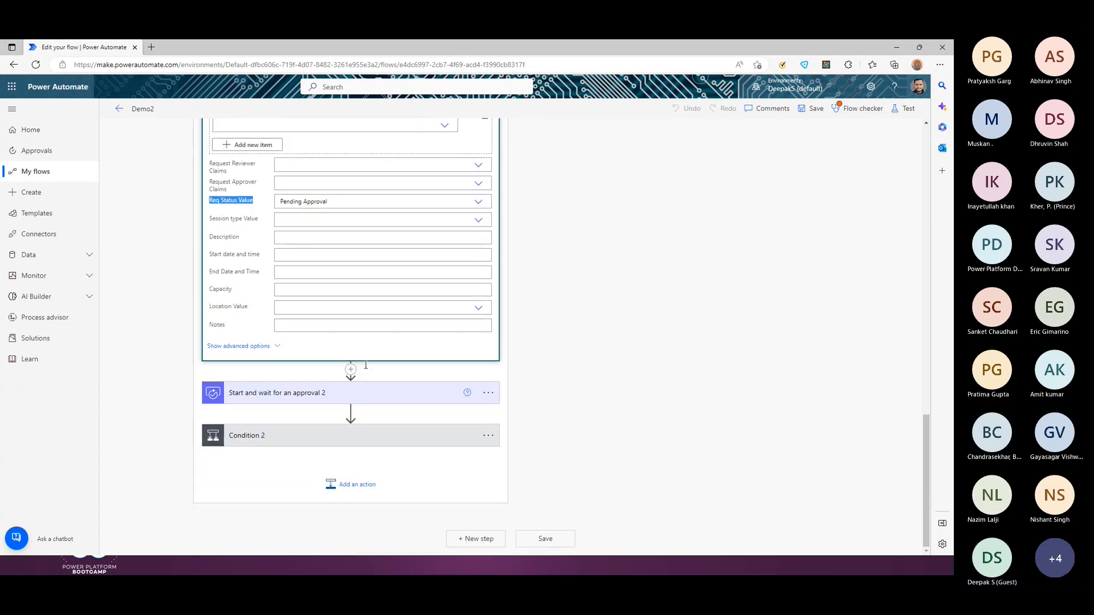
{"action": "scroll", "coordinate": [334, 354], "scroll_direction": "up", "scroll_amount": 6}
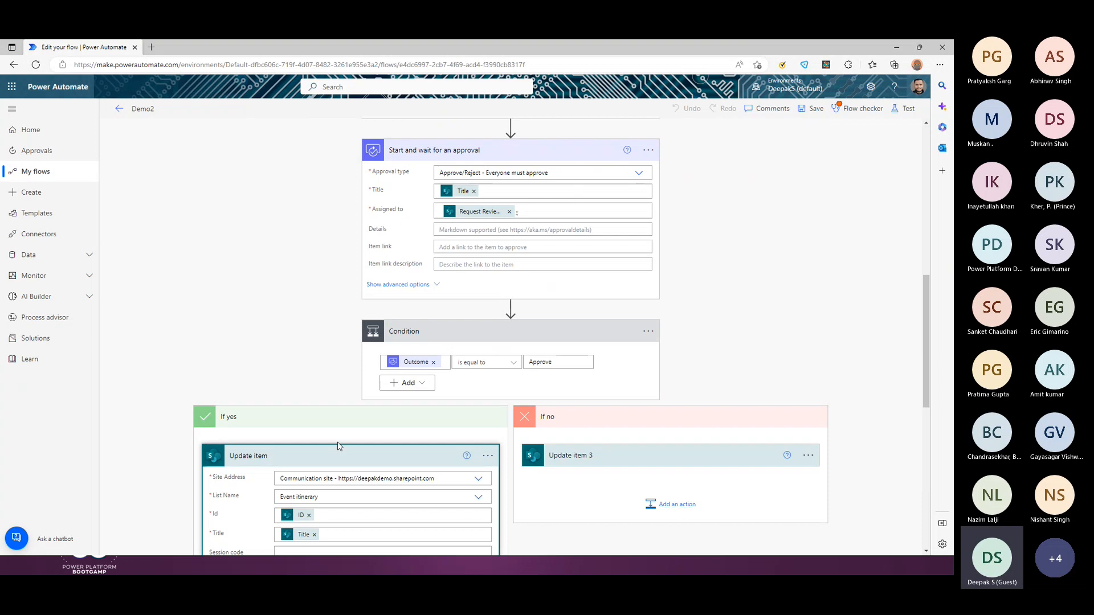
{"action": "scroll", "coordinate": [342, 439], "scroll_direction": "down", "scroll_amount": 6}
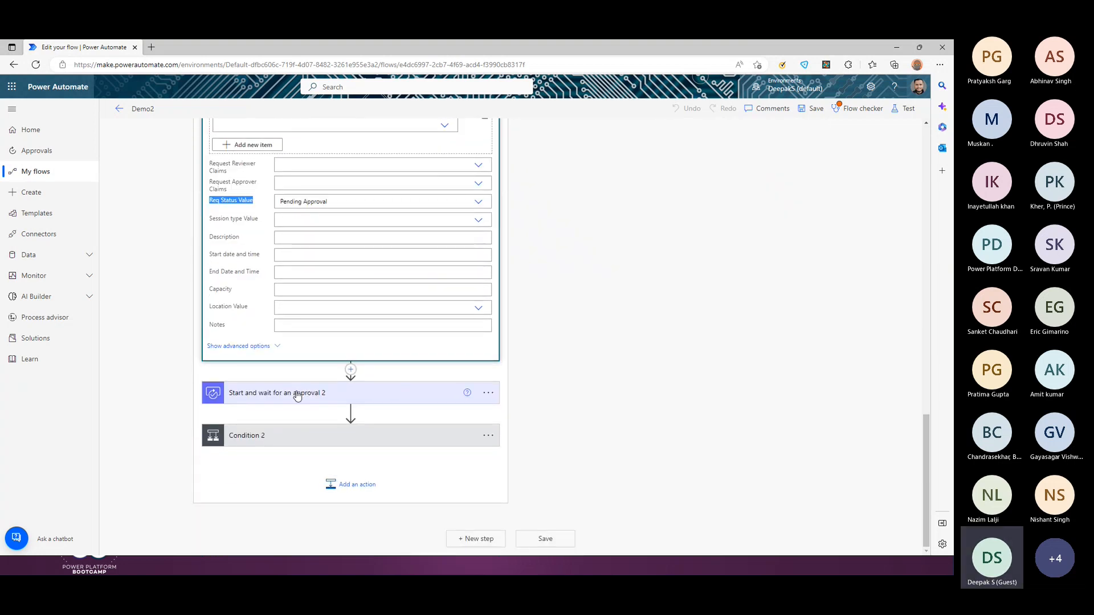
Step: Add a semicolon after Request Approver in approval 2's Assigned to, then expand Condition 2
{"action": "left_click", "coordinate": [297, 395]}
{"action": "scroll", "coordinate": [313, 406], "scroll_direction": "down", "scroll_amount": 2}
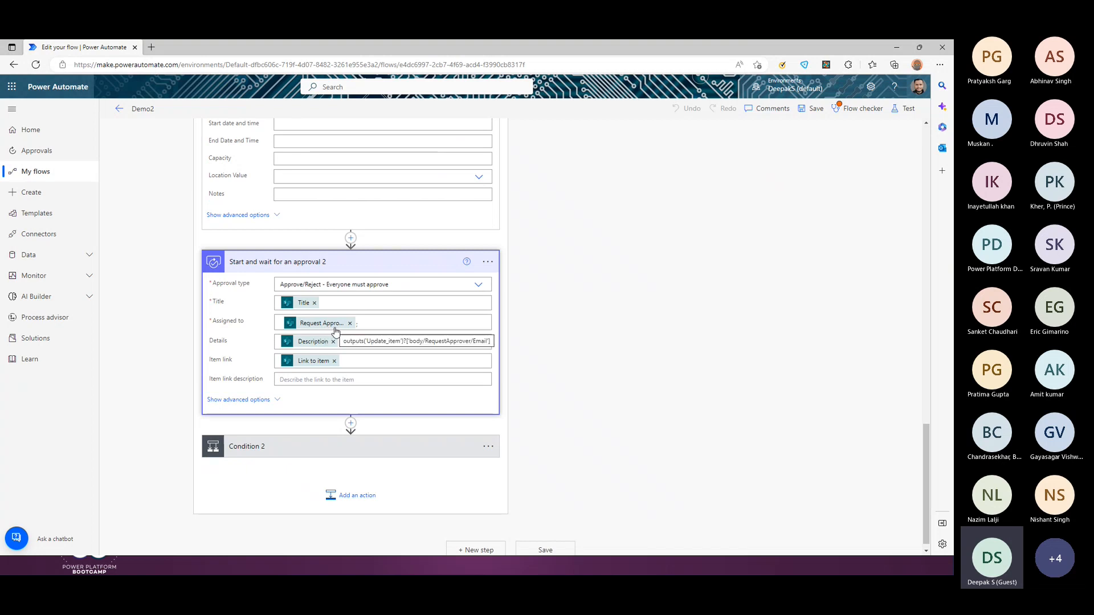
{"action": "left_click", "coordinate": [406, 326]}
{"action": "type", "text": ";"}
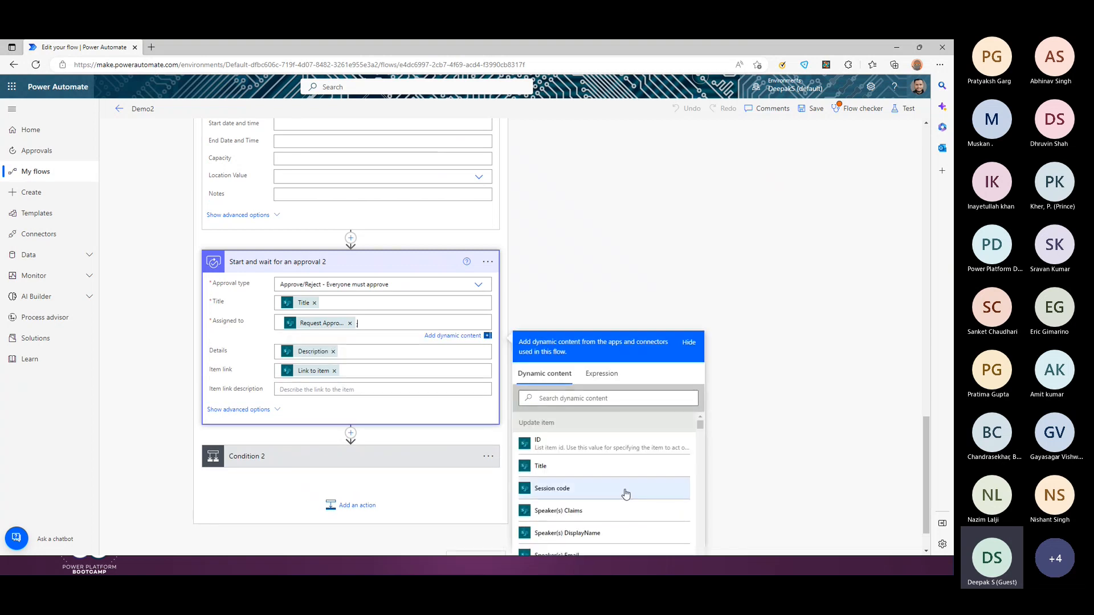
{"action": "scroll", "coordinate": [623, 488], "scroll_direction": "down", "scroll_amount": 3}
{"action": "scroll", "coordinate": [625, 456], "scroll_direction": "down", "scroll_amount": 5}
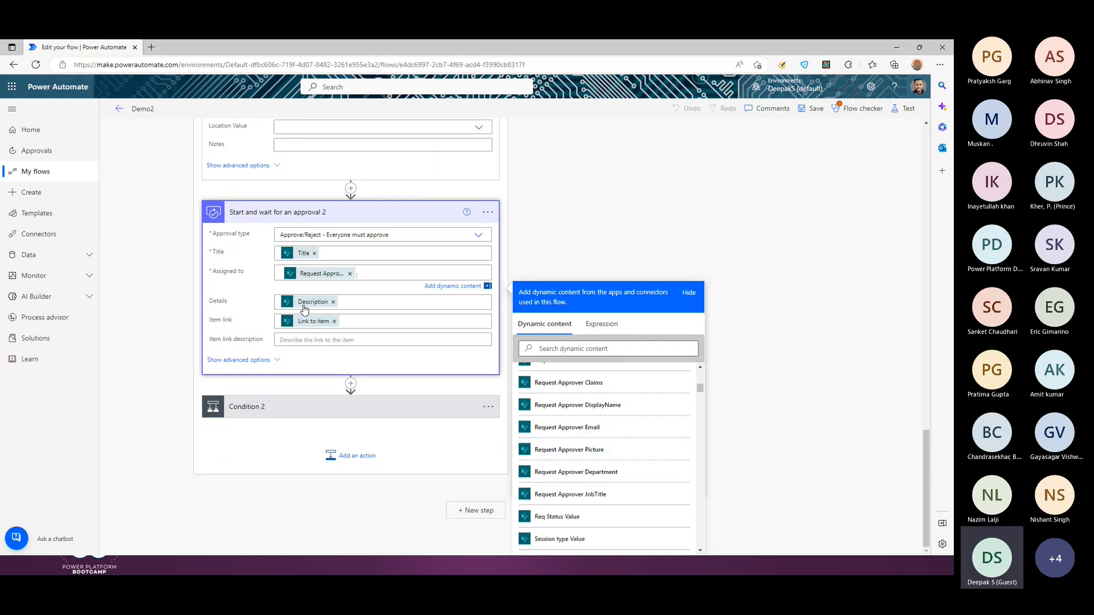
{"action": "left_click", "coordinate": [557, 200]}
{"action": "left_click", "coordinate": [340, 439]}
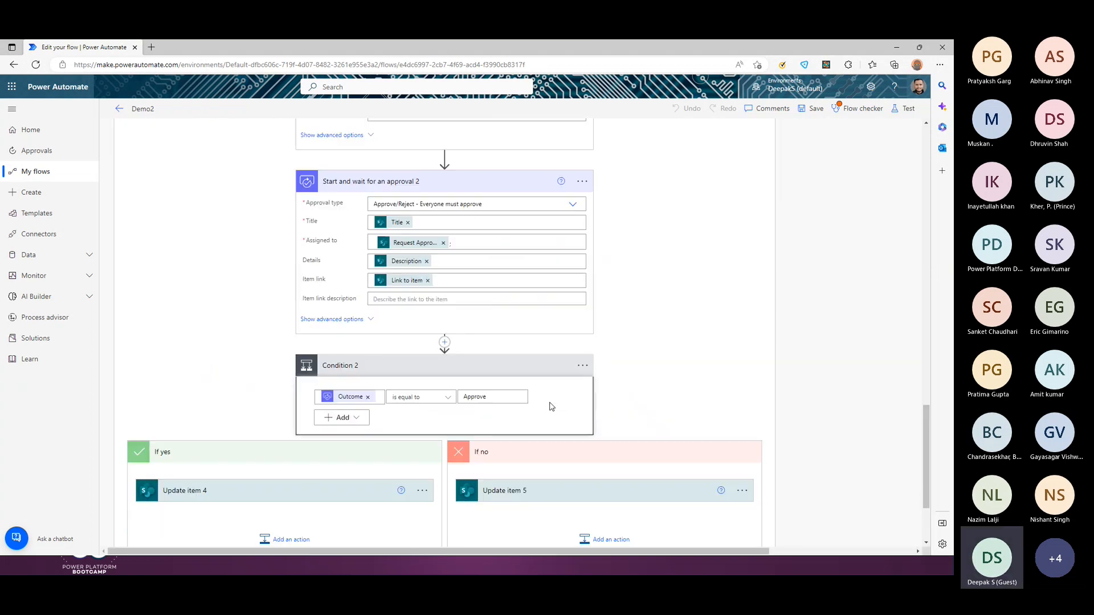
Step: Check Condition 2's Approve comparison value, leaving it unchanged
{"action": "scroll", "coordinate": [549, 408], "scroll_direction": "down", "scroll_amount": 3}
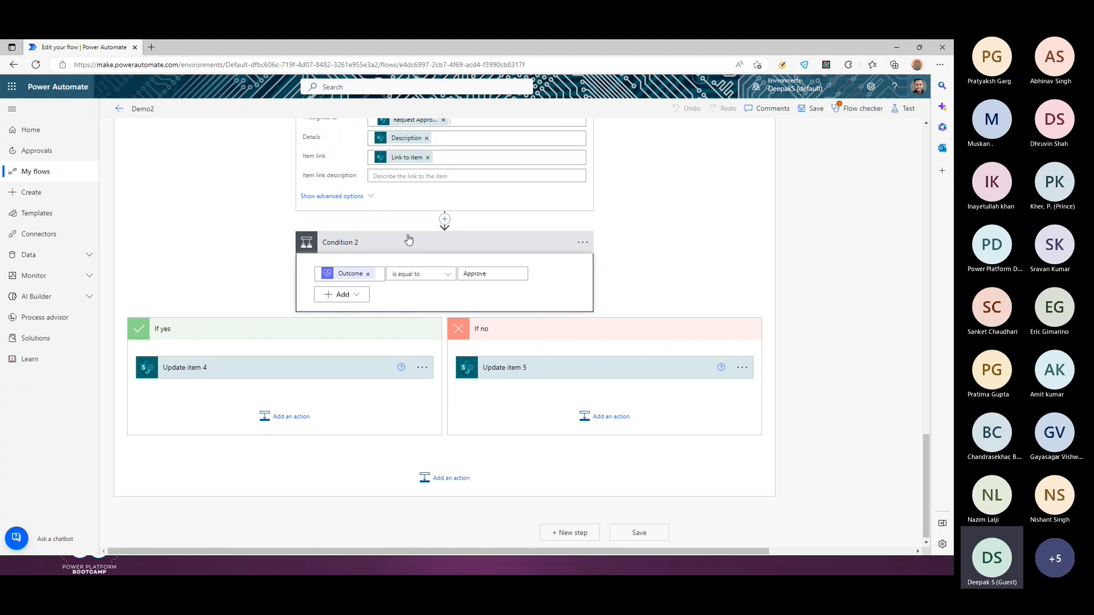
{"action": "scroll", "coordinate": [415, 310], "scroll_direction": "up", "scroll_amount": 2}
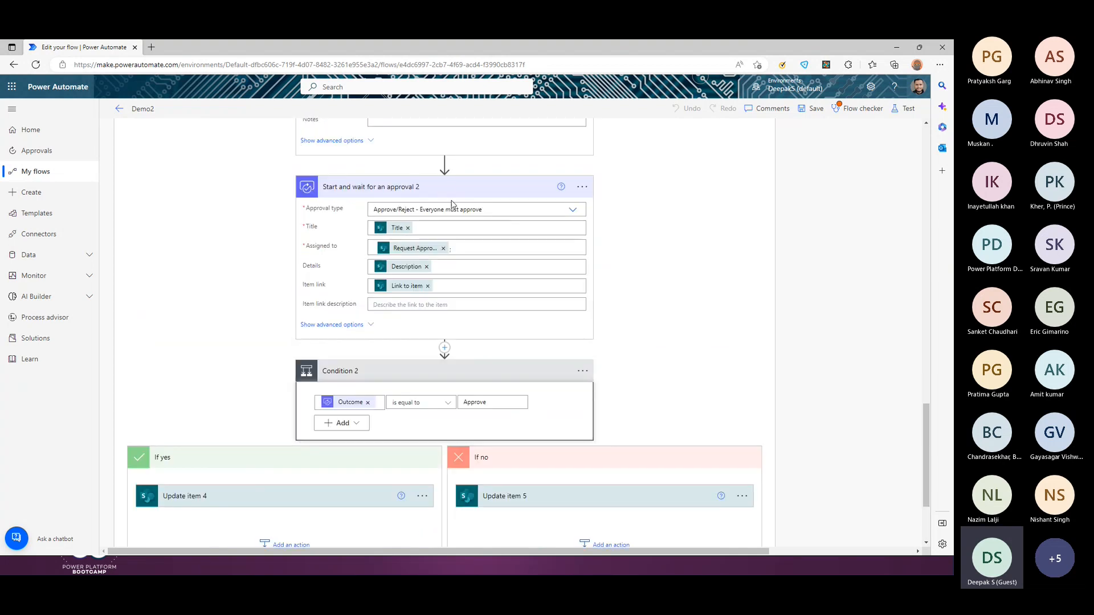
{"action": "scroll", "coordinate": [398, 424], "scroll_direction": "down", "scroll_amount": 3}
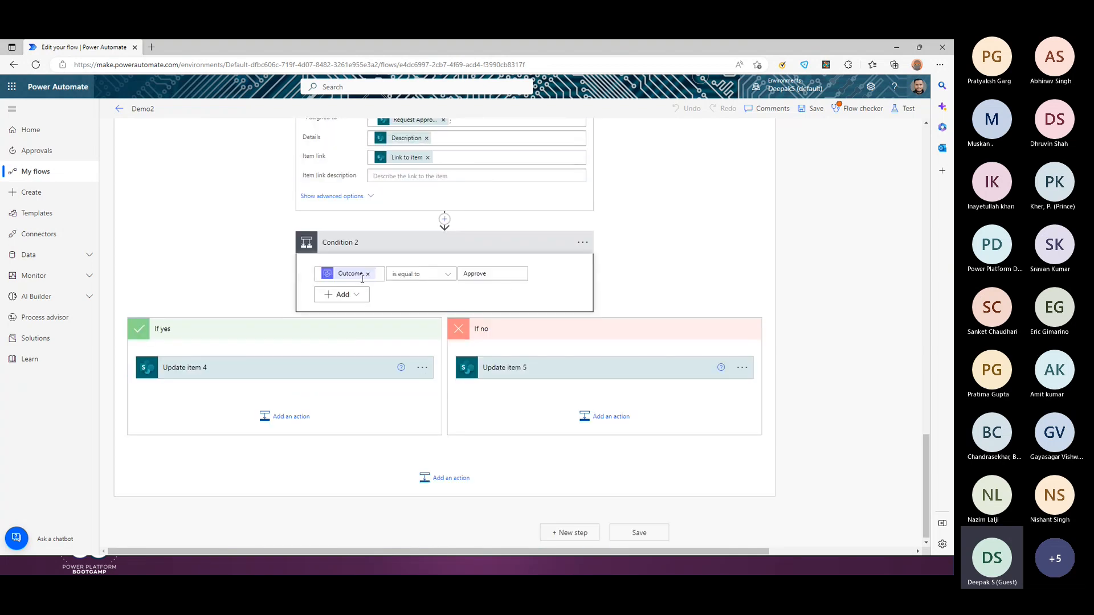
{"action": "double_click", "coordinate": [488, 277]}
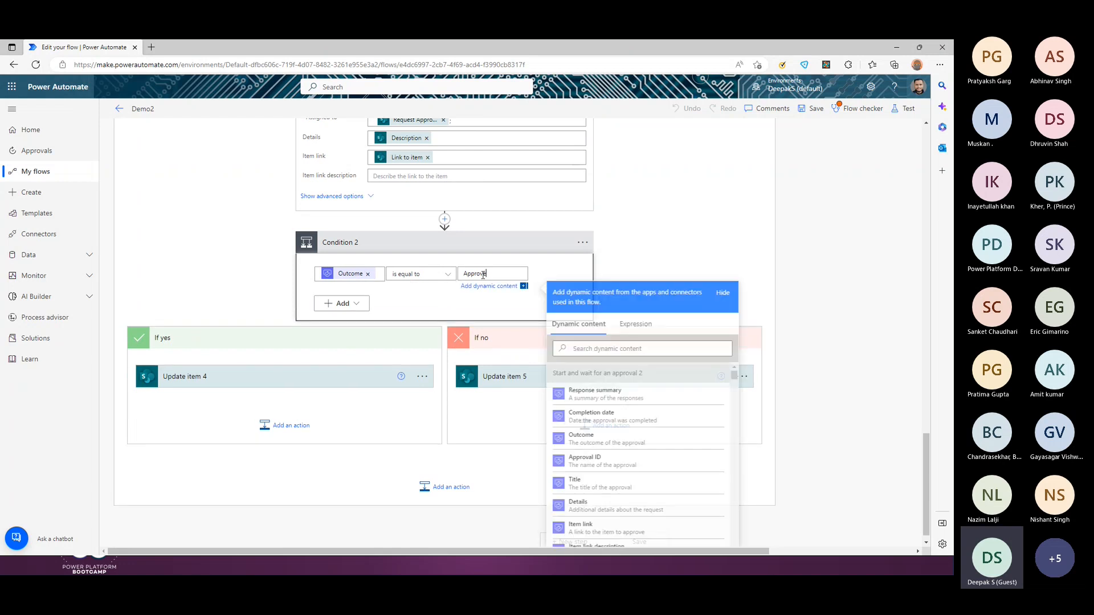
{"action": "left_click", "coordinate": [542, 272]}
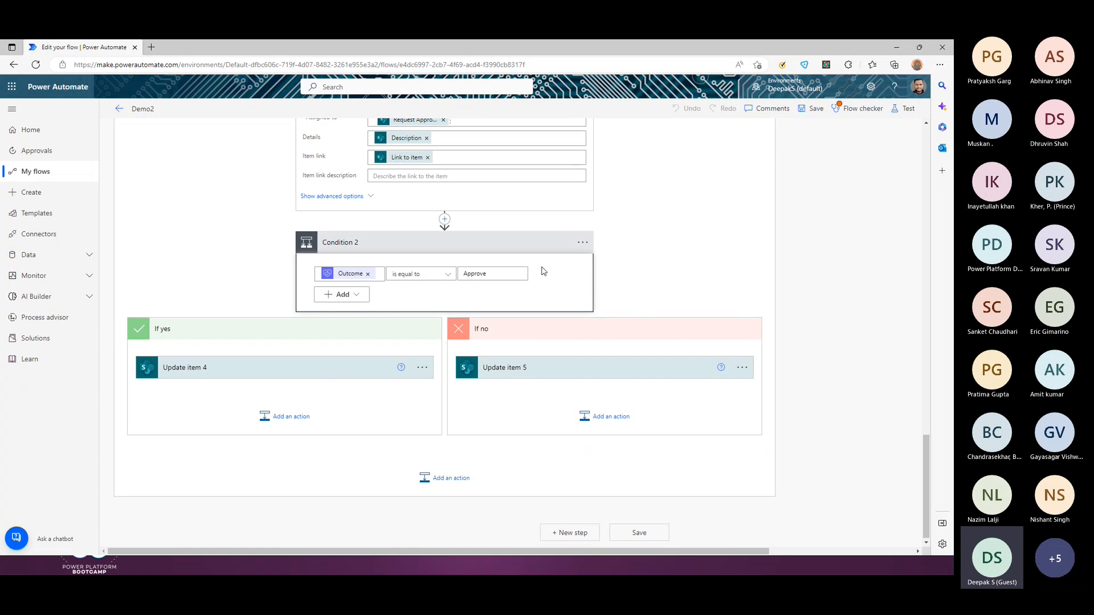
Step: Expand Update item 4 in the Yes branch to review Req Status set to Approved
{"action": "left_click", "coordinate": [329, 368]}
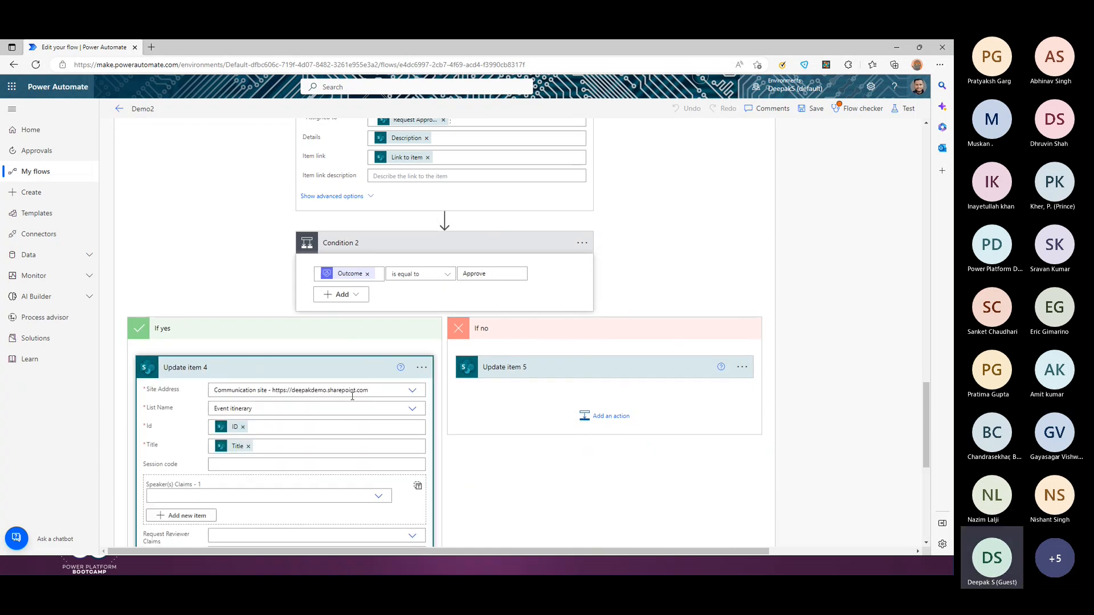
{"action": "scroll", "coordinate": [352, 396], "scroll_direction": "down", "scroll_amount": 1}
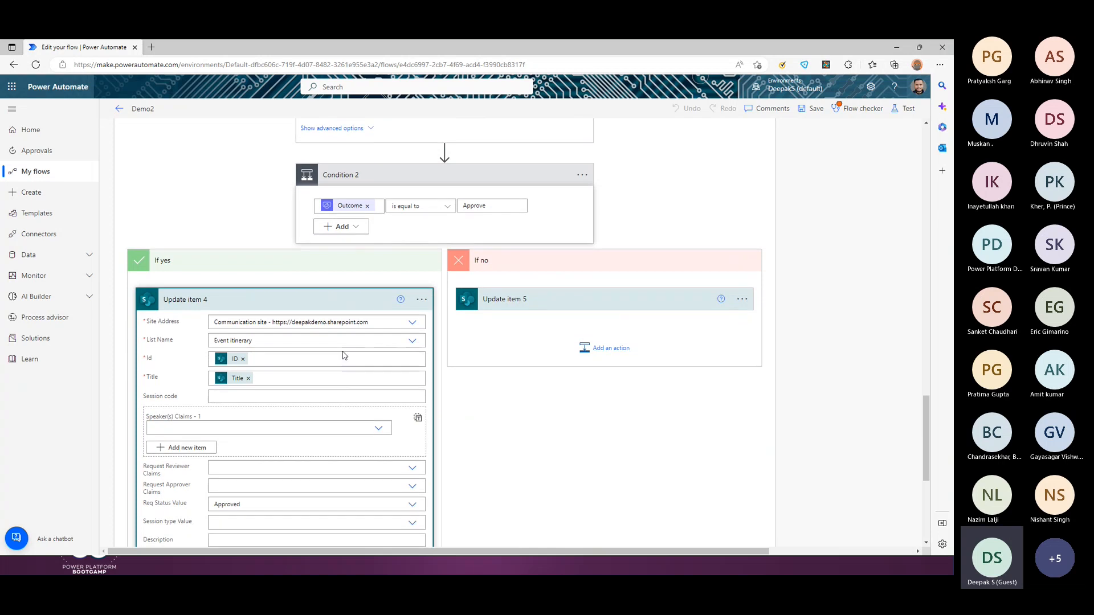
{"action": "scroll", "coordinate": [344, 355], "scroll_direction": "down", "scroll_amount": 2}
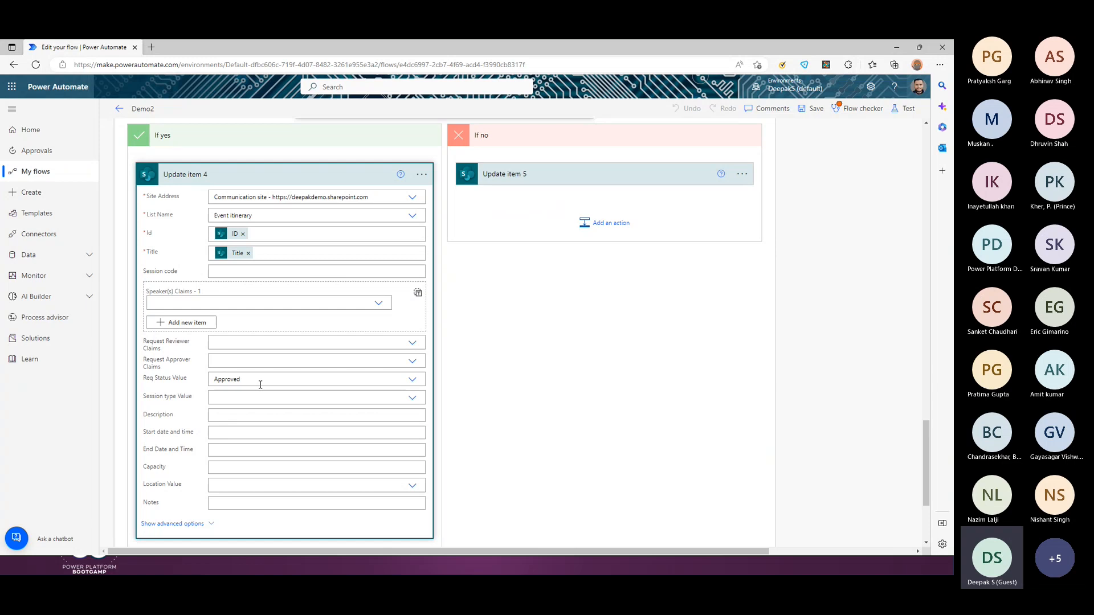
{"action": "scroll", "coordinate": [260, 385], "scroll_direction": "up", "scroll_amount": 4}
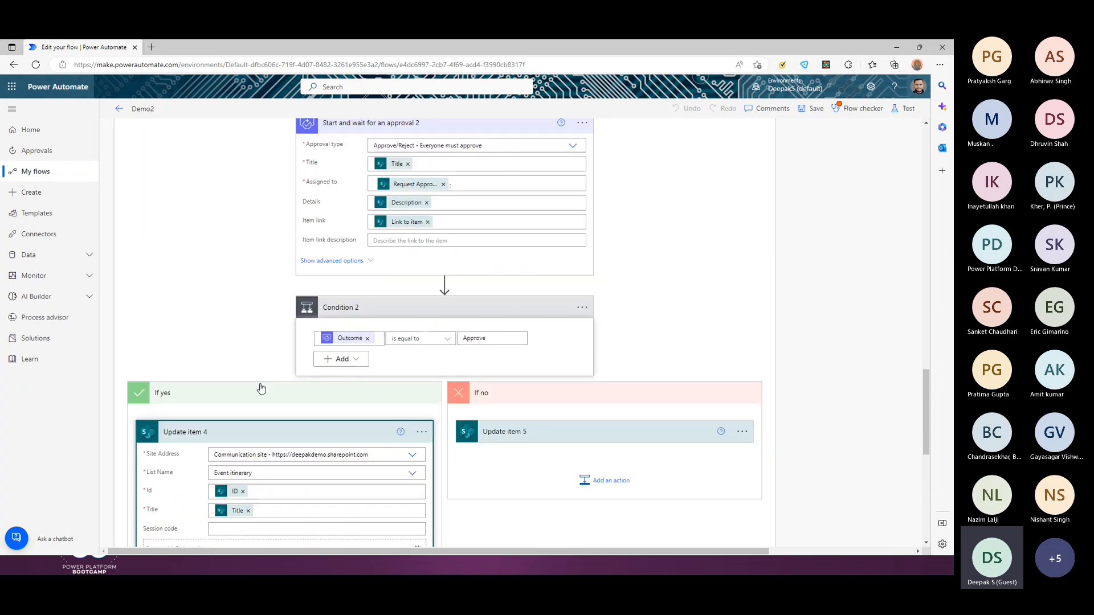
{"action": "scroll", "coordinate": [261, 389], "scroll_direction": "up", "scroll_amount": 10}
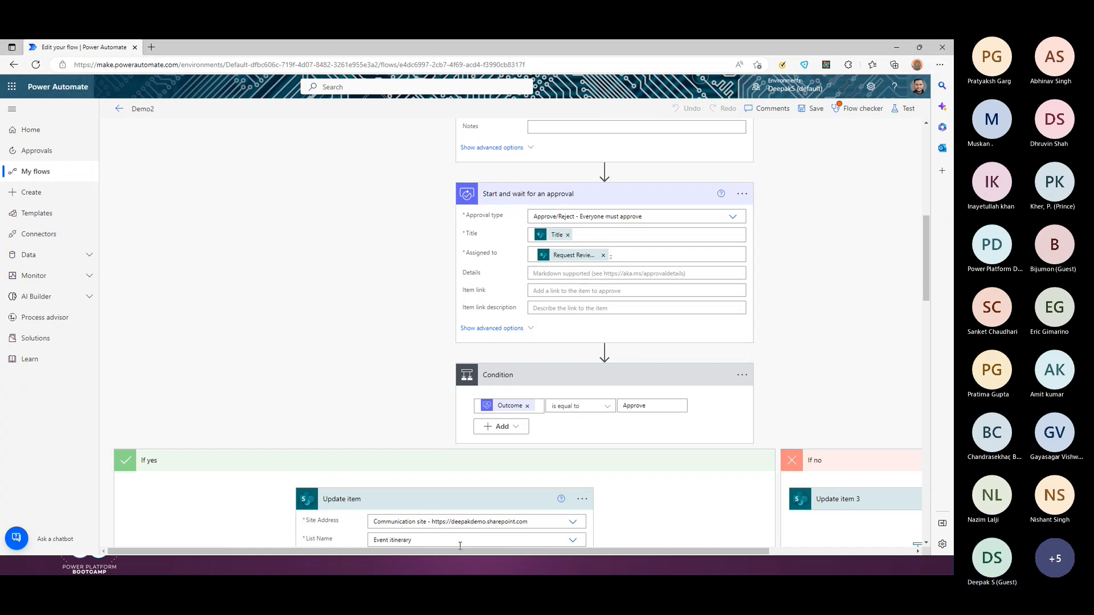
Step: Expand the No branch's Update item 3 to check Req Status Reviewer waiting Information, then collapse it
{"action": "left_click_drag", "start_coordinate": [462, 553], "coordinate": [638, 549]}
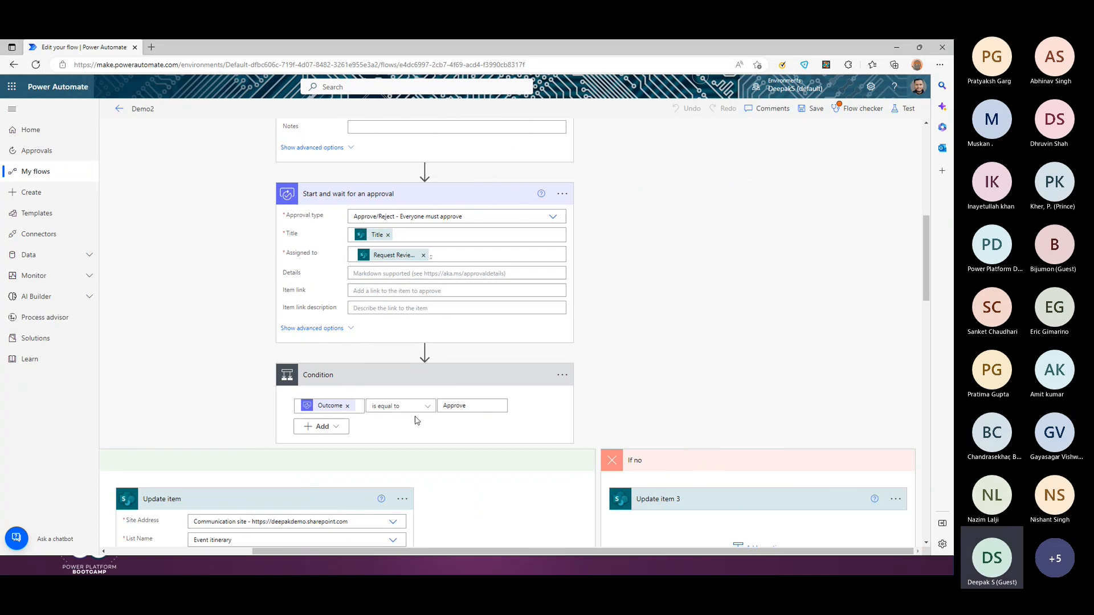
{"action": "scroll", "coordinate": [433, 428], "scroll_direction": "down", "scroll_amount": 3}
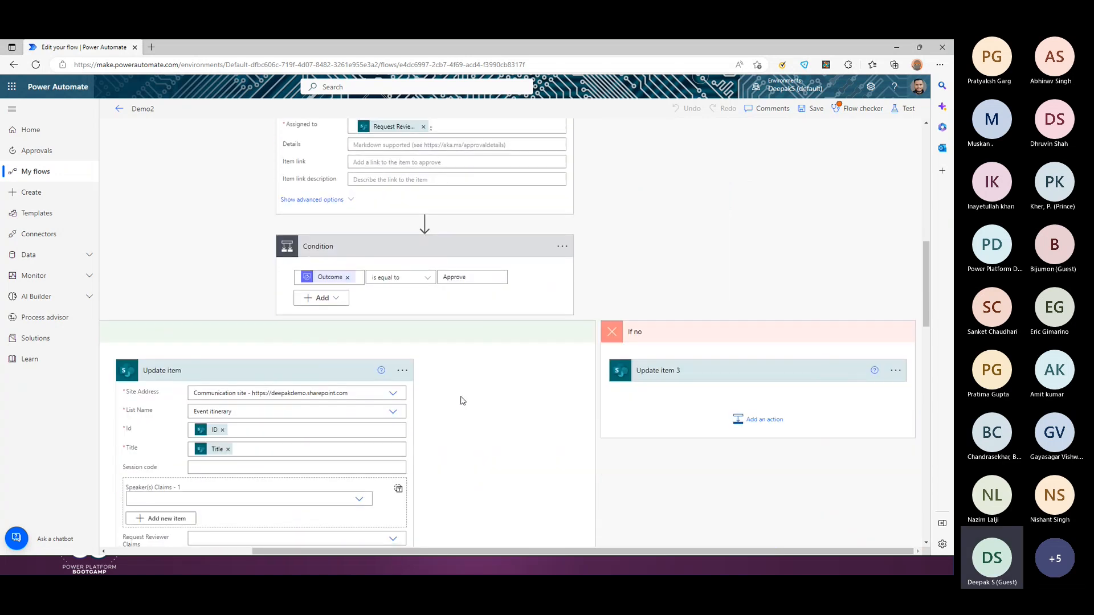
{"action": "left_click", "coordinate": [691, 377]}
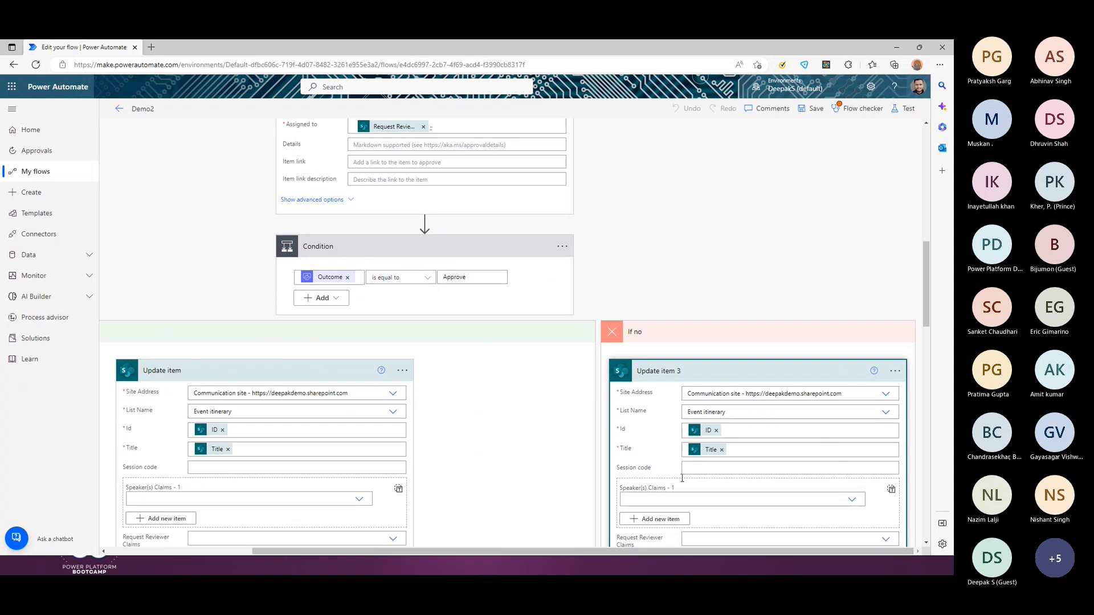
{"action": "scroll", "coordinate": [682, 479], "scroll_direction": "down", "scroll_amount": 3}
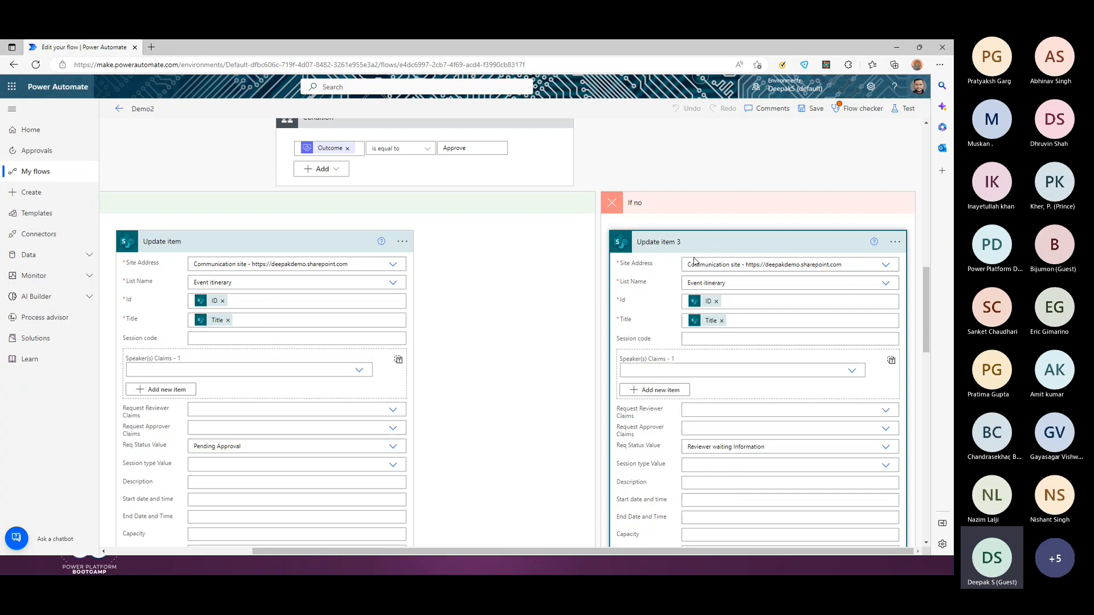
{"action": "scroll", "coordinate": [694, 261], "scroll_direction": "down", "scroll_amount": 1}
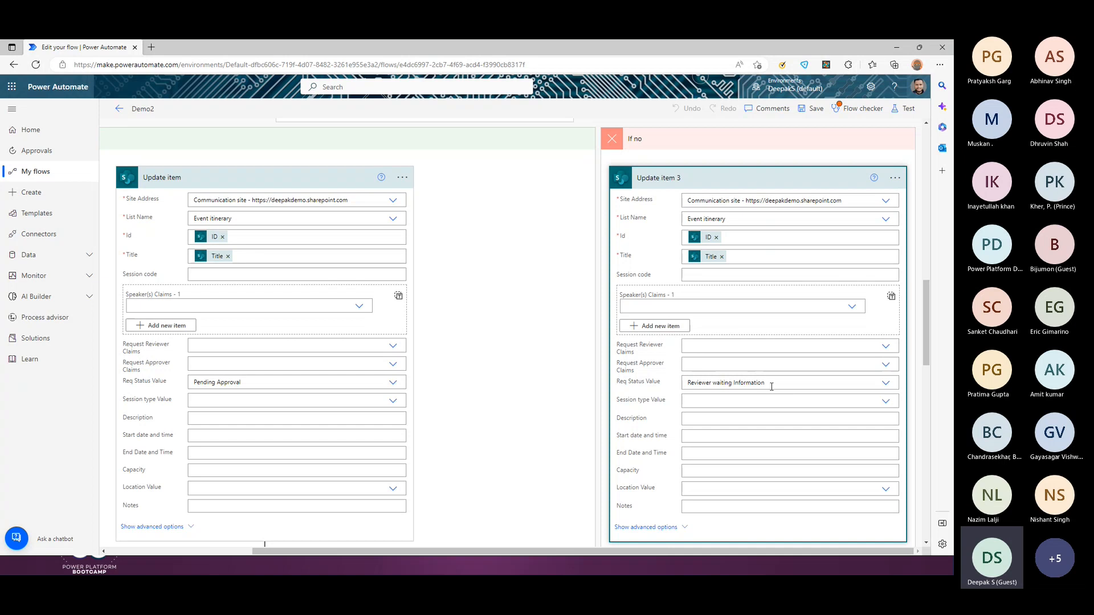
{"action": "scroll", "coordinate": [772, 387], "scroll_direction": "down", "scroll_amount": 3}
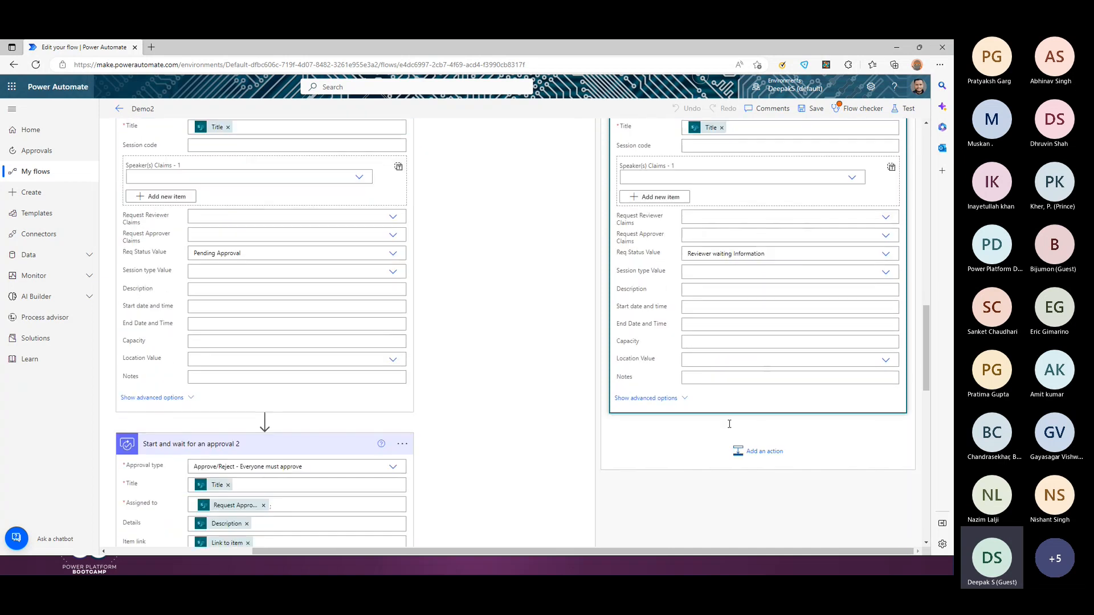
{"action": "scroll", "coordinate": [729, 428], "scroll_direction": "up", "scroll_amount": 1}
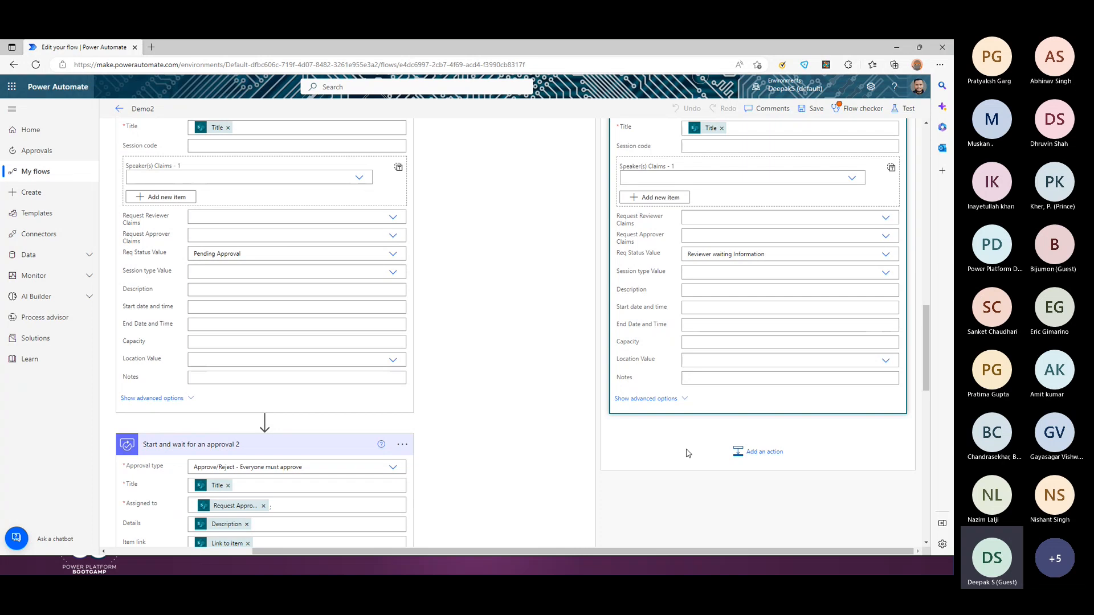
{"action": "scroll", "coordinate": [689, 453], "scroll_direction": "up", "scroll_amount": 2}
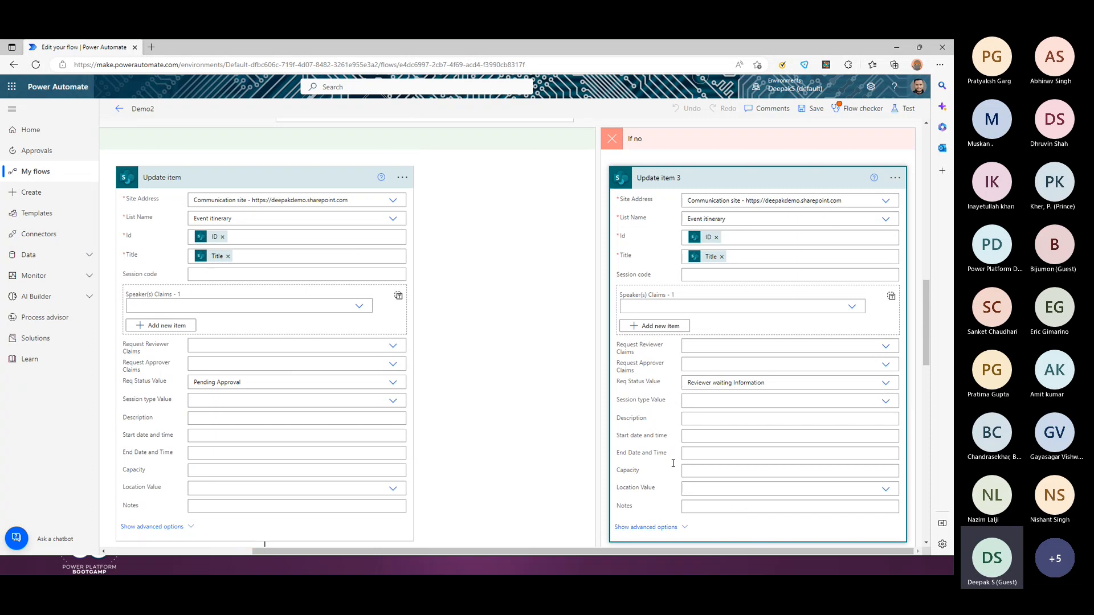
{"action": "scroll", "coordinate": [586, 444], "scroll_direction": "down", "scroll_amount": 3}
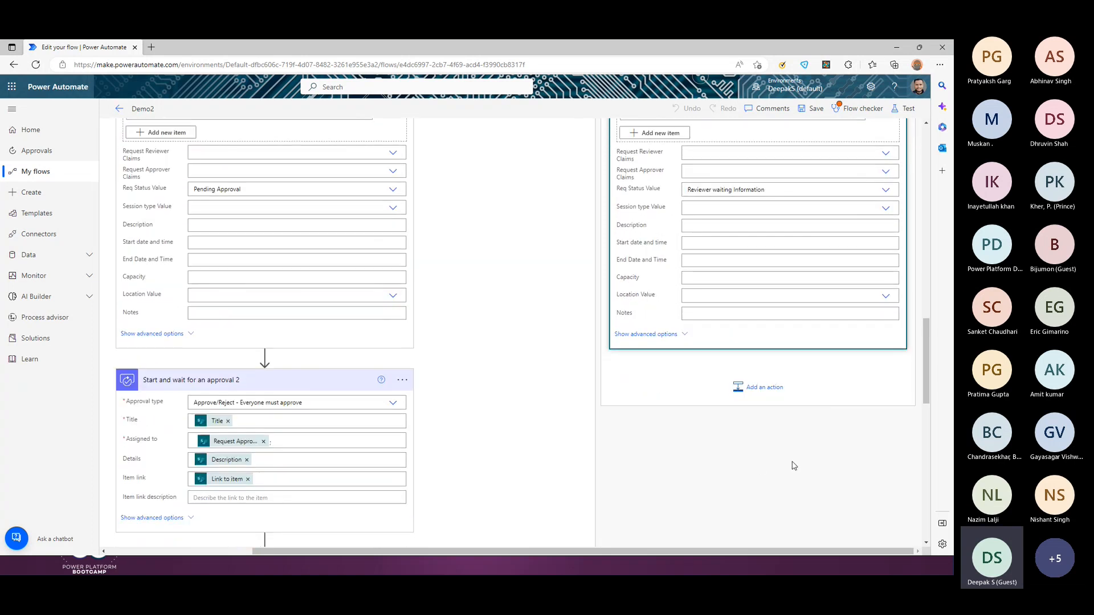
{"action": "scroll", "coordinate": [759, 410], "scroll_direction": "up", "scroll_amount": 4}
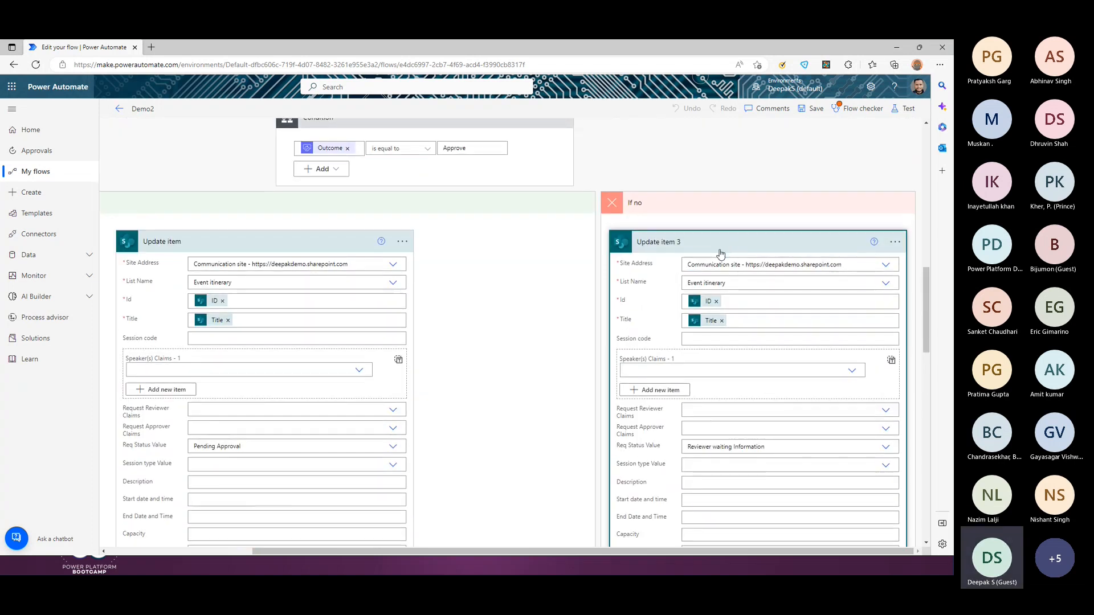
{"action": "left_click", "coordinate": [726, 245]}
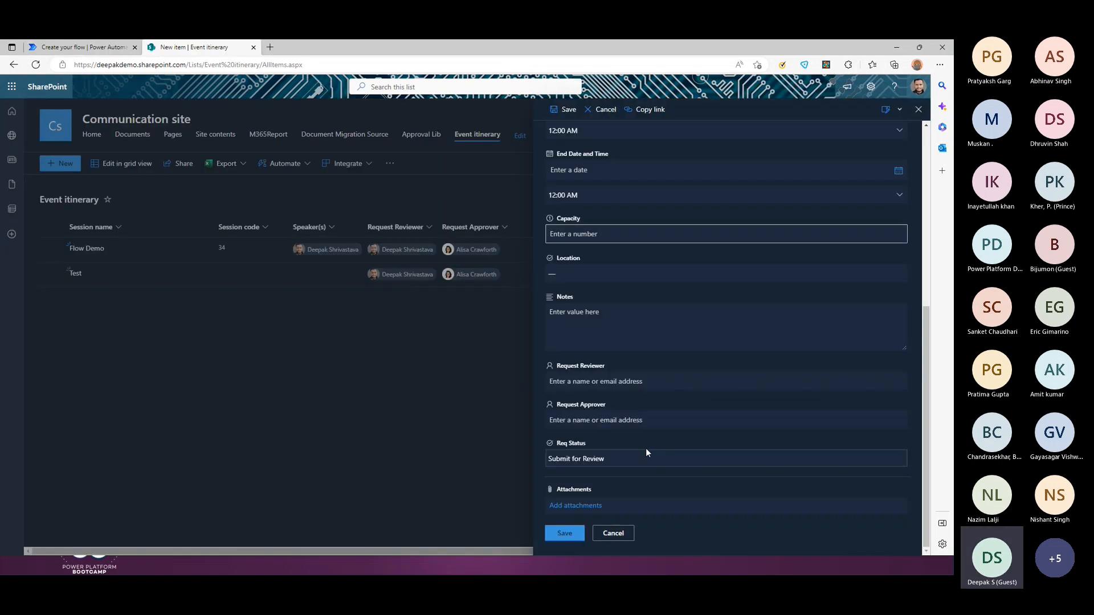
Step: Keep Req Status as Submit for Review on the new item form, then close it unsaved
{"action": "left_click", "coordinate": [630, 465]}
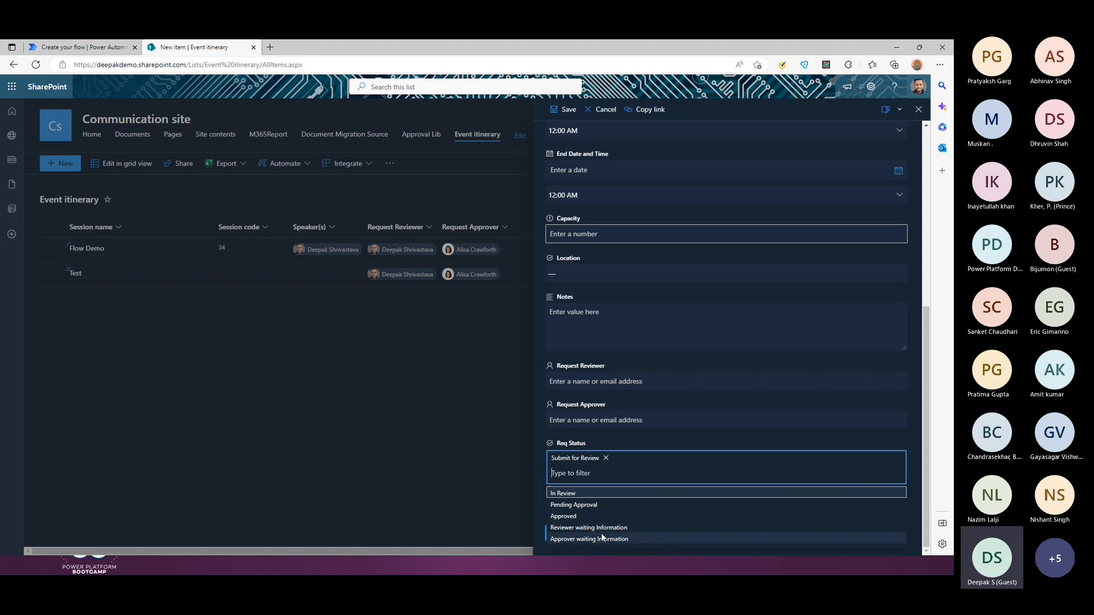
{"action": "left_click", "coordinate": [314, 402]}
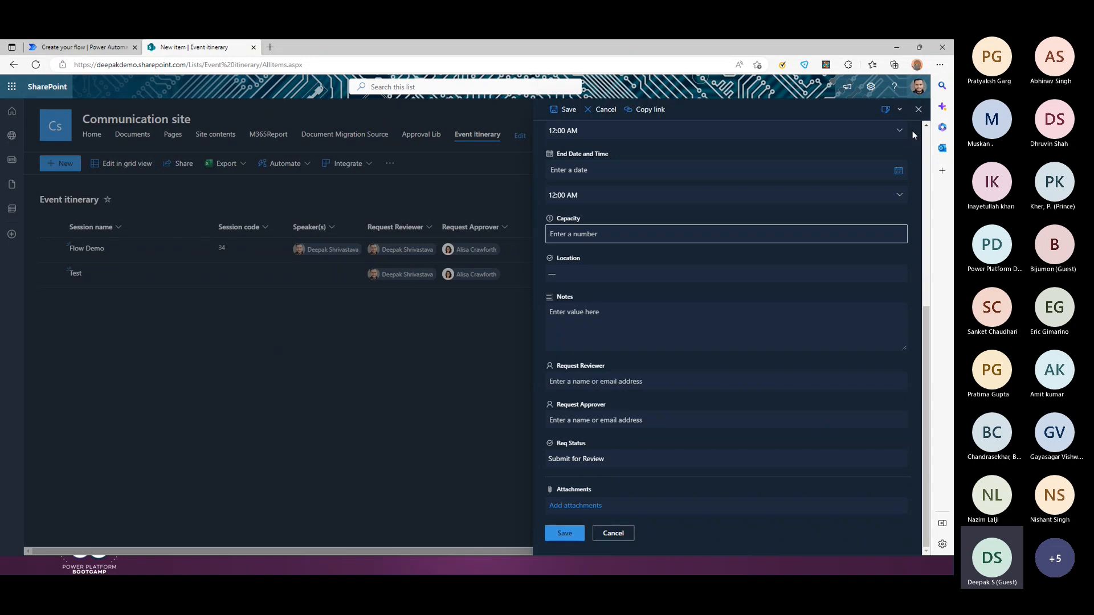
{"action": "left_click", "coordinate": [918, 110]}
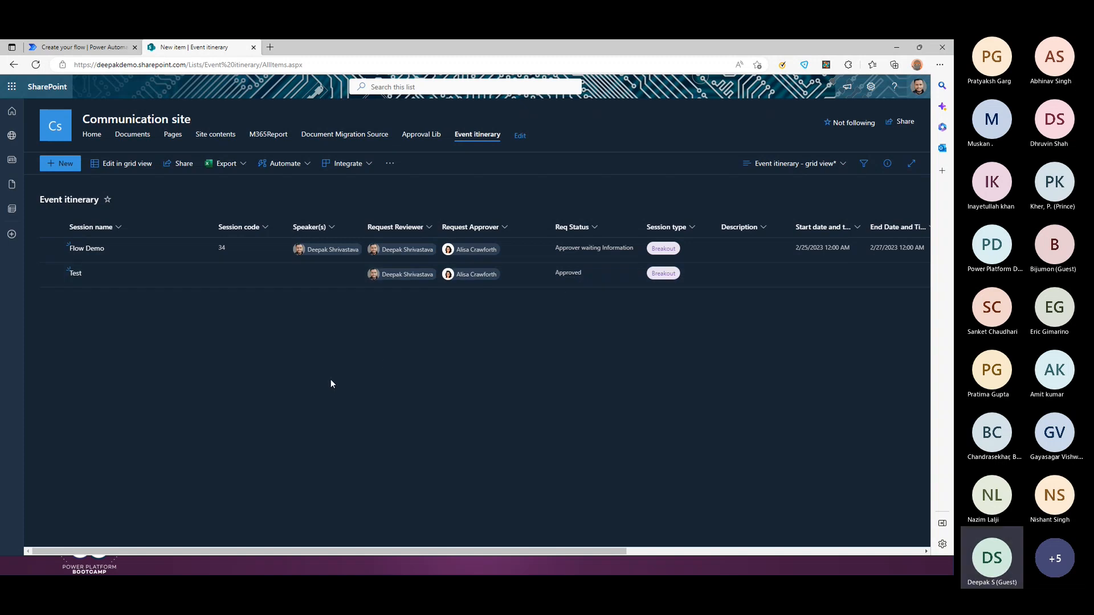
{"action": "key", "text": "alt+Tab"}
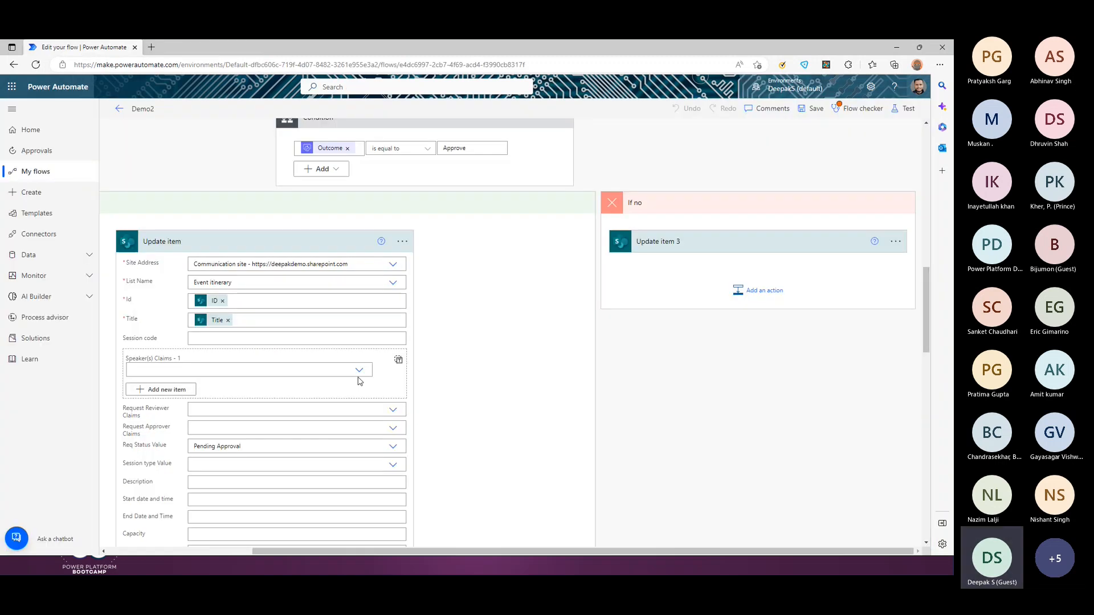
{"action": "scroll", "coordinate": [507, 346], "scroll_direction": "up", "scroll_amount": 4}
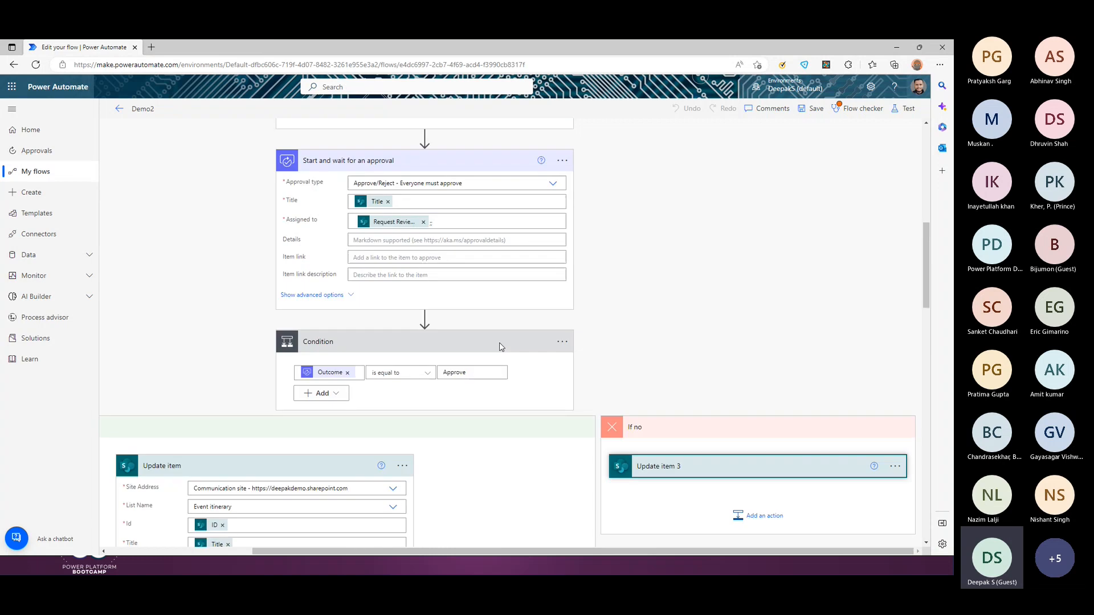
{"action": "scroll", "coordinate": [501, 347], "scroll_direction": "up", "scroll_amount": 10}
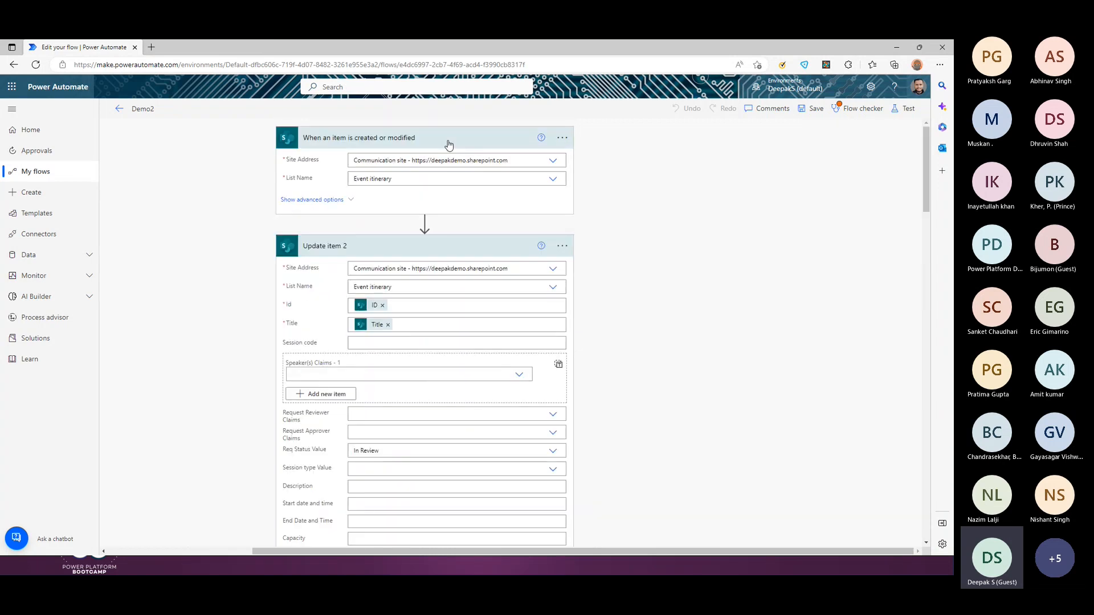
{"action": "mouse_move", "coordinate": [438, 233]}
{"action": "scroll", "coordinate": [528, 293], "scroll_direction": "down", "scroll_amount": 5}
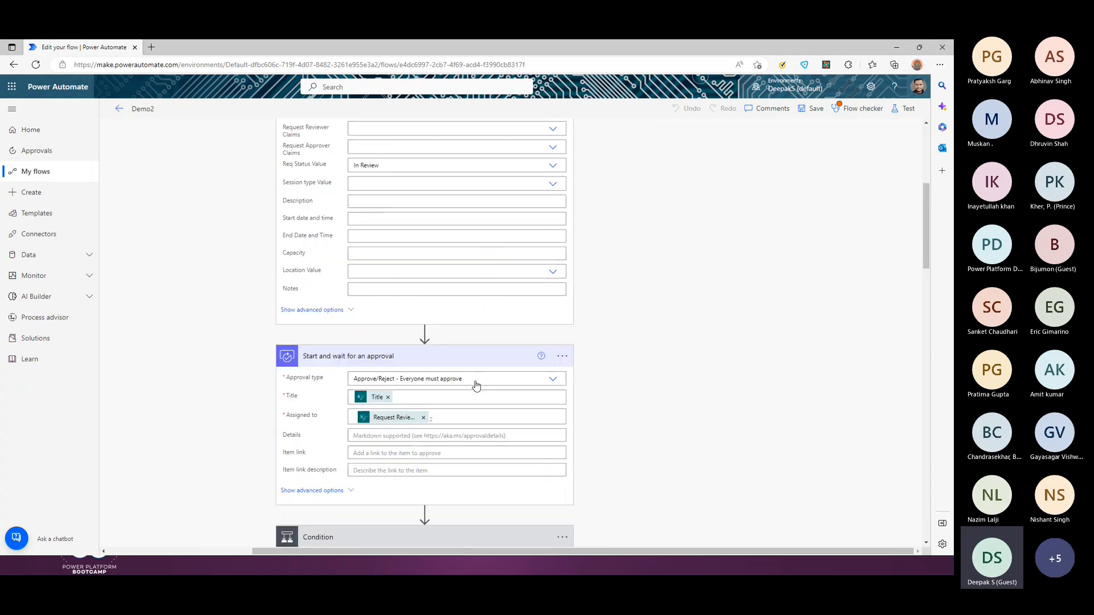
{"action": "scroll", "coordinate": [477, 386], "scroll_direction": "down", "scroll_amount": 6}
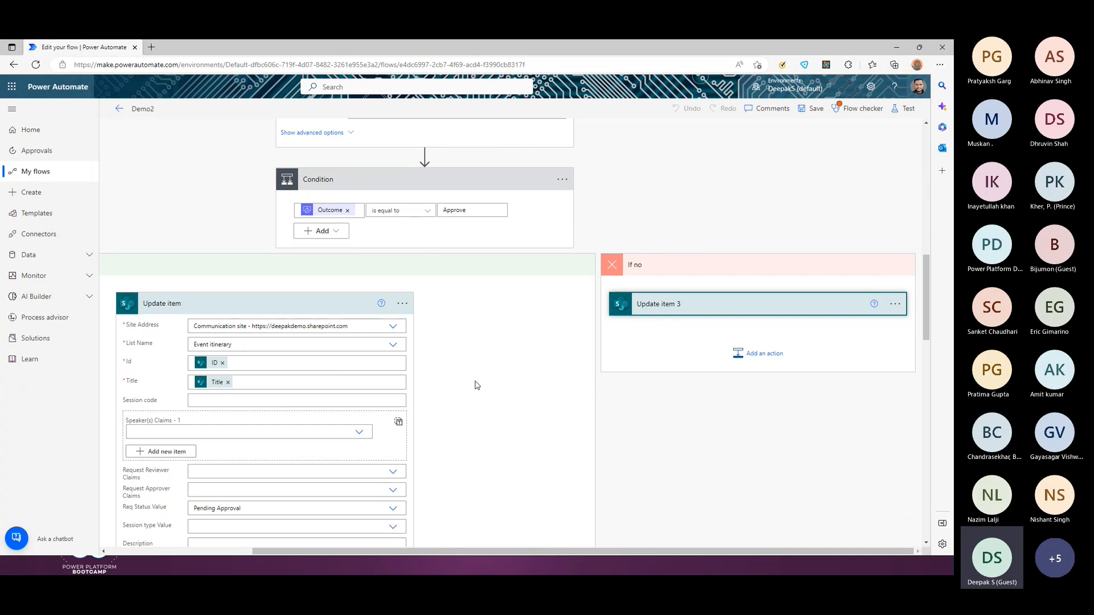
{"action": "scroll", "coordinate": [477, 386], "scroll_direction": "down", "scroll_amount": 8}
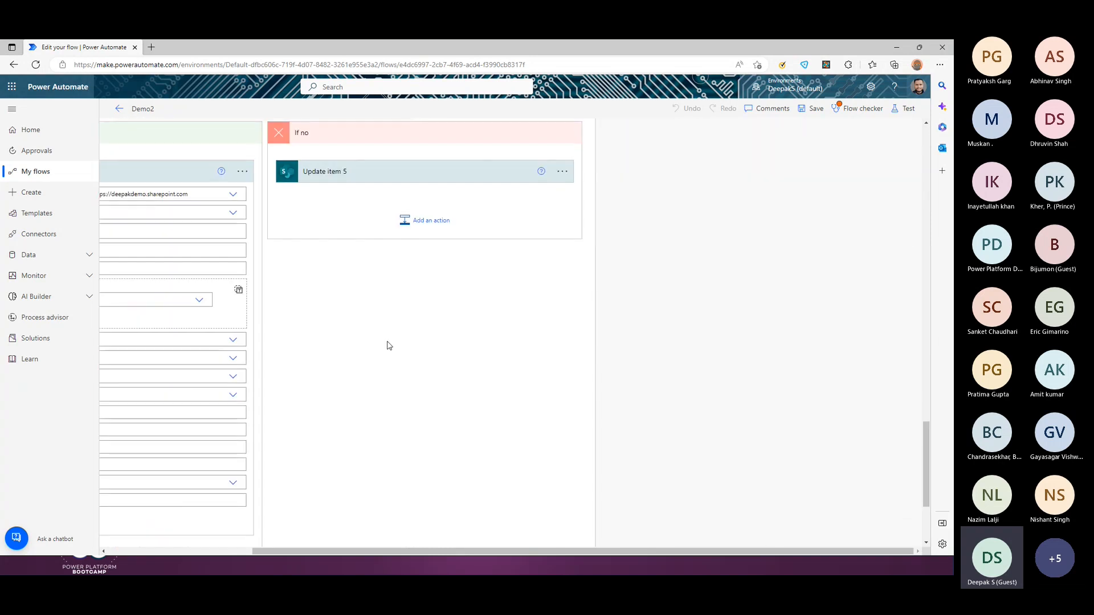
{"action": "scroll", "coordinate": [389, 345], "scroll_direction": "up", "scroll_amount": 1}
{"action": "left_click", "coordinate": [344, 236]}
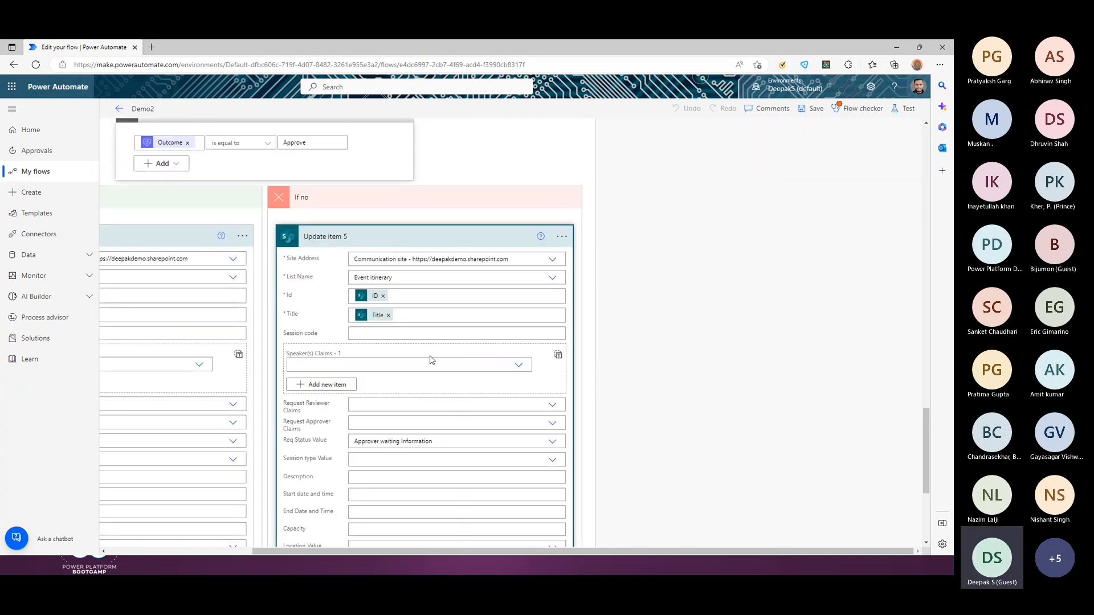
{"action": "scroll", "coordinate": [432, 360], "scroll_direction": "down", "scroll_amount": 1}
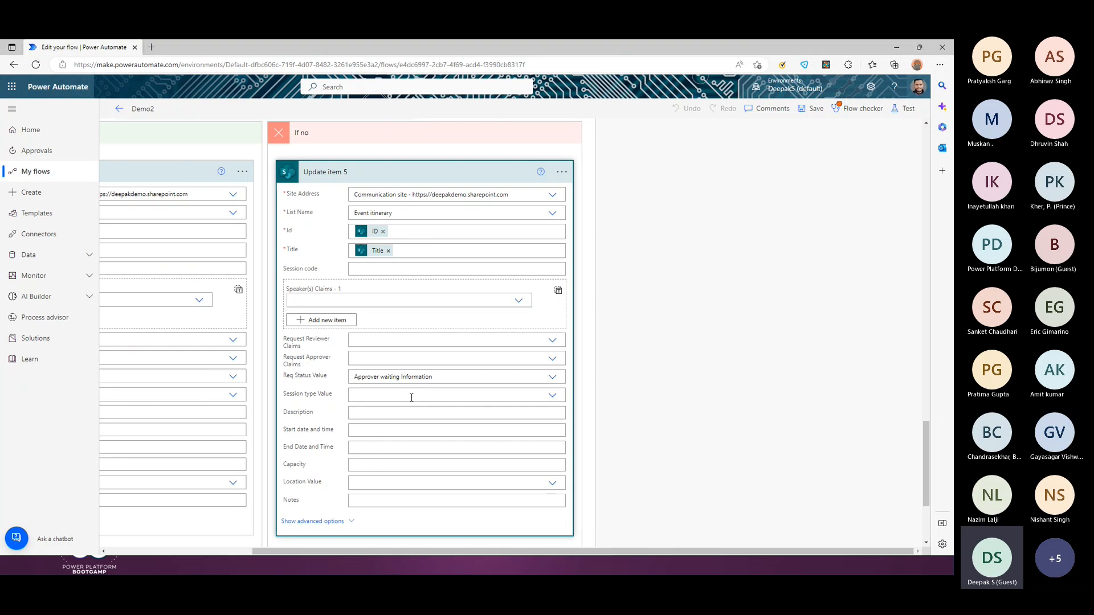
{"action": "scroll", "coordinate": [411, 398], "scroll_direction": "up", "scroll_amount": 15}
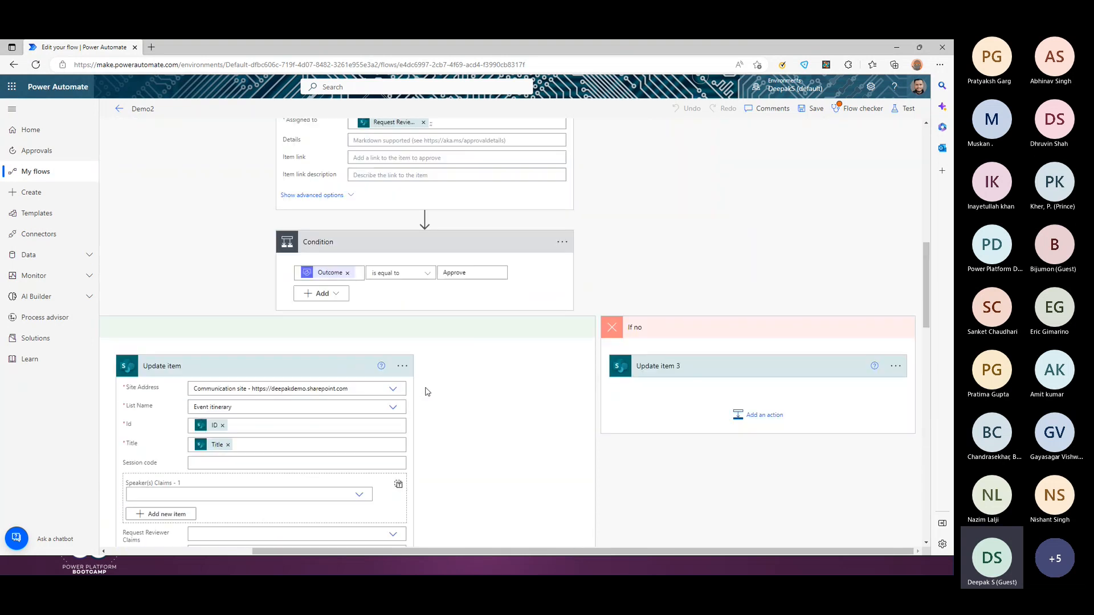
{"action": "scroll", "coordinate": [428, 392], "scroll_direction": "up", "scroll_amount": 3}
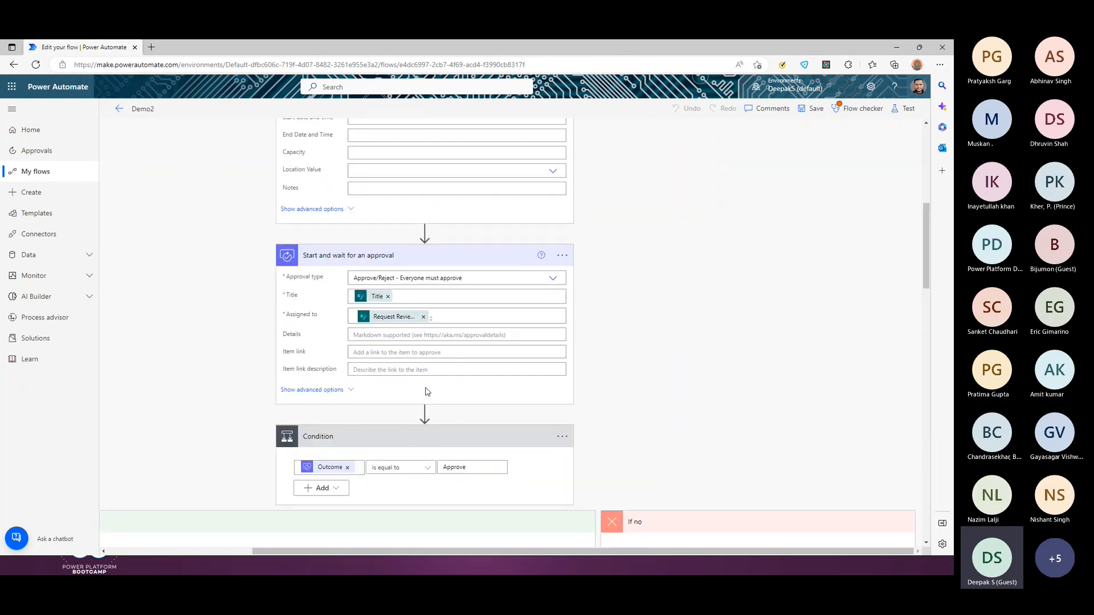
{"action": "scroll", "coordinate": [680, 303], "scroll_direction": "down", "scroll_amount": 3}
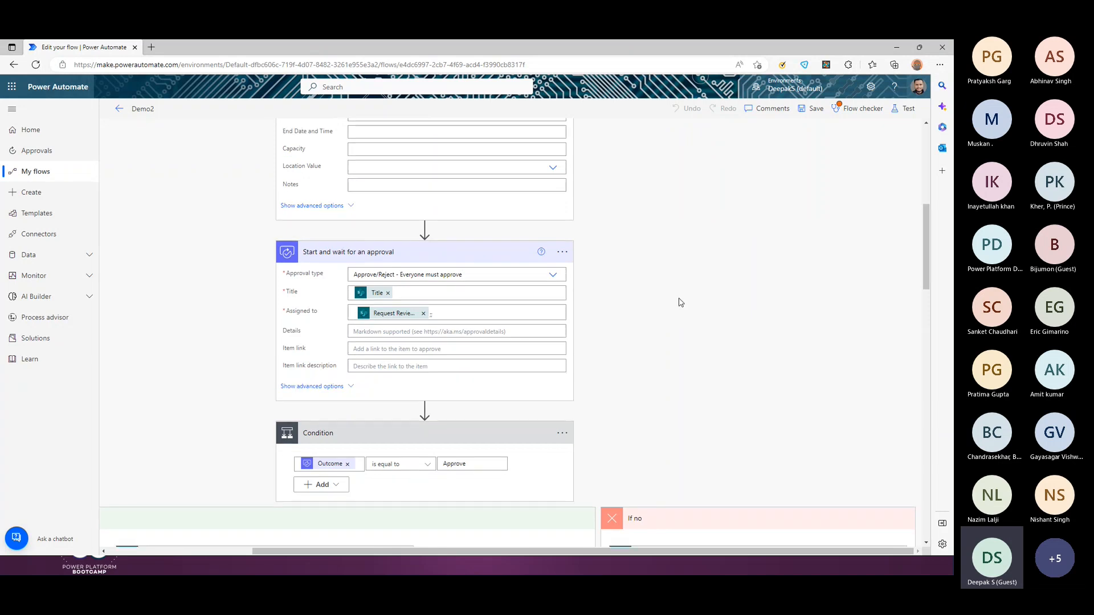
{"action": "scroll", "coordinate": [431, 553], "scroll_direction": "left", "scroll_amount": 2}
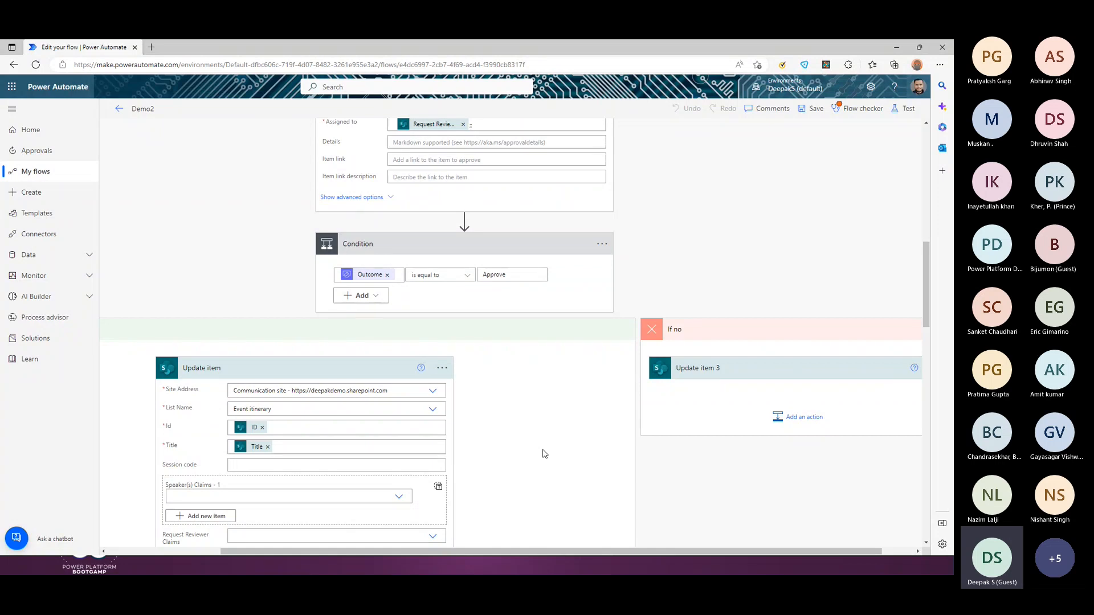
{"action": "key", "text": "alt+Tab"}
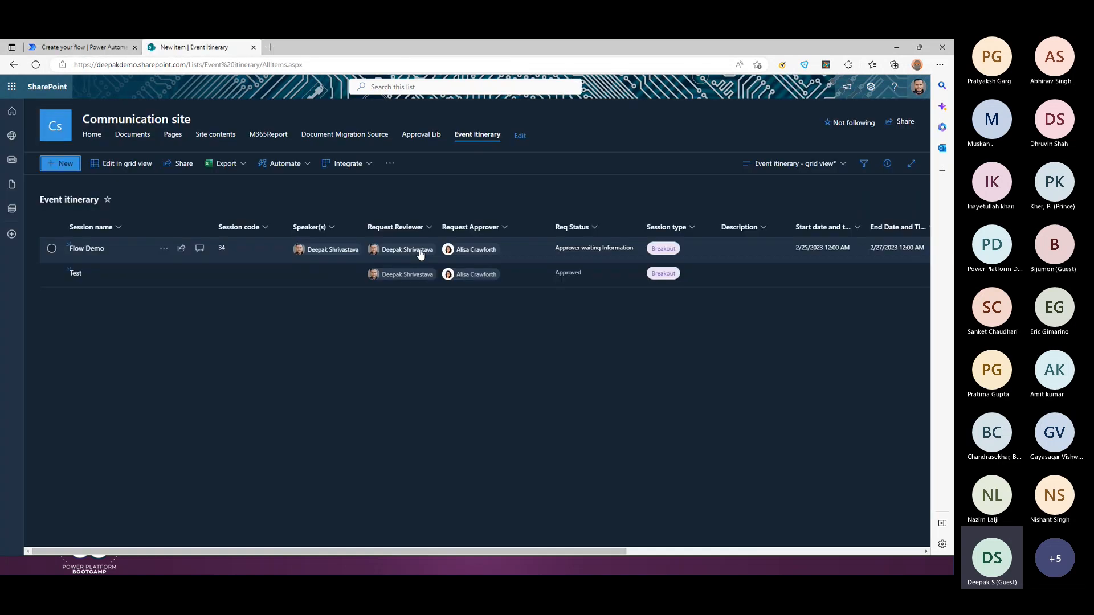
{"action": "left_click", "coordinate": [65, 164]}
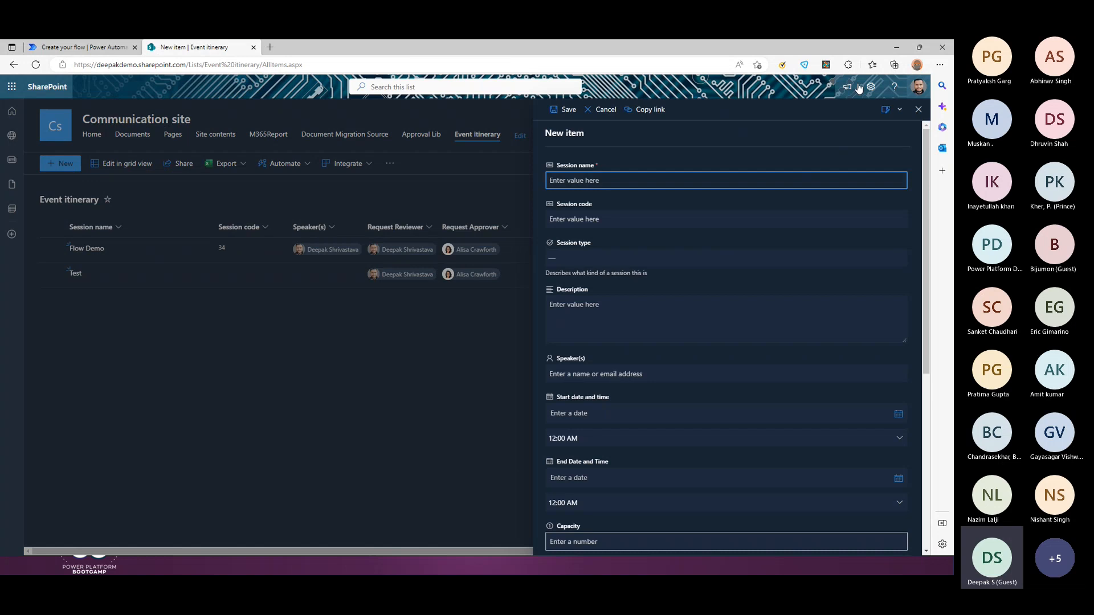
{"action": "left_click", "coordinate": [918, 110]}
{"action": "key", "text": "alt+Tab"}
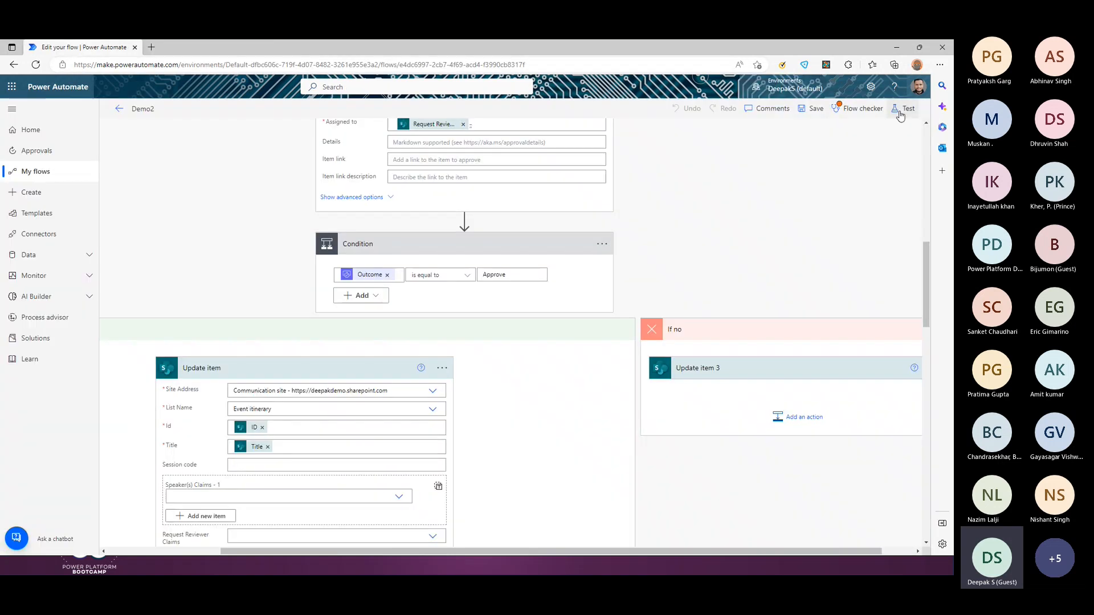
Step: Turn on Demo2 from the My flows list and reopen it for editing
{"action": "left_click", "coordinate": [906, 108]}
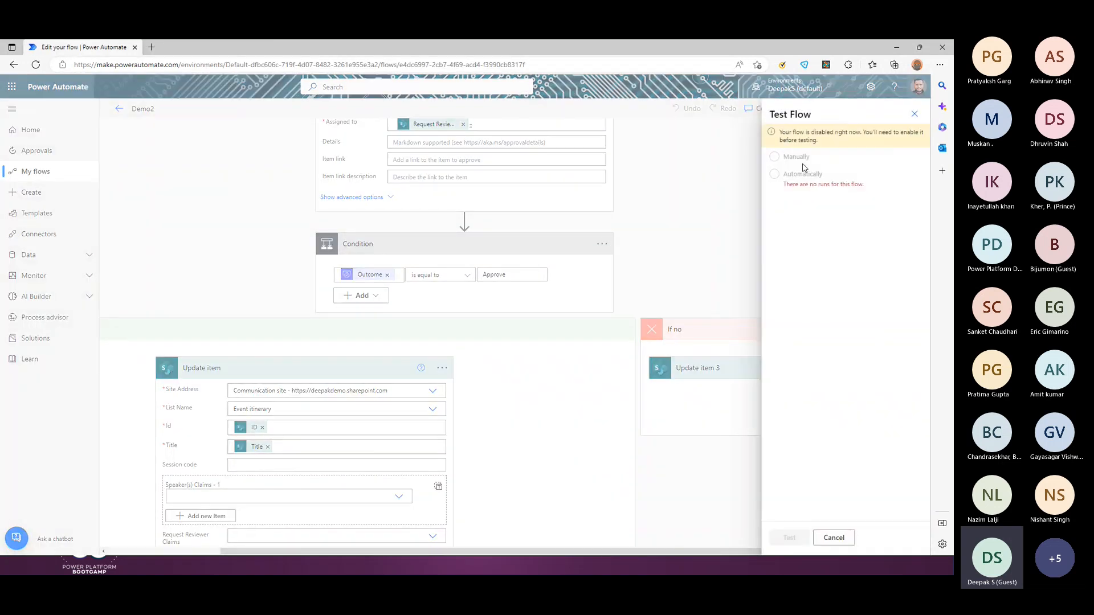
{"action": "left_click", "coordinate": [914, 114]}
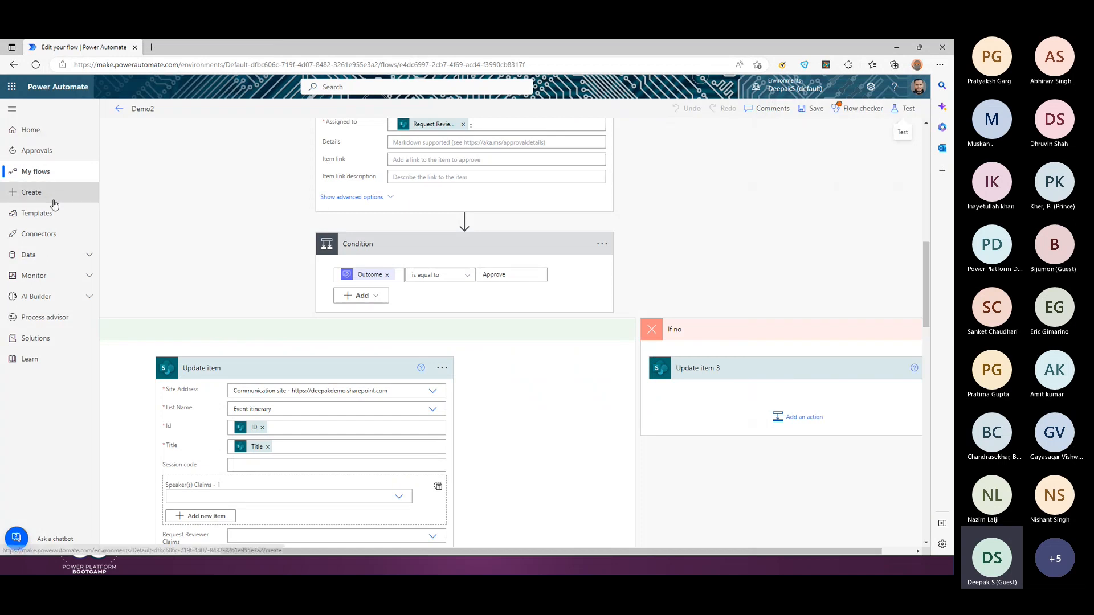
{"action": "left_click", "coordinate": [36, 172]}
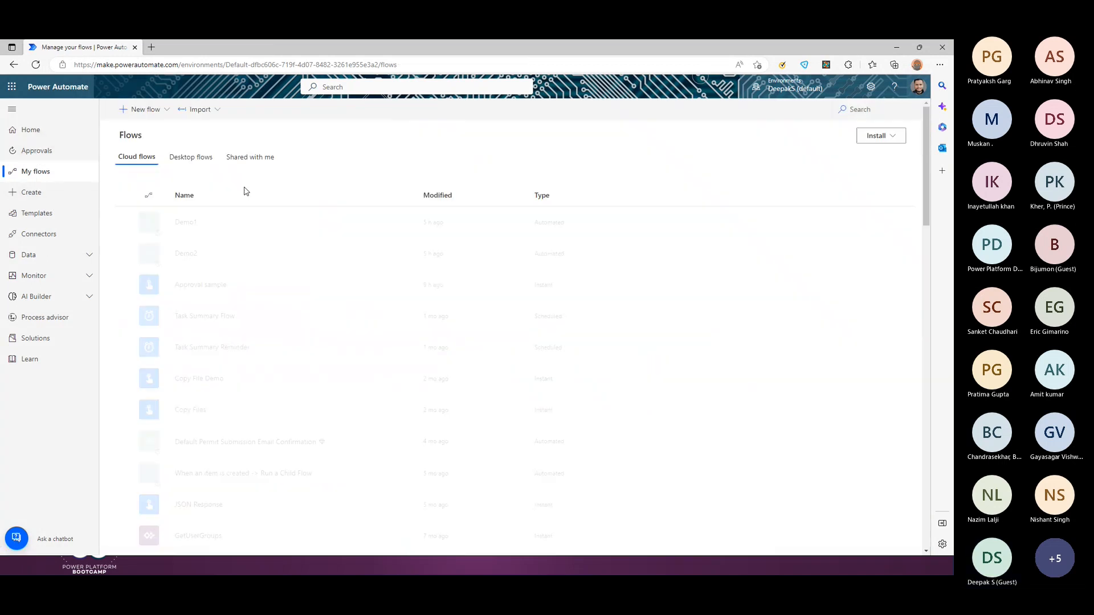
{"action": "left_click", "coordinate": [127, 253]}
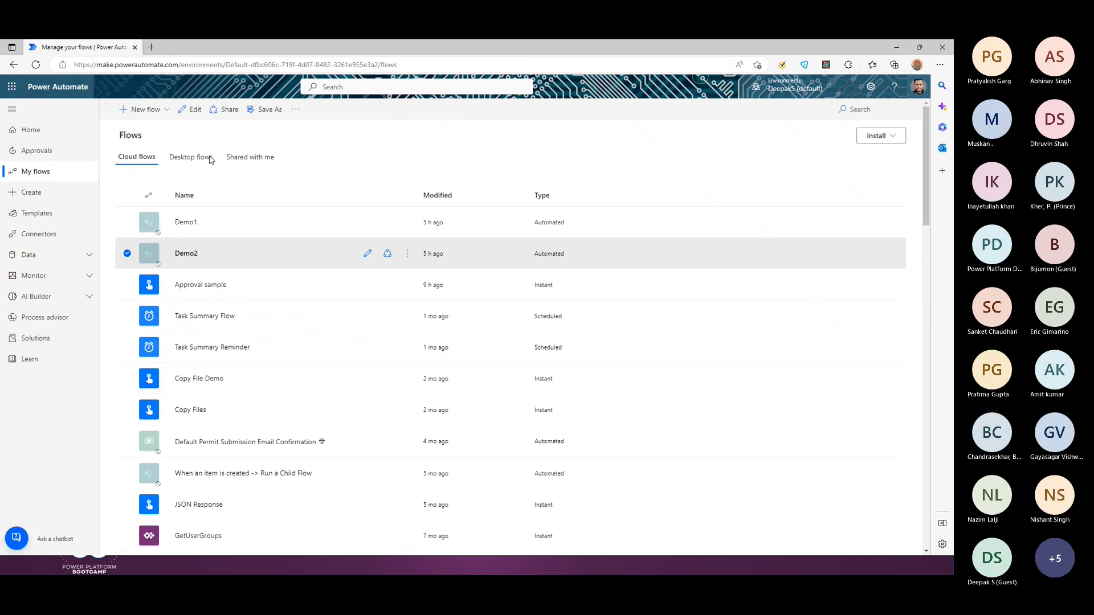
{"action": "left_click", "coordinate": [296, 110]}
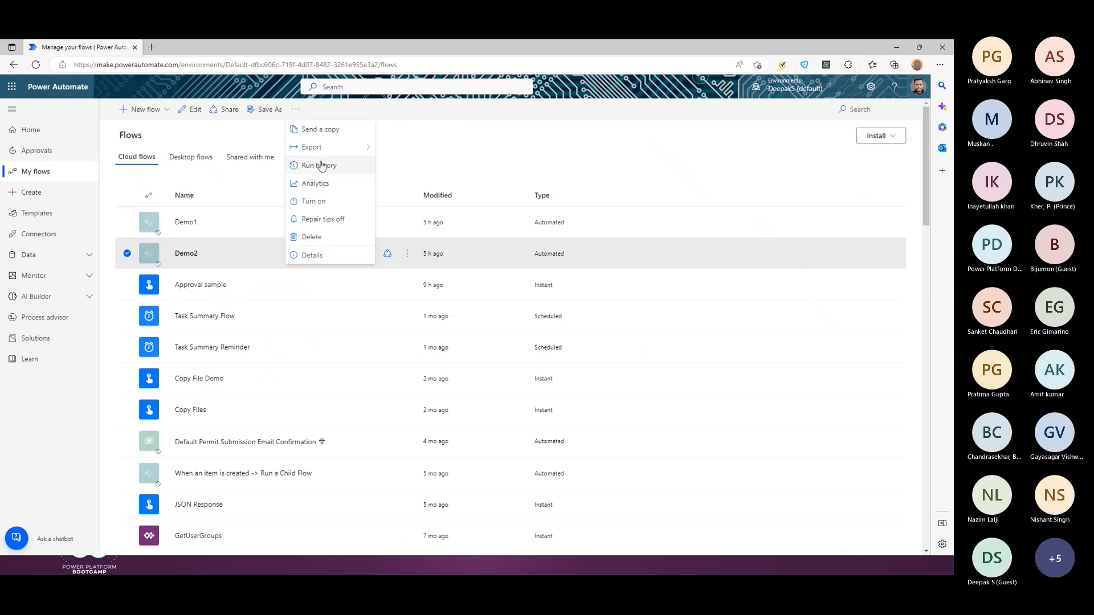
{"action": "left_click", "coordinate": [313, 201]}
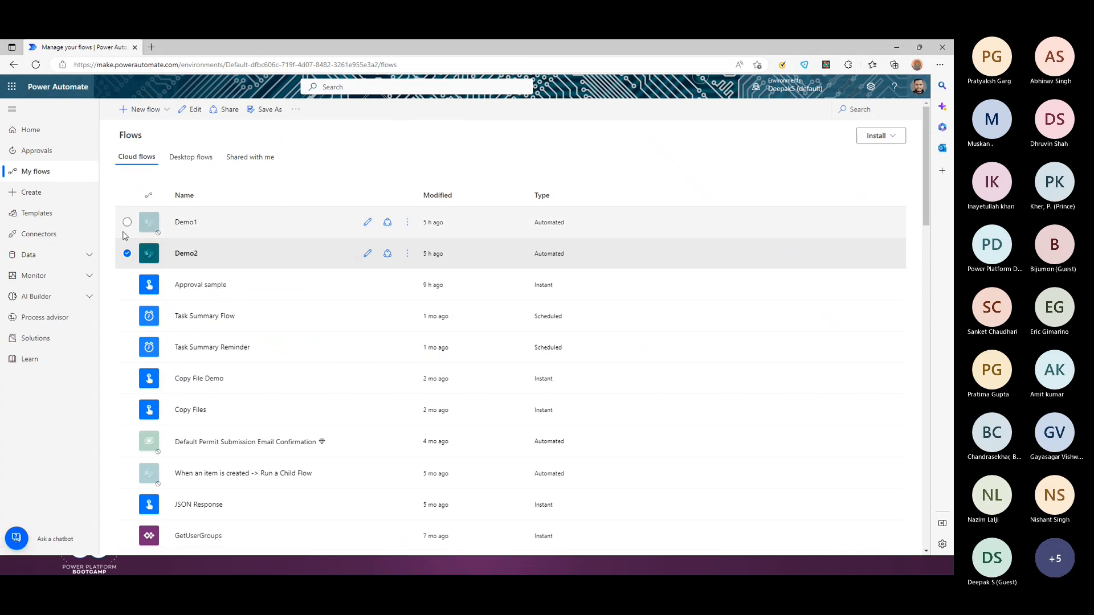
{"action": "left_click", "coordinate": [367, 254]}
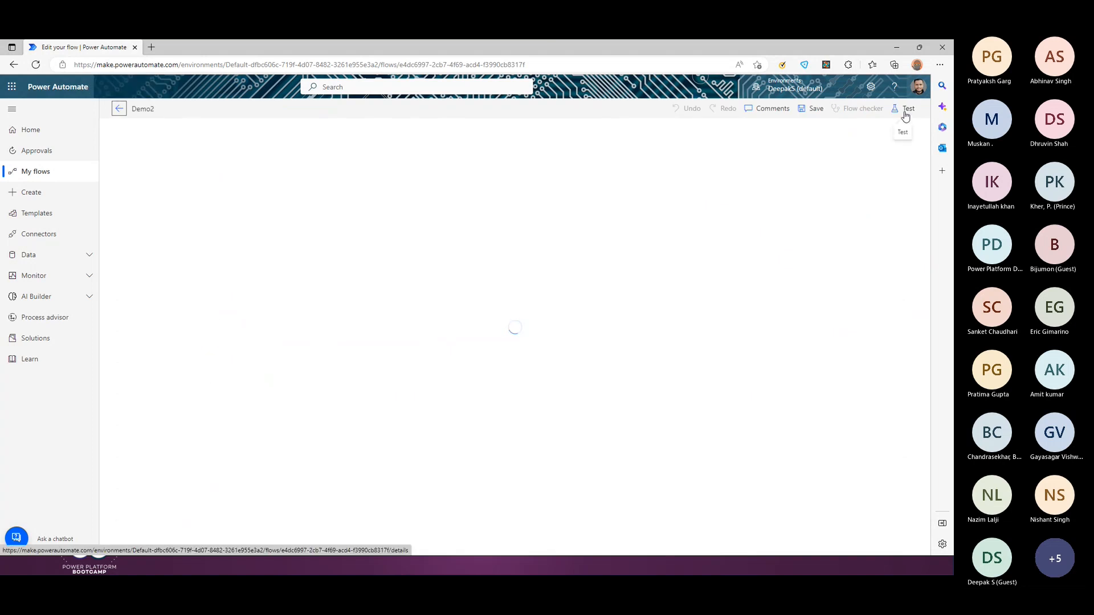
{"action": "left_click", "coordinate": [906, 111]}
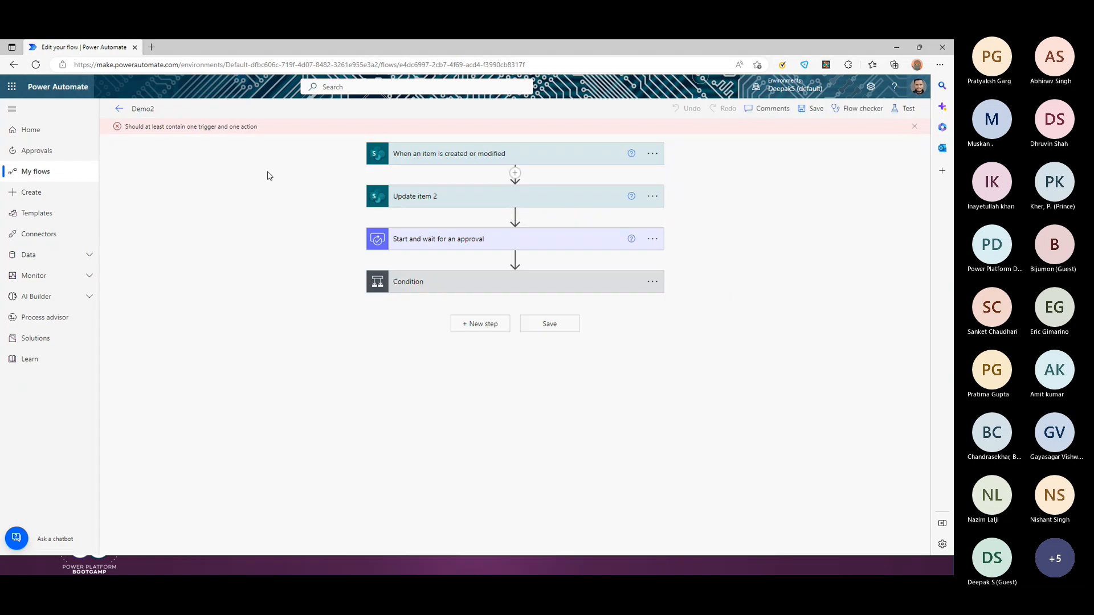
{"action": "left_click", "coordinate": [906, 109]}
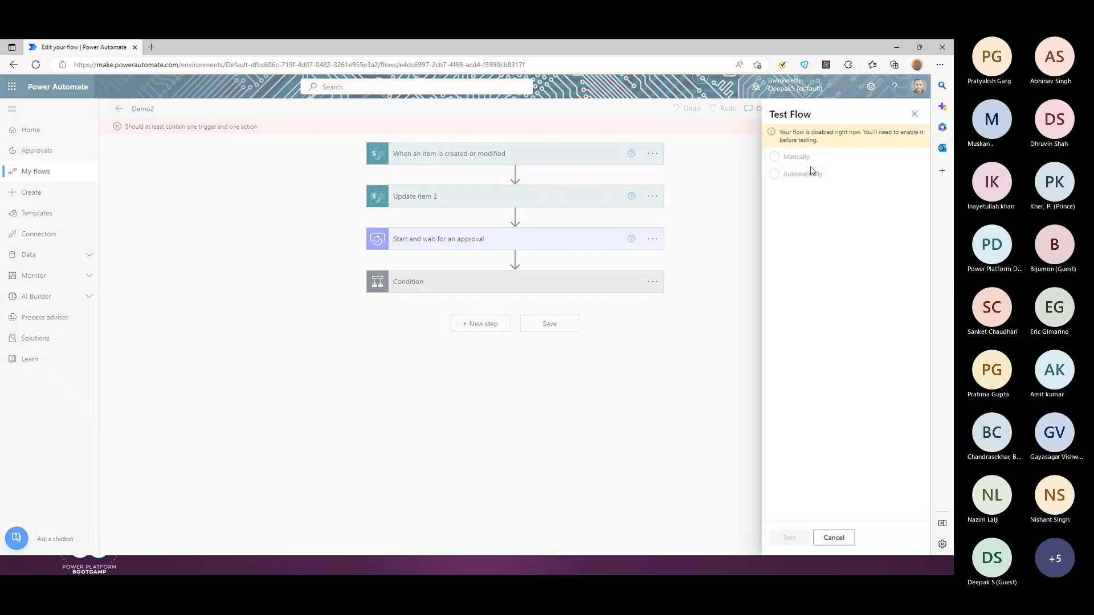
{"action": "left_click", "coordinate": [35, 64]}
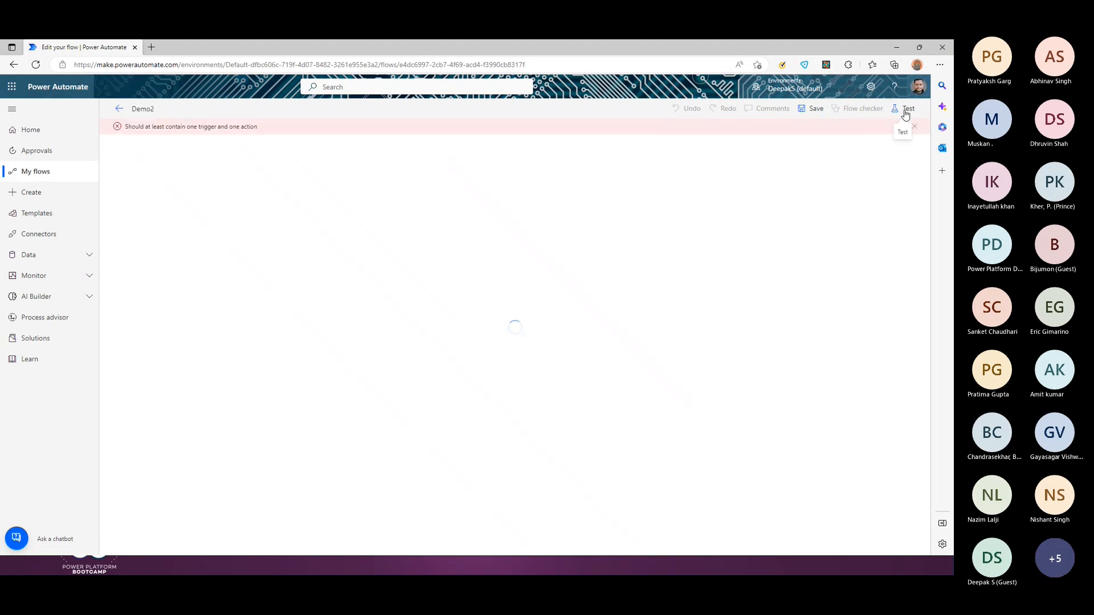
{"action": "left_click", "coordinate": [41, 171]}
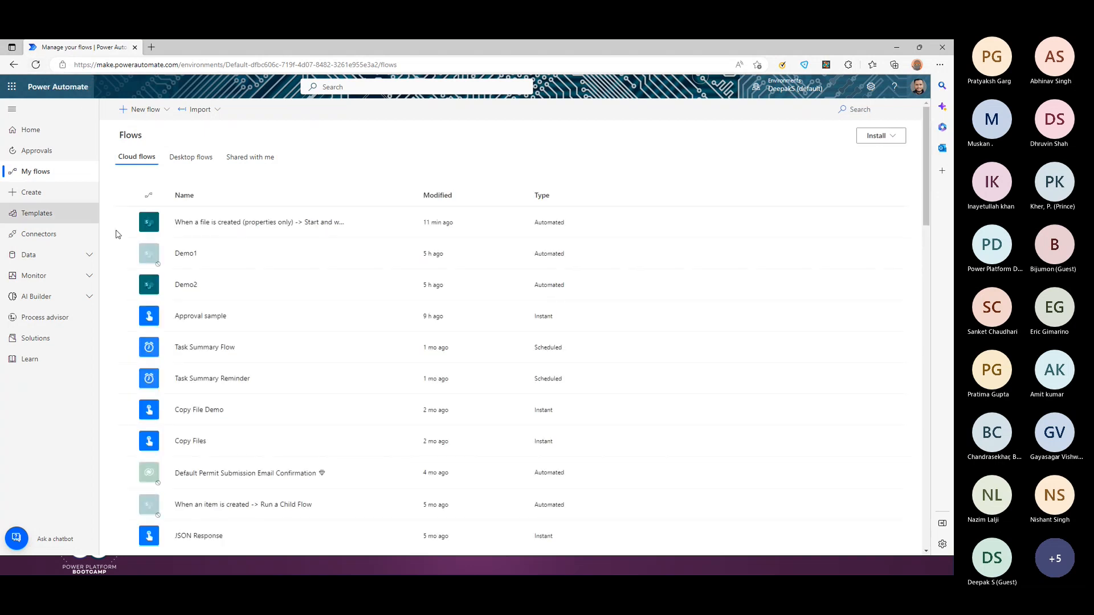
{"action": "left_click", "coordinate": [35, 64]}
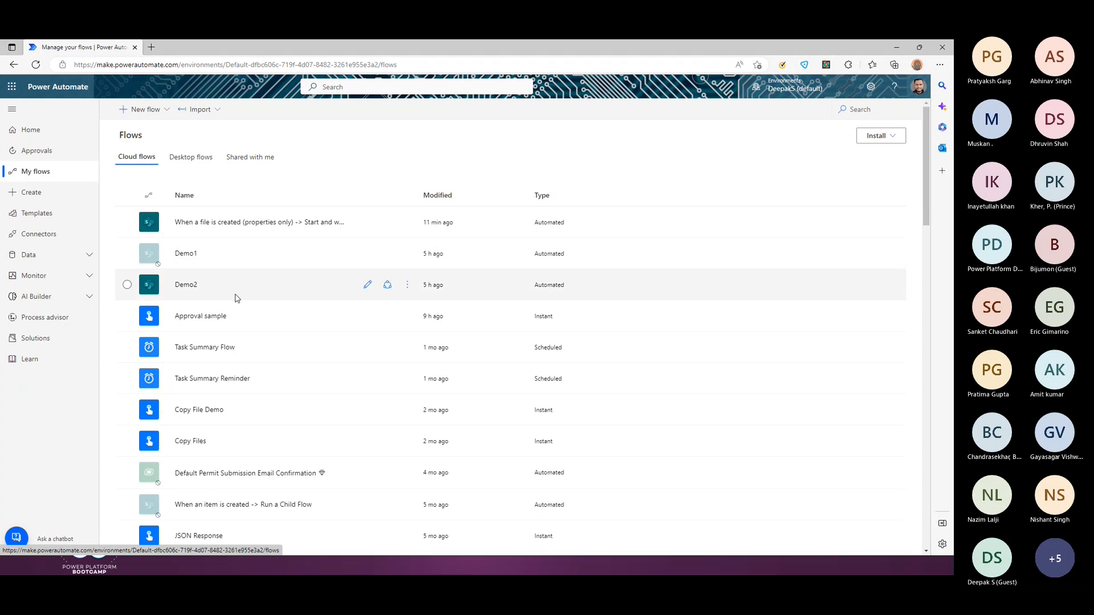
{"action": "left_click", "coordinate": [368, 284]}
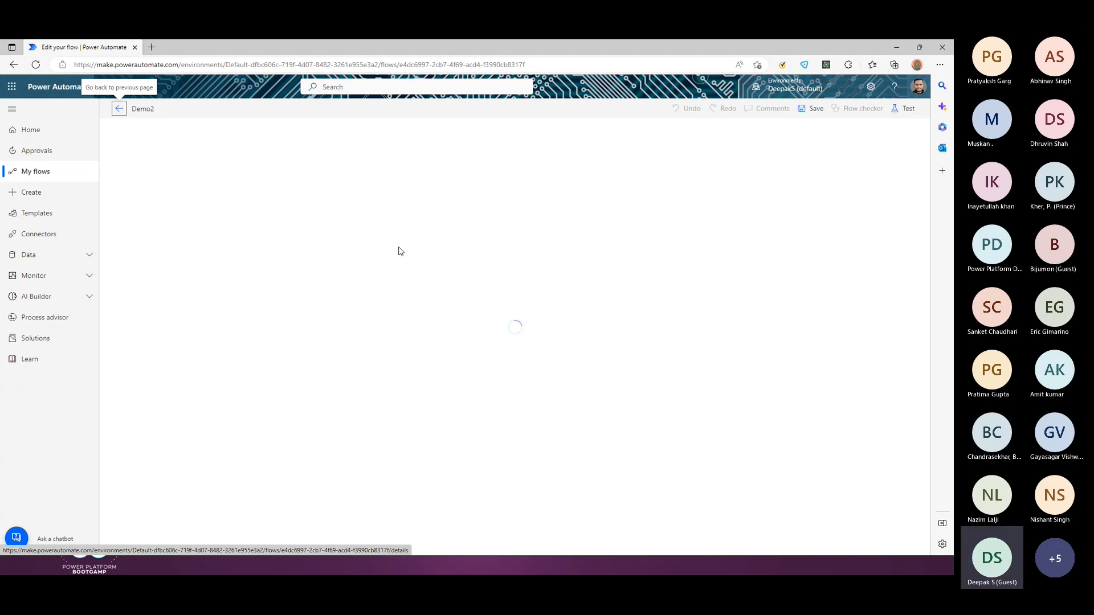
Step: Start a manual test run of Demo2, then go to the SharePoint Event itinerary list
{"action": "left_click", "coordinate": [905, 109]}
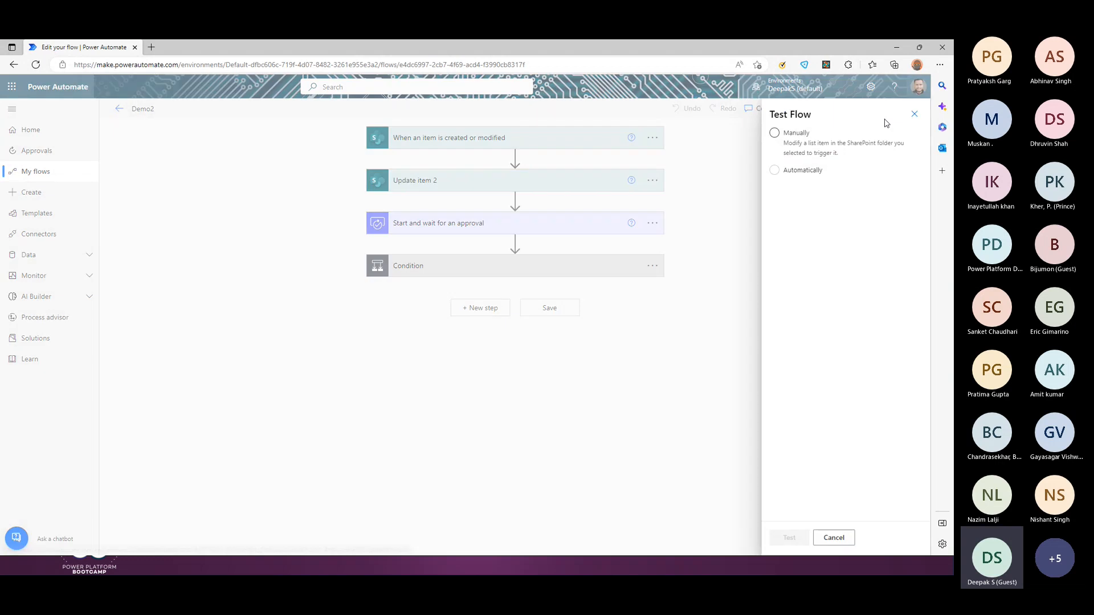
{"action": "left_click", "coordinate": [812, 147]}
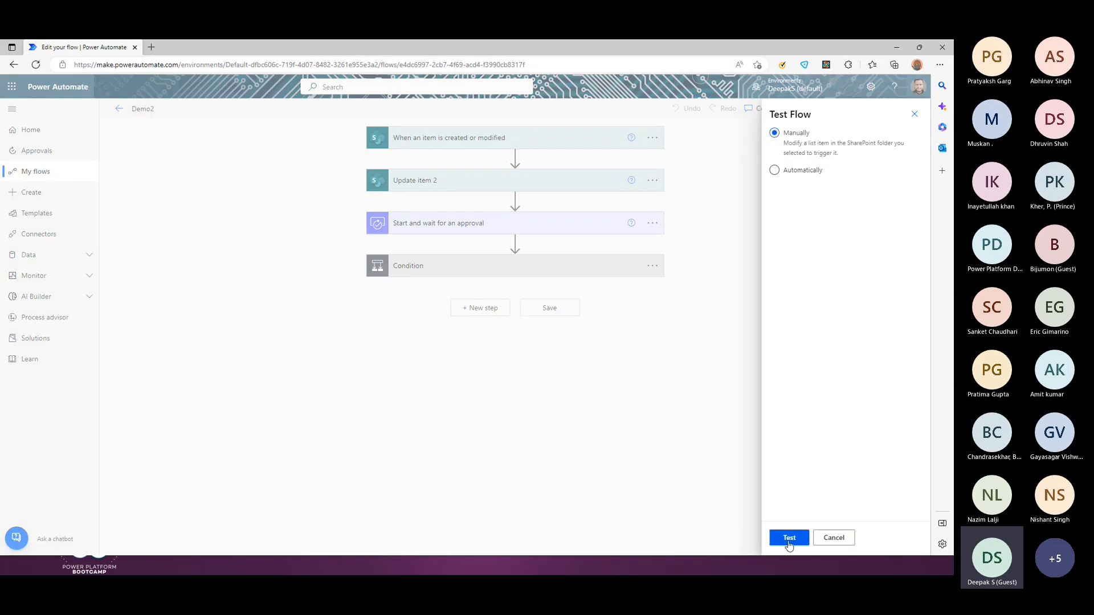
{"action": "left_click", "coordinate": [789, 541]}
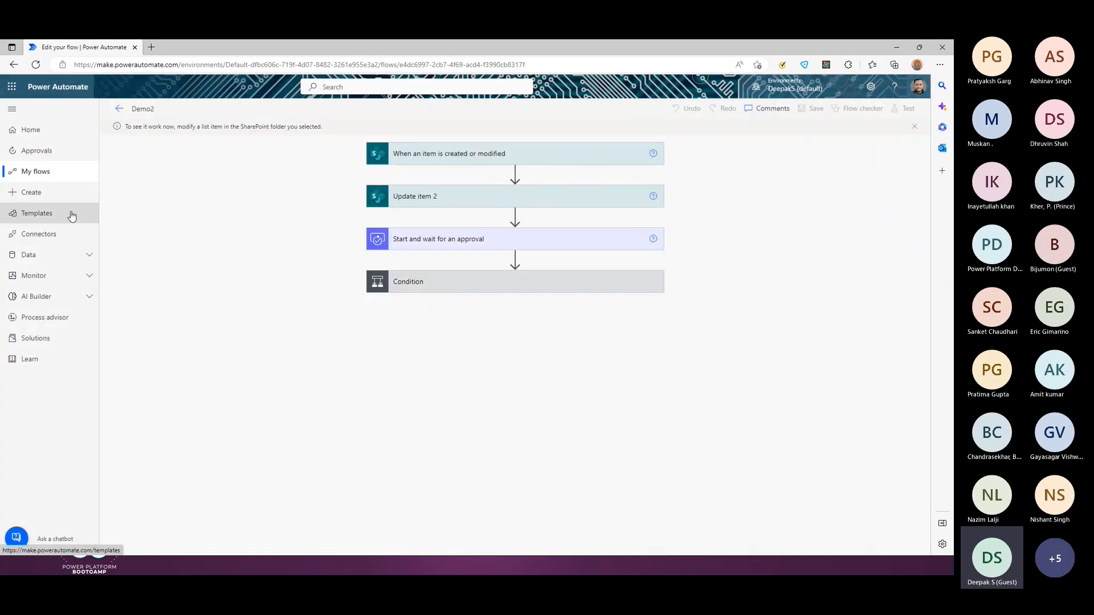
{"action": "key", "text": "alt+Tab"}
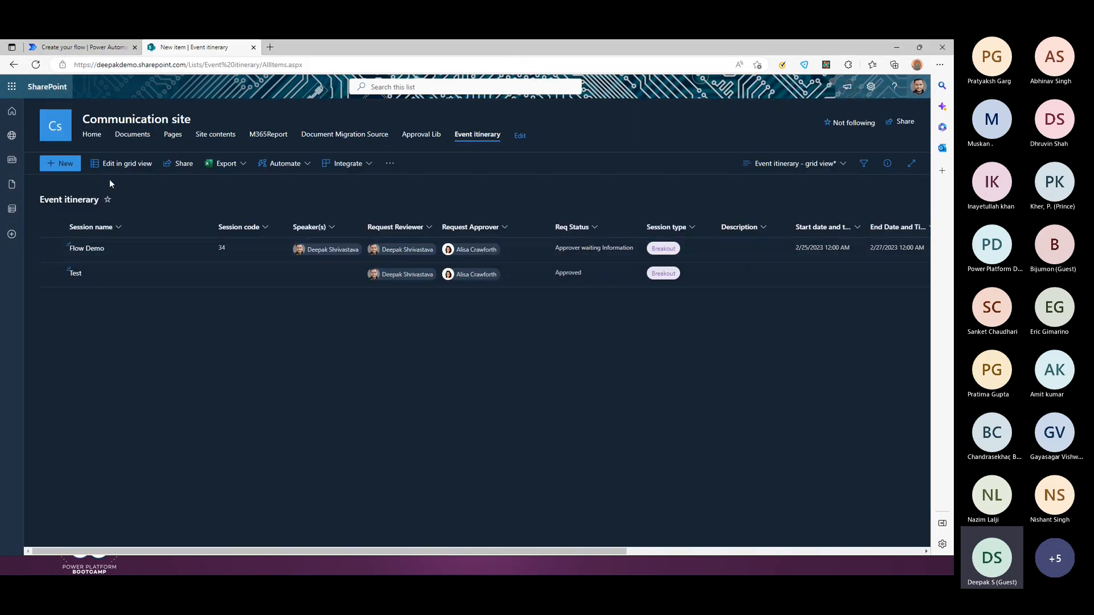
Step: Create a new Event itinerary item named Demo with session type Breakout
{"action": "left_click", "coordinate": [74, 164]}
{"action": "type", "text": "De"}
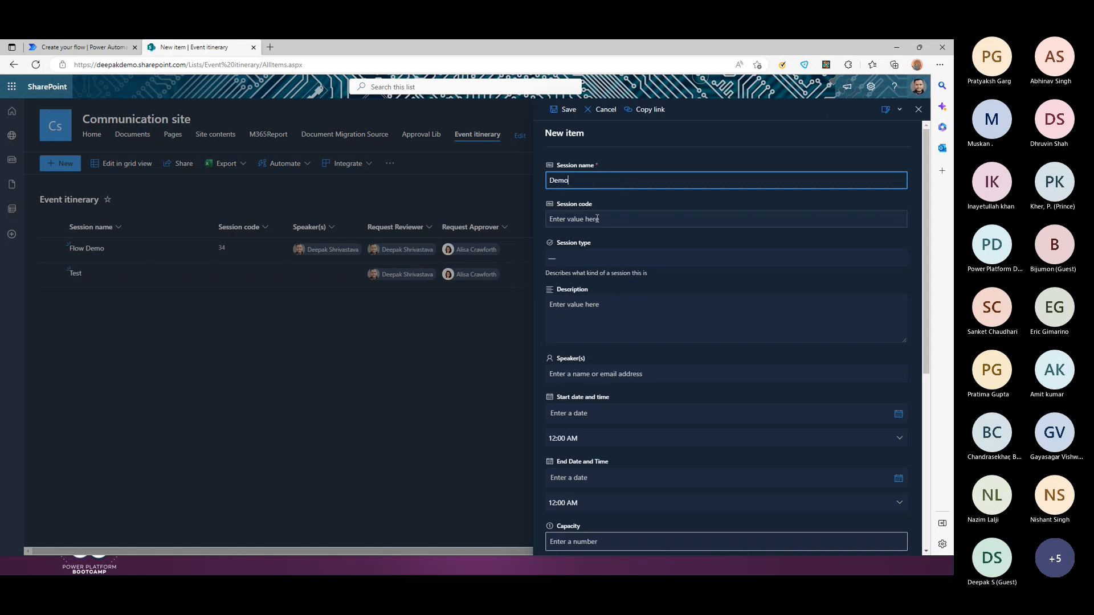
{"action": "type", "text": "mo"}
{"action": "left_click", "coordinate": [577, 256]}
{"action": "left_click", "coordinate": [572, 317]}
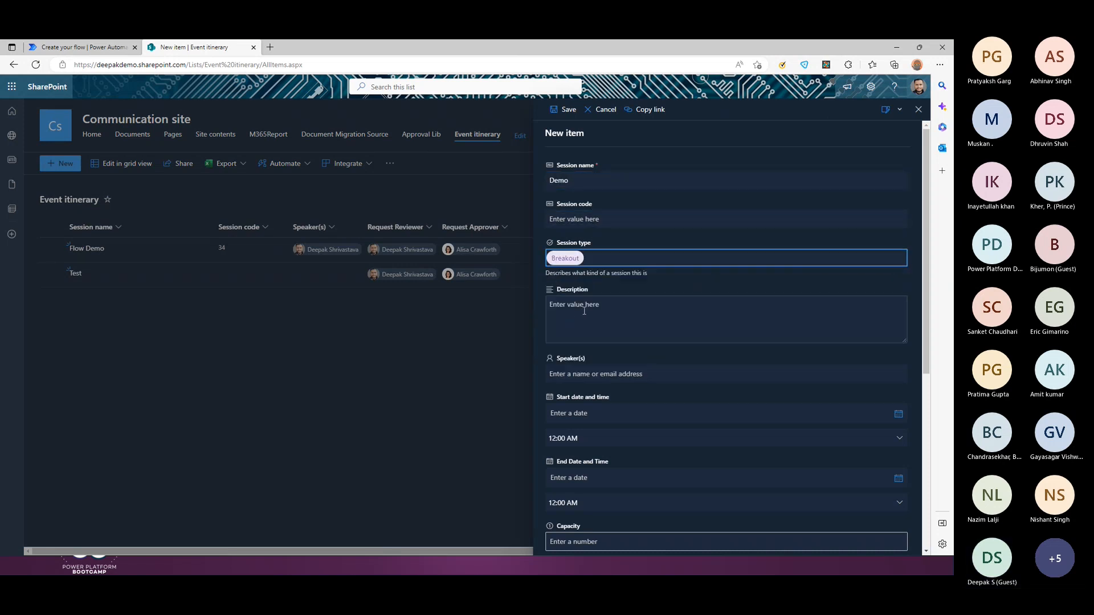
{"action": "scroll", "coordinate": [584, 311], "scroll_direction": "down", "scroll_amount": 3}
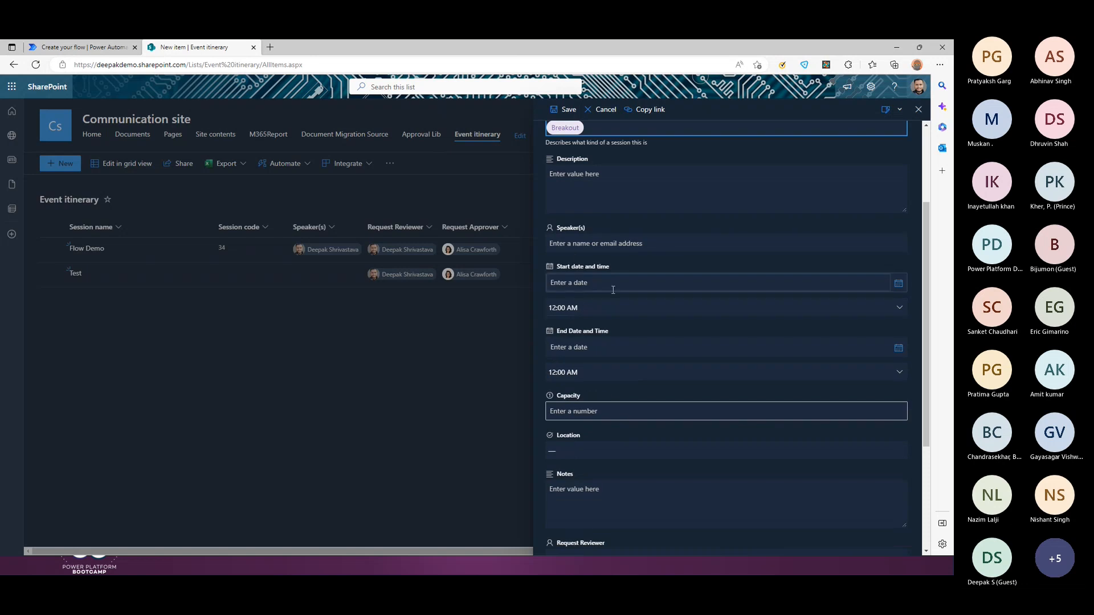
{"action": "scroll", "coordinate": [598, 310], "scroll_direction": "down", "scroll_amount": 4}
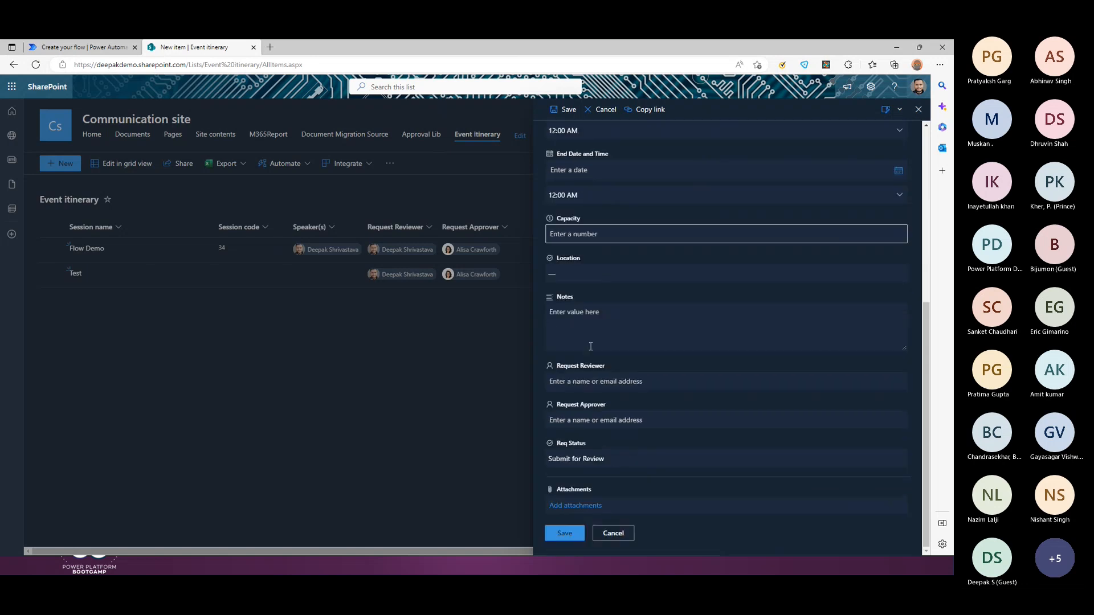
Step: Assign the Request Reviewer and Request Approver, then save the Demo item
{"action": "left_click", "coordinate": [668, 381]}
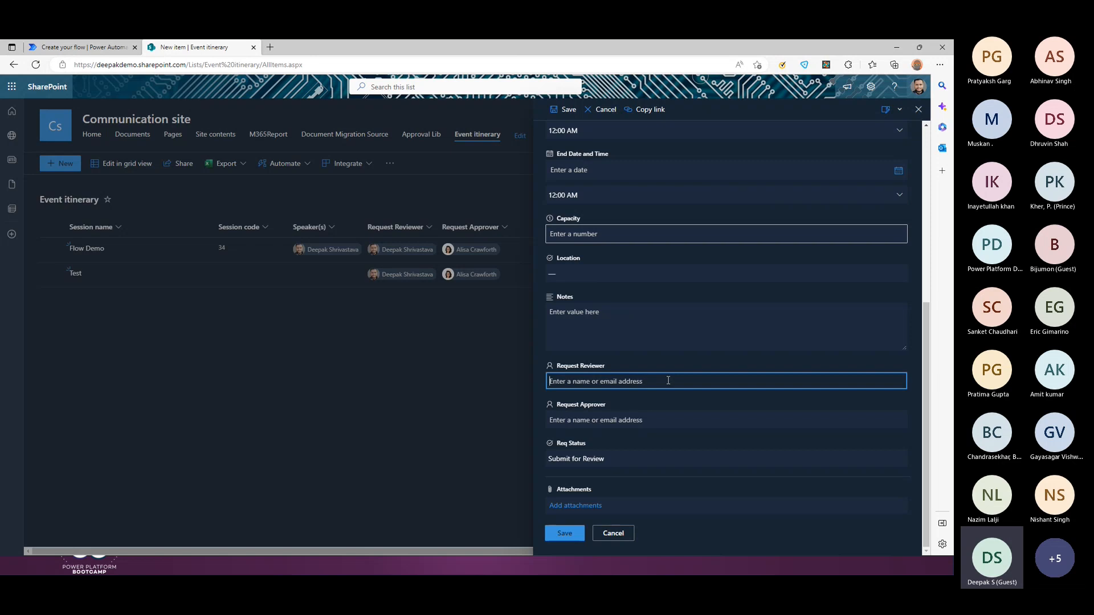
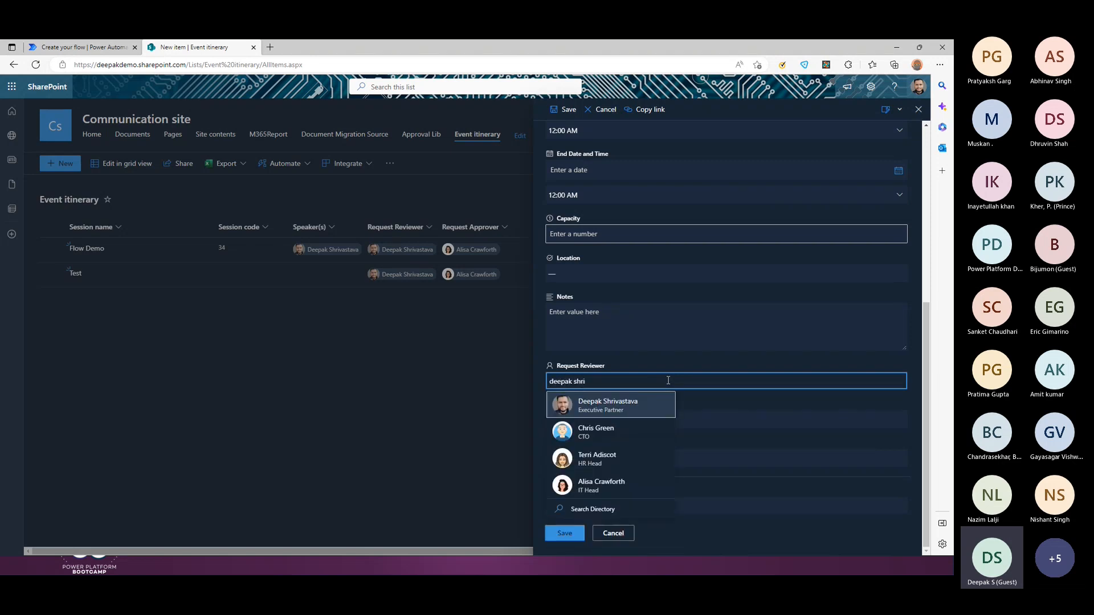
{"action": "left_click", "coordinate": [592, 398]}
{"action": "left_click", "coordinate": [586, 423]}
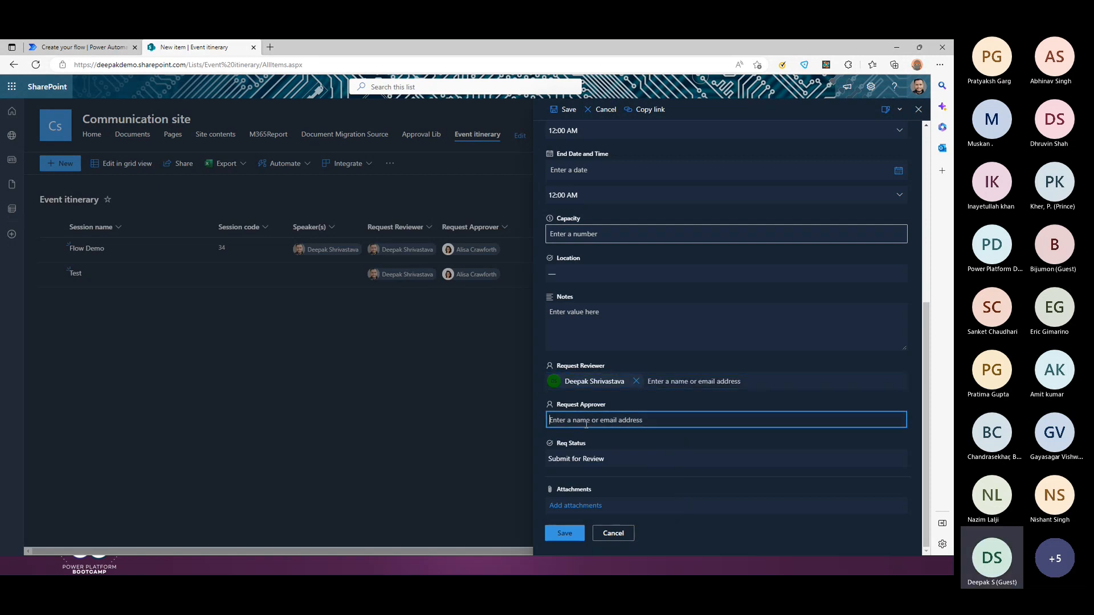
{"action": "type", "text": "ali"}
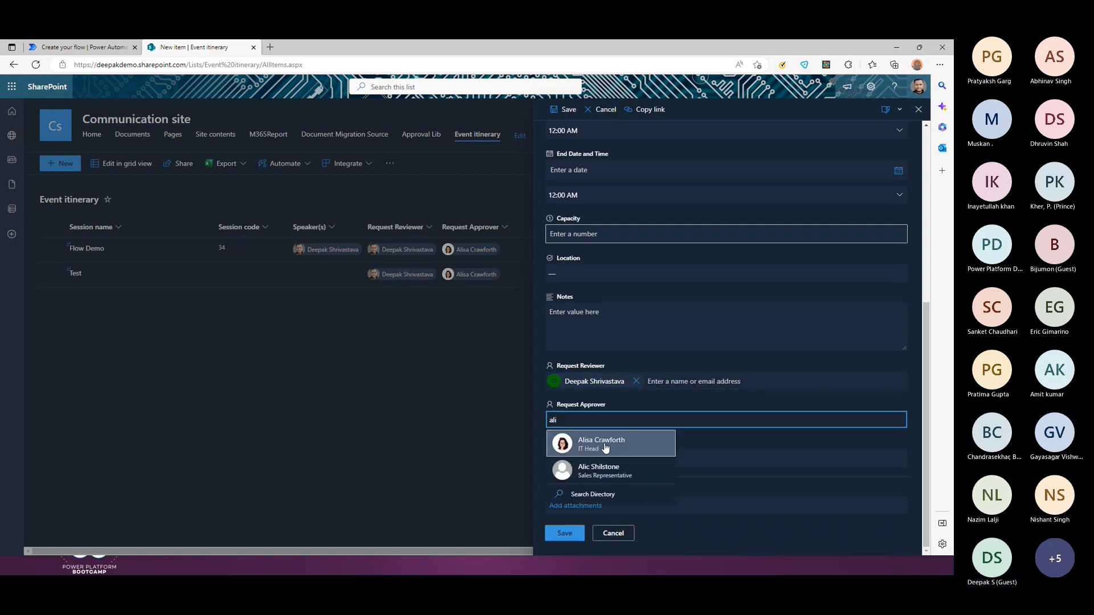
{"action": "left_click", "coordinate": [598, 443]}
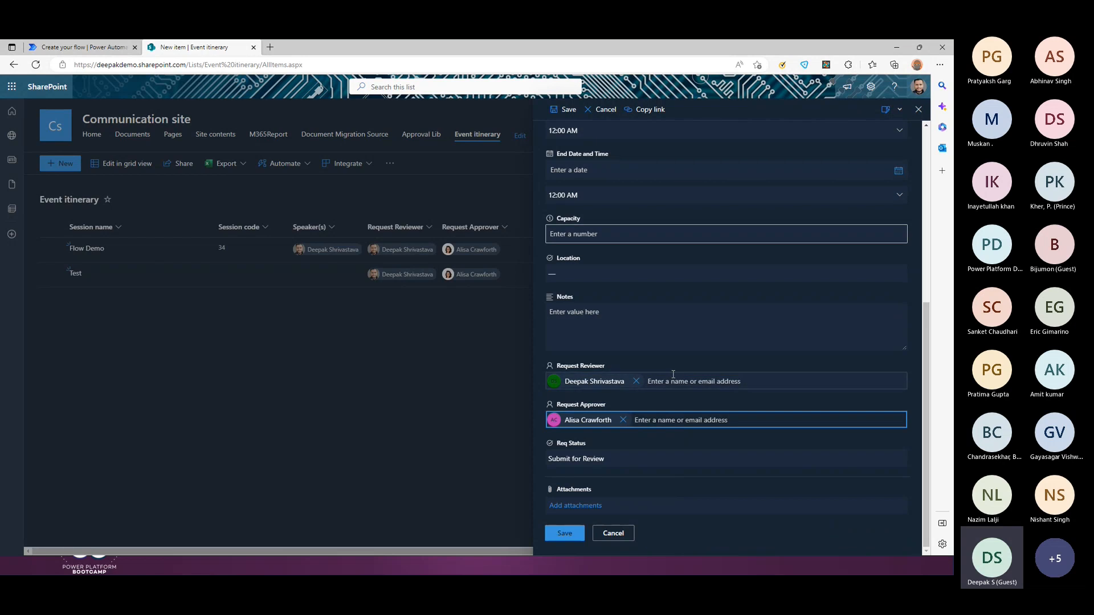
{"action": "left_click", "coordinate": [565, 534]}
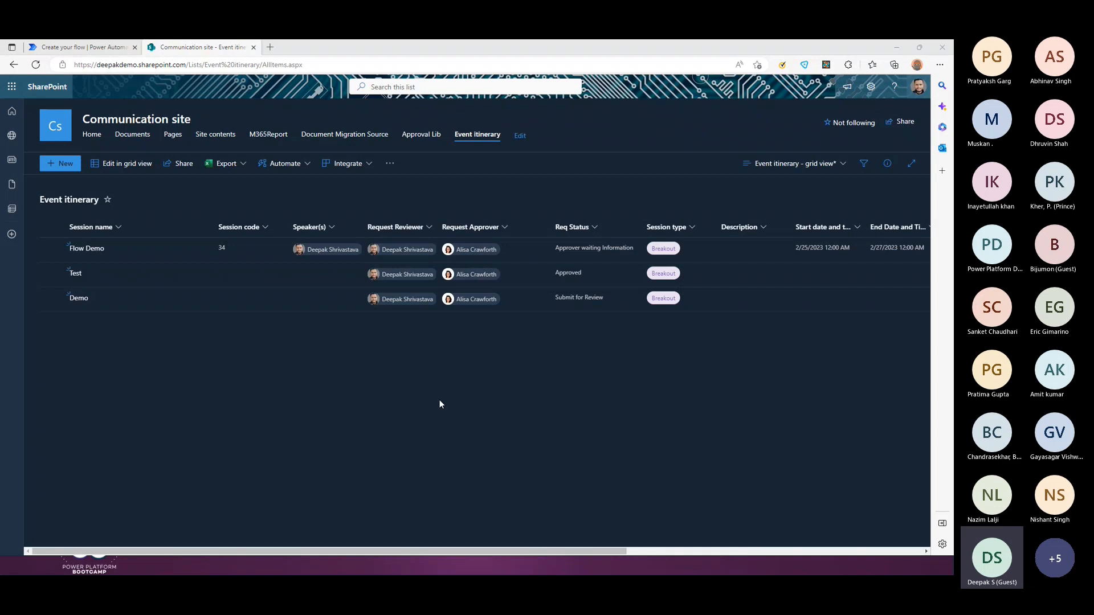
{"action": "key", "text": "ctrl+w"}
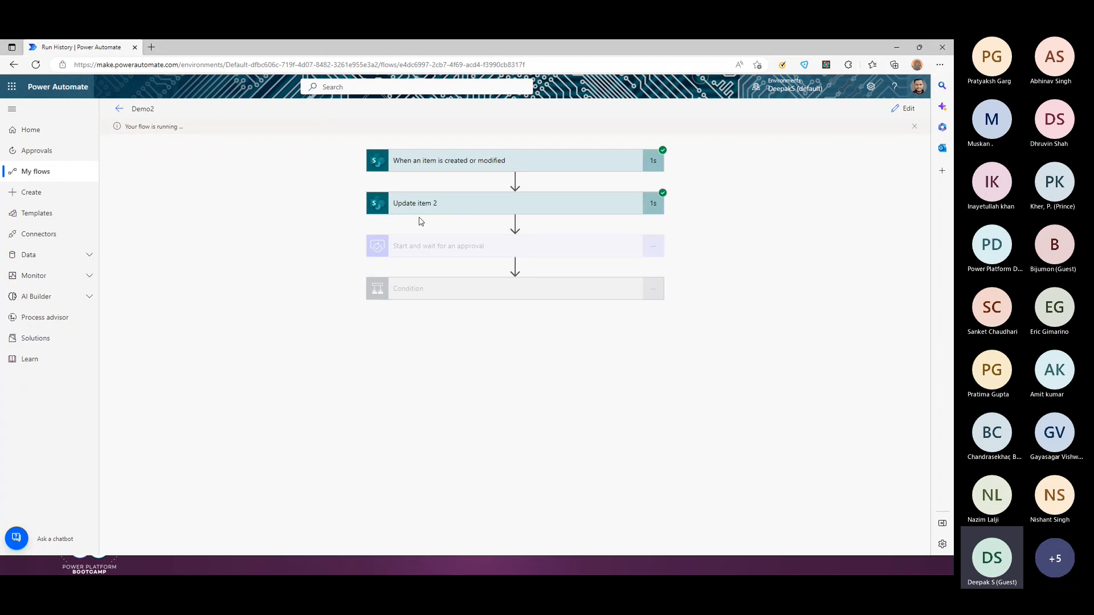
Step: Refresh the list to confirm Demo's Req Status is In Review, then bring up Outlook
{"action": "key", "text": "alt+Tab"}
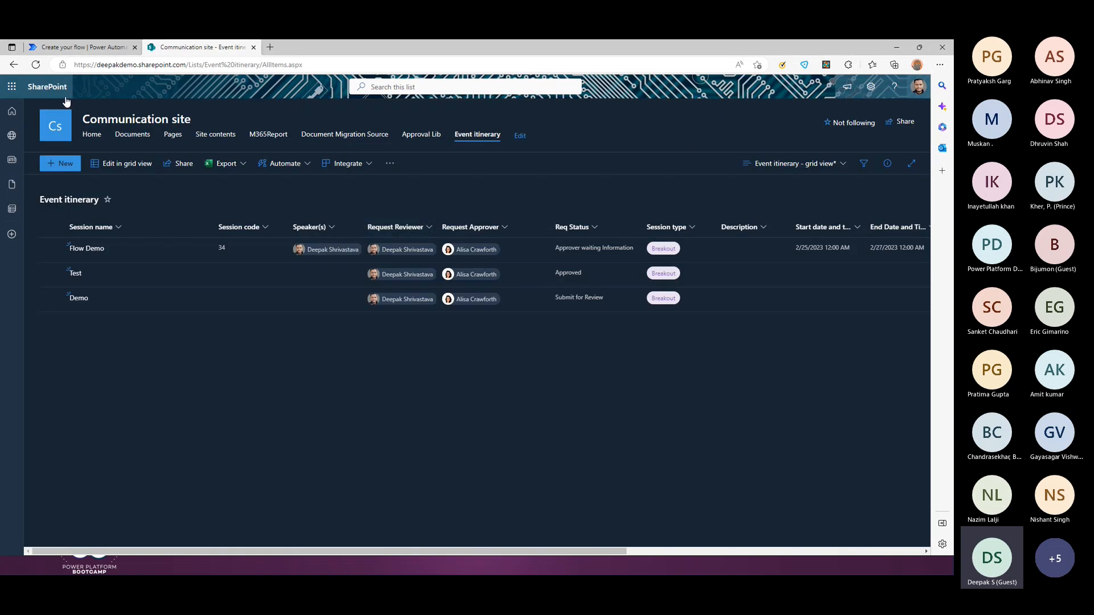
{"action": "left_click", "coordinate": [36, 65]}
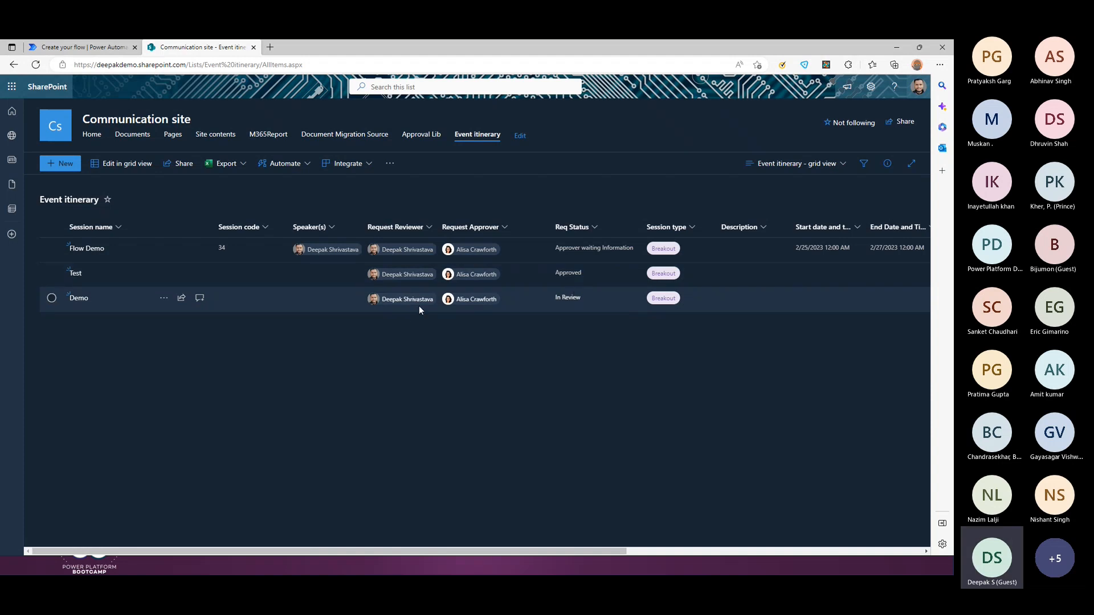
{"action": "key", "text": "alt+Tab"}
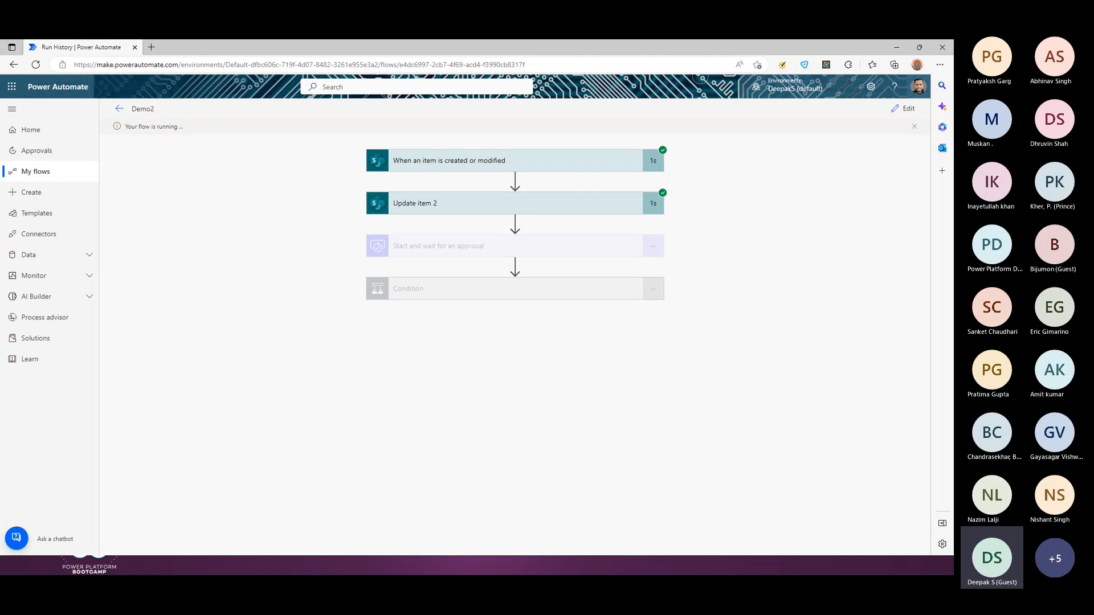
{"action": "key", "text": "alt+Tab"}
{"action": "key", "text": "alt+Tab"}
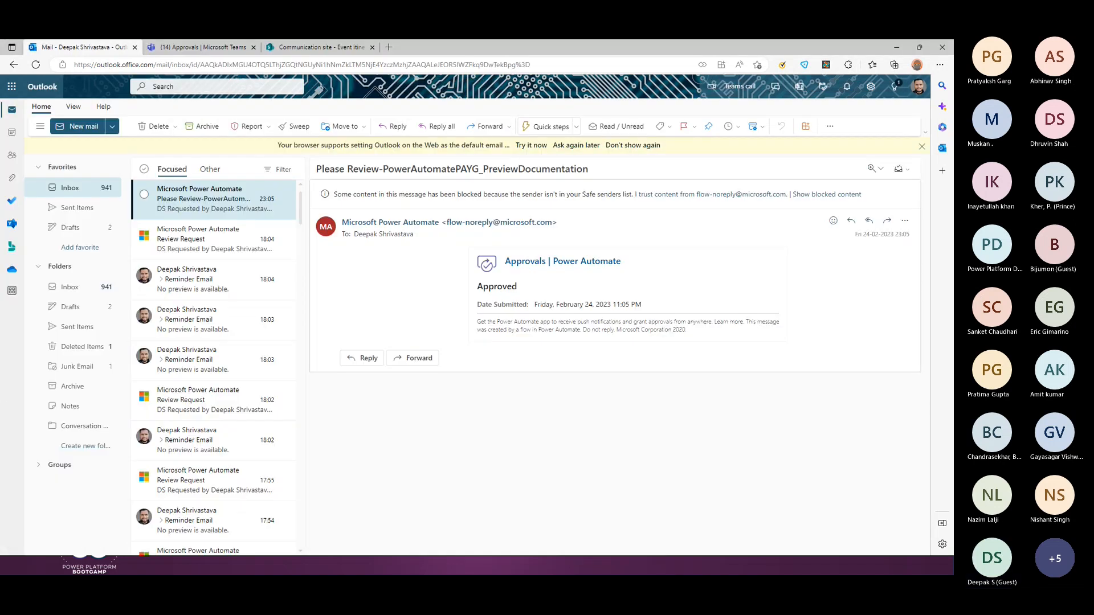
Step: Reject the Demo approval request from the Teams Approvals feed
{"action": "left_click", "coordinate": [163, 46]}
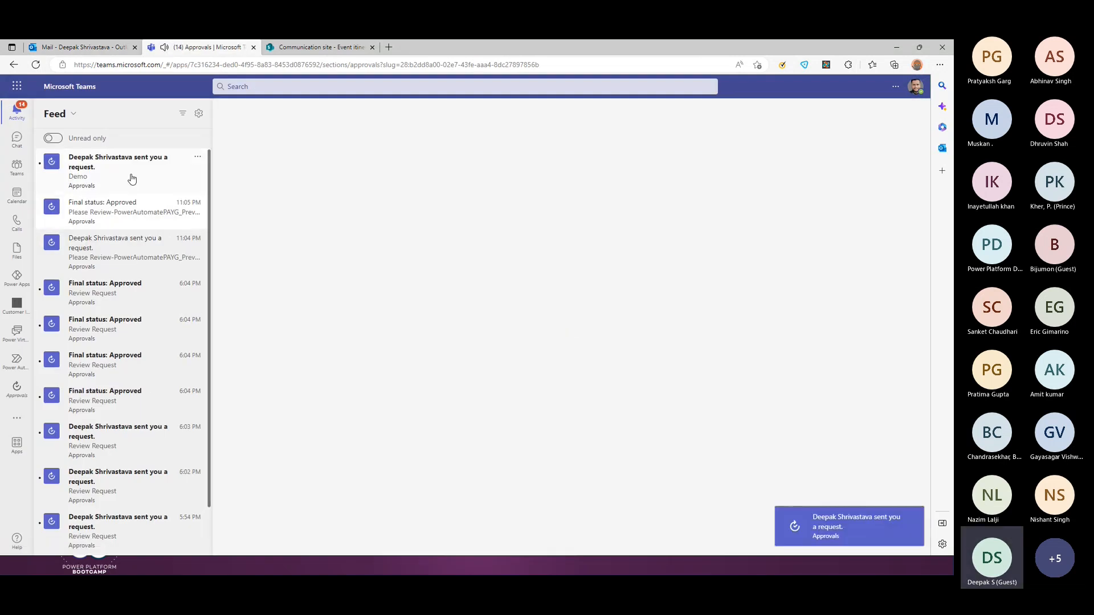
{"action": "left_click", "coordinate": [131, 178]}
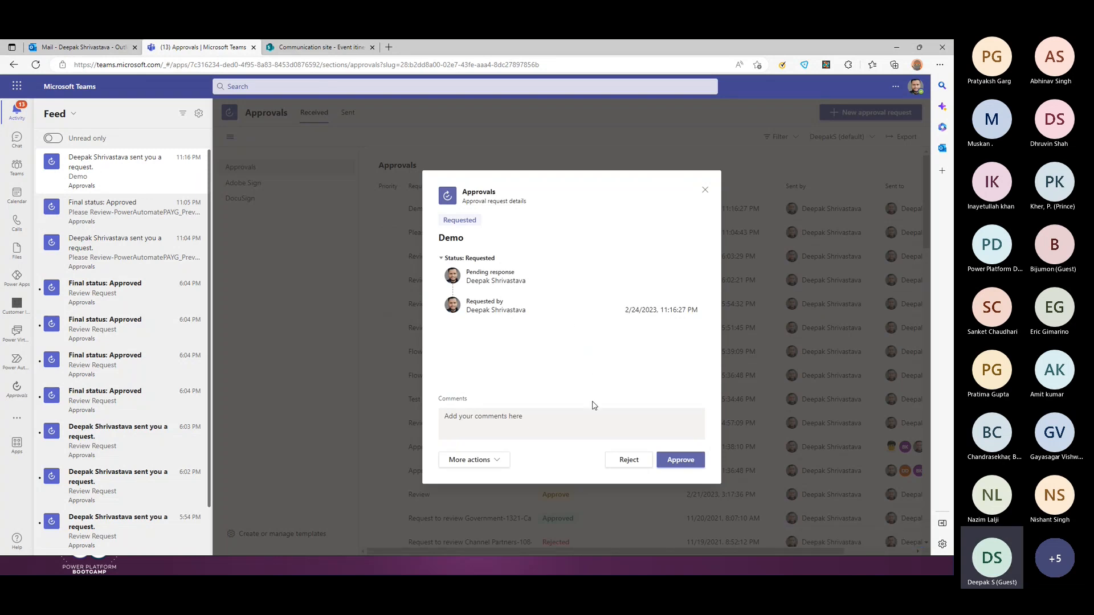
{"action": "left_click", "coordinate": [626, 460]}
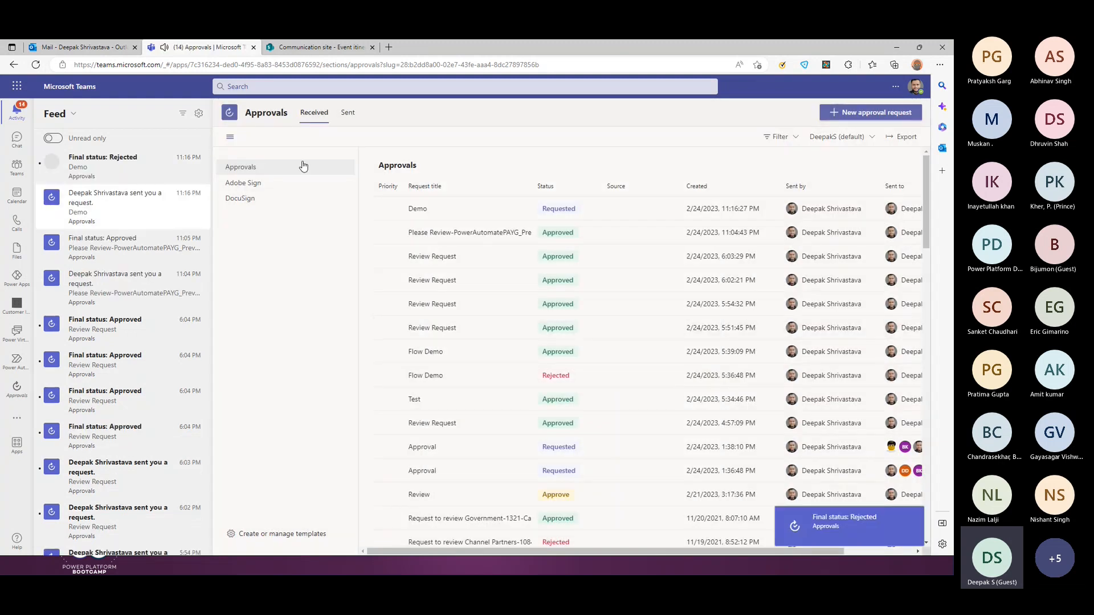
{"action": "key", "text": "alt+Tab"}
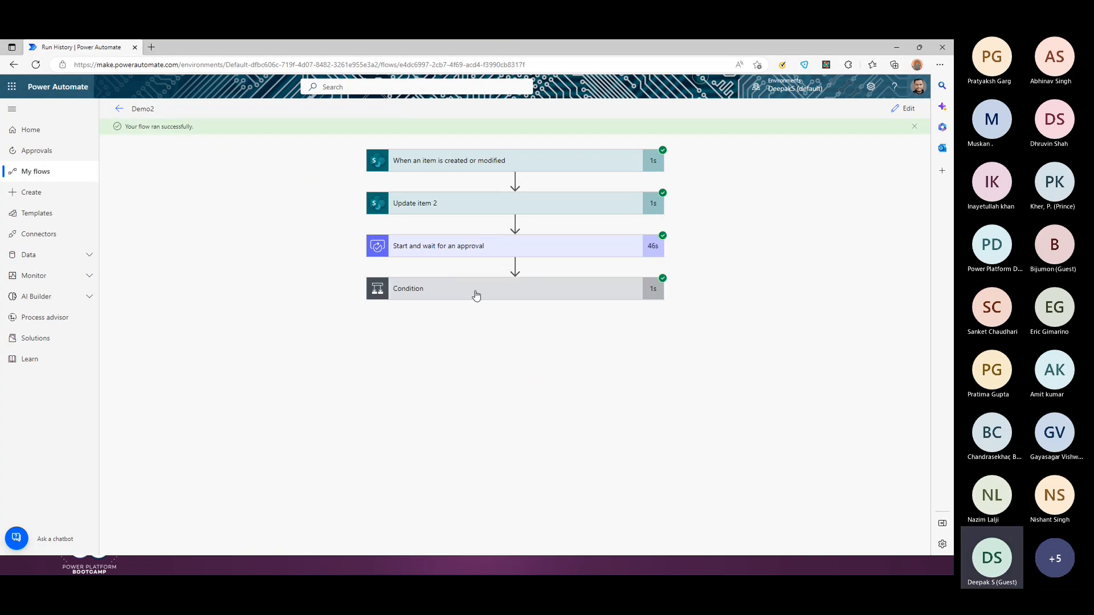
Step: Inspect the run's Reject outcome, false Condition branch, and Update item 3 output
{"action": "left_click", "coordinate": [520, 249]}
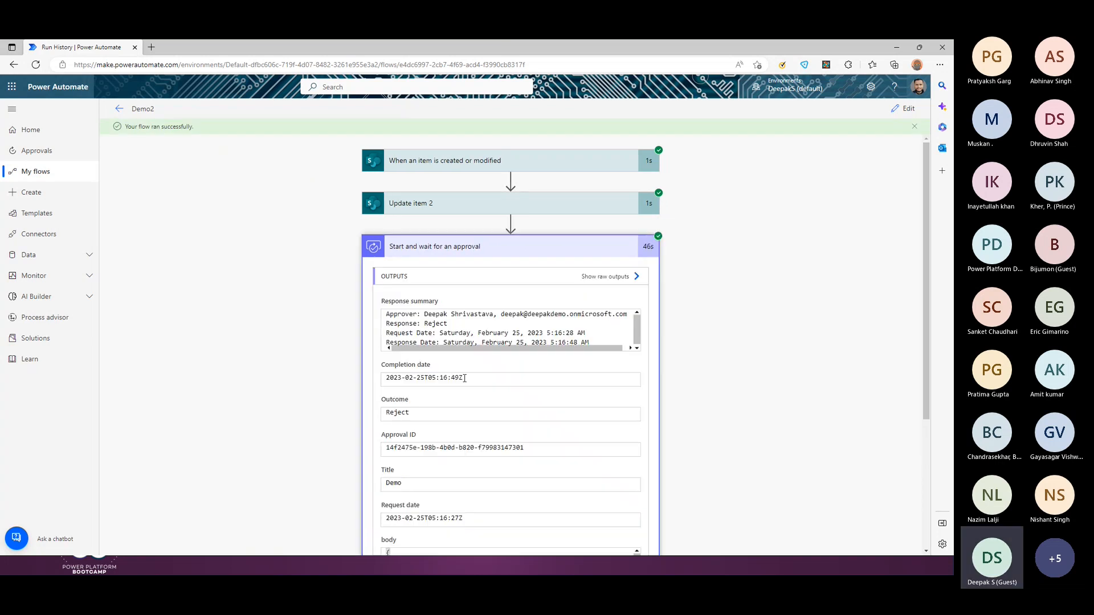
{"action": "scroll", "coordinate": [684, 402], "scroll_direction": "down", "scroll_amount": 4}
{"action": "left_click", "coordinate": [505, 524]}
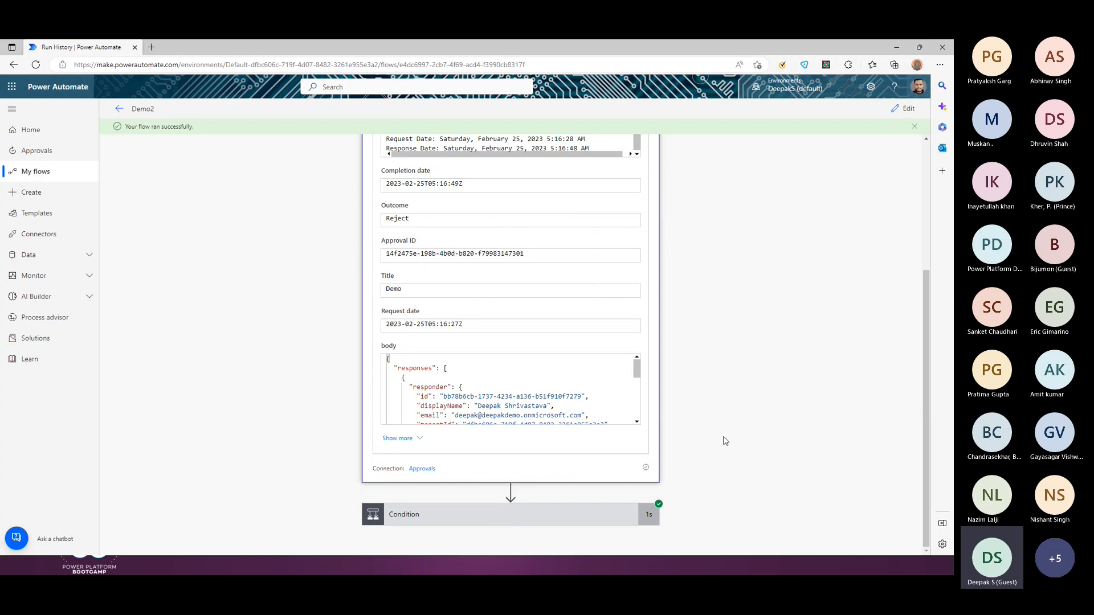
{"action": "scroll", "coordinate": [725, 441], "scroll_direction": "down", "scroll_amount": 3}
{"action": "scroll", "coordinate": [725, 441], "scroll_direction": "down", "scroll_amount": 2}
{"action": "left_click", "coordinate": [635, 405]}
{"action": "scroll", "coordinate": [634, 405], "scroll_direction": "down", "scroll_amount": 5}
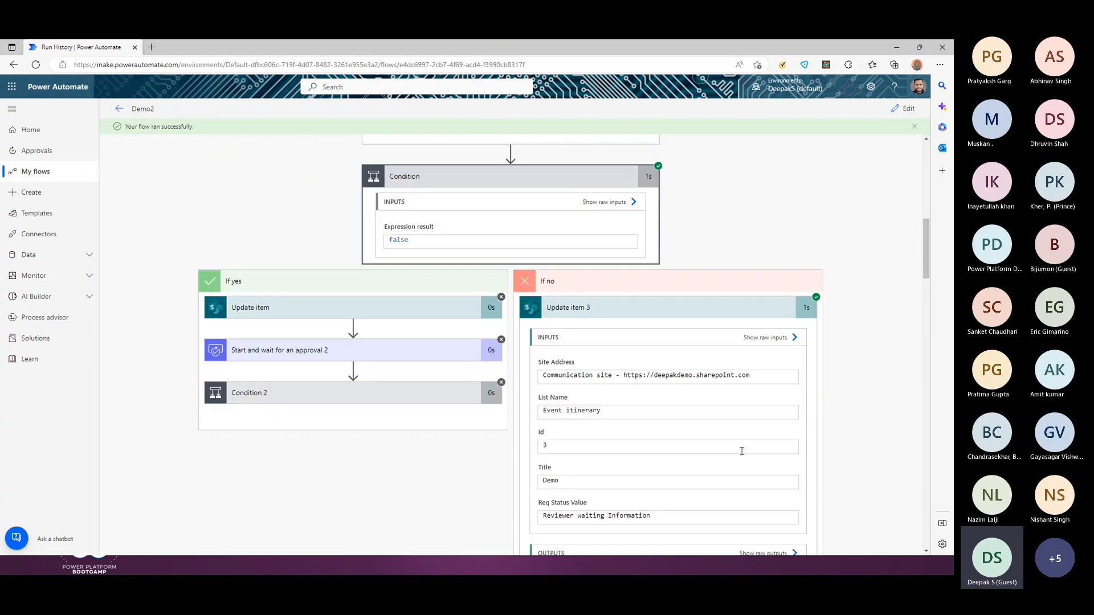
{"action": "scroll", "coordinate": [342, 391], "scroll_direction": "up", "scroll_amount": 10}
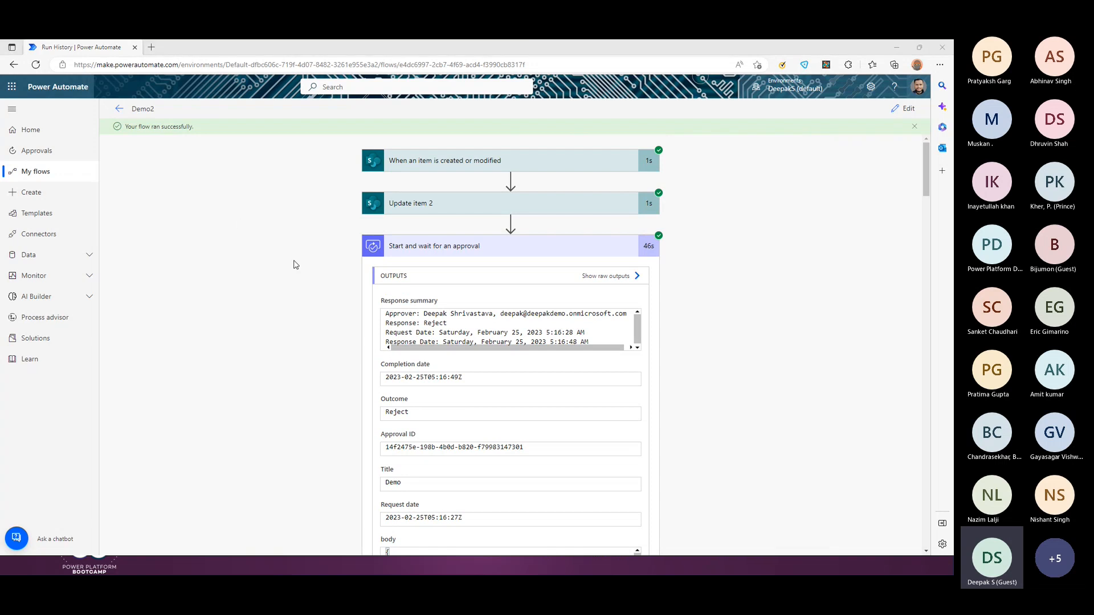
{"action": "key", "text": "alt+Tab"}
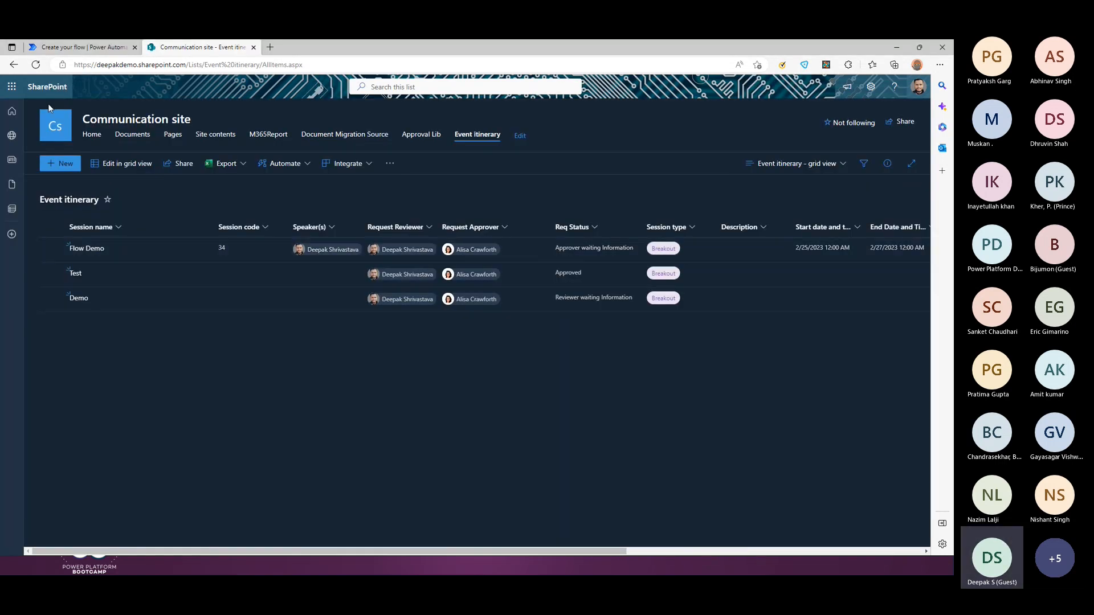
Step: Change the Demo item's Req Status back to Submit for Review and save it
{"action": "left_click", "coordinate": [35, 65]}
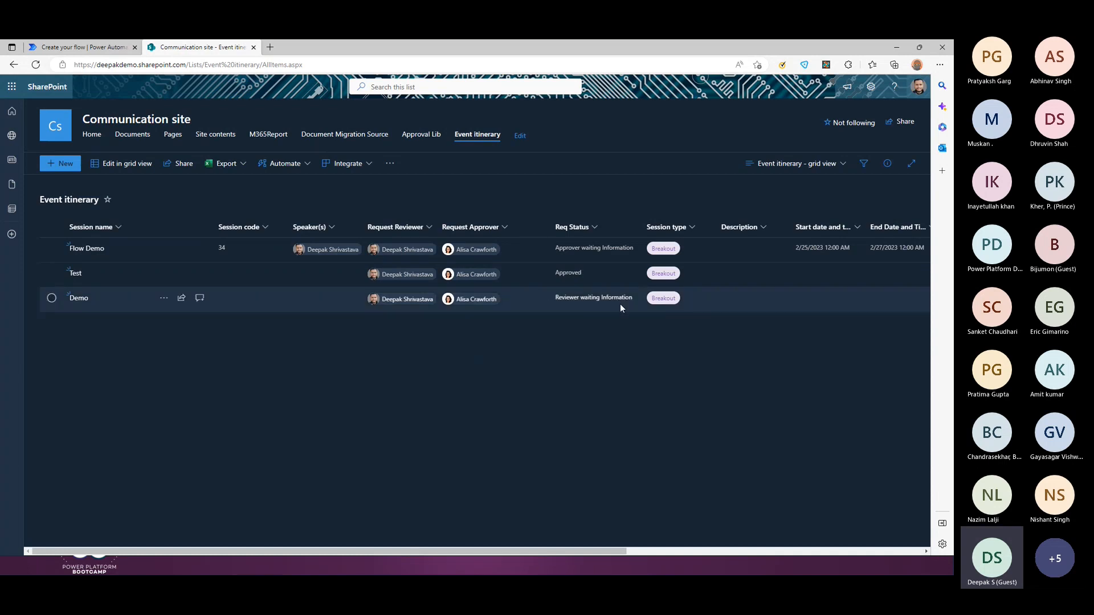
{"action": "left_click", "coordinate": [110, 301]}
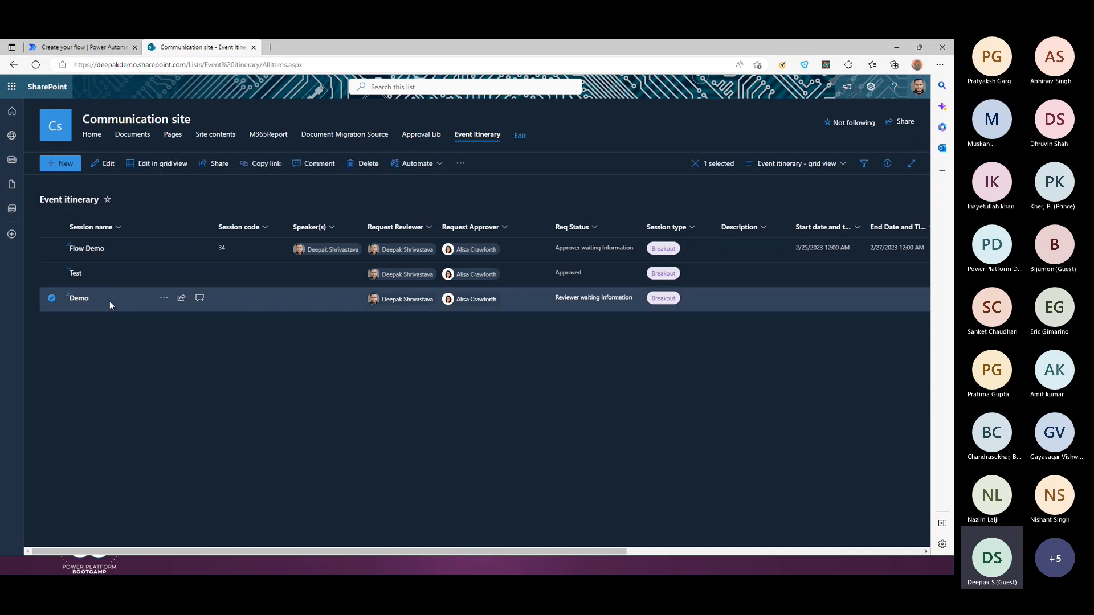
{"action": "left_click", "coordinate": [105, 163]}
{"action": "scroll", "coordinate": [564, 456], "scroll_direction": "down", "scroll_amount": 3}
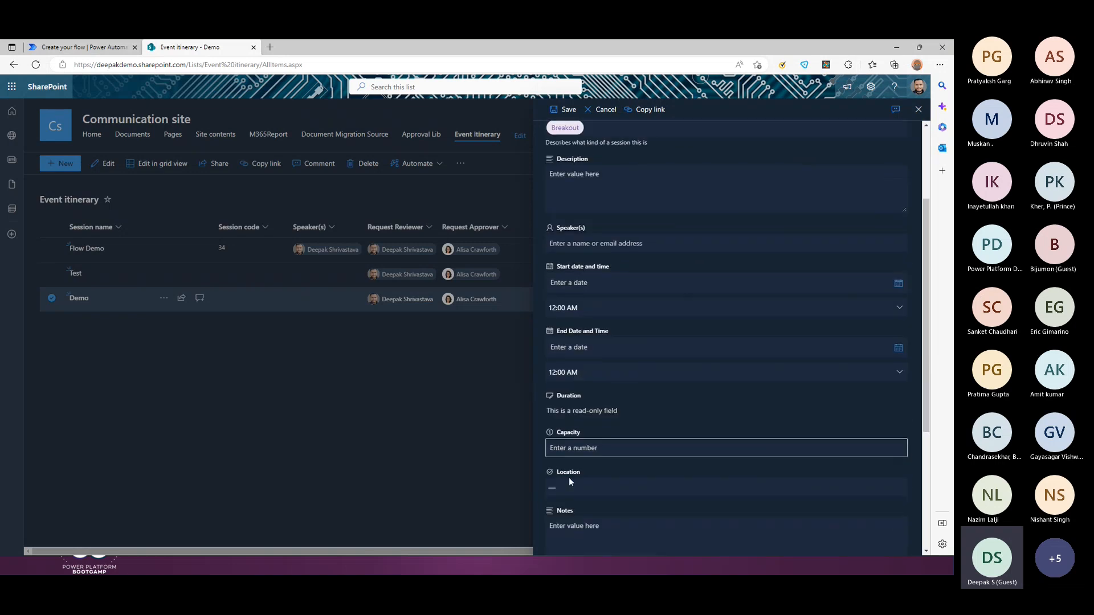
{"action": "scroll", "coordinate": [656, 427], "scroll_direction": "down", "scroll_amount": 5}
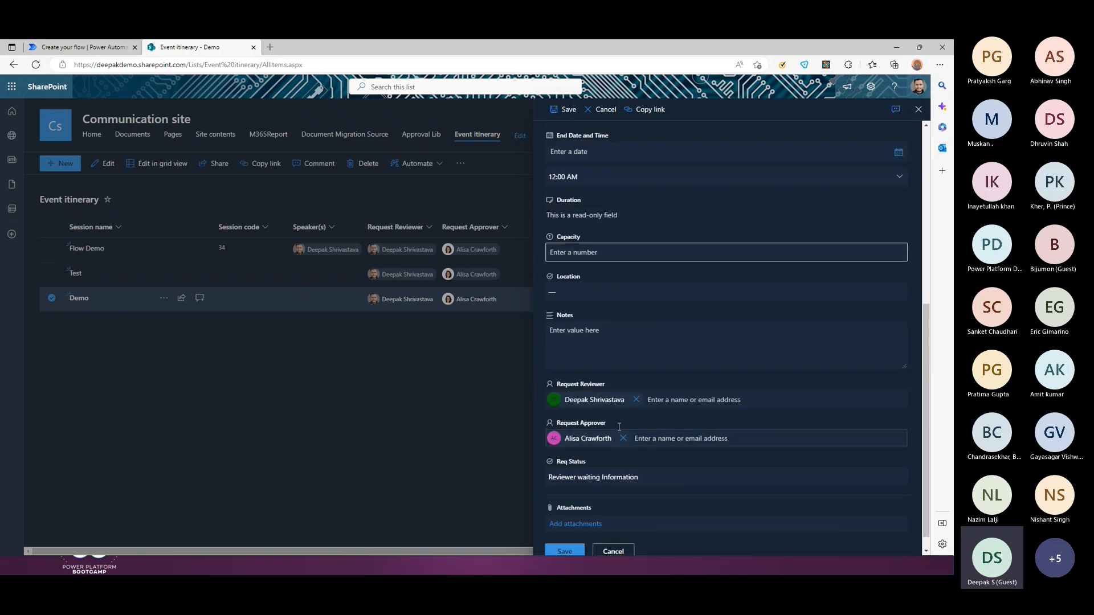
{"action": "left_click", "coordinate": [653, 464]}
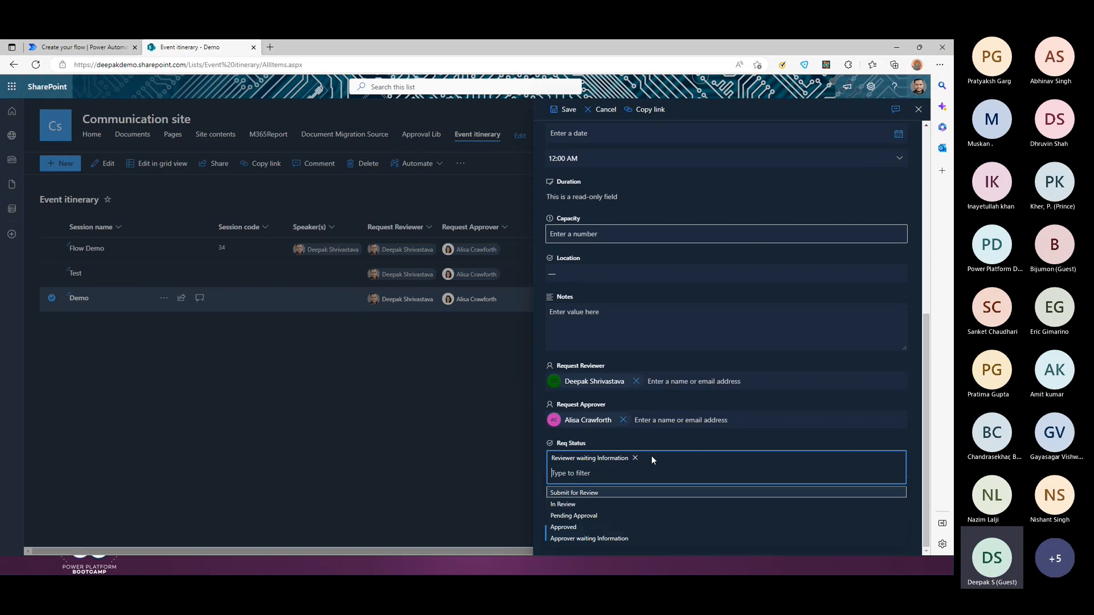
{"action": "left_click", "coordinate": [580, 490]}
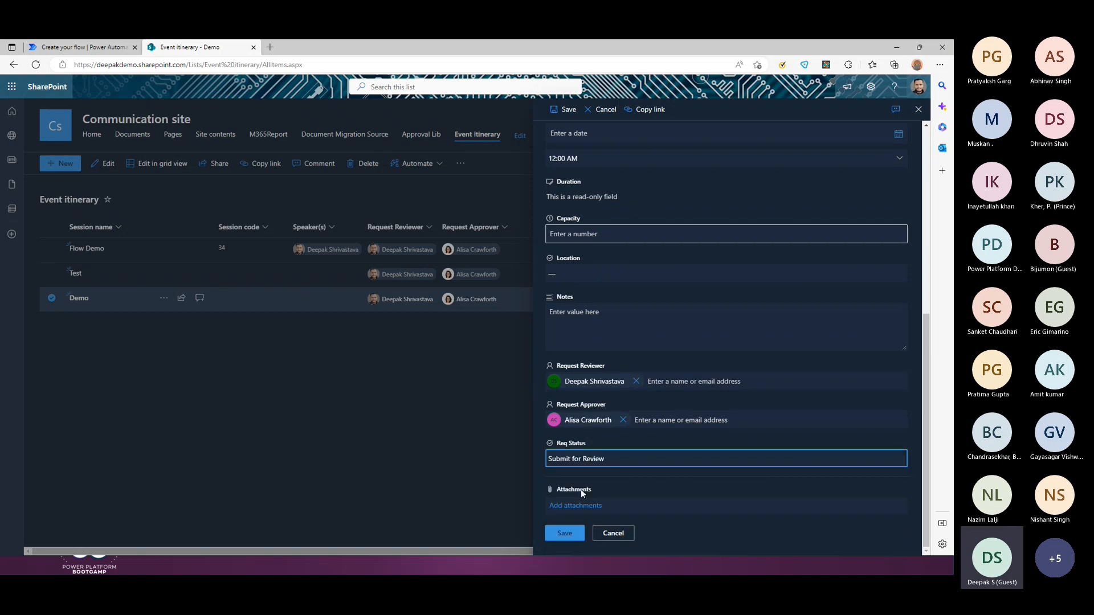
{"action": "left_click", "coordinate": [564, 536]}
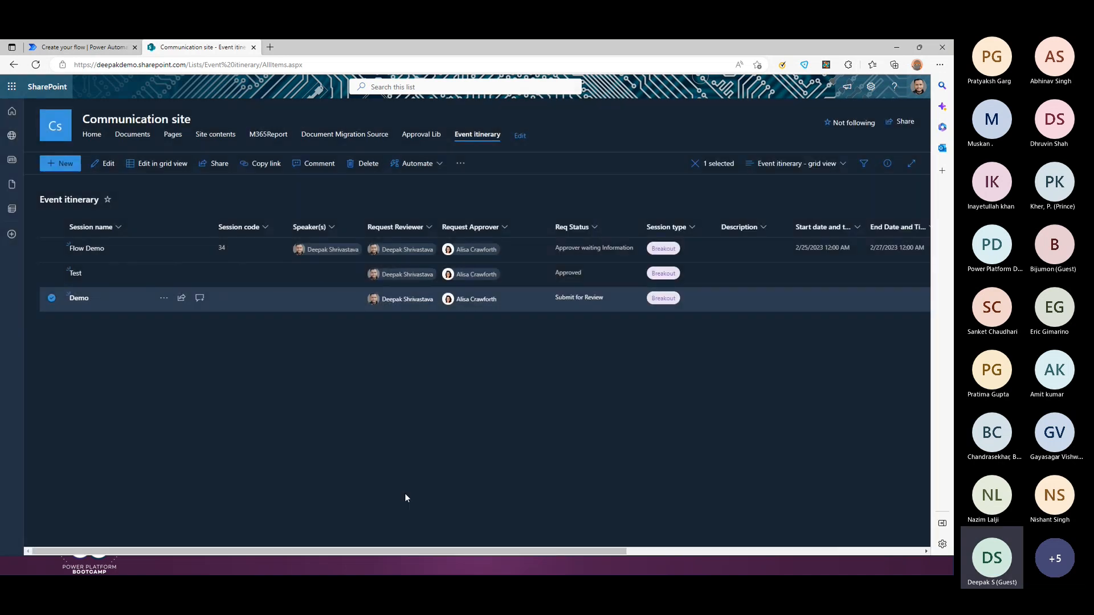
Step: Open the Demo2 flow's details from My flows
{"action": "left_click", "coordinate": [110, 48]}
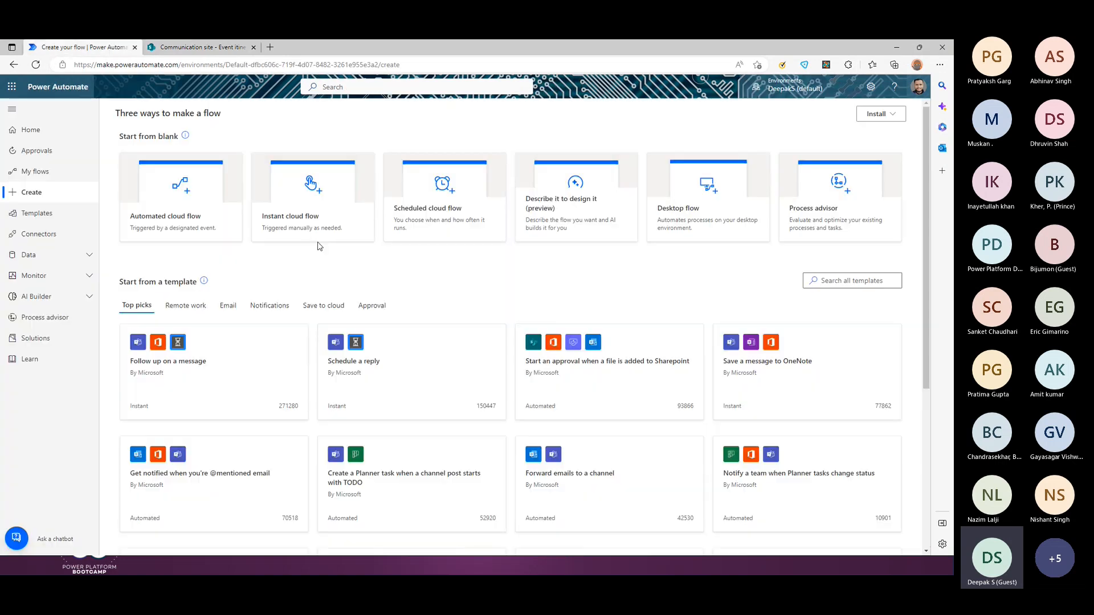
{"action": "left_click", "coordinate": [35, 171]}
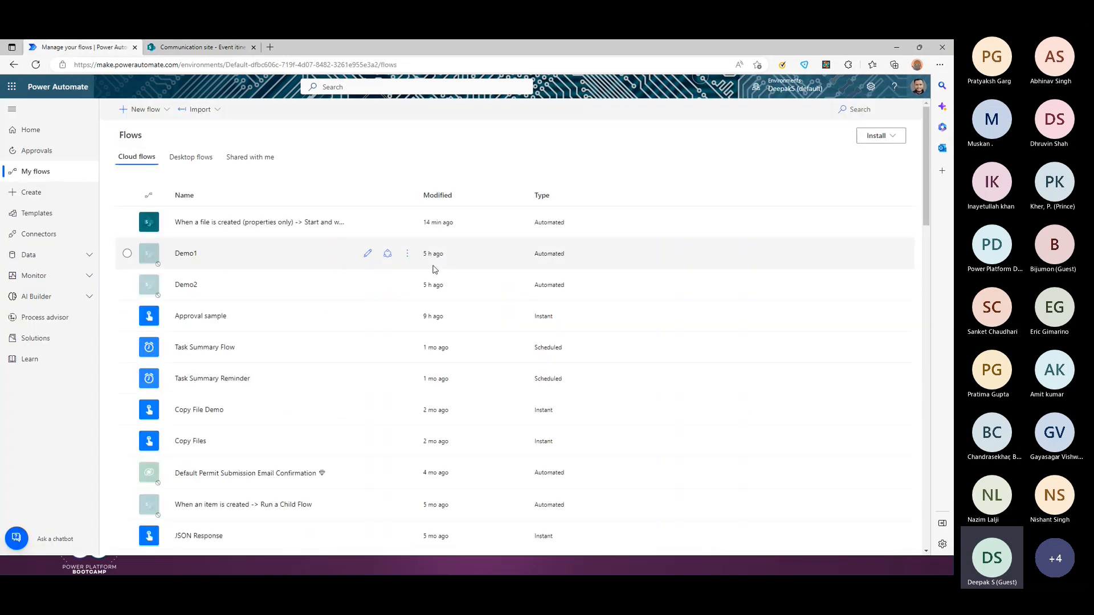
{"action": "left_click", "coordinate": [35, 65]}
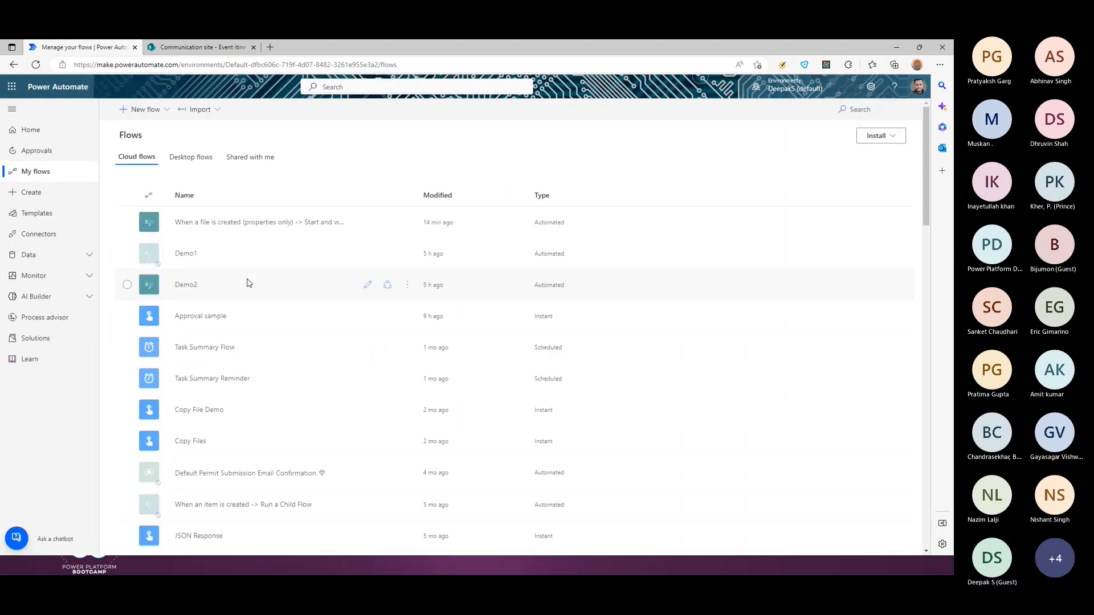
{"action": "left_click", "coordinate": [183, 283]}
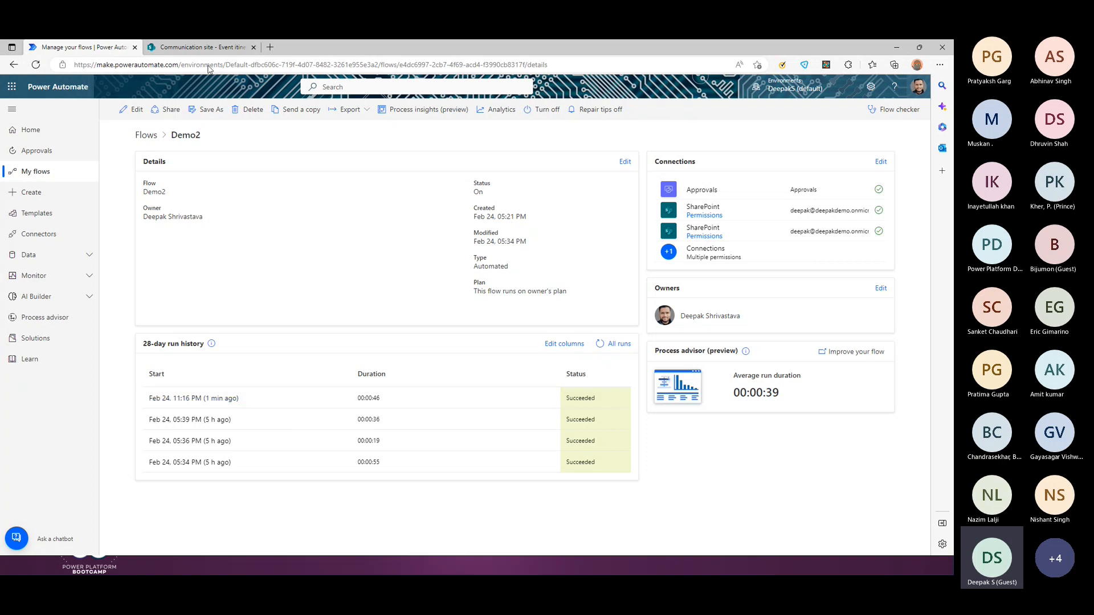
Step: Open the new running run's waiting approval step and the newest Demo request in Teams
{"action": "left_click", "coordinate": [35, 65]}
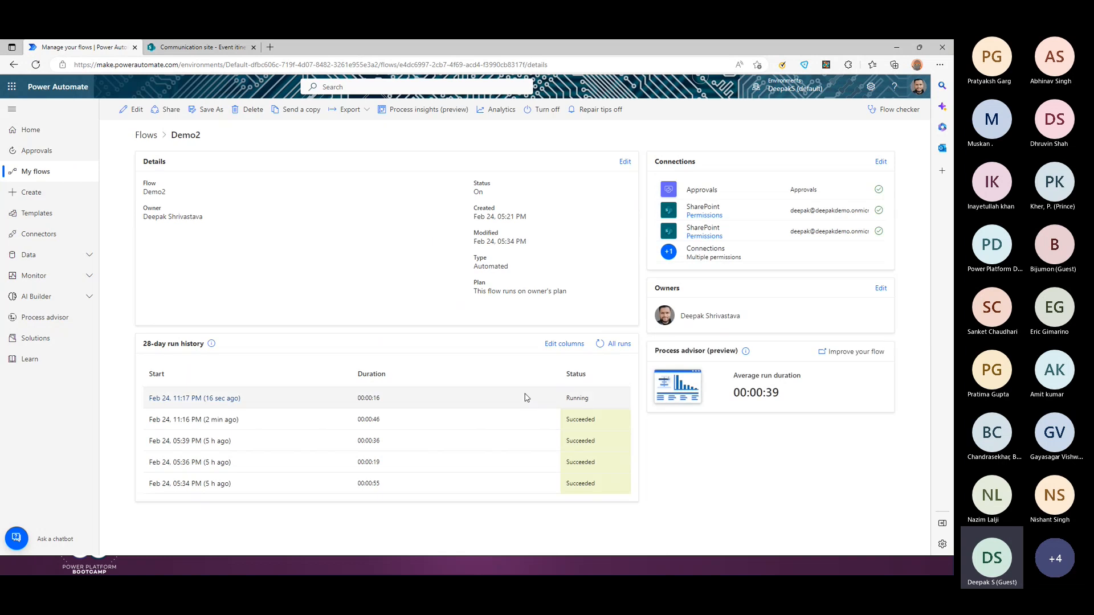
{"action": "left_click", "coordinate": [231, 398]}
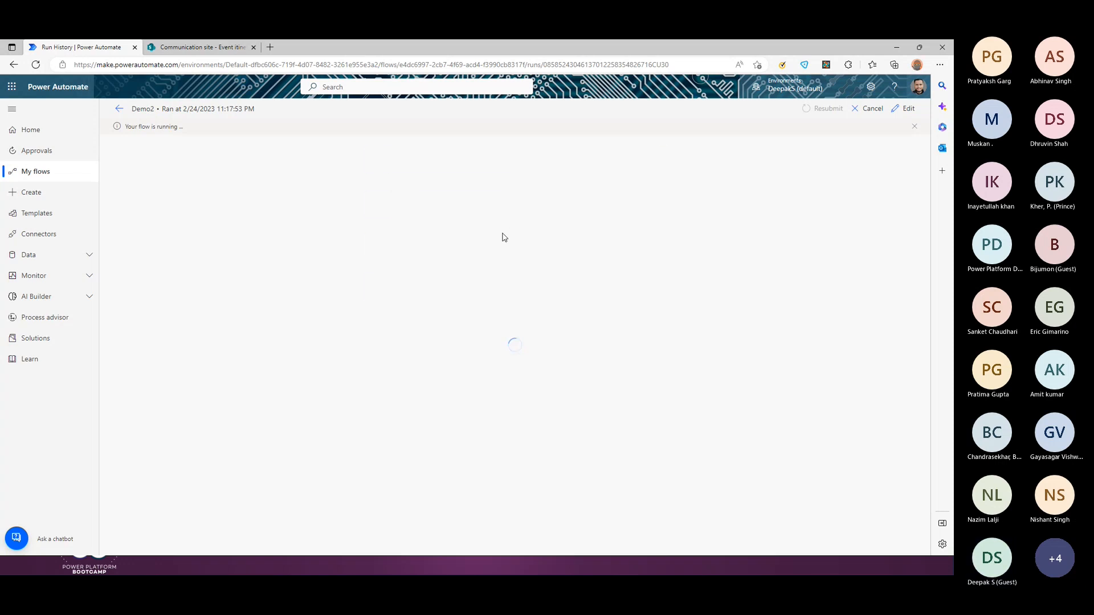
{"action": "left_click", "coordinate": [482, 246]}
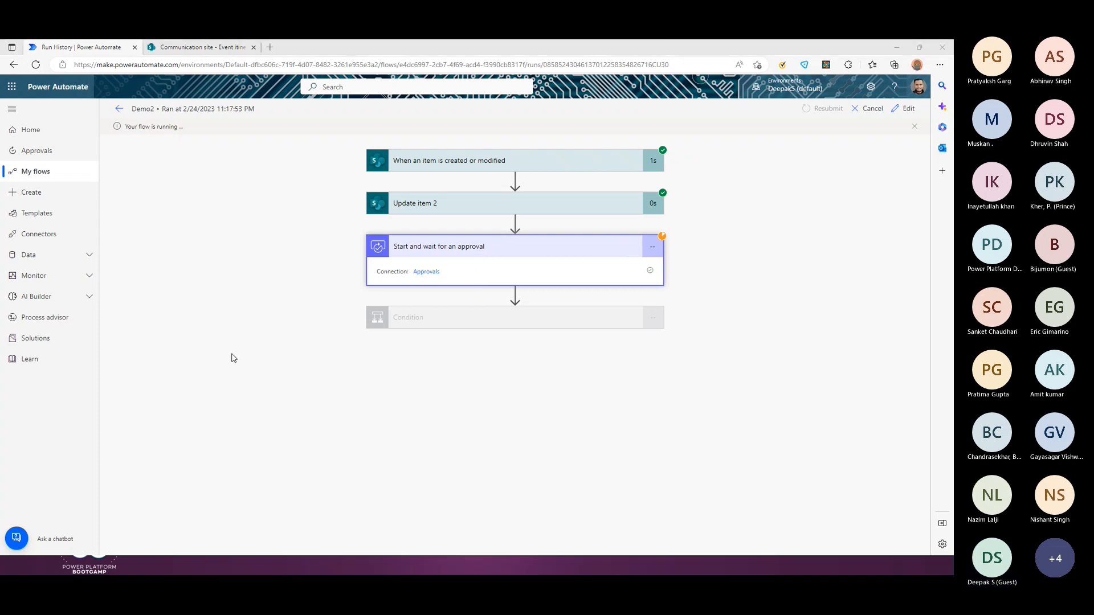
{"action": "key", "text": "alt+Tab"}
{"action": "left_click", "coordinate": [92, 167]}
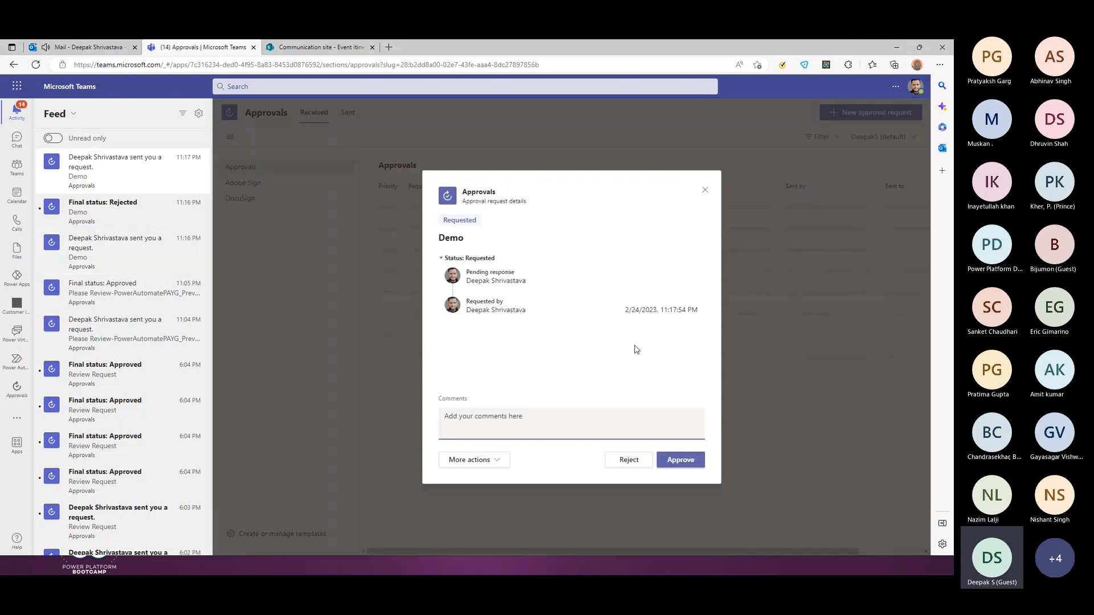
Step: Approve the new Demo request as the reviewer
{"action": "left_click", "coordinate": [681, 460]}
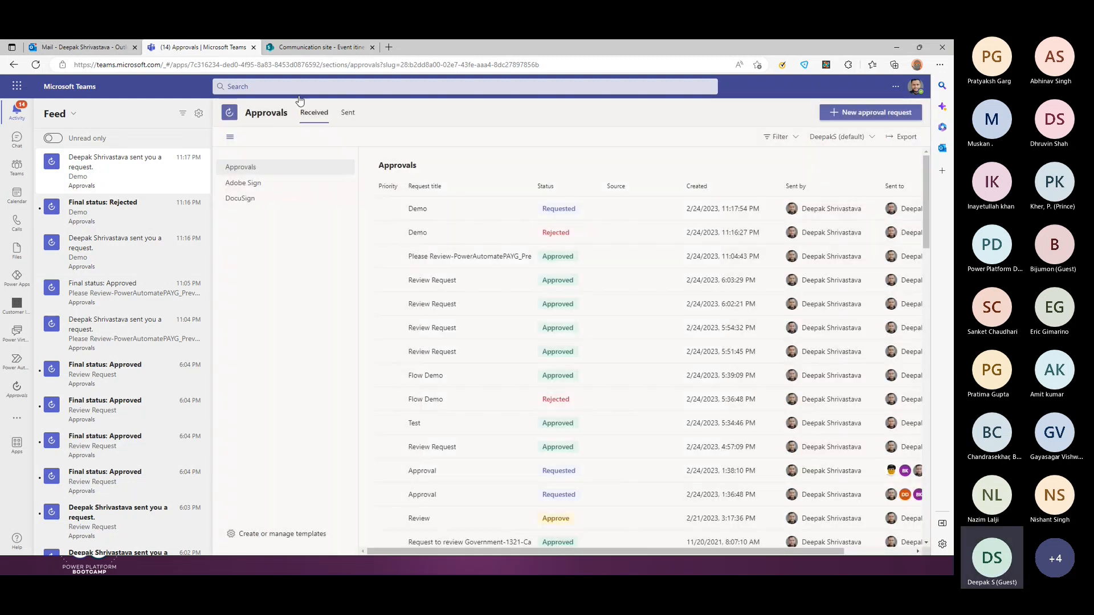
{"action": "key", "text": "alt+Tab"}
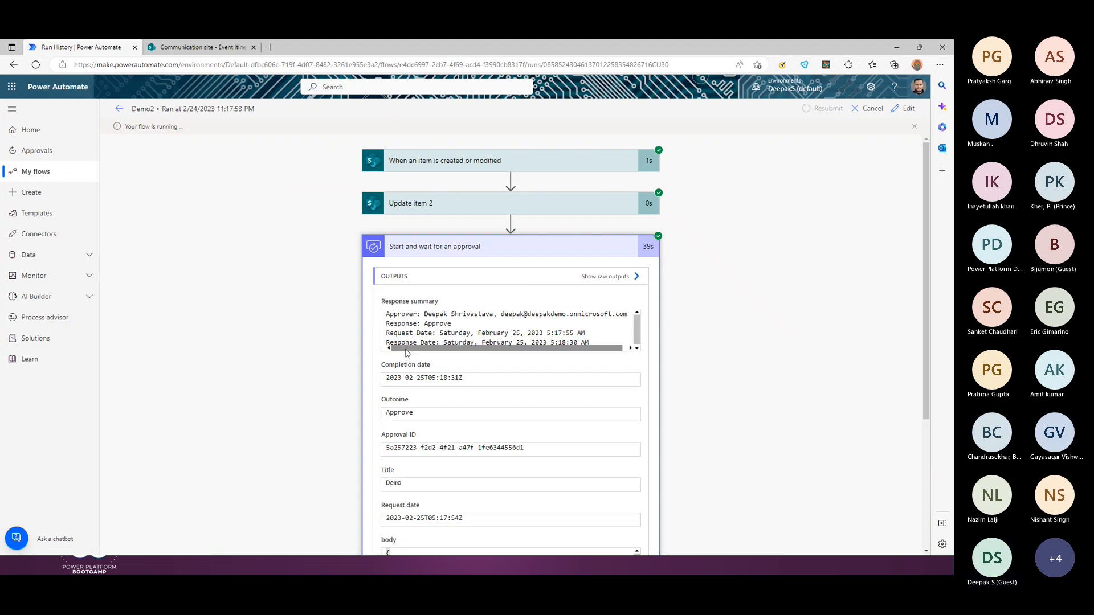
Step: Confirm the Condition step passed and check Demo's refreshed status in SharePoint
{"action": "scroll", "coordinate": [405, 355], "scroll_direction": "down", "scroll_amount": 3}
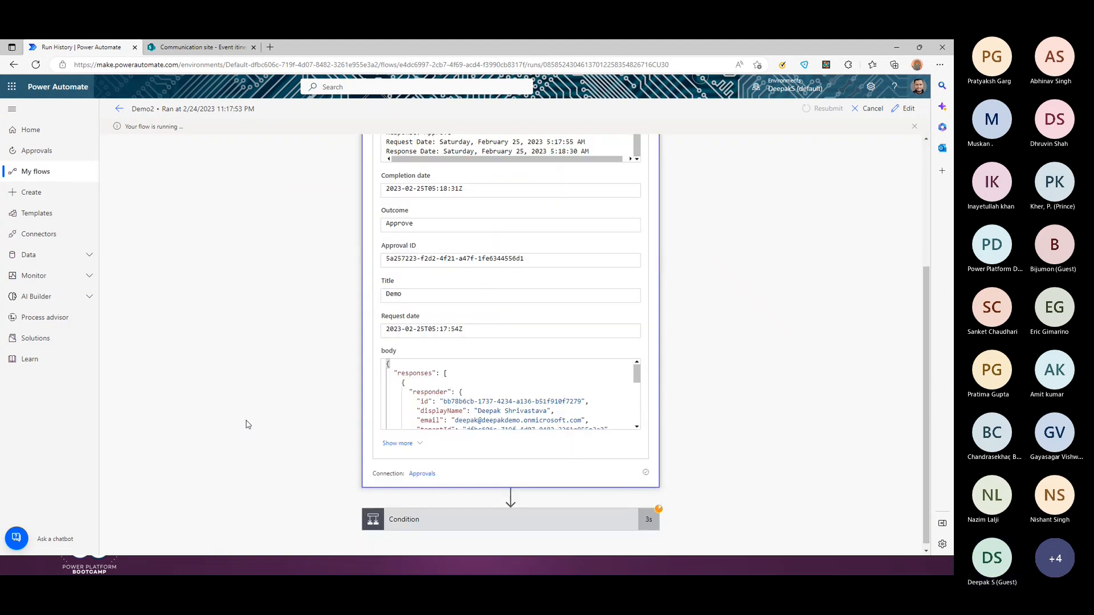
{"action": "left_click", "coordinate": [465, 525]}
{"action": "scroll", "coordinate": [465, 456], "scroll_direction": "down", "scroll_amount": 5}
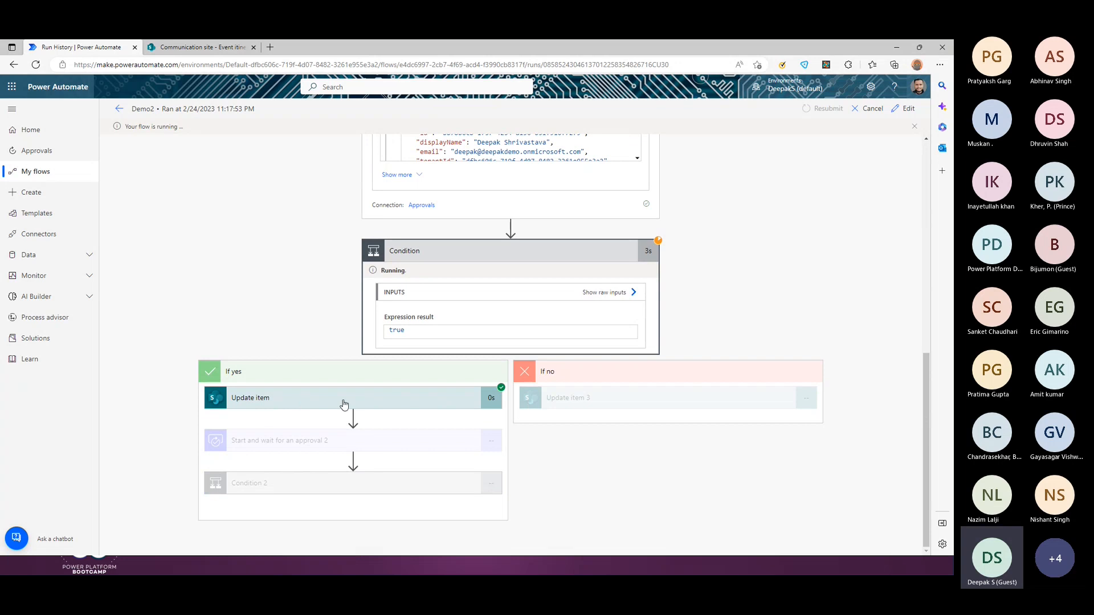
{"action": "left_click", "coordinate": [202, 47]}
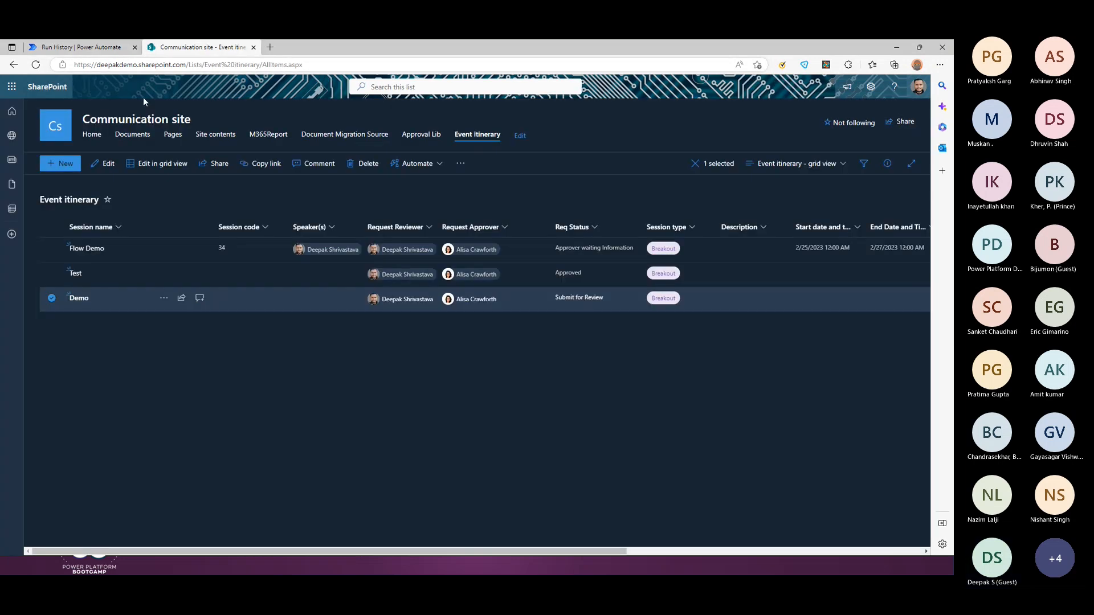
{"action": "left_click", "coordinate": [36, 64]}
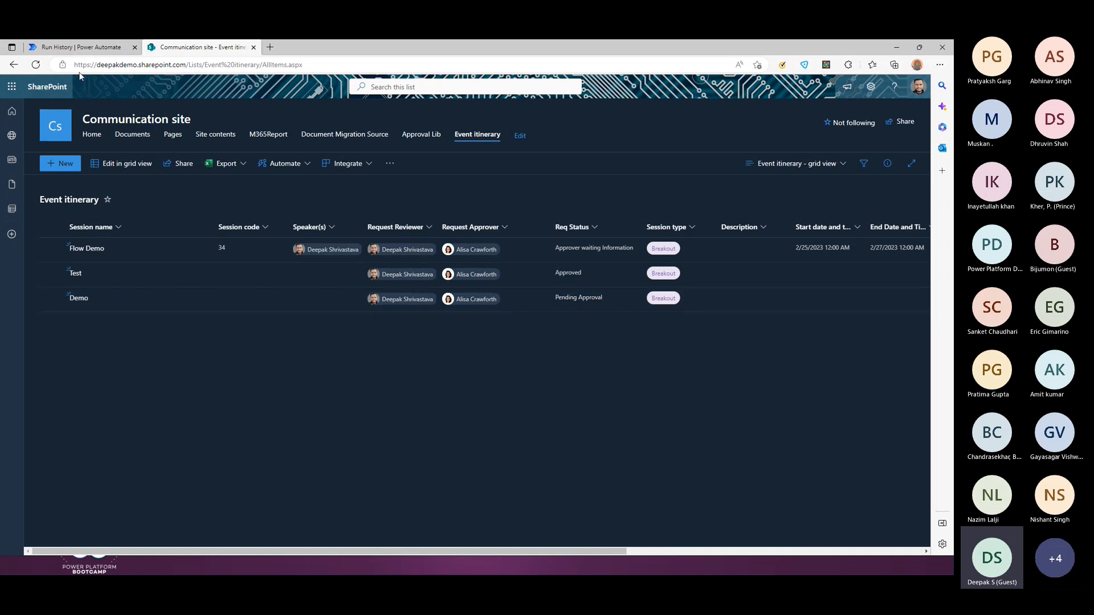
{"action": "left_click", "coordinate": [80, 47]}
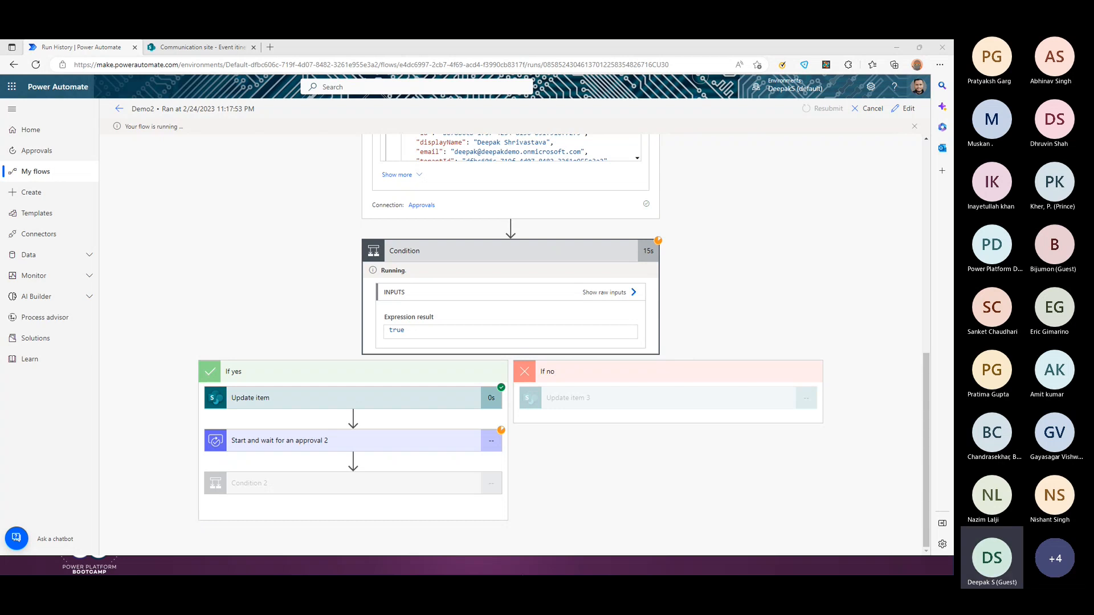
Step: Approve the Demo request in the approver's maximized Teams window
{"action": "key", "text": "alt+Tab"}
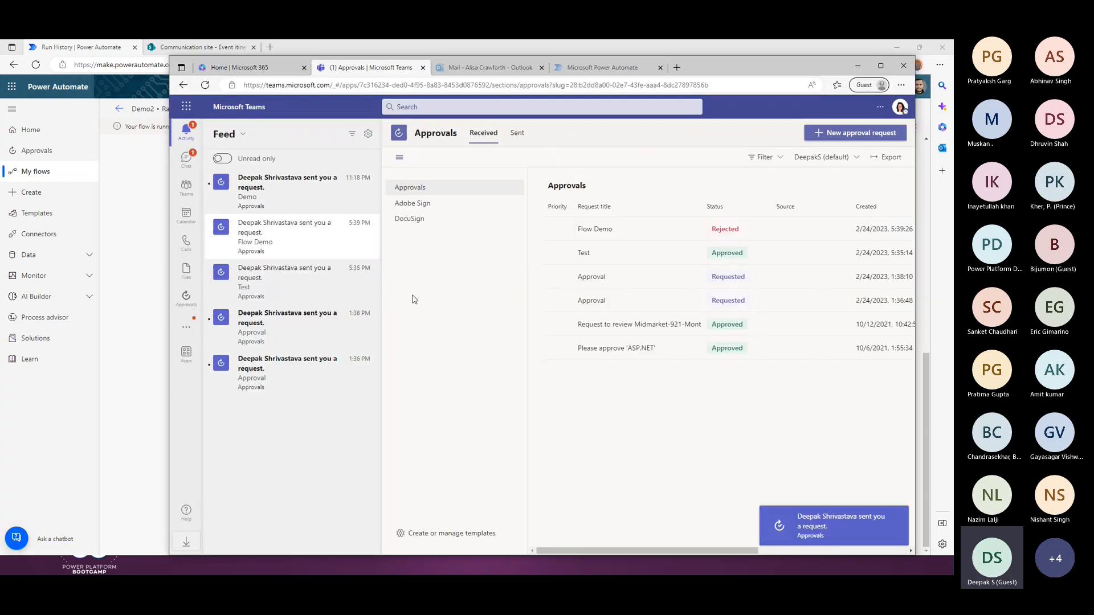
{"action": "double_click", "coordinate": [769, 71]}
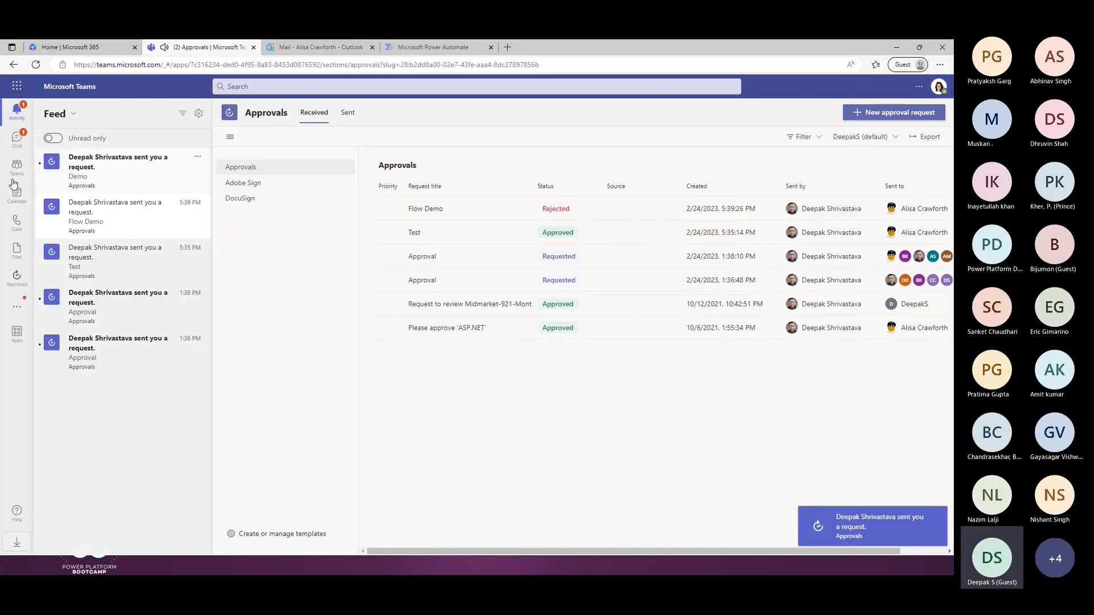
{"action": "left_click", "coordinate": [164, 174]}
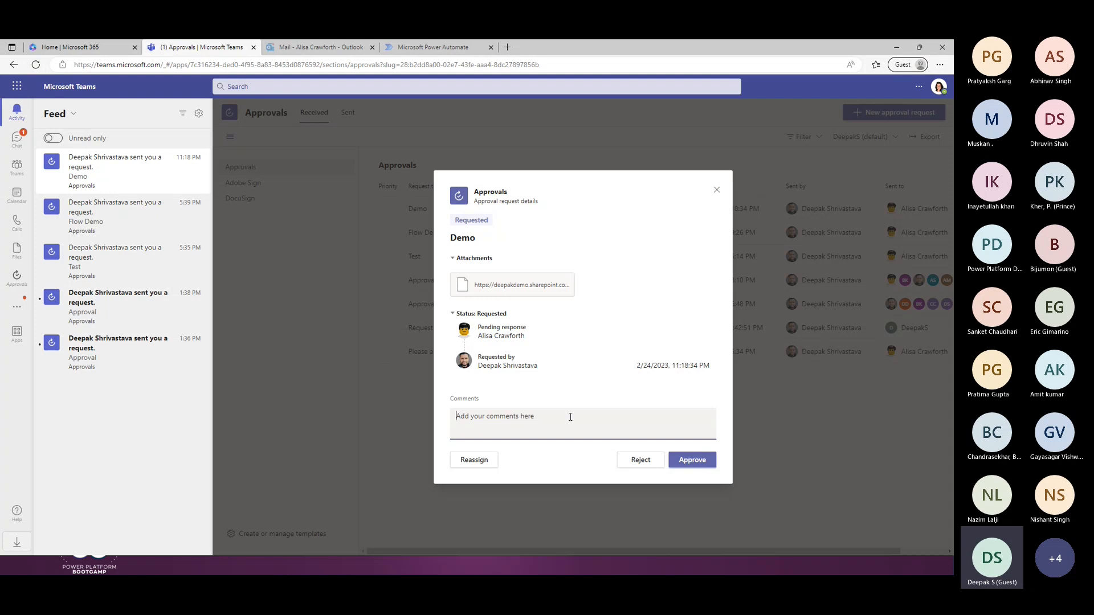
{"action": "left_click", "coordinate": [692, 461]}
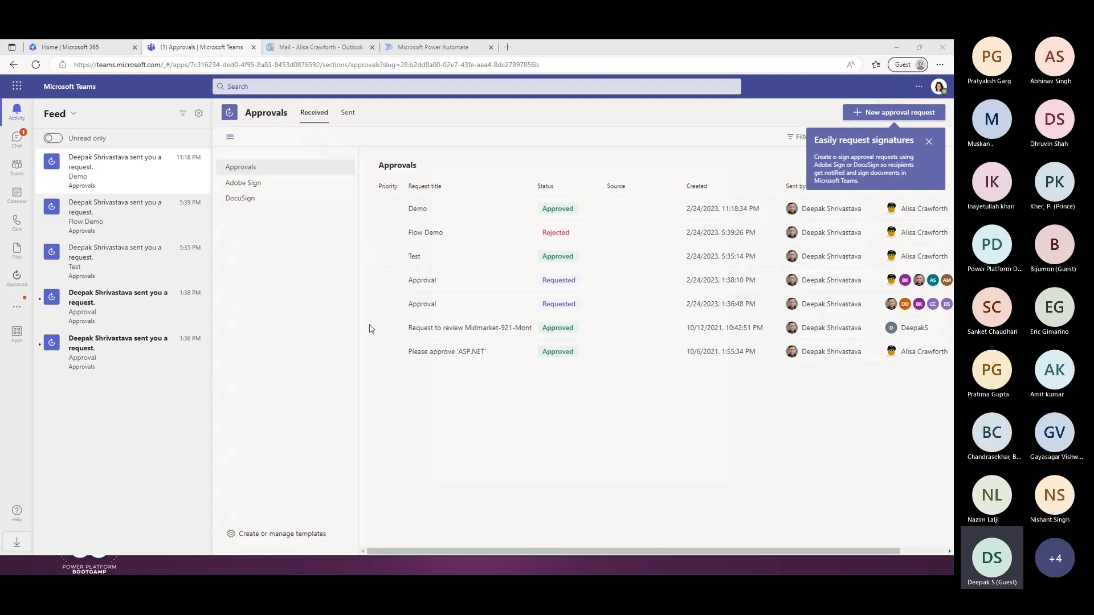
{"action": "key", "text": "alt+Tab"}
{"action": "key", "text": "ctrl+Tab"}
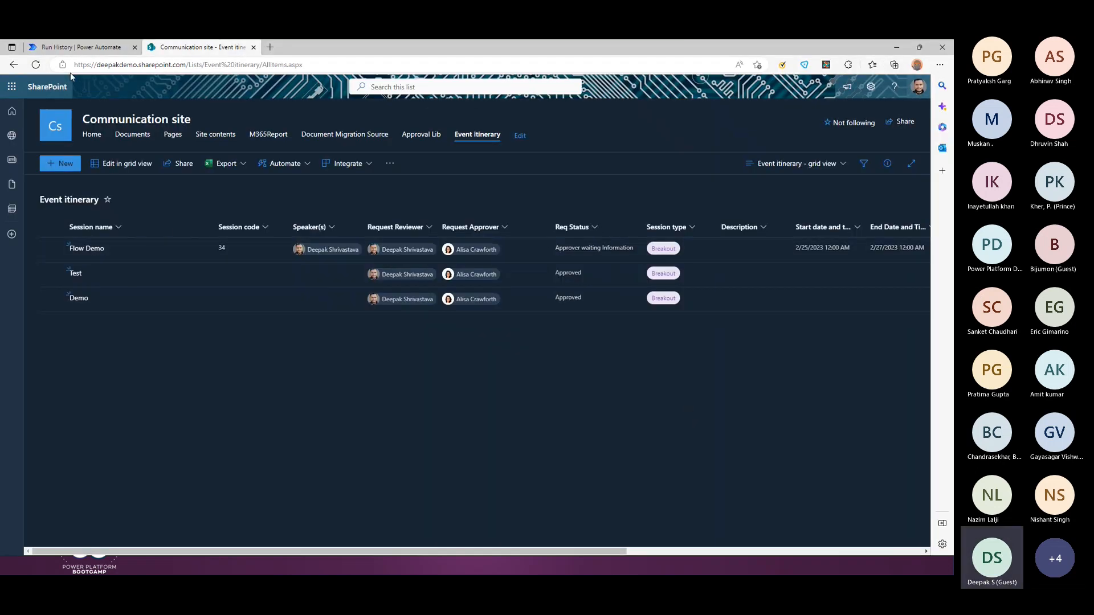
Step: Refresh the SharePoint Event itinerary list so the Demo item's Req Status shows Approved
{"action": "left_click", "coordinate": [36, 65]}
Step: Review the successful Demo2 run, then open the Demo2 flow in the editor
{"action": "left_click", "coordinate": [84, 48]}
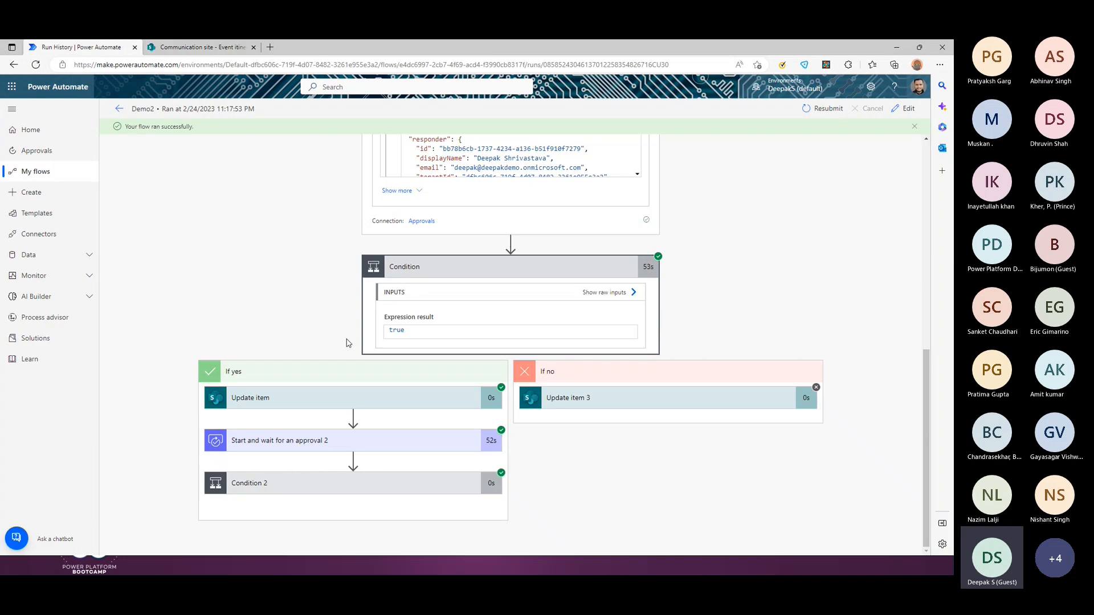
{"action": "left_click", "coordinate": [119, 109]}
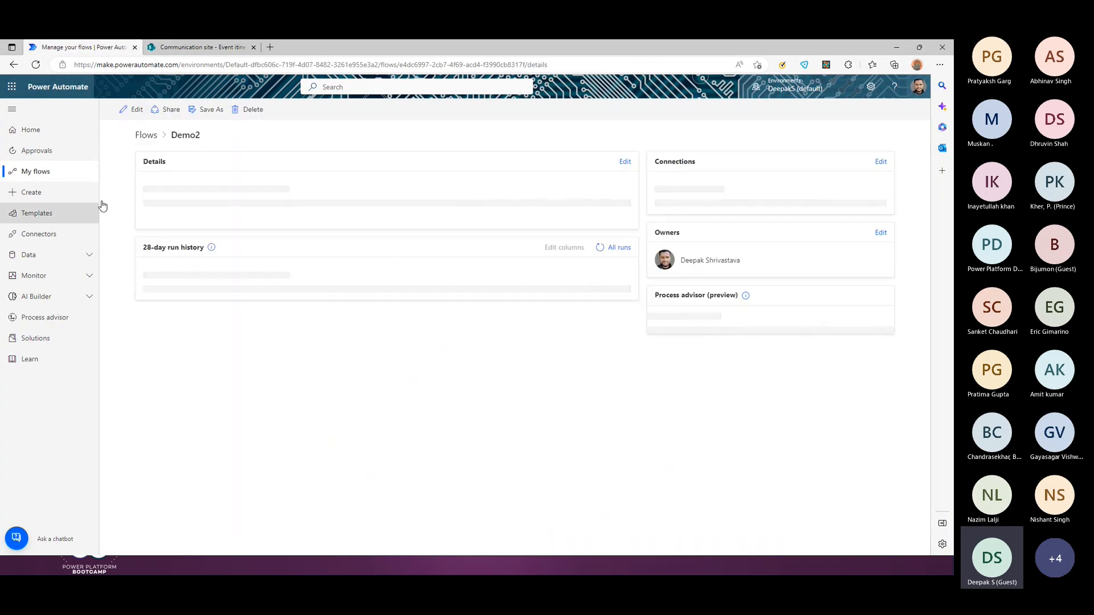
{"action": "left_click", "coordinate": [133, 109]}
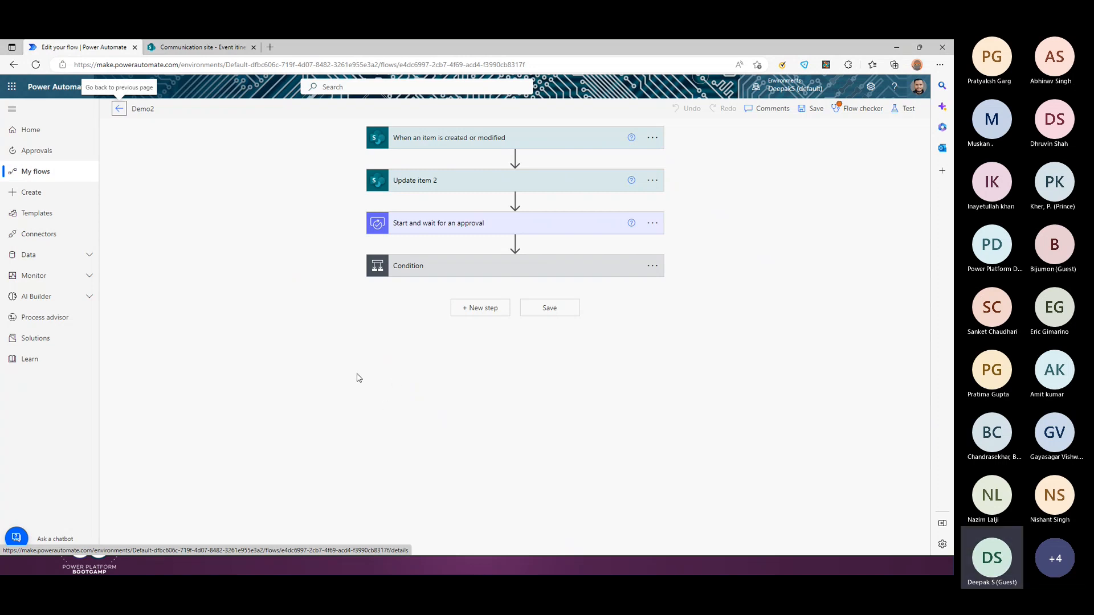
Step: Return to the slideshow and advance to the 'Approval Reminders & Escalations' slide
{"action": "mouse_move", "coordinate": [427, 238]}
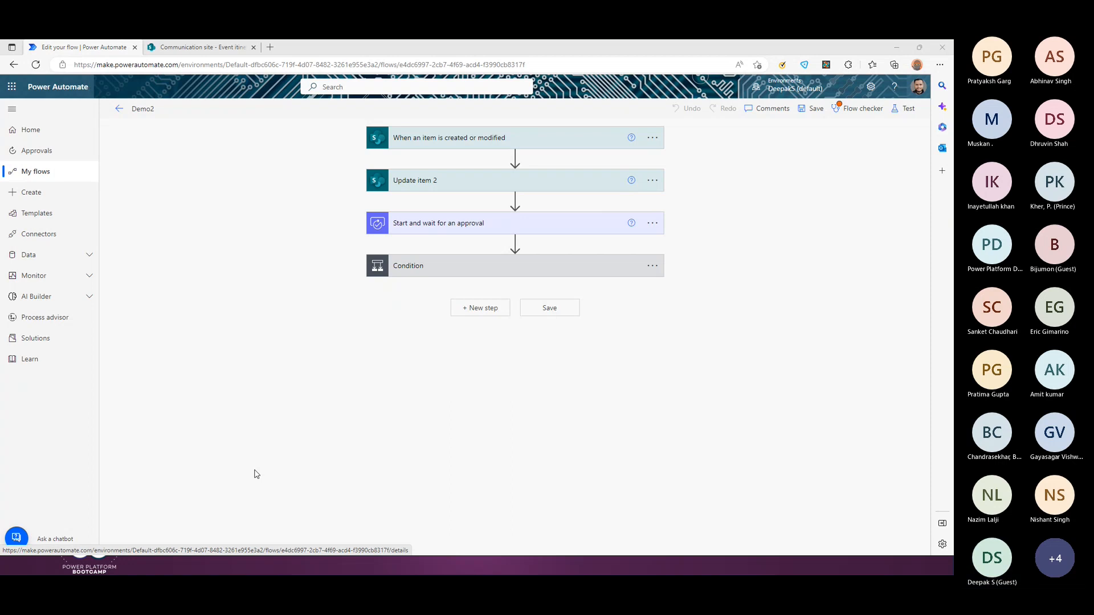
{"action": "key", "text": "alt+Tab"}
{"action": "left_click", "coordinate": [627, 305]}
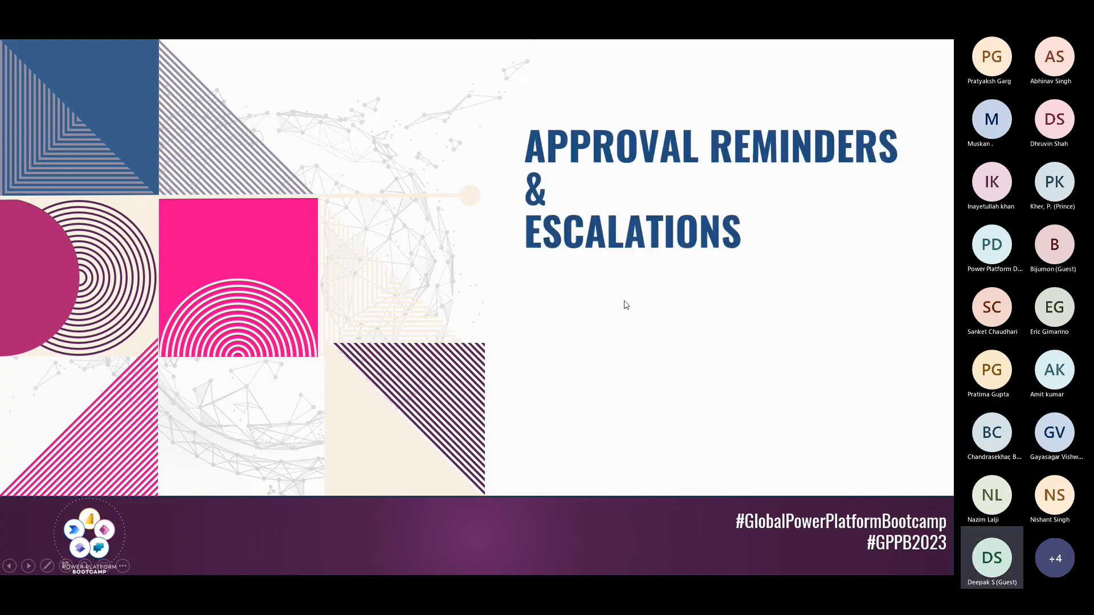
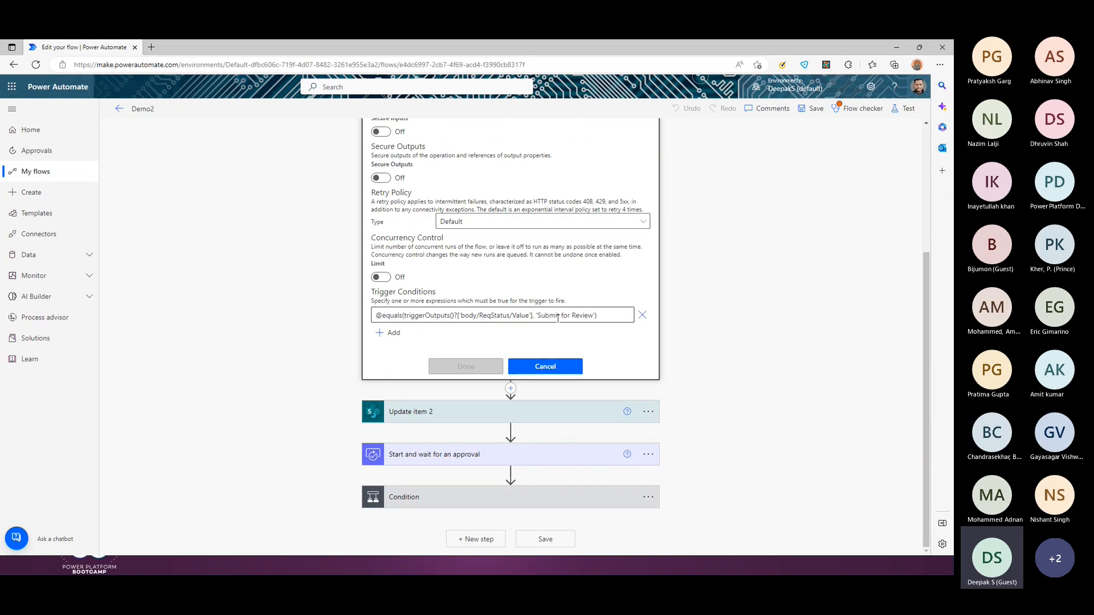
{"action": "left_click_drag", "start_coordinate": [615, 315], "coordinate": [376, 313]}
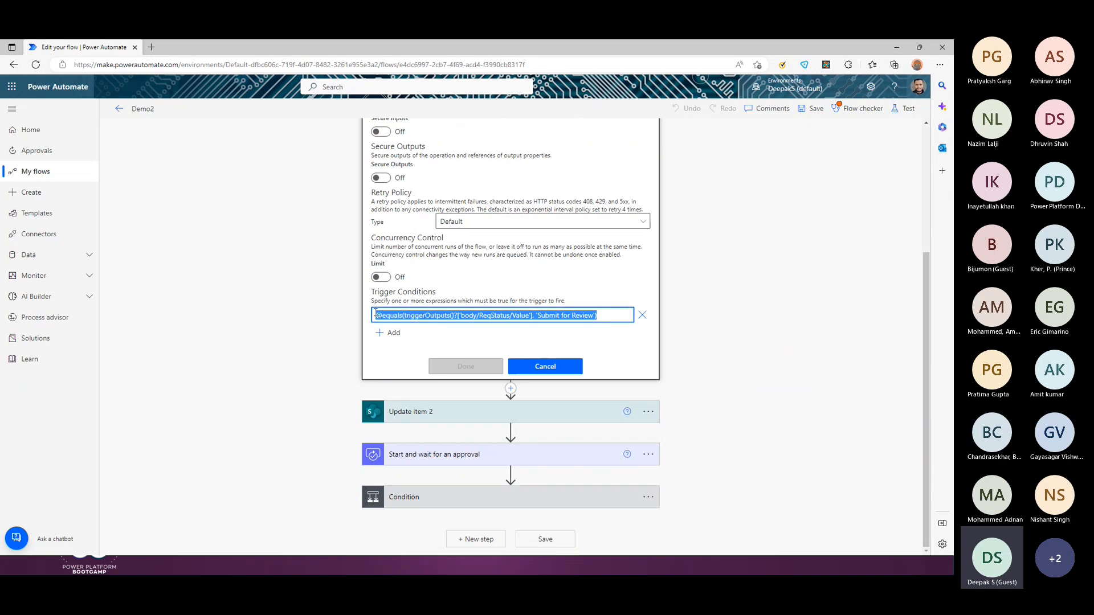
{"action": "left_click", "coordinate": [492, 315]}
{"action": "left_click_drag", "start_coordinate": [538, 315], "coordinate": [594, 317]}
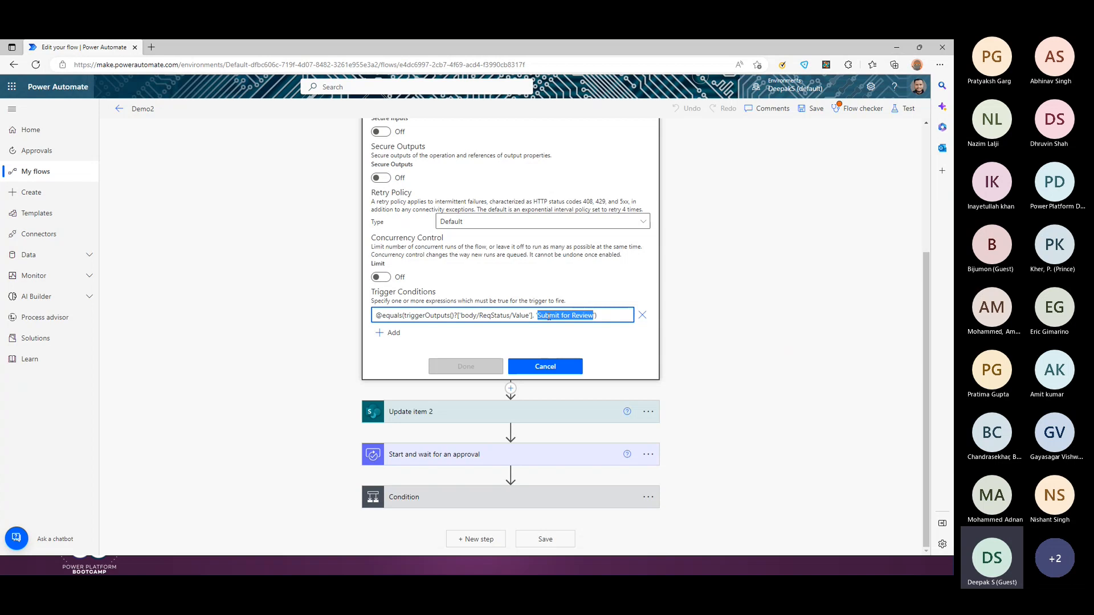
{"action": "left_click", "coordinate": [601, 315]}
{"action": "key", "text": "ctrl+a"}
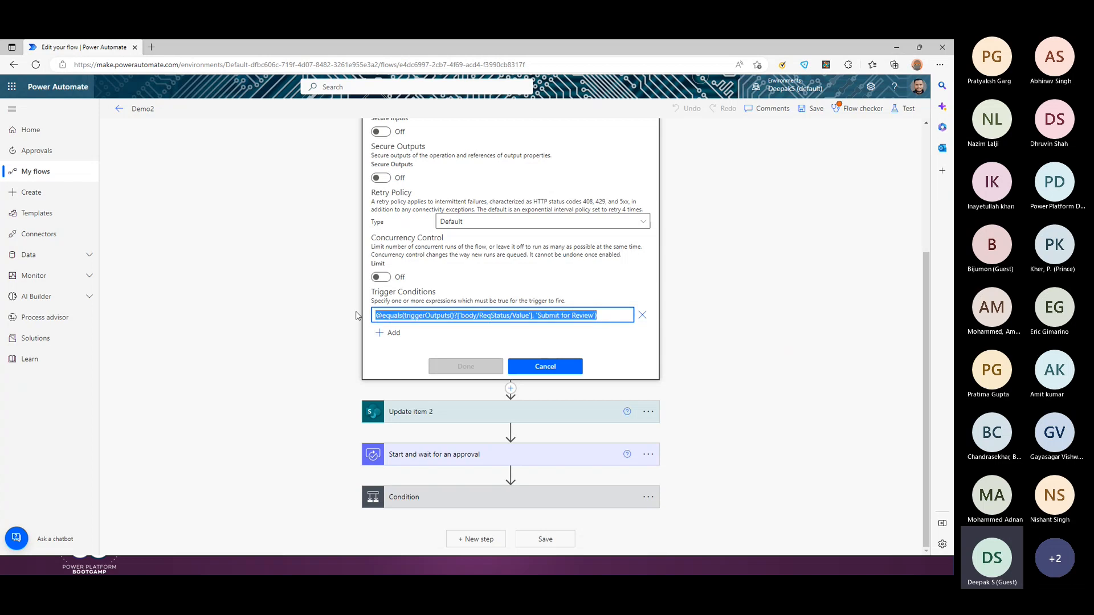
{"action": "left_click", "coordinate": [561, 370]}
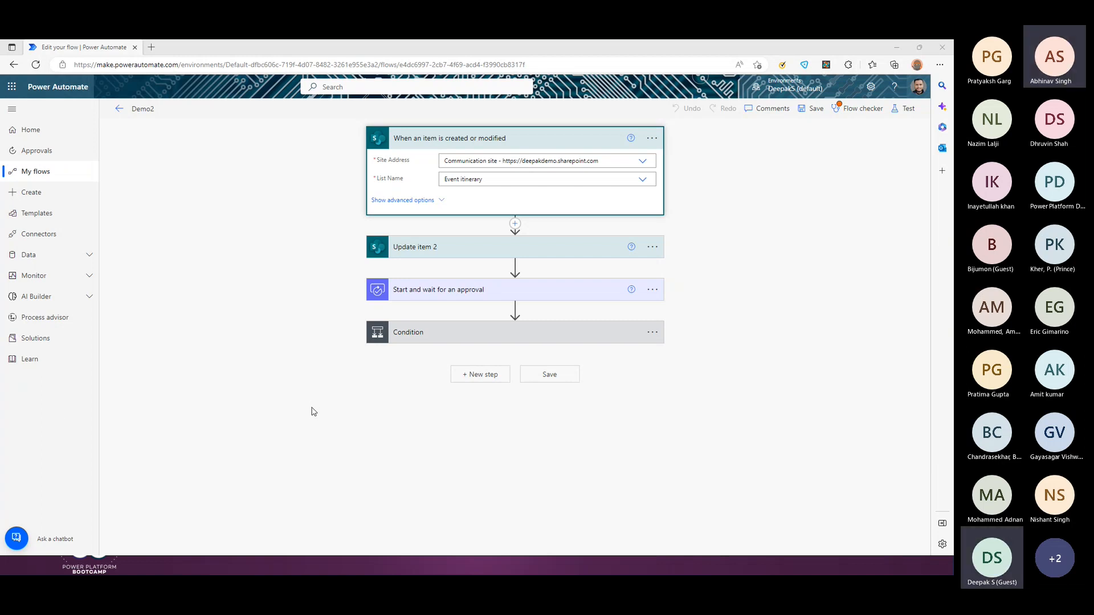
{"action": "left_click", "coordinate": [859, 109]}
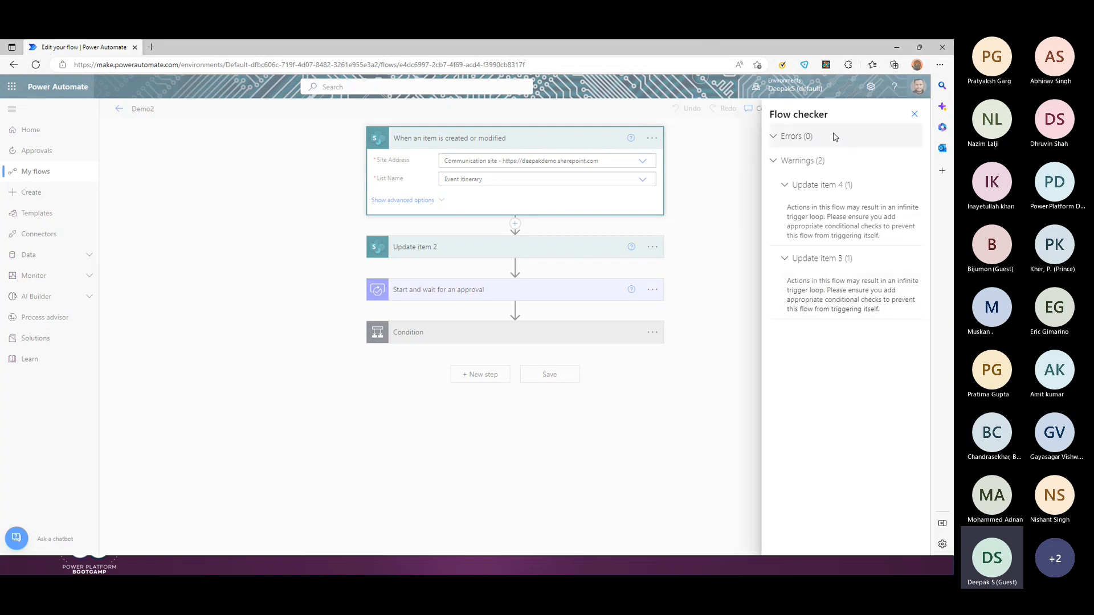
{"action": "left_click", "coordinate": [915, 114]}
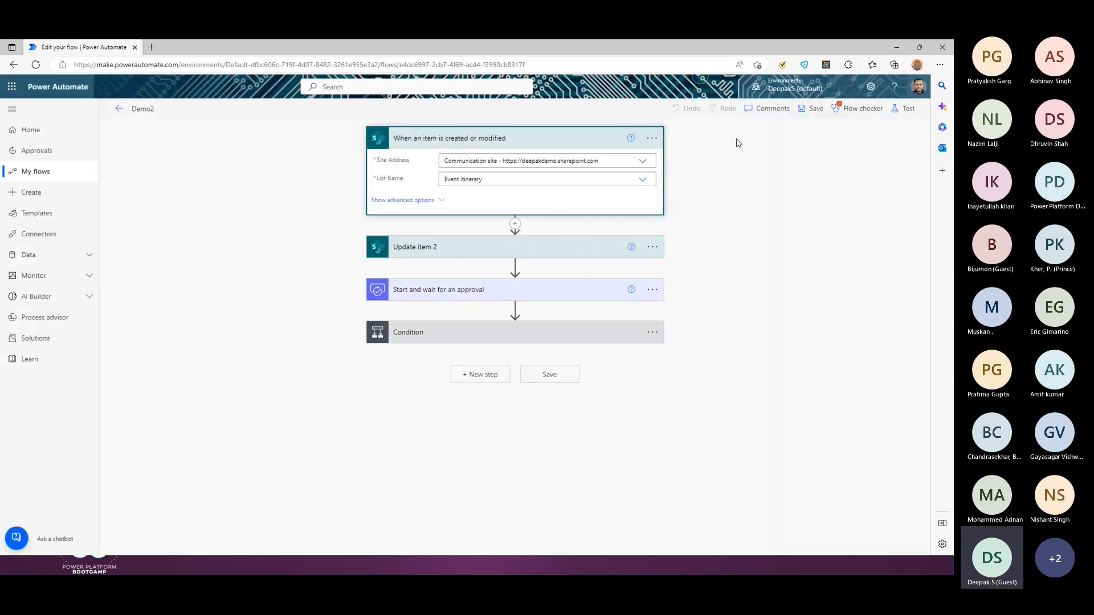
{"action": "left_click", "coordinate": [653, 139]}
{"action": "left_click", "coordinate": [706, 227]}
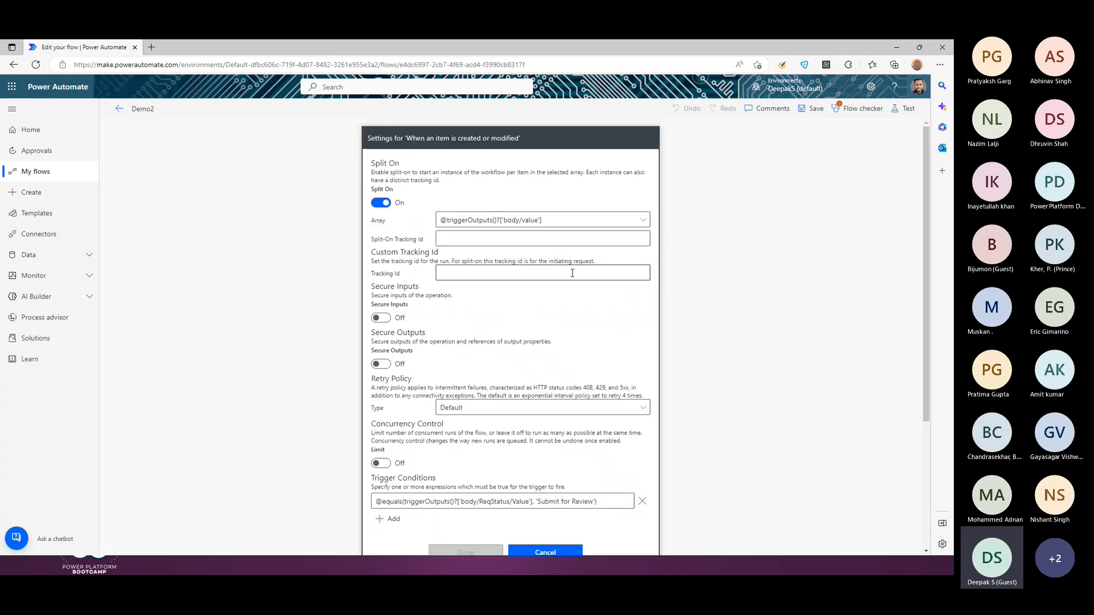
{"action": "scroll", "coordinate": [519, 387], "scroll_direction": "down", "scroll_amount": 3}
{"action": "left_click_drag", "start_coordinate": [597, 315], "coordinate": [372, 320]}
{"action": "left_click_drag", "start_coordinate": [537, 316], "coordinate": [593, 316]}
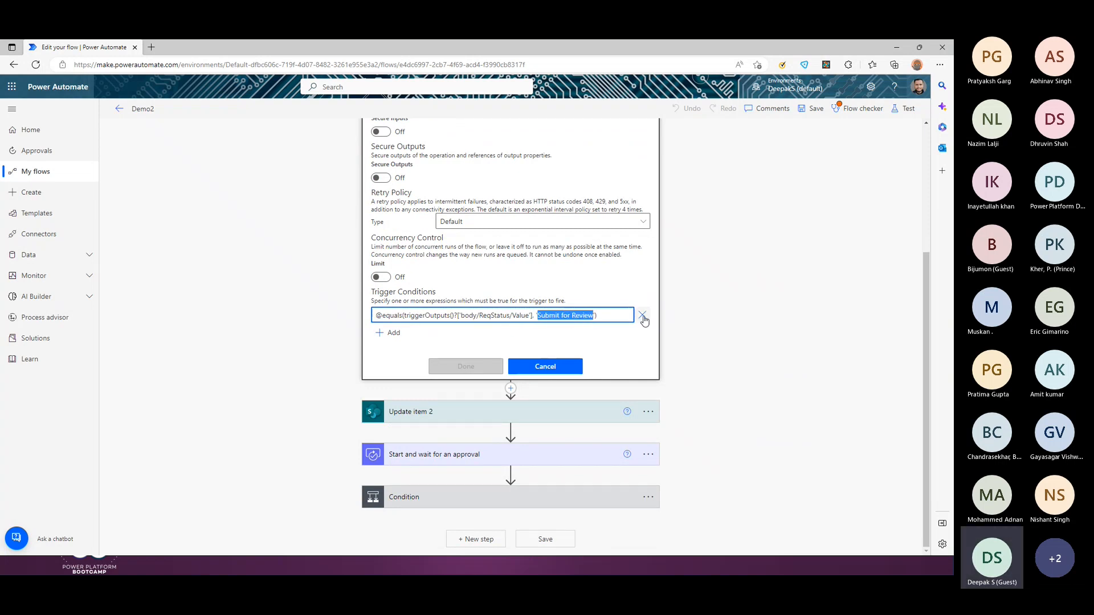
{"action": "left_click", "coordinate": [598, 317]}
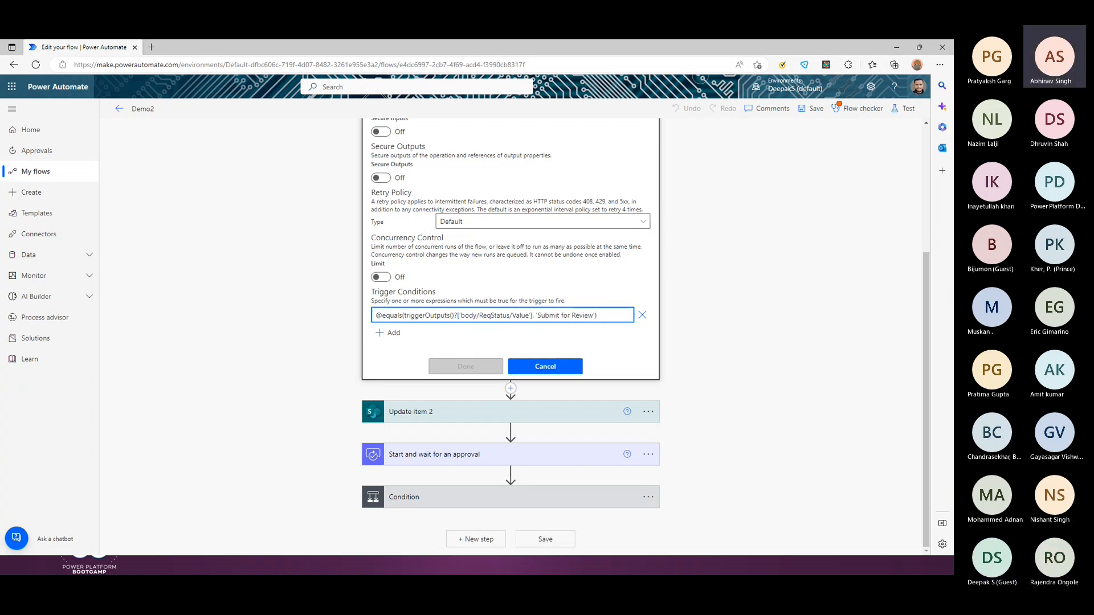
{"action": "left_click", "coordinate": [119, 113]}
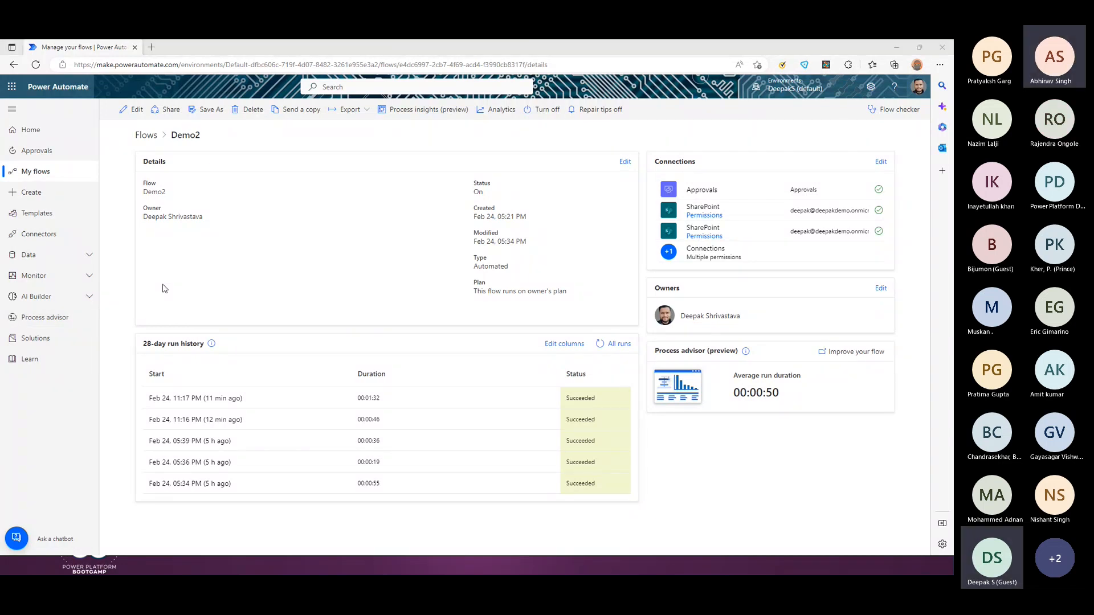
Step: Switch past the Demo1 flow editor to the Teams Approvals window
{"action": "key", "text": "alt+Tab"}
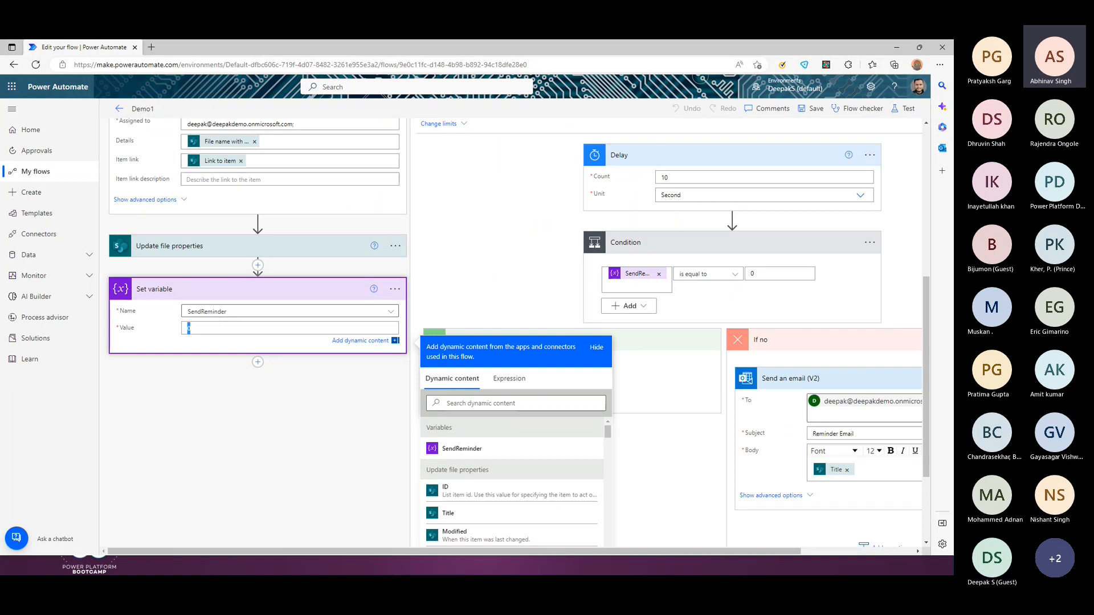
{"action": "key", "text": "alt+Tab"}
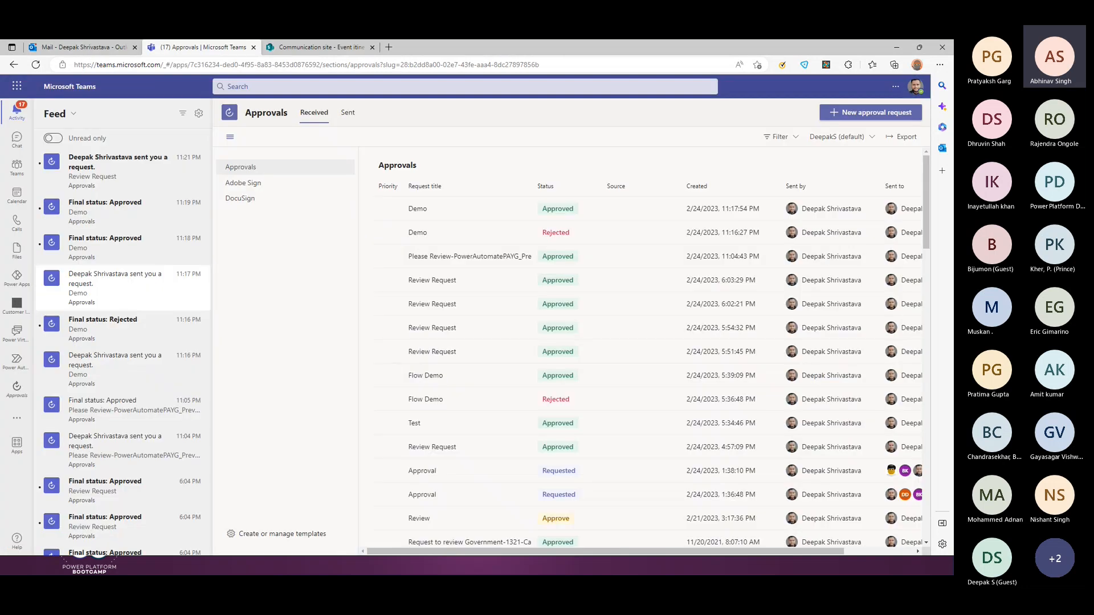
Step: Open Teams Approvals and preview the new approval request's request types and templates
{"action": "left_click", "coordinate": [17, 391]}
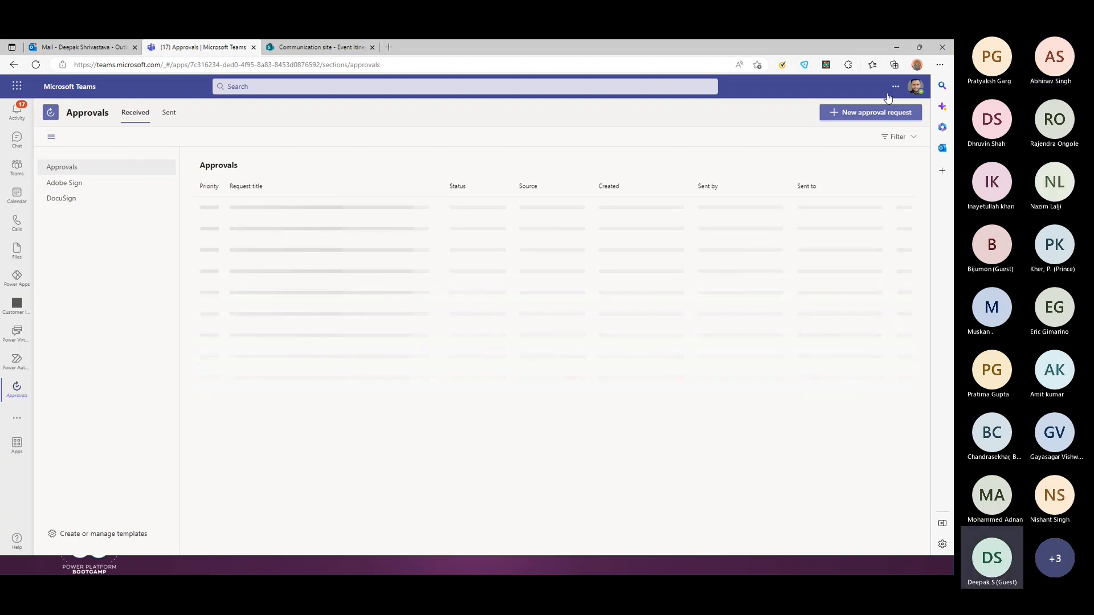
{"action": "left_click", "coordinate": [871, 113]}
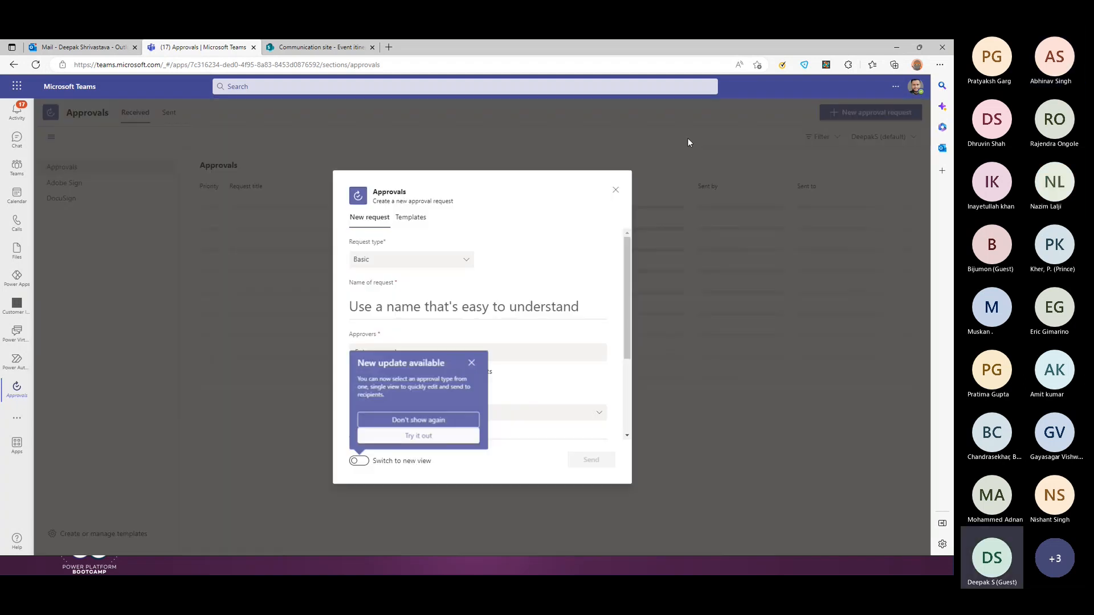
{"action": "left_click", "coordinate": [443, 260]}
{"action": "left_click", "coordinate": [429, 229]}
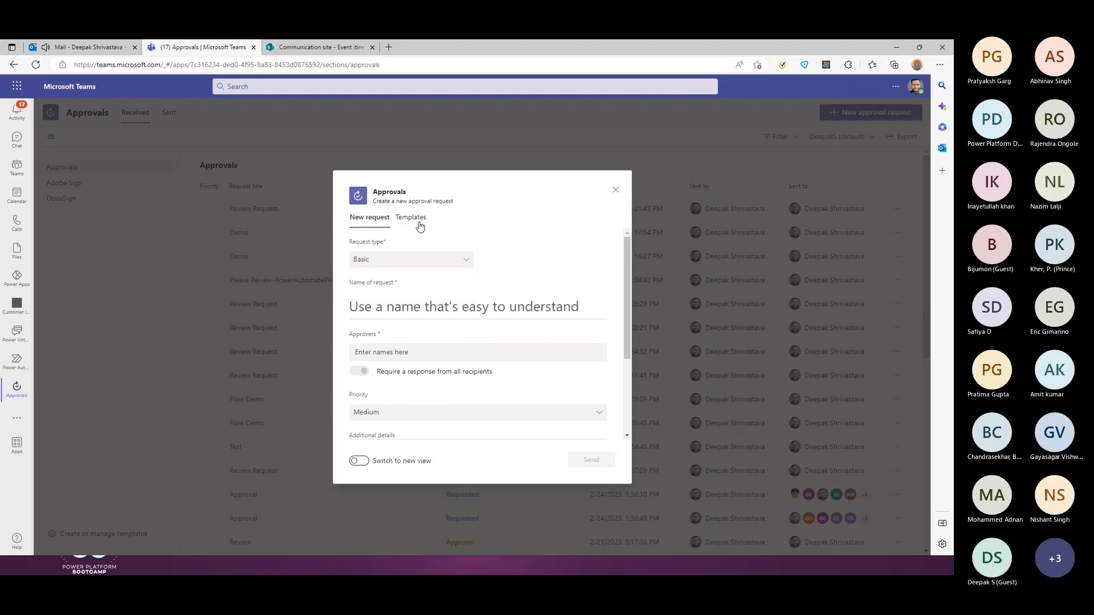
{"action": "left_click", "coordinate": [418, 223]}
{"action": "left_click", "coordinate": [385, 227]}
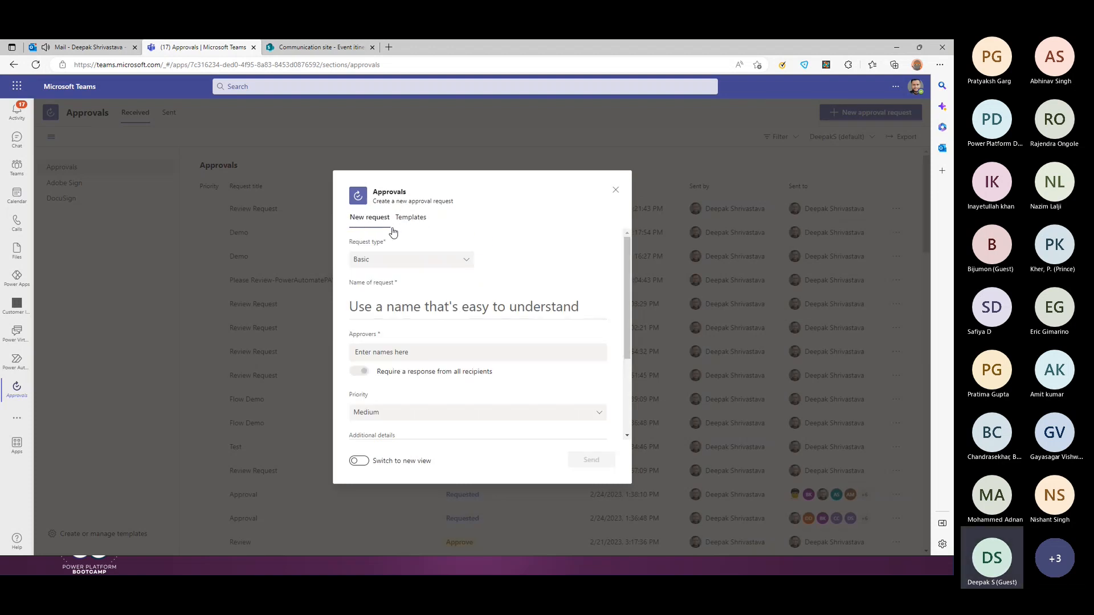
{"action": "left_click", "coordinate": [615, 190]}
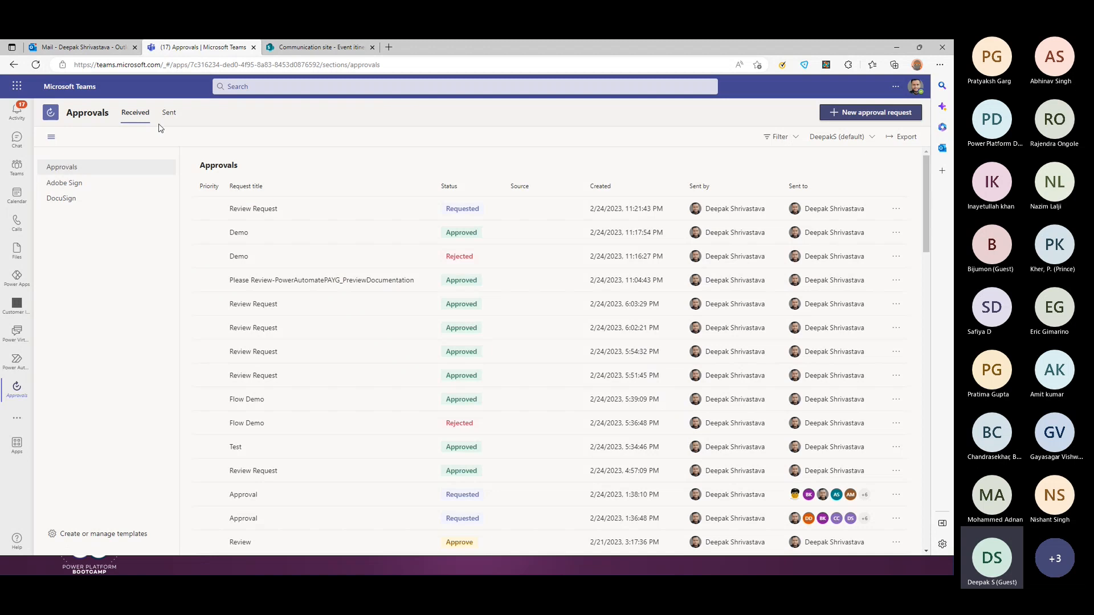
Step: Reopen the new approval request to show its templates and priority options, then close it
{"action": "left_click", "coordinate": [845, 116]}
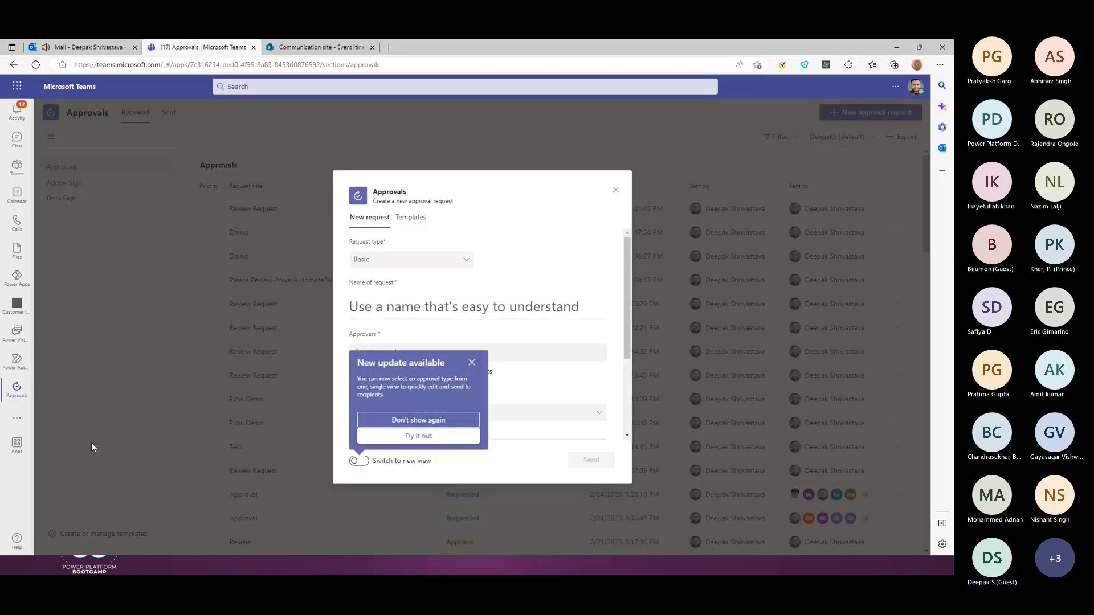
{"action": "left_click", "coordinate": [411, 218]}
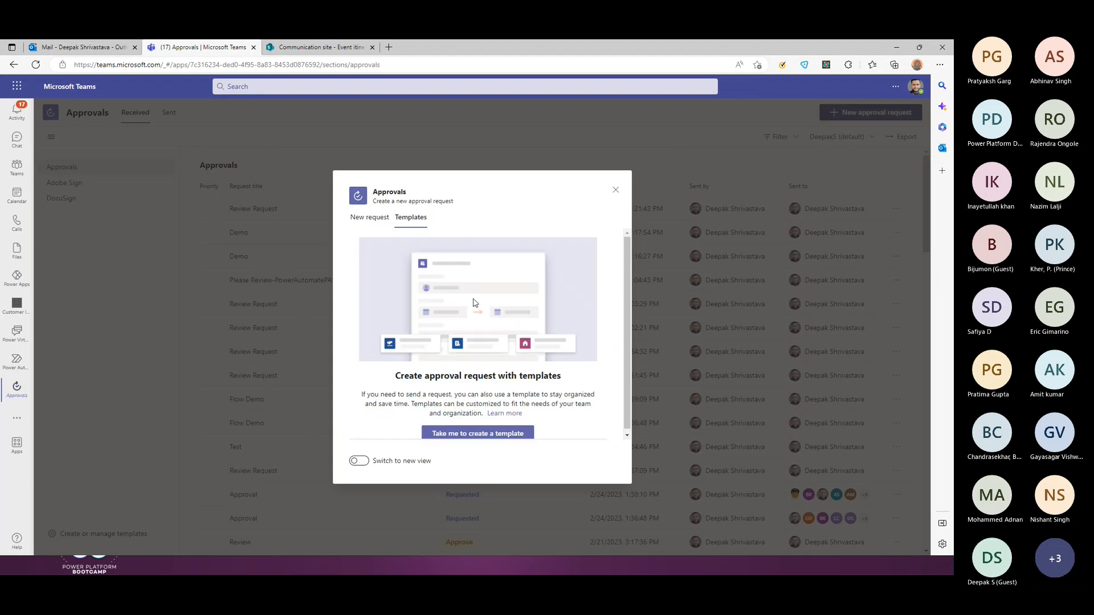
{"action": "left_click", "coordinate": [371, 219]}
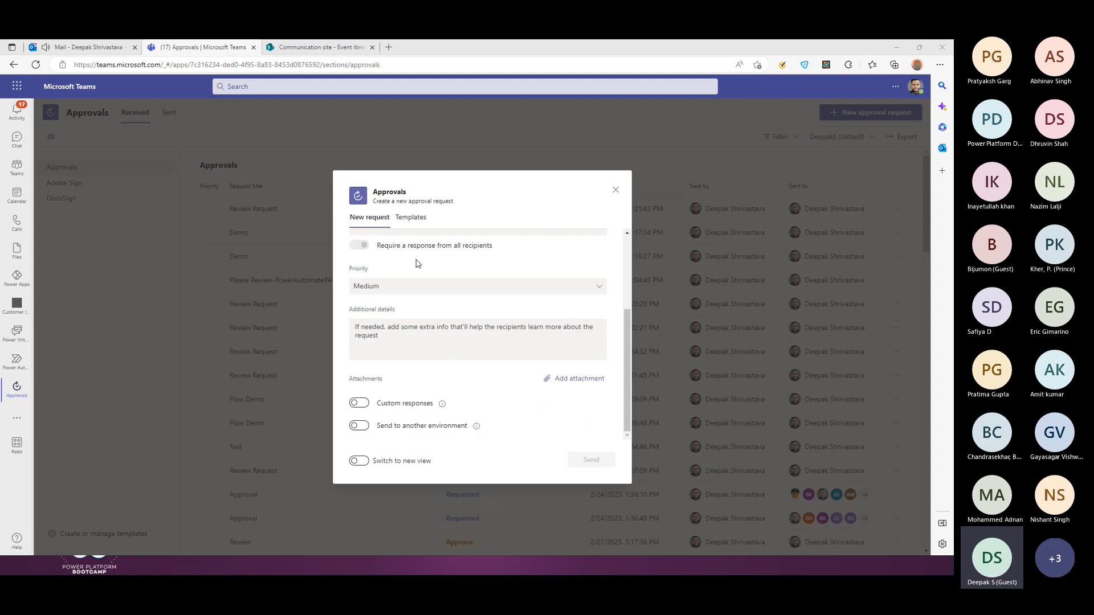
{"action": "left_click", "coordinate": [478, 286]}
{"action": "left_click", "coordinate": [639, 191]}
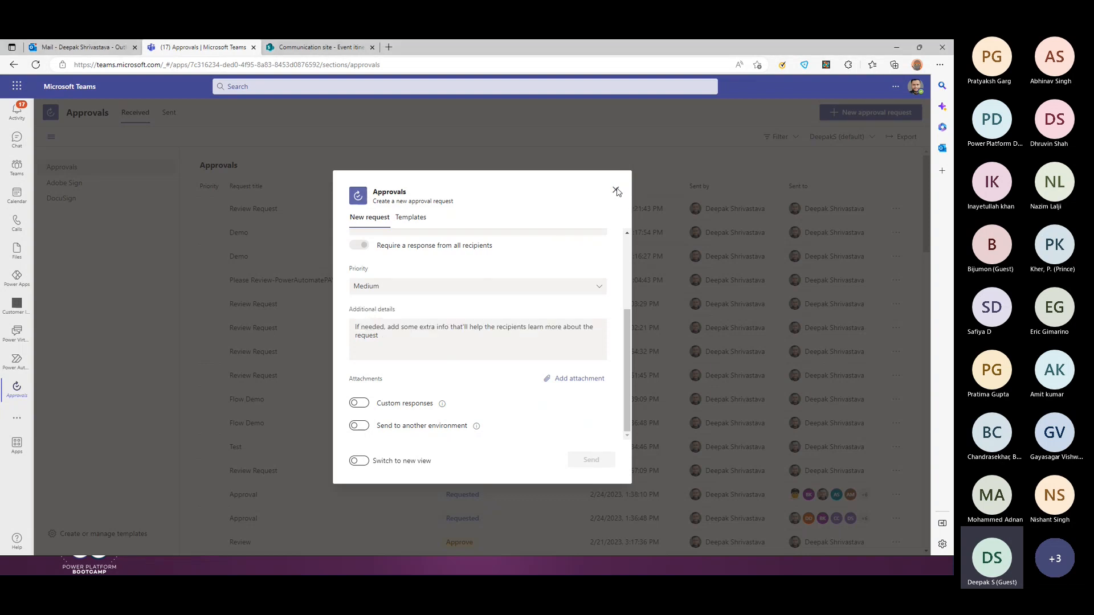
{"action": "left_click", "coordinate": [616, 190]}
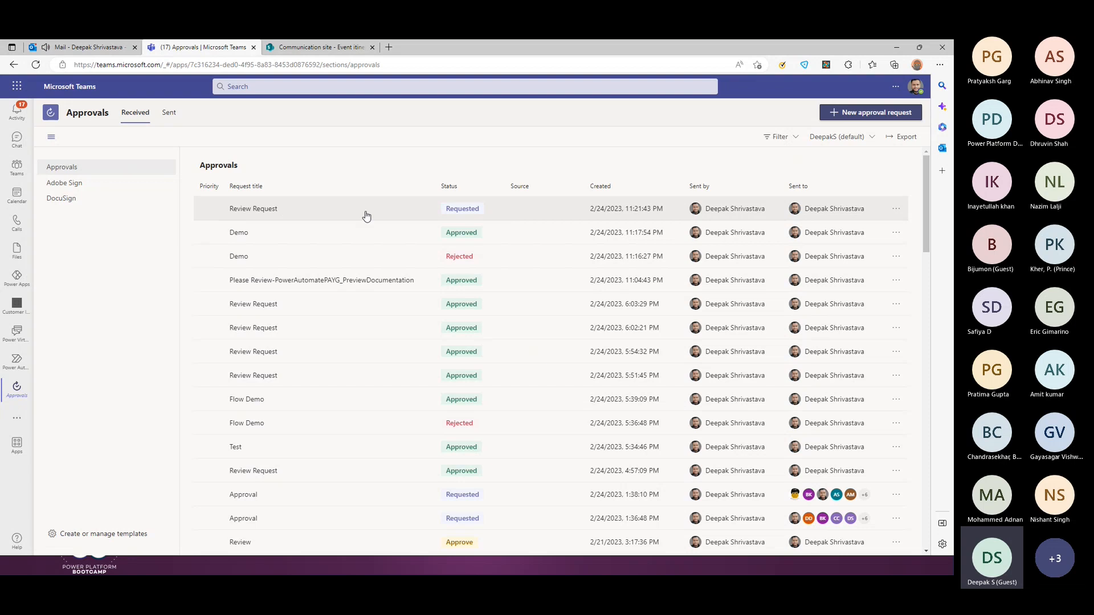
Step: Minimize Teams and the Demo1 and Demo2 windows, leaving the presenter's profile slide showing
{"action": "left_click", "coordinate": [896, 48]}
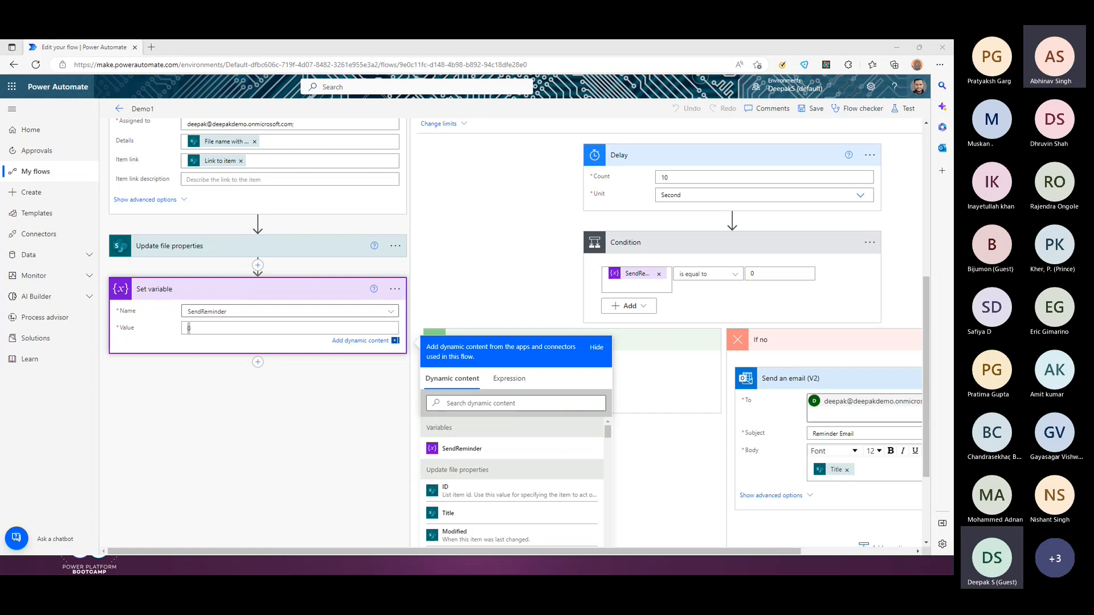
{"action": "left_click", "coordinate": [239, 485]}
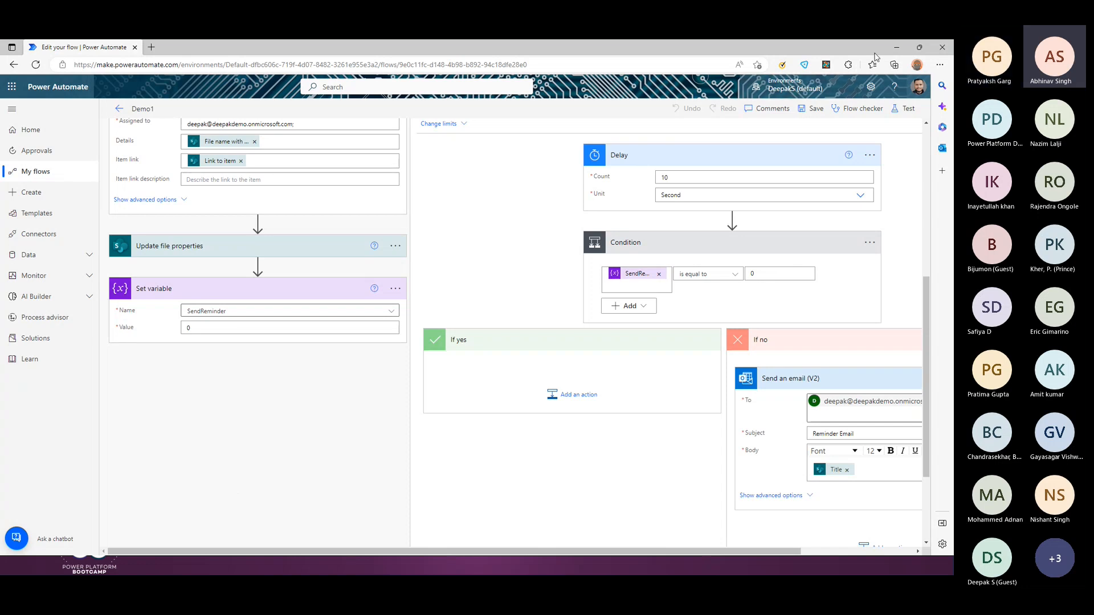
{"action": "left_click", "coordinate": [897, 49]}
{"action": "left_click", "coordinate": [897, 50]}
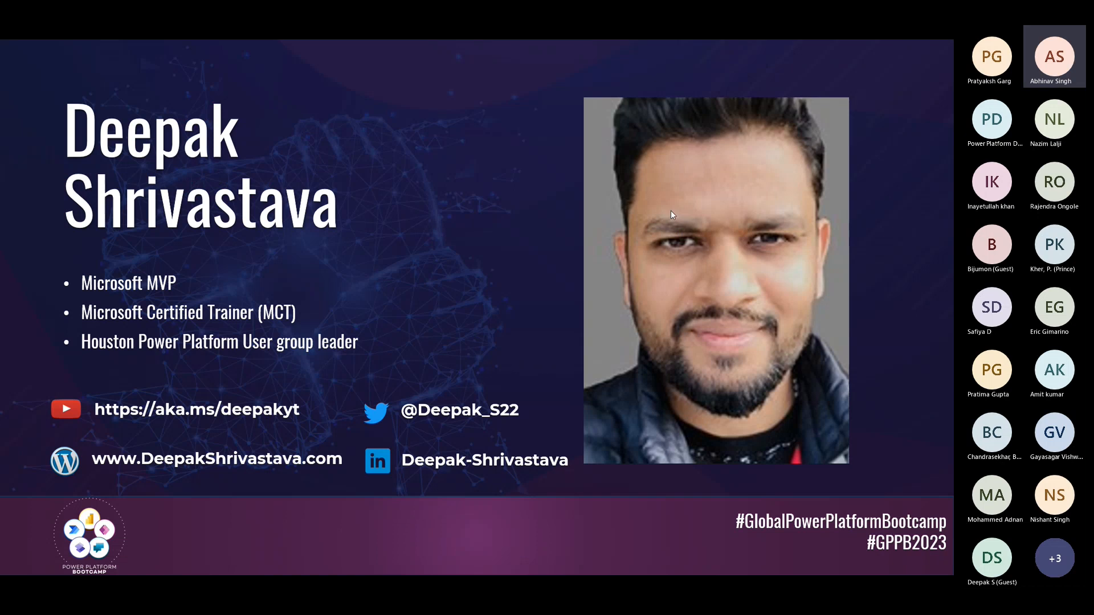